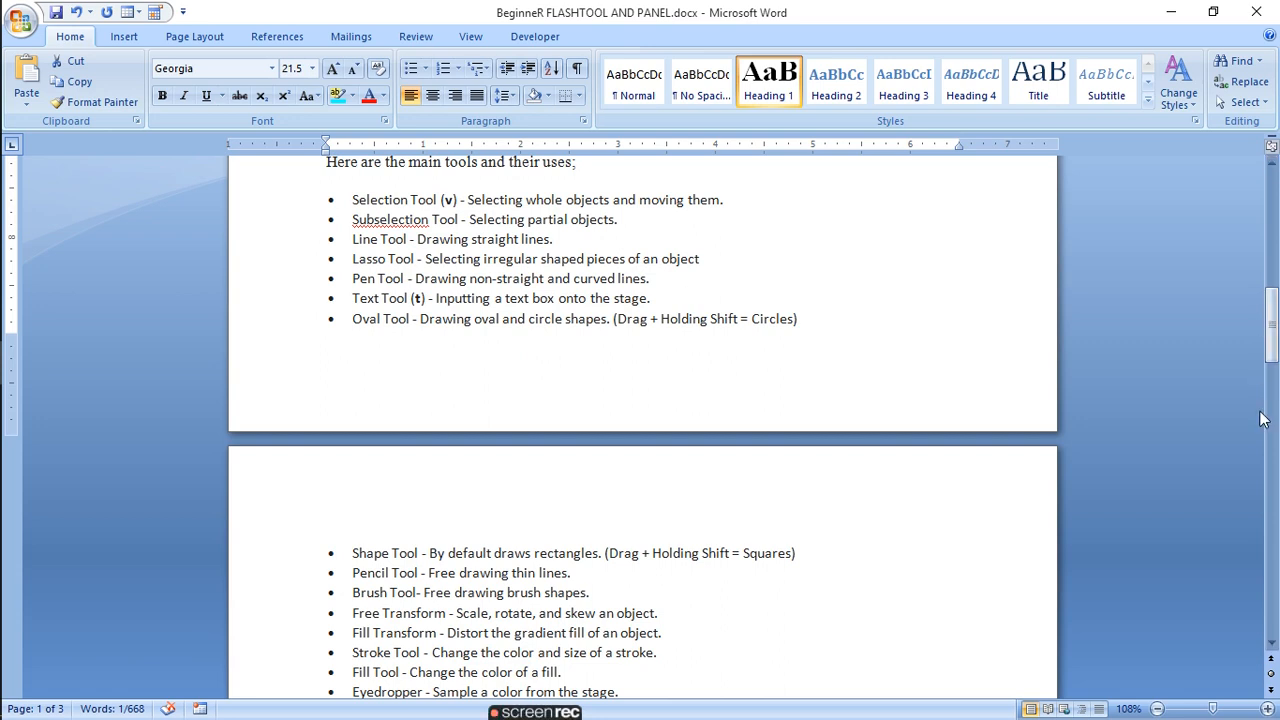
- Examine the guide's list of main tools, its Properties Panel section and the labelled Tools diagram
left_click(1271, 644)
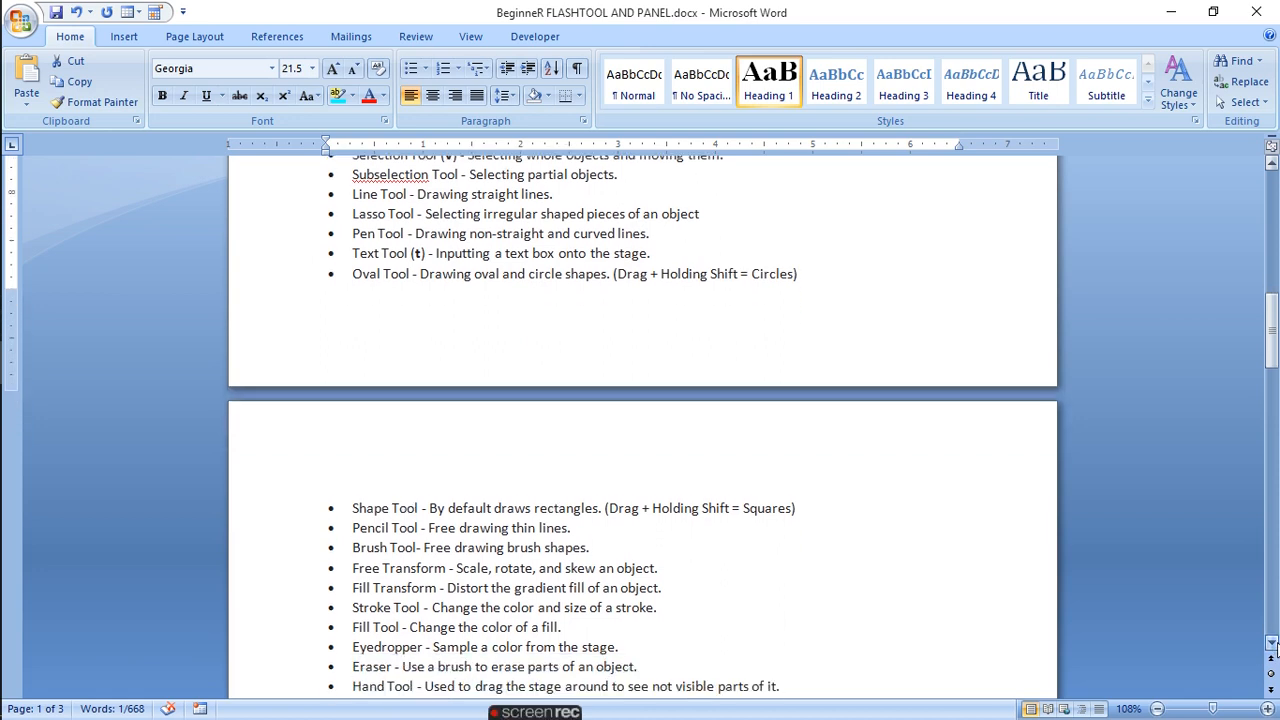
left_click(1272, 644)
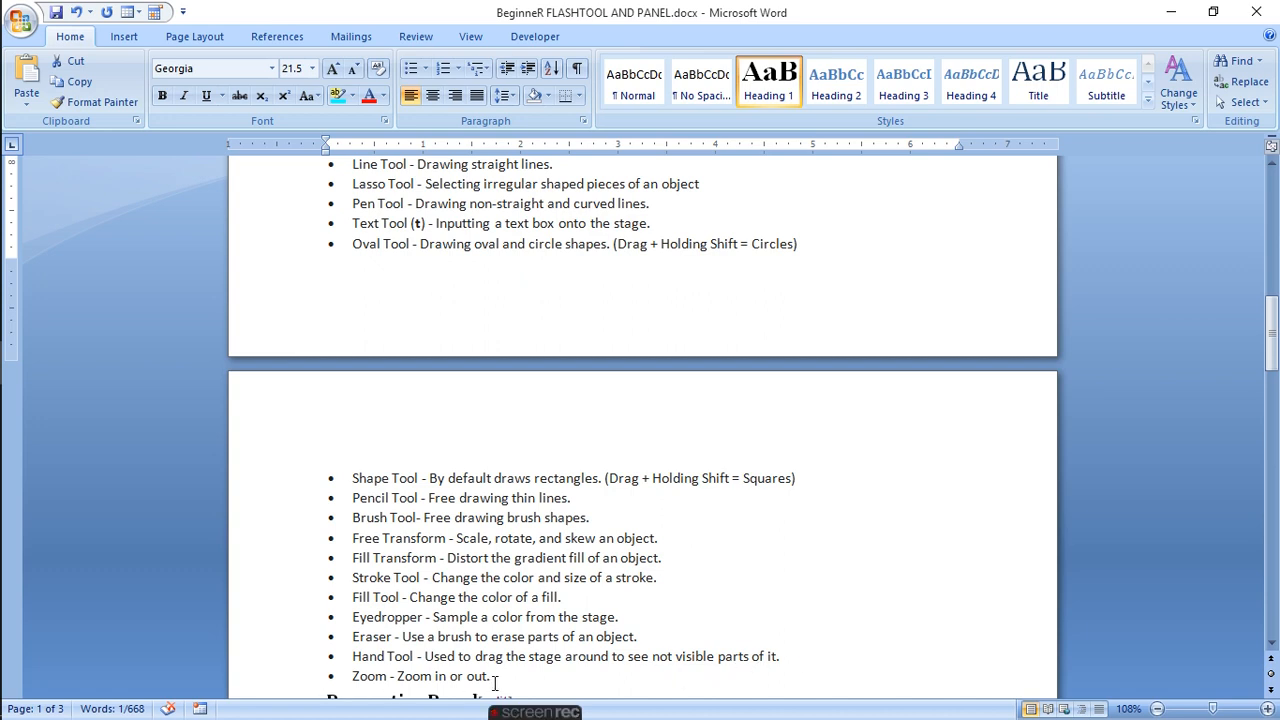
left_click(1278, 592)
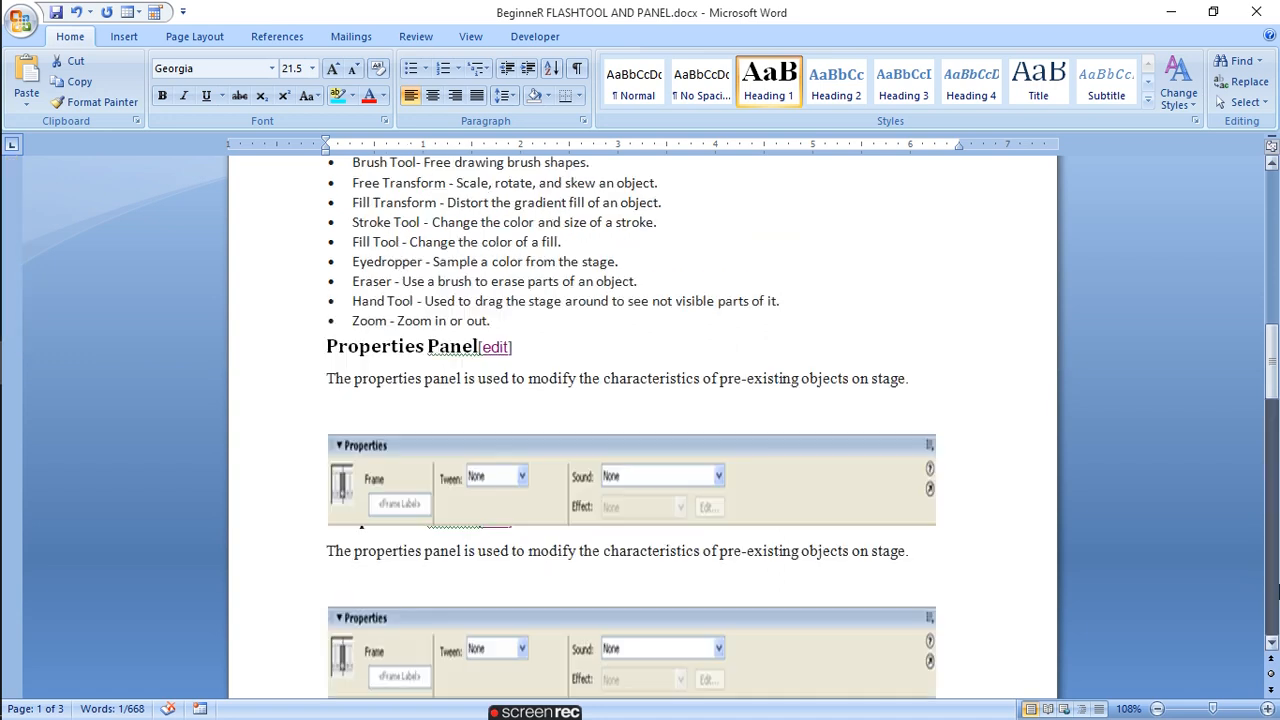
left_click(1275, 230)
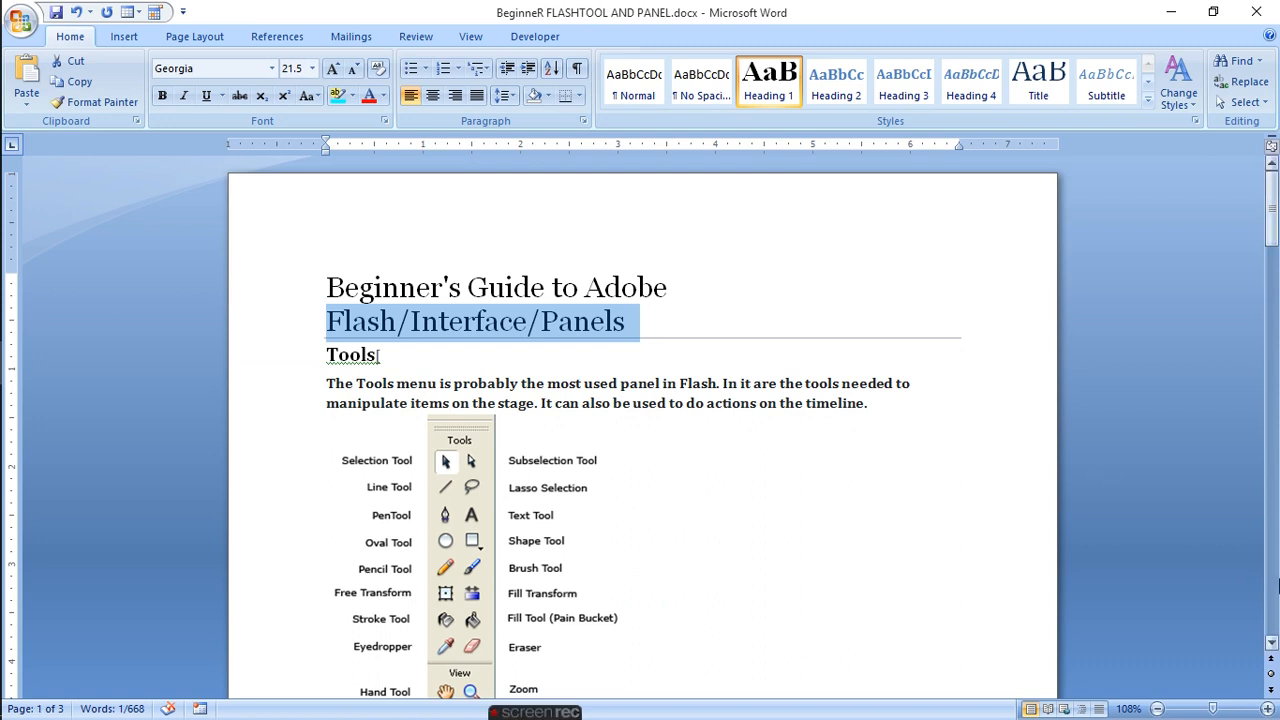
left_click(1272, 645)
left_click(1272, 645)
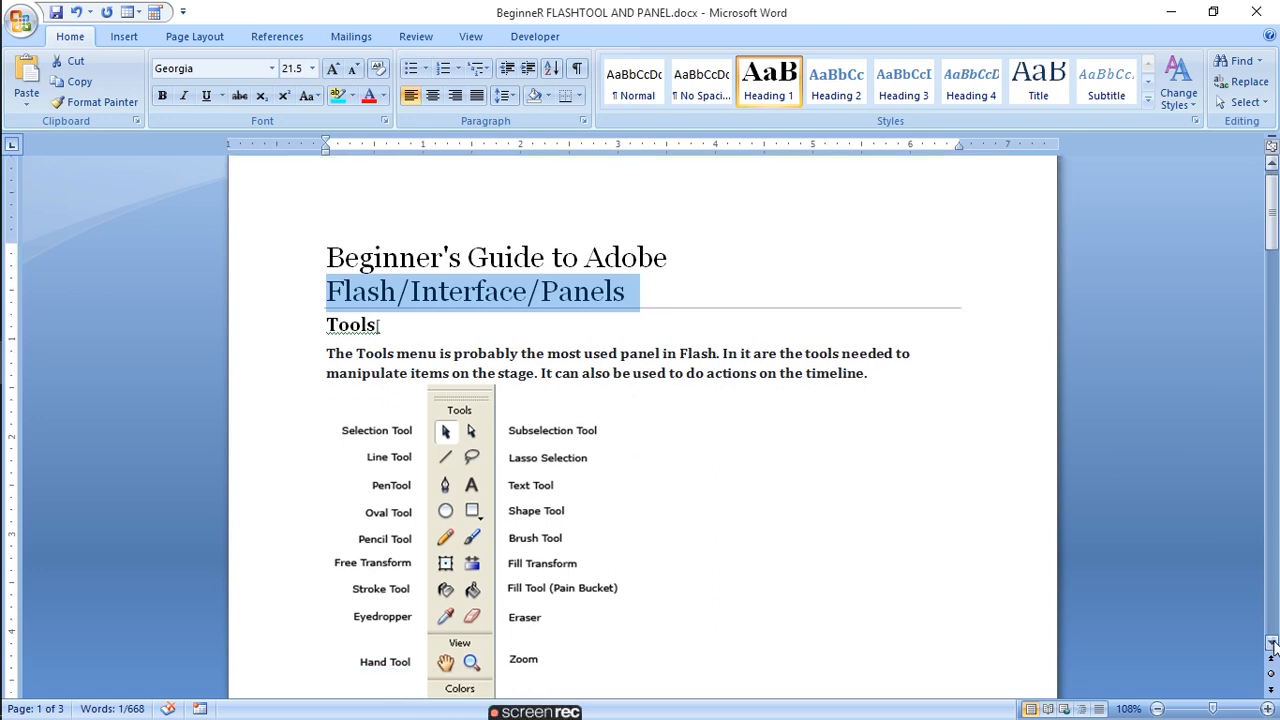
left_click(1272, 645)
left_click(1272, 645)
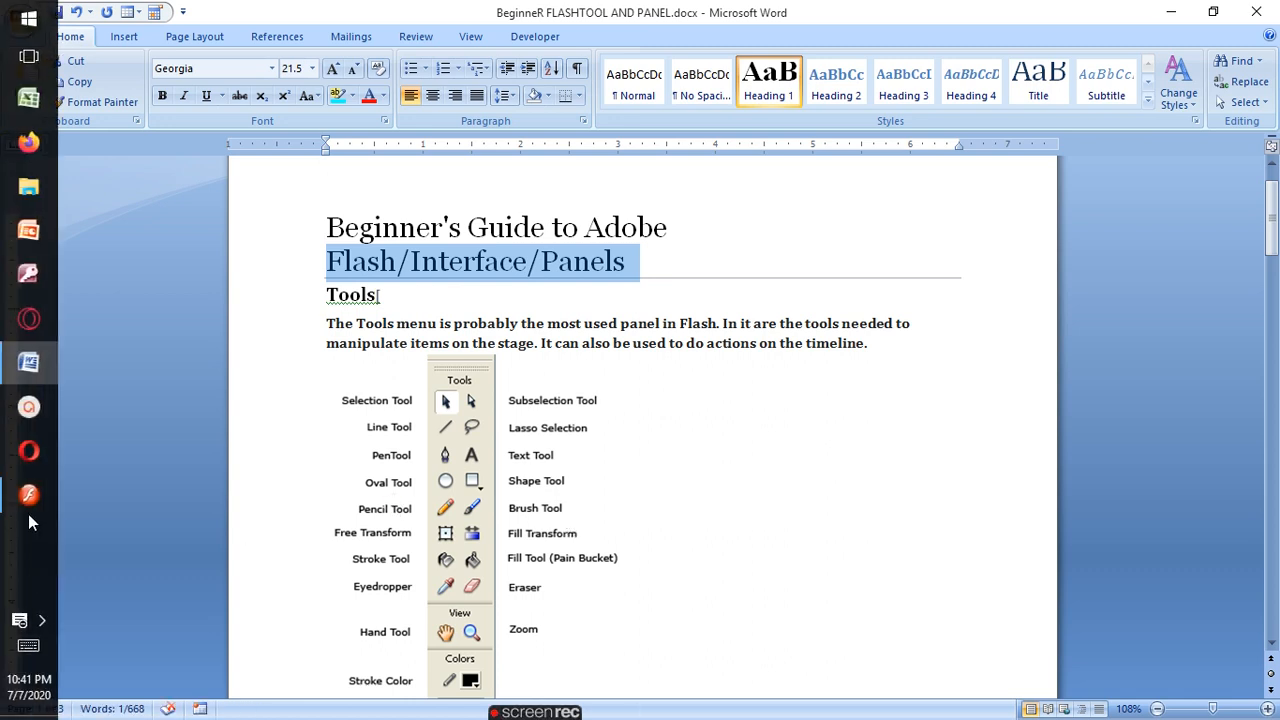
- Switch to the Untitled-1 document in Macromedia Flash Basic 8 and look over the File and Edit commands
left_click(29, 500)
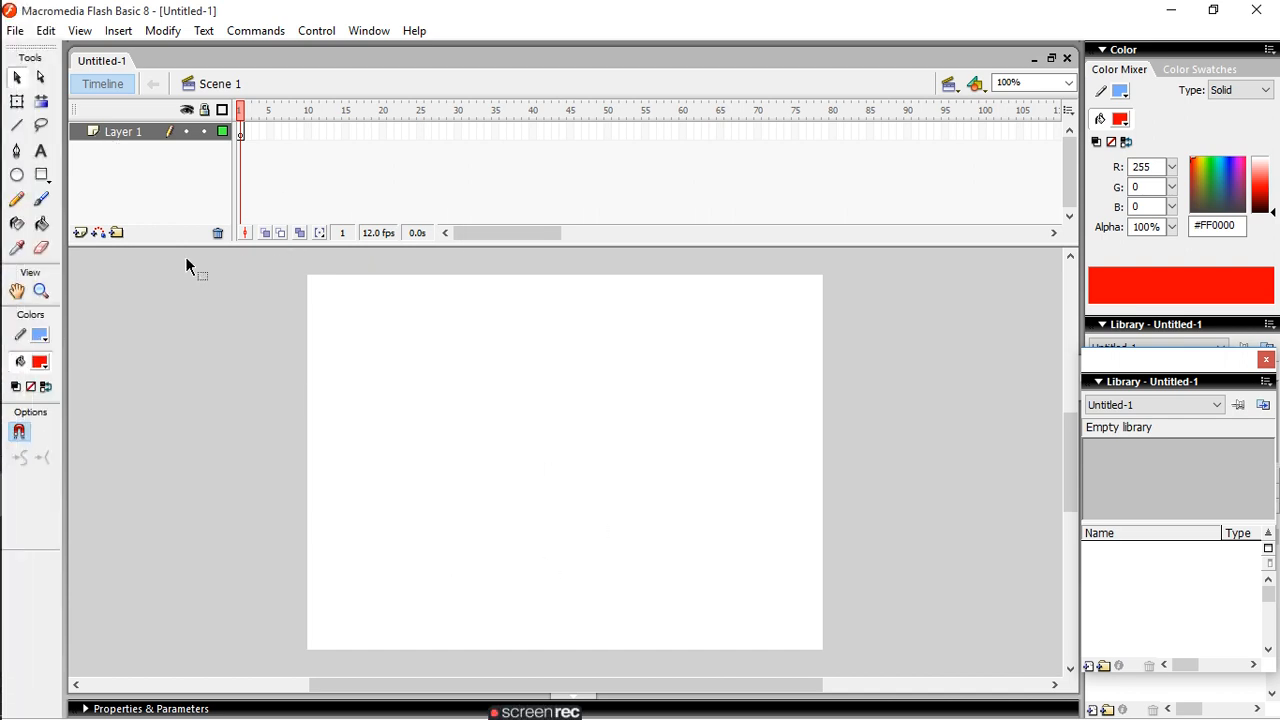
left_click(18, 33)
mouse_move(46, 31)
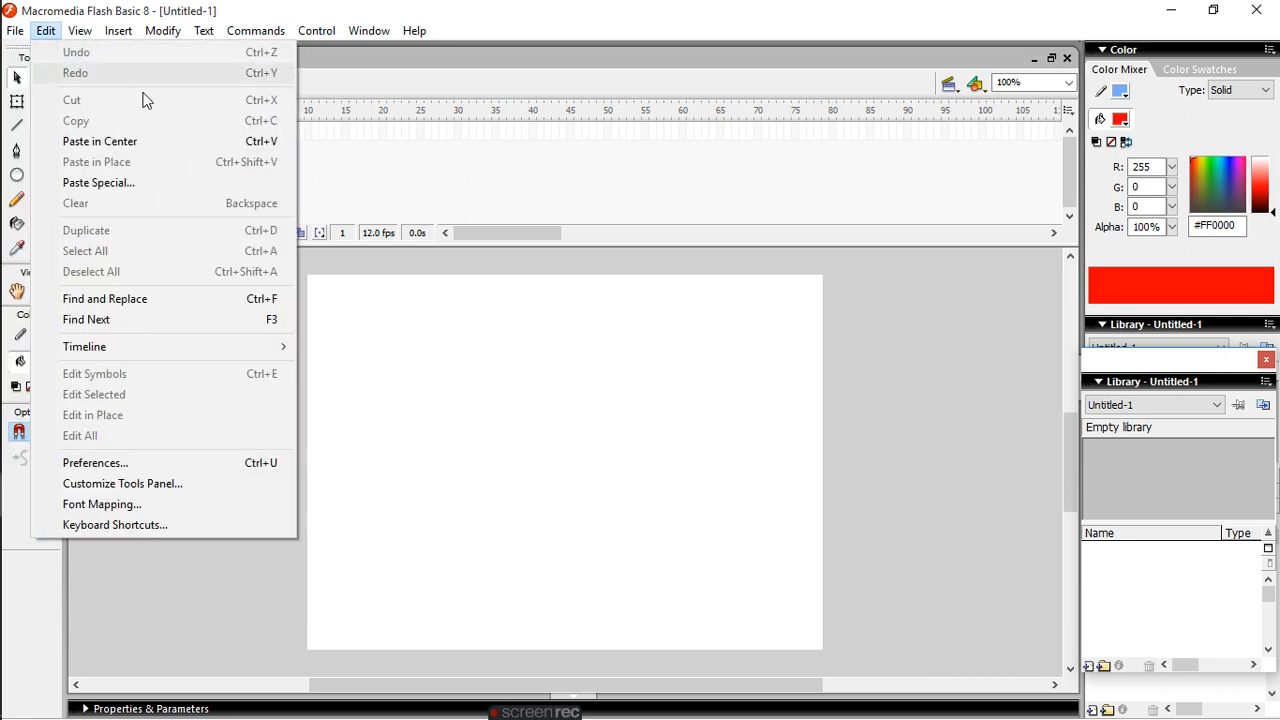
left_click(476, 336)
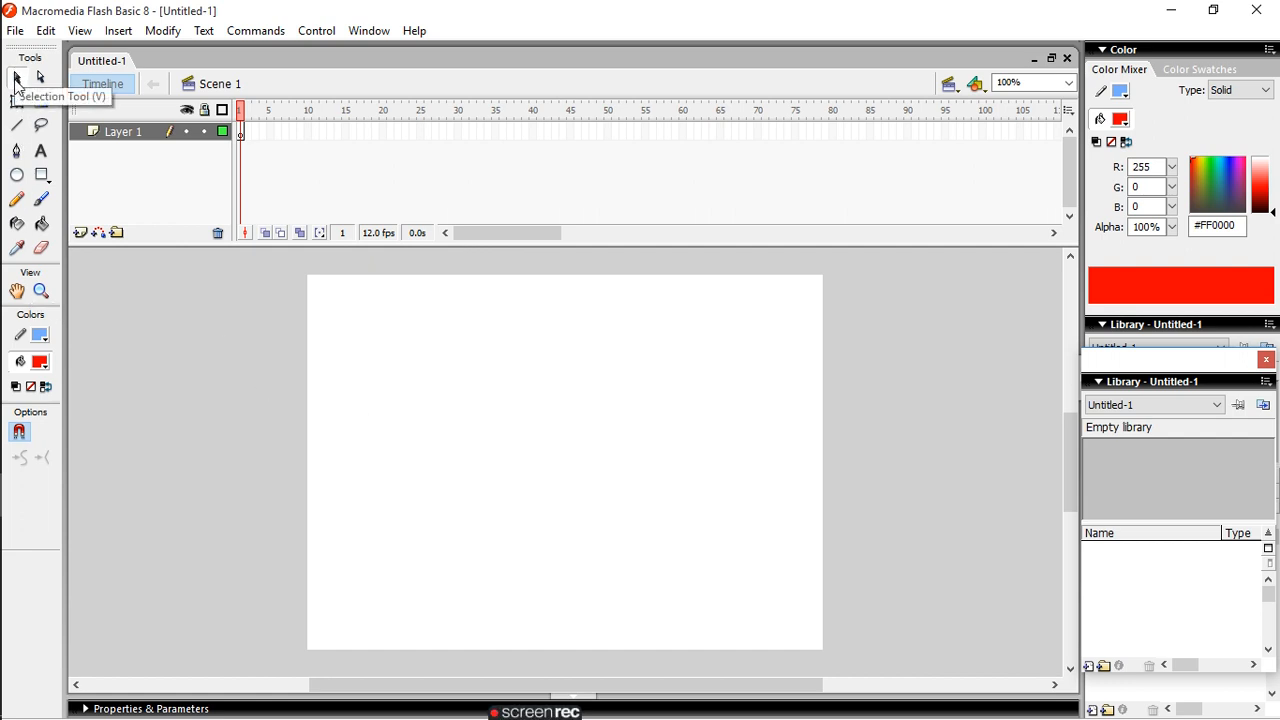
- Draw a red circle with the Oval tool just left of the stage's centre and select it with the Selection tool
left_click(22, 178)
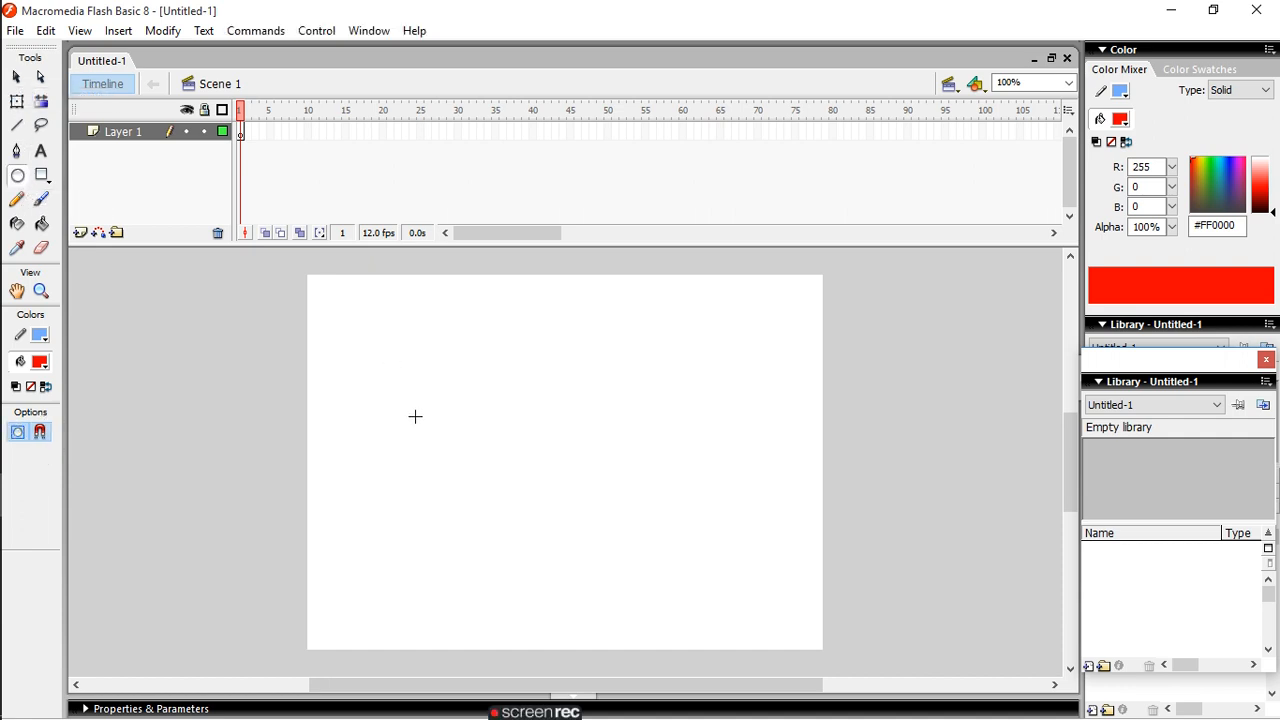
left_click_drag(415, 415, 517, 483)
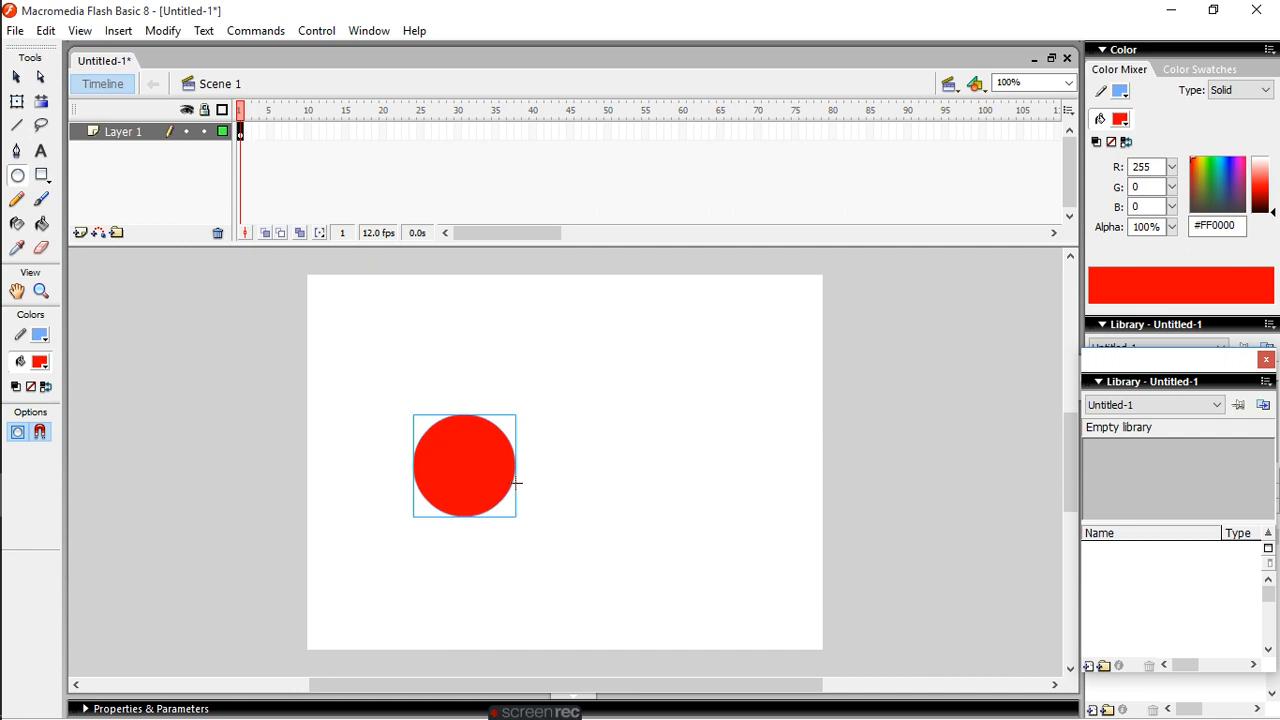
left_click(17, 77)
left_click_drag(374, 406, 575, 566)
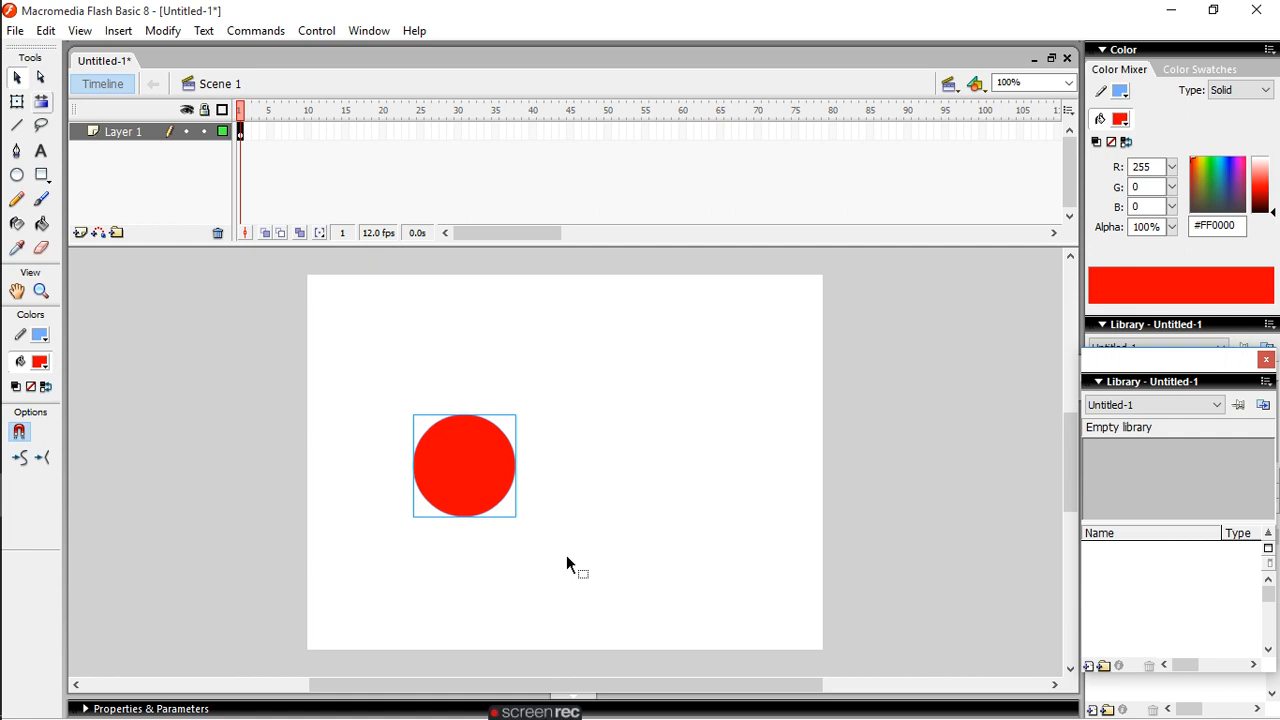
- Try the Subselection tool by enclosing the red circle in a selection marquee
left_click(42, 79)
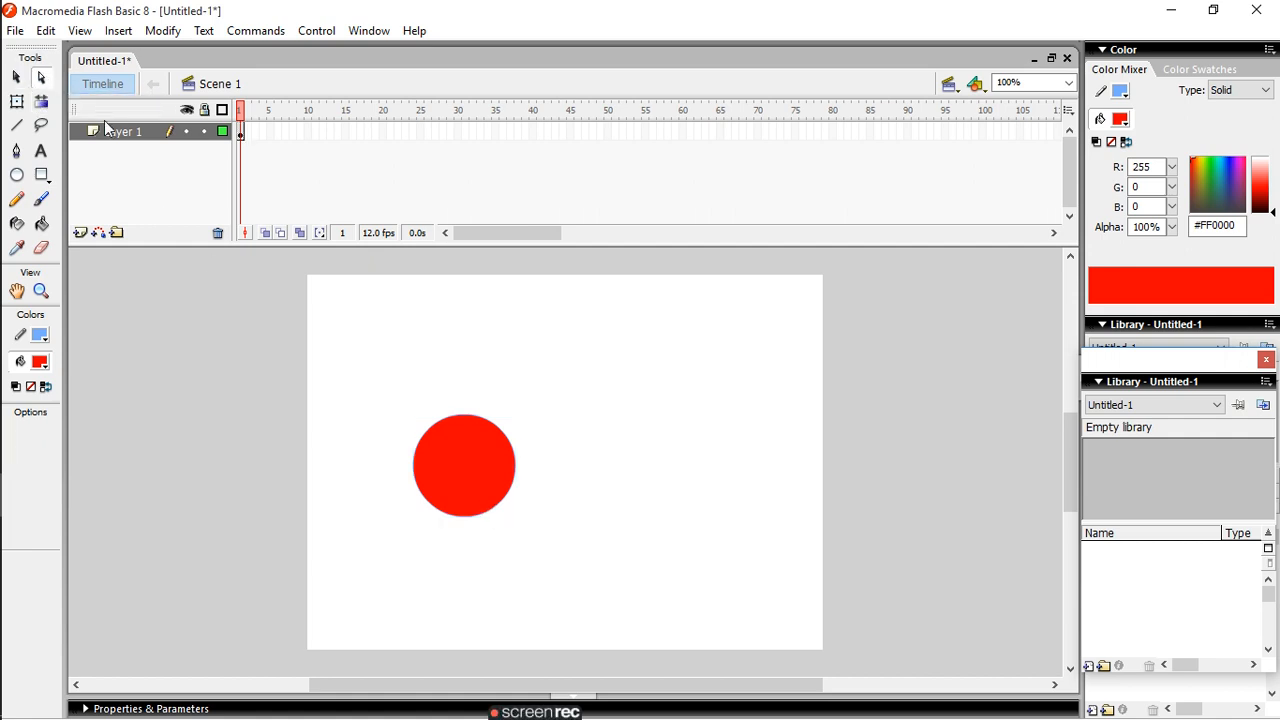
left_click_drag(394, 411, 545, 466)
left_click_drag(394, 400, 577, 504)
- Rotate the red circle slightly counterclockwise with Free Transform and stretch it downward into a tall ellipse
left_click(16, 102)
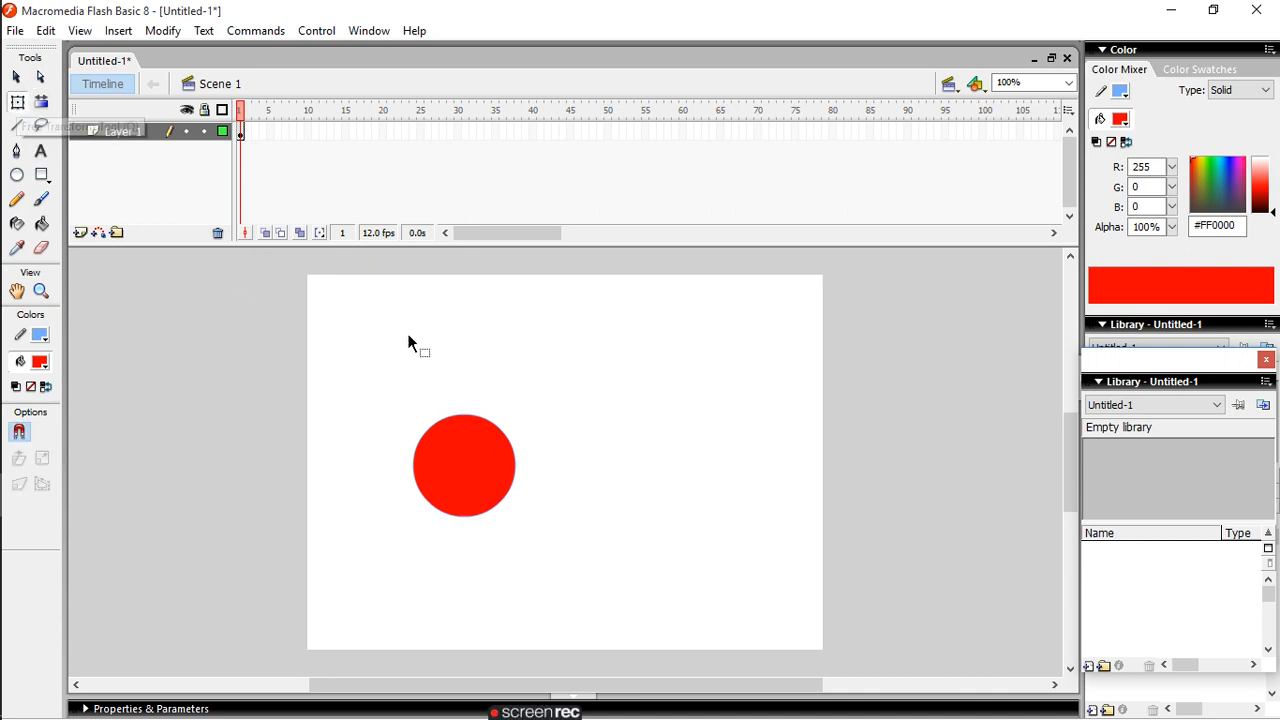
left_click_drag(357, 384, 600, 552)
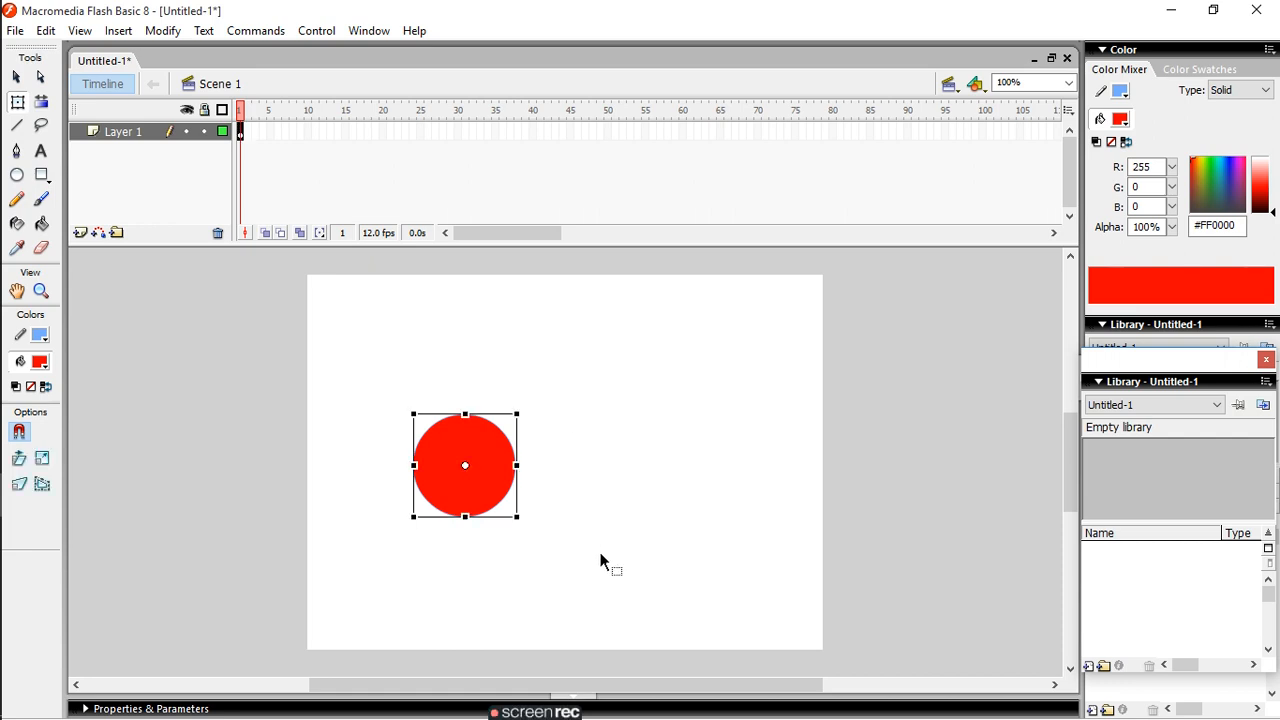
left_click_drag(514, 517, 621, 582)
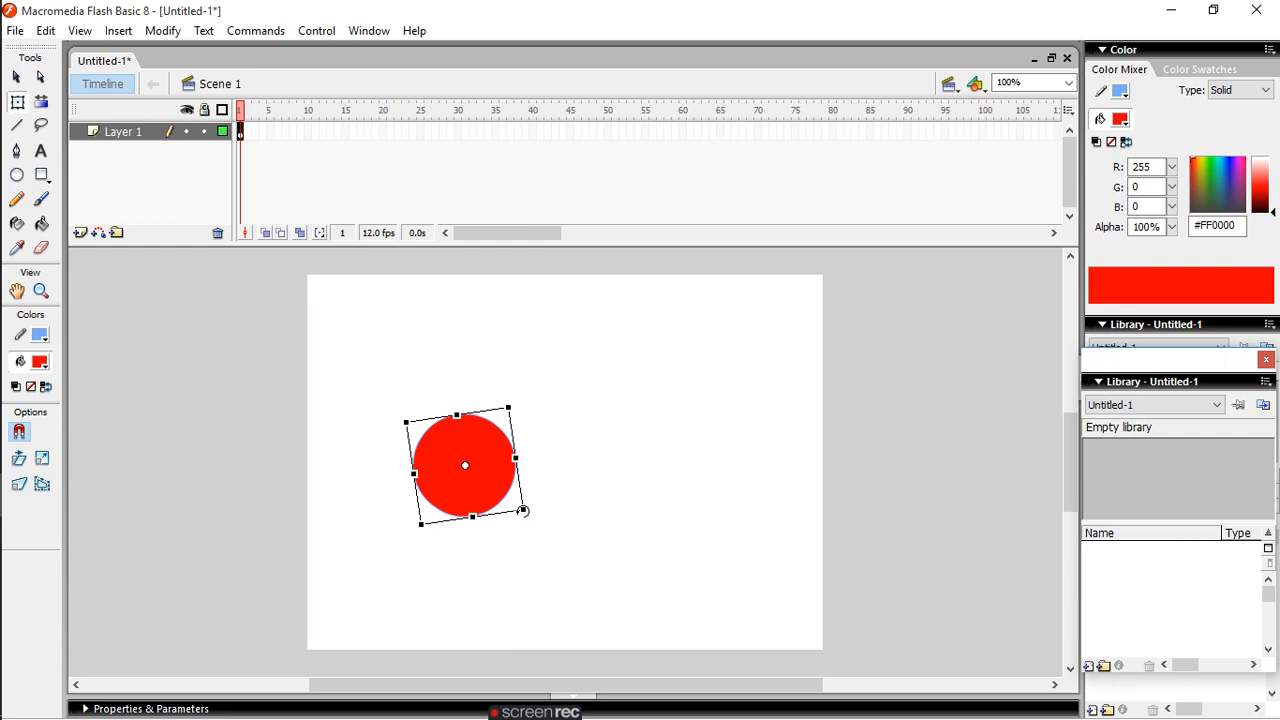
left_click_drag(477, 516, 527, 610)
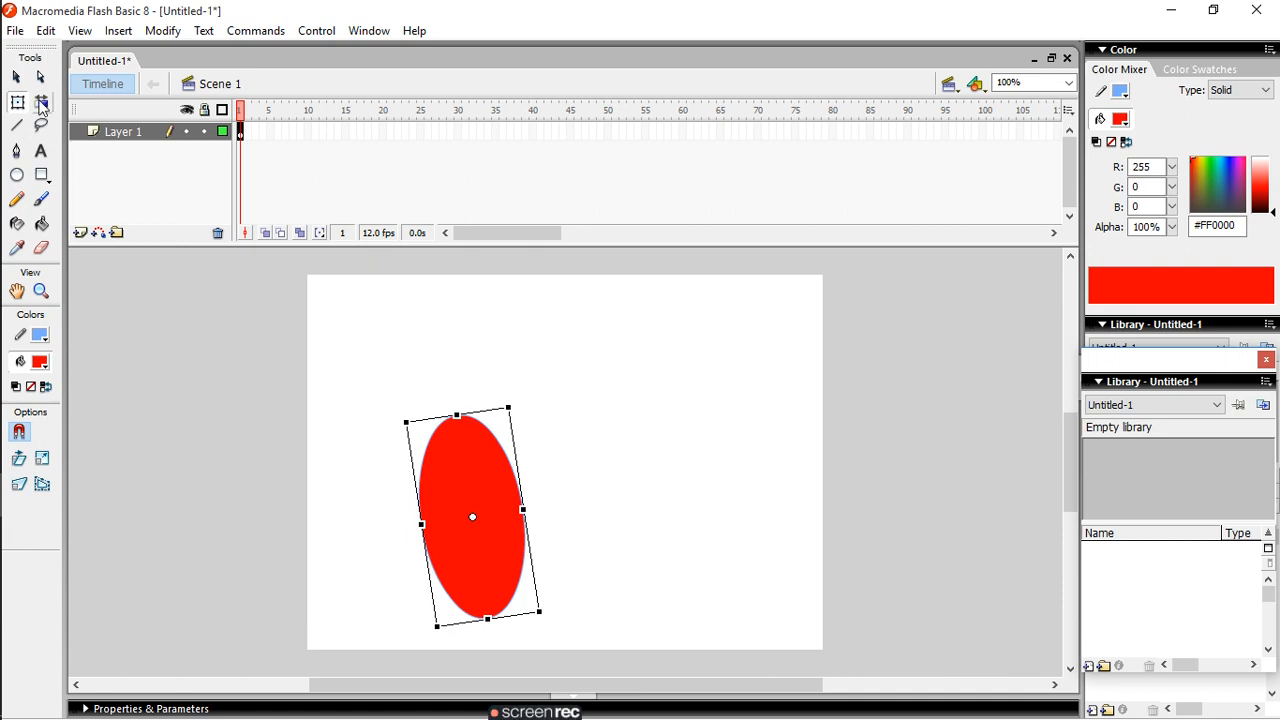
- Set the fill to a linear gradient from blue #3C7CDD to white and apply it to the ellipse with the Paint Bucket
left_click(40, 103)
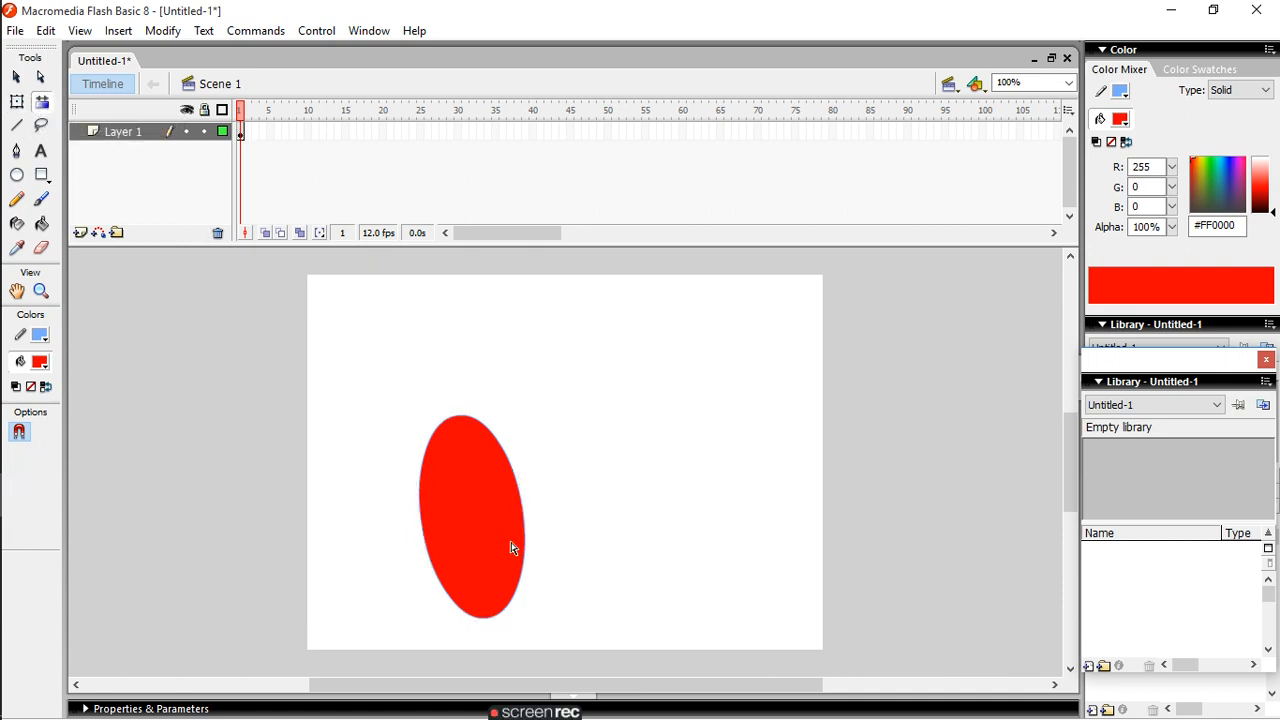
left_click(1224, 196)
left_click(1263, 191)
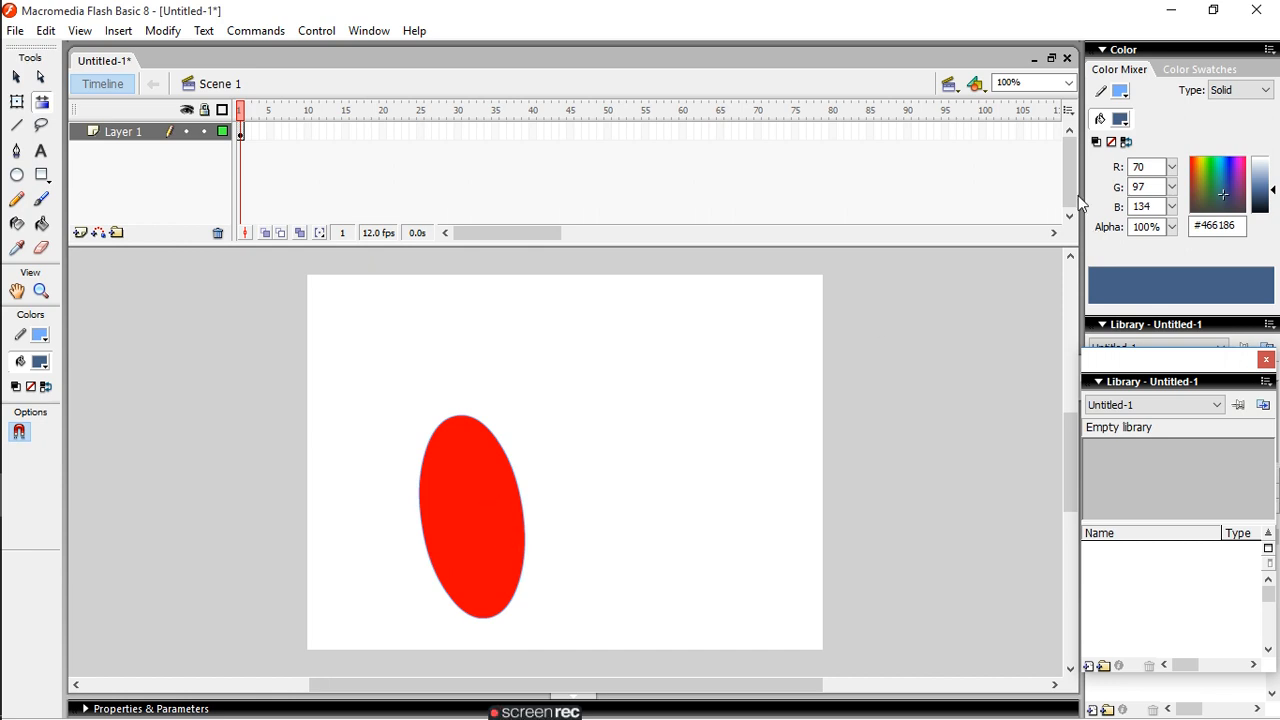
left_click(1256, 96)
left_click(1235, 137)
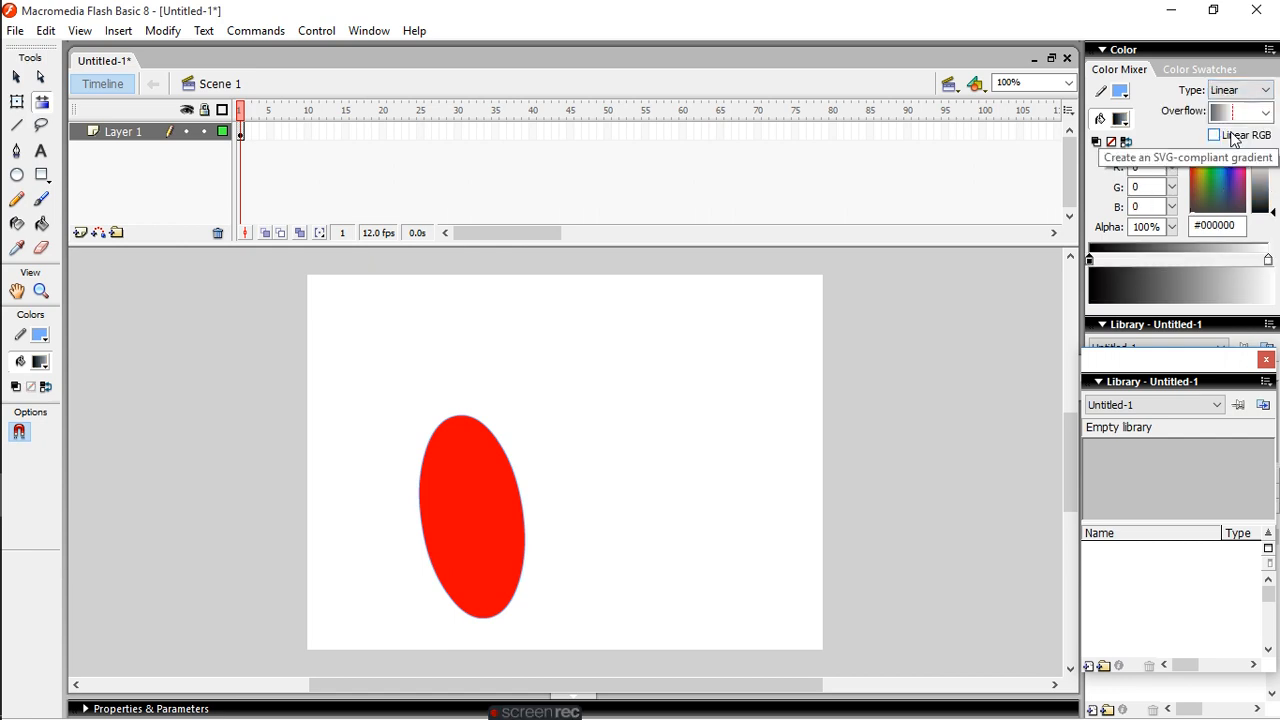
left_click(1224, 174)
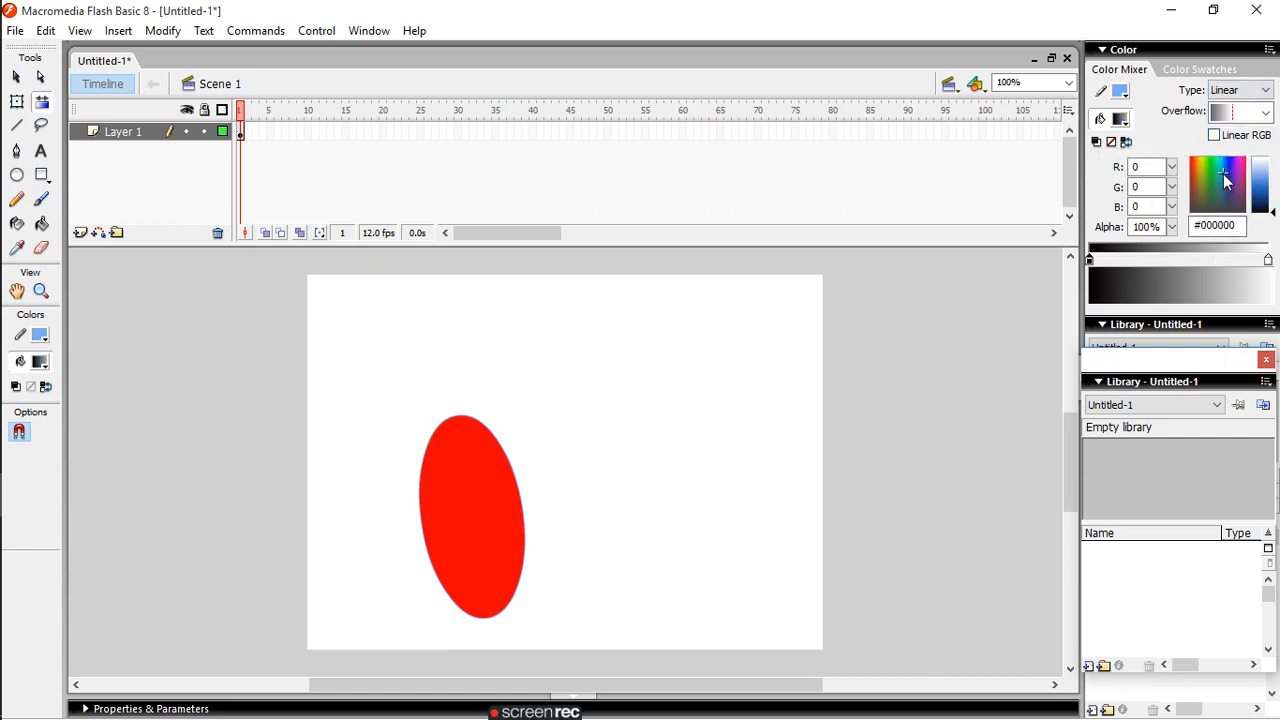
left_click(1262, 182)
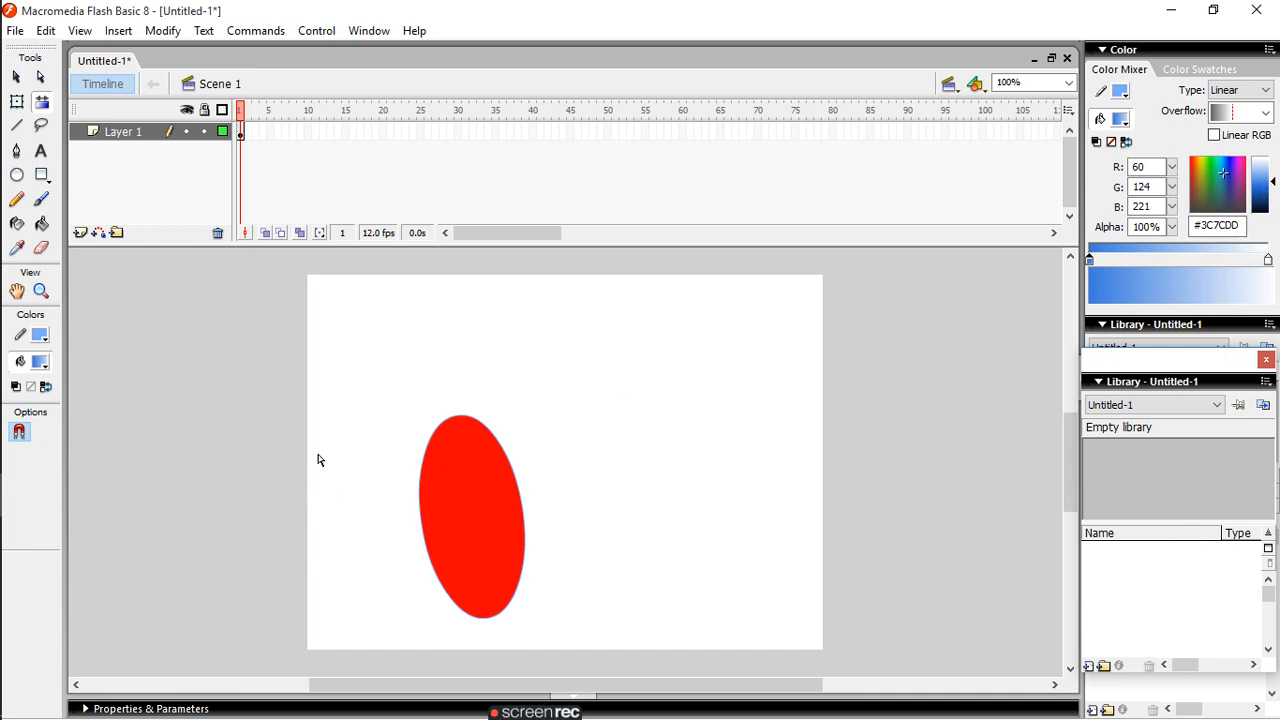
left_click(41, 224)
left_click(463, 488)
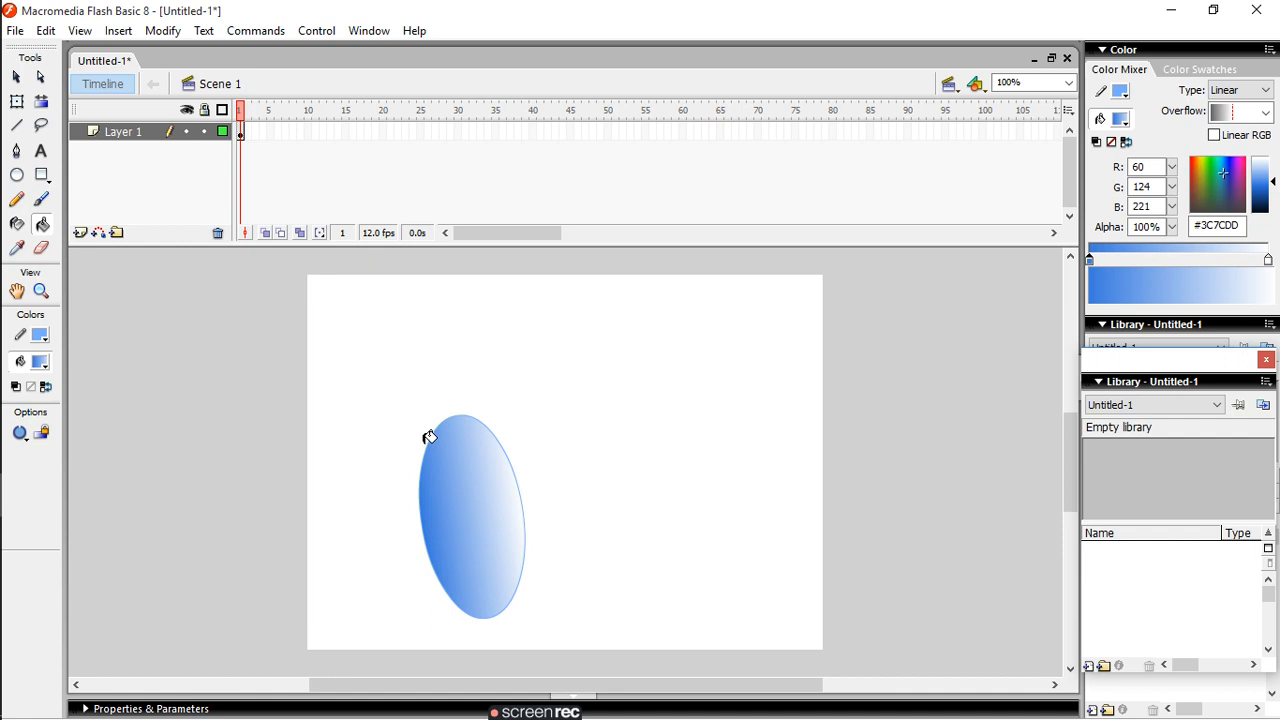
- Change the gradient's starting colour to orange #EA662F and refill the ellipse with it
left_click(1192, 166)
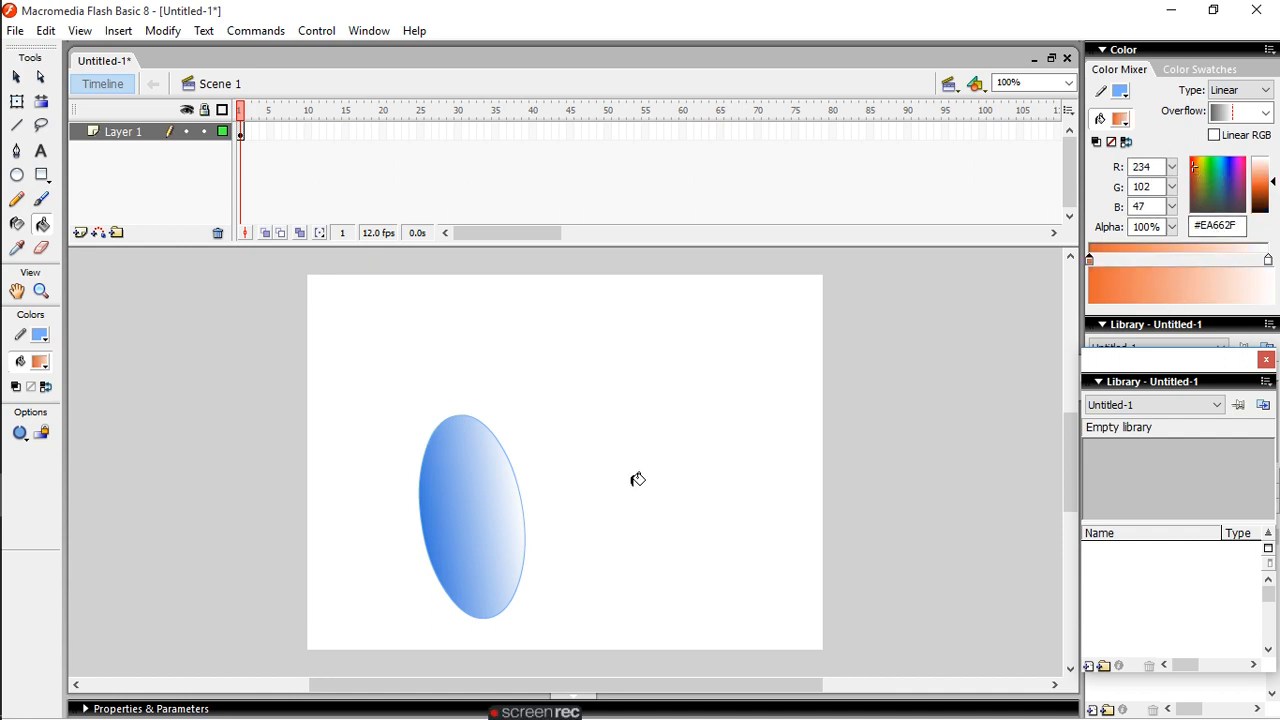
left_click(461, 488)
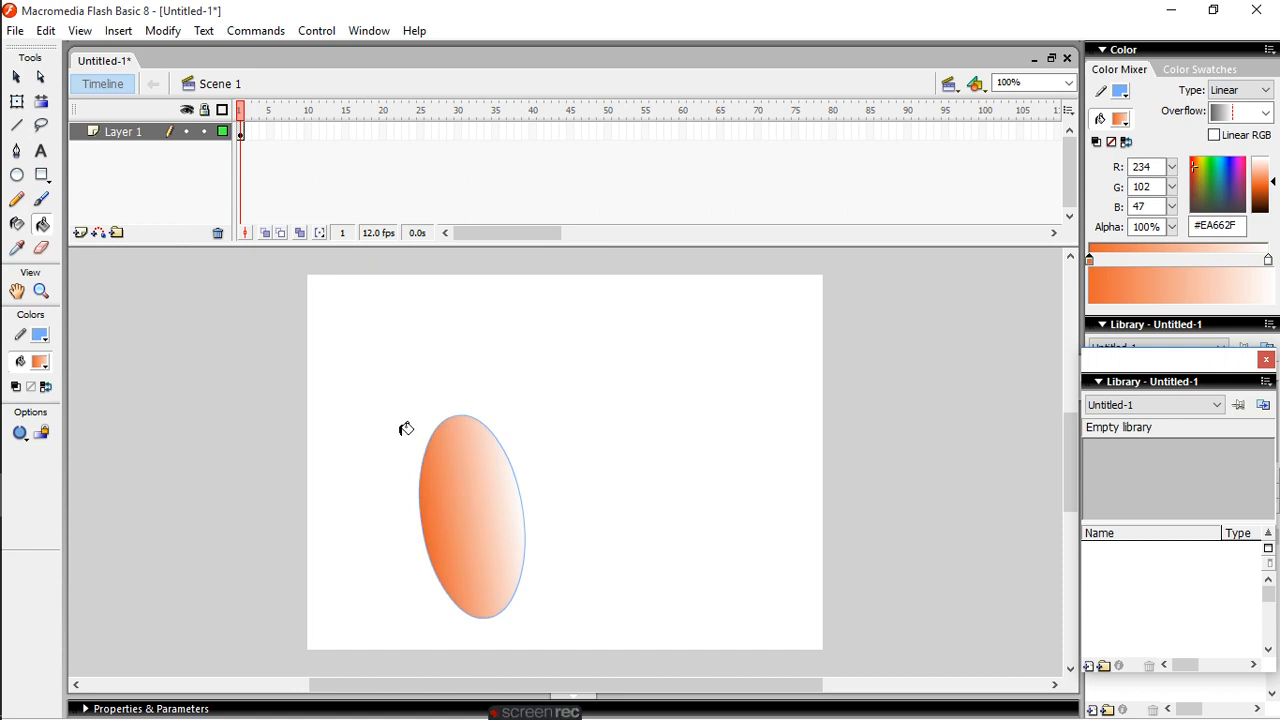
- Draw a long, nearly horizontal blue line across the stage above the ellipse with the Line tool
left_click(16, 127)
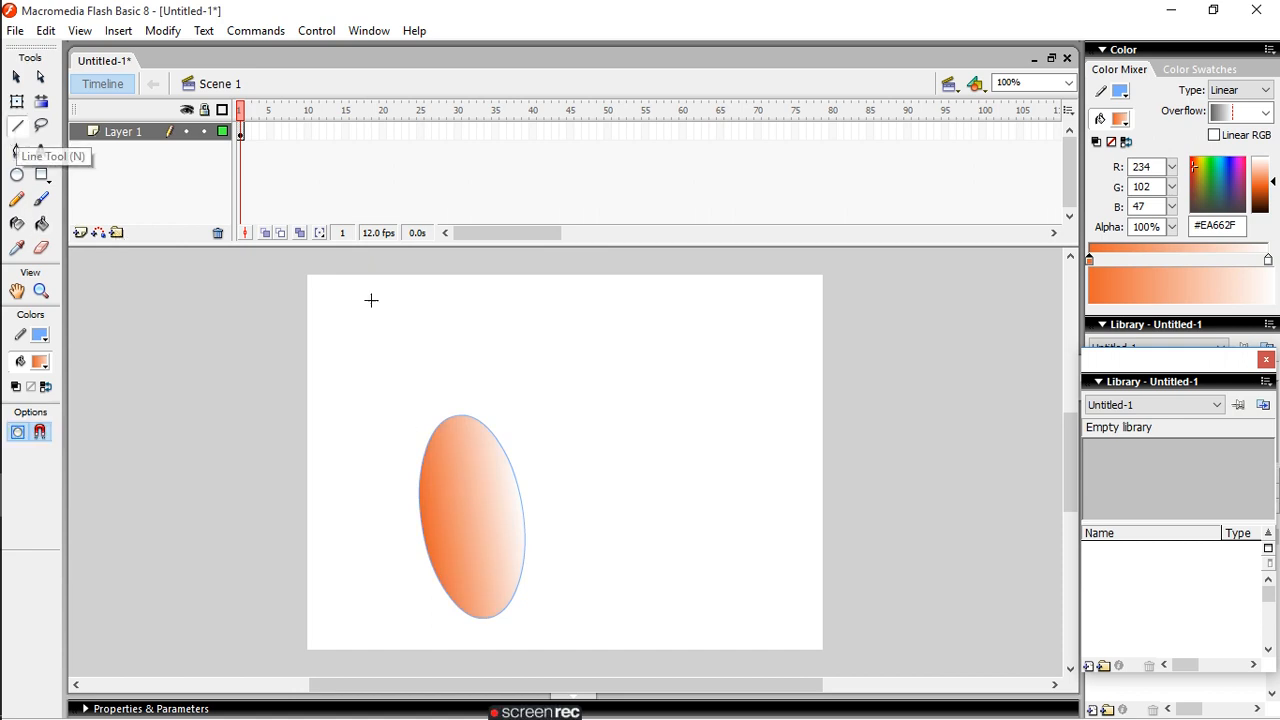
left_click_drag(368, 353, 647, 345)
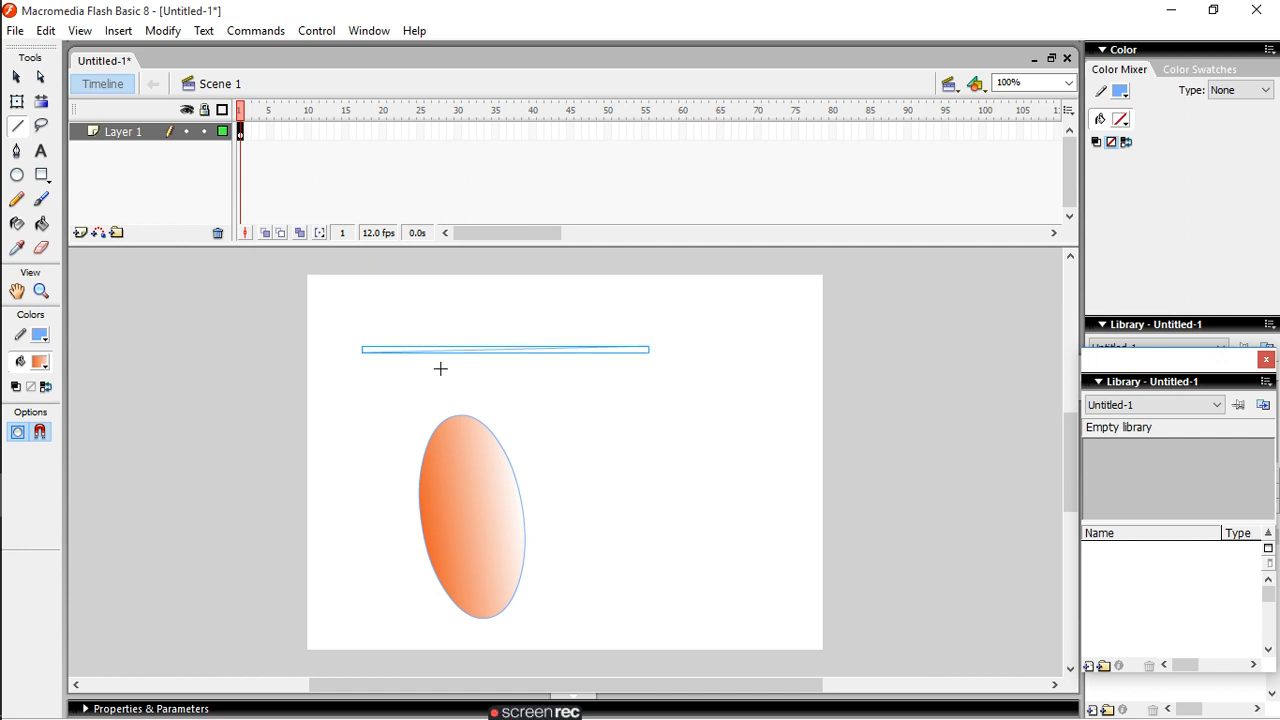
- Select the ellipse and the line in turn by lassoing around each, and clear the selection
left_click(41, 126)
mouse_move(365, 425)
left_mouse_down()
mouse_move(509, 402)
mouse_move(529, 434)
mouse_move(515, 482)
mouse_move(406, 502)
mouse_move(326, 468)
mouse_move(323, 430)
mouse_move(385, 410)
left_mouse_up()
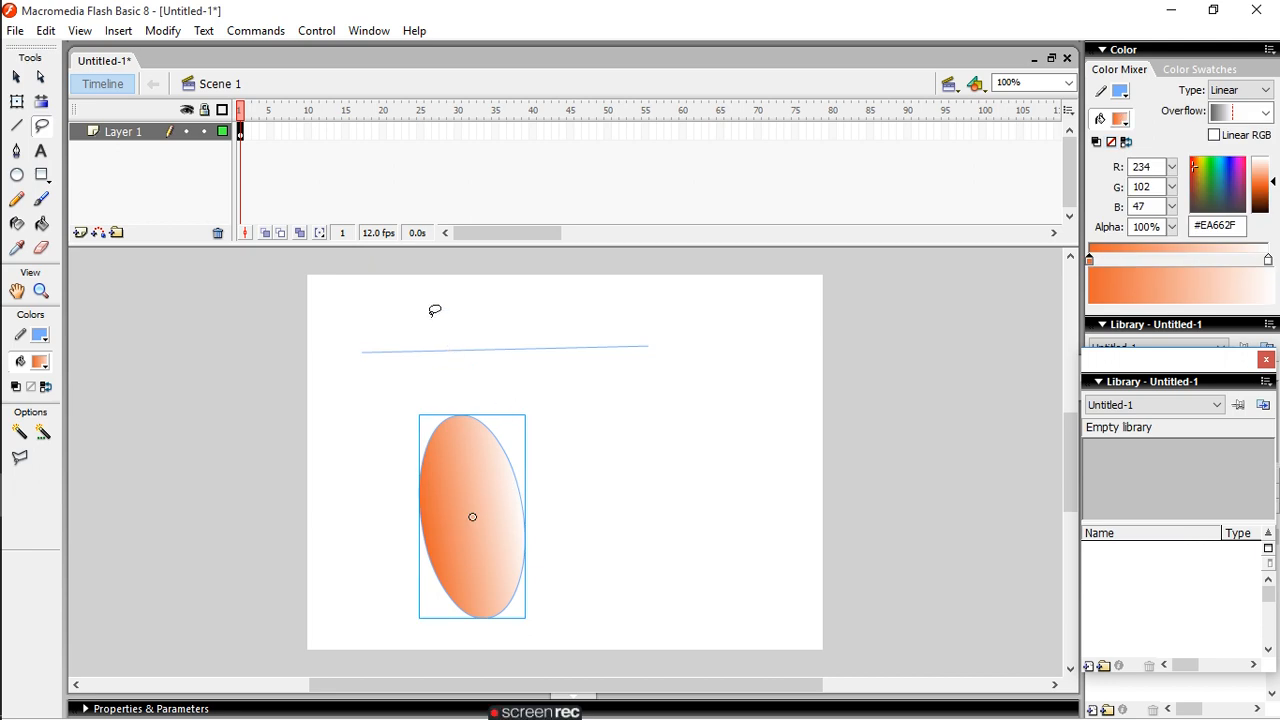
mouse_move(350, 343)
left_mouse_down()
mouse_move(384, 320)
mouse_move(468, 340)
mouse_move(424, 404)
mouse_move(358, 371)
mouse_move(355, 329)
left_mouse_up()
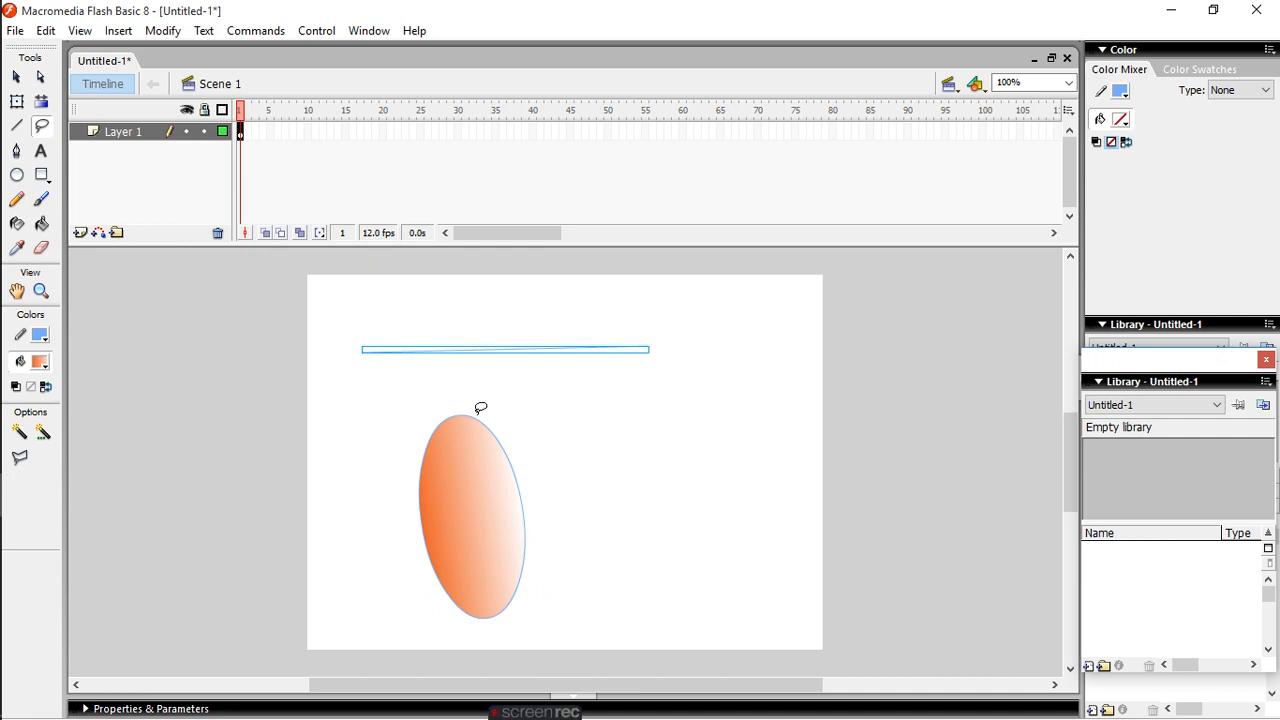
left_click(372, 416)
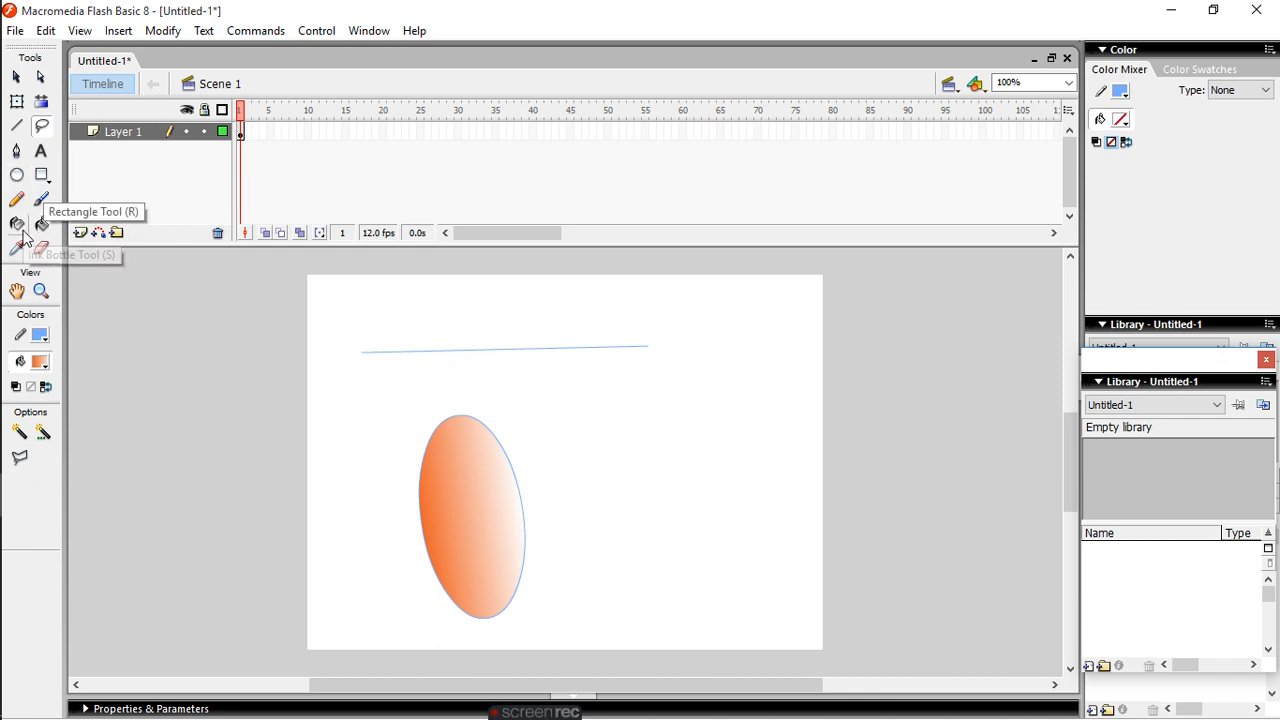
- Paint a closed loop with the Brush tool to the right of the ellipse, below the line
left_click(41, 199)
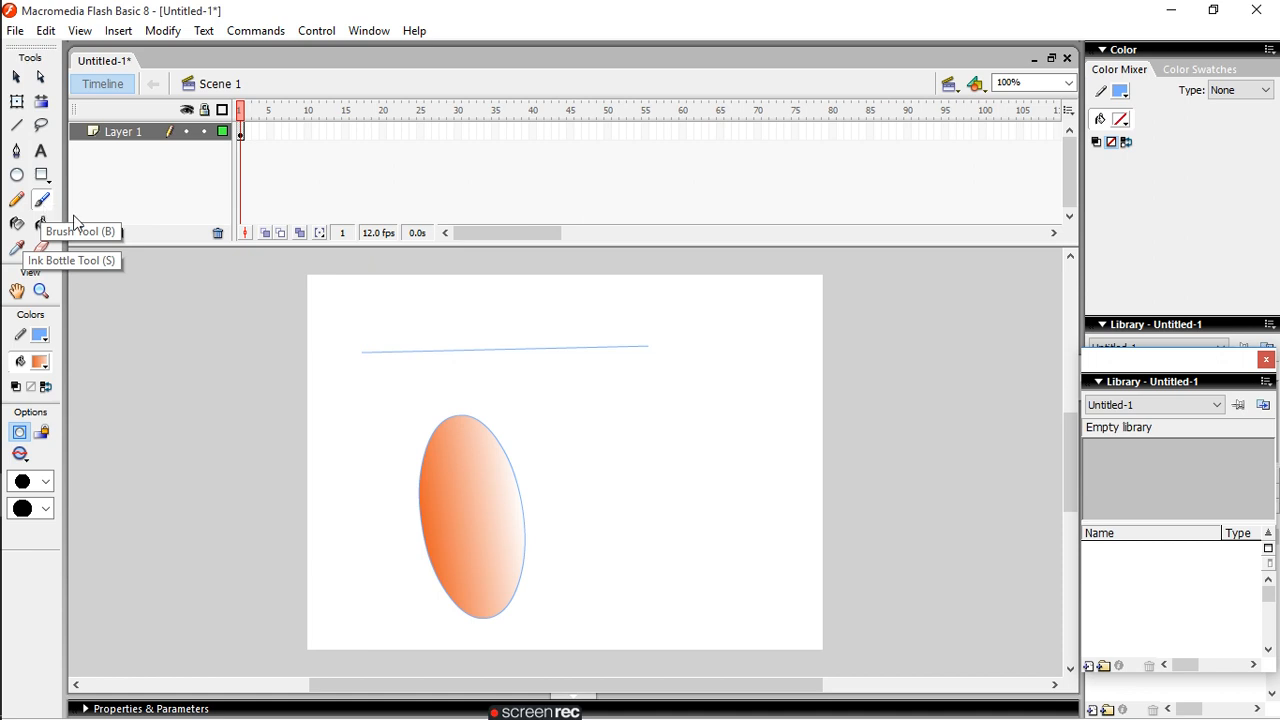
mouse_move(577, 386)
left_mouse_down()
mouse_move(600, 466)
mouse_move(630, 467)
mouse_move(645, 428)
mouse_move(566, 394)
left_mouse_up()
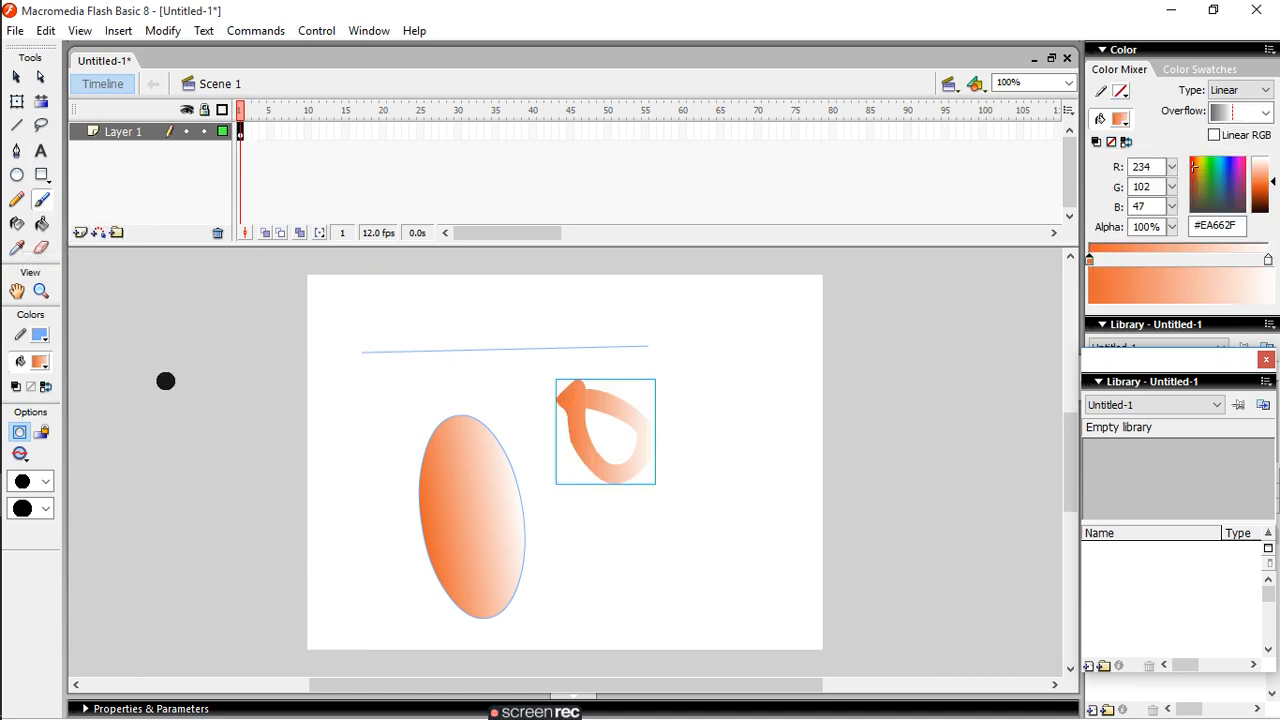
- Lasso around the brushed loop and around the ellipse, and deselect everything
left_click(38, 128)
mouse_move(509, 379)
left_mouse_down()
mouse_move(627, 352)
mouse_move(679, 390)
mouse_move(610, 440)
mouse_move(543, 444)
mouse_move(501, 408)
mouse_move(521, 370)
left_mouse_up()
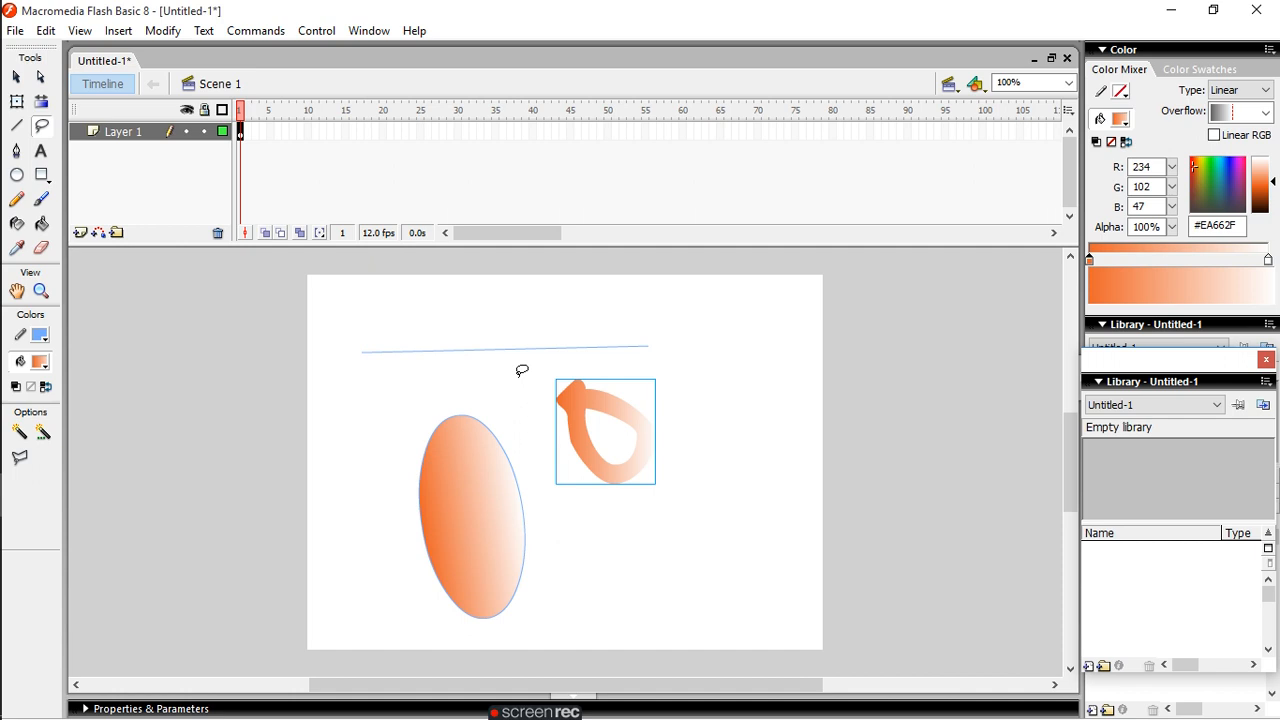
mouse_move(369, 403)
left_mouse_down()
mouse_move(514, 390)
mouse_move(566, 430)
mouse_move(496, 504)
mouse_move(361, 486)
mouse_move(356, 442)
mouse_move(386, 386)
left_mouse_up()
left_click(386, 385)
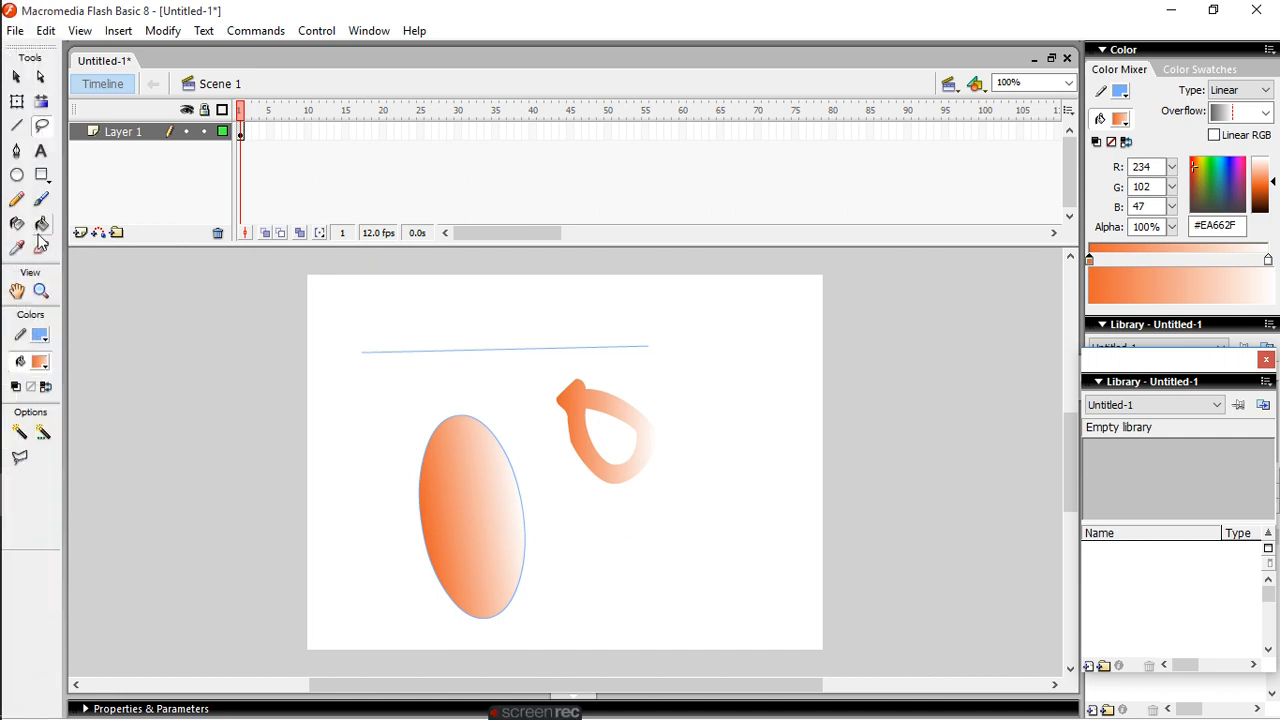
- Sketch a closed blue loop with the Pencil tool below the line, overlapping the ellipse's upper part
left_click(17, 199)
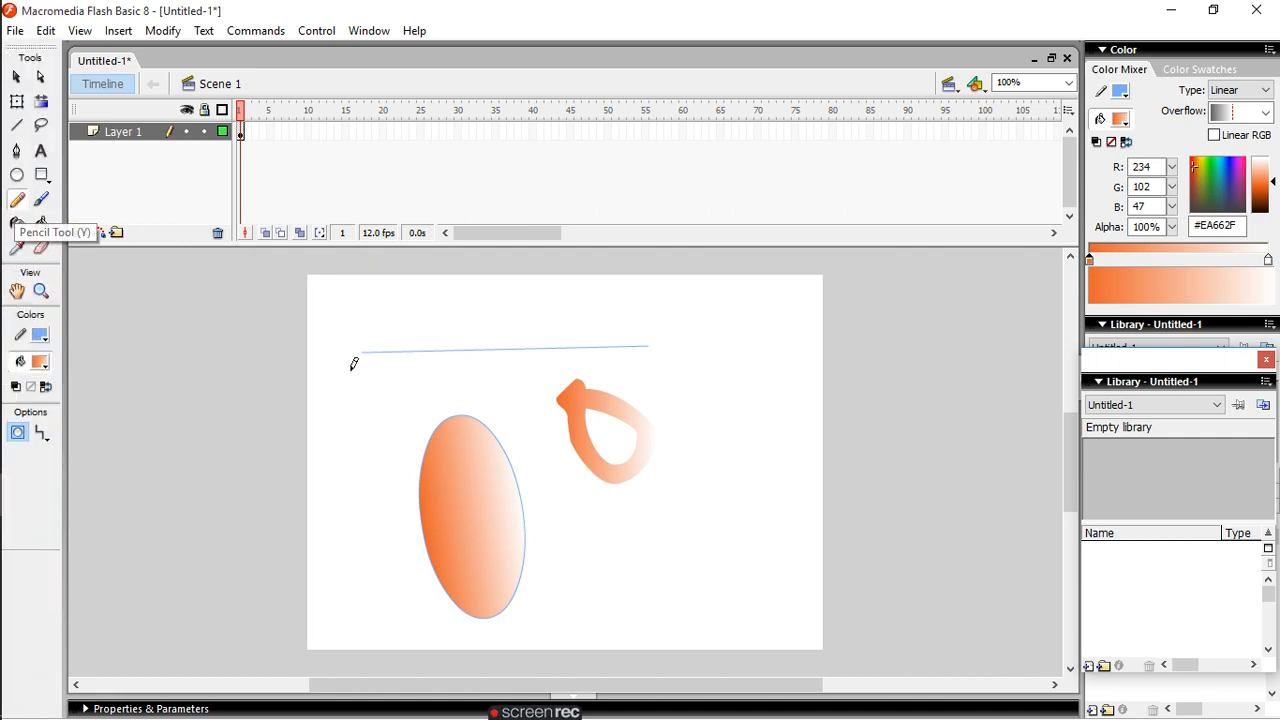
mouse_move(351, 397)
left_mouse_down()
mouse_move(490, 467)
mouse_move(556, 423)
mouse_move(521, 385)
mouse_move(355, 389)
left_mouse_up()
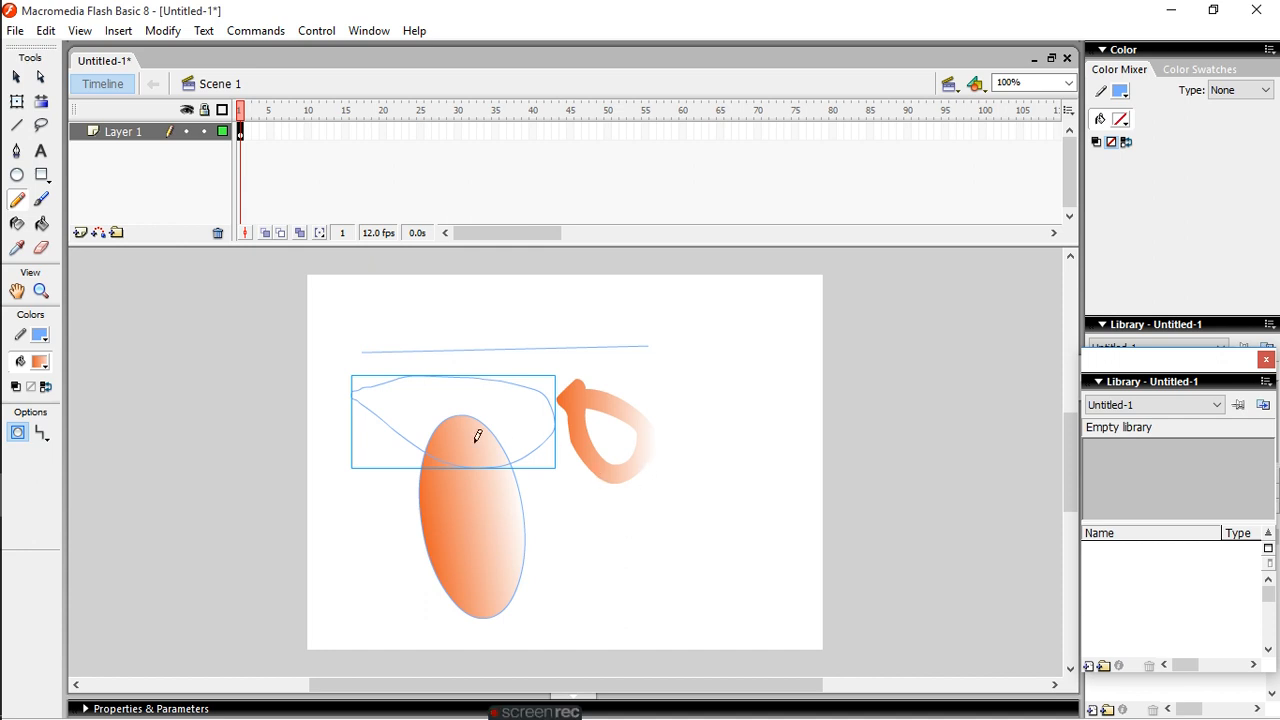
left_click(41, 224)
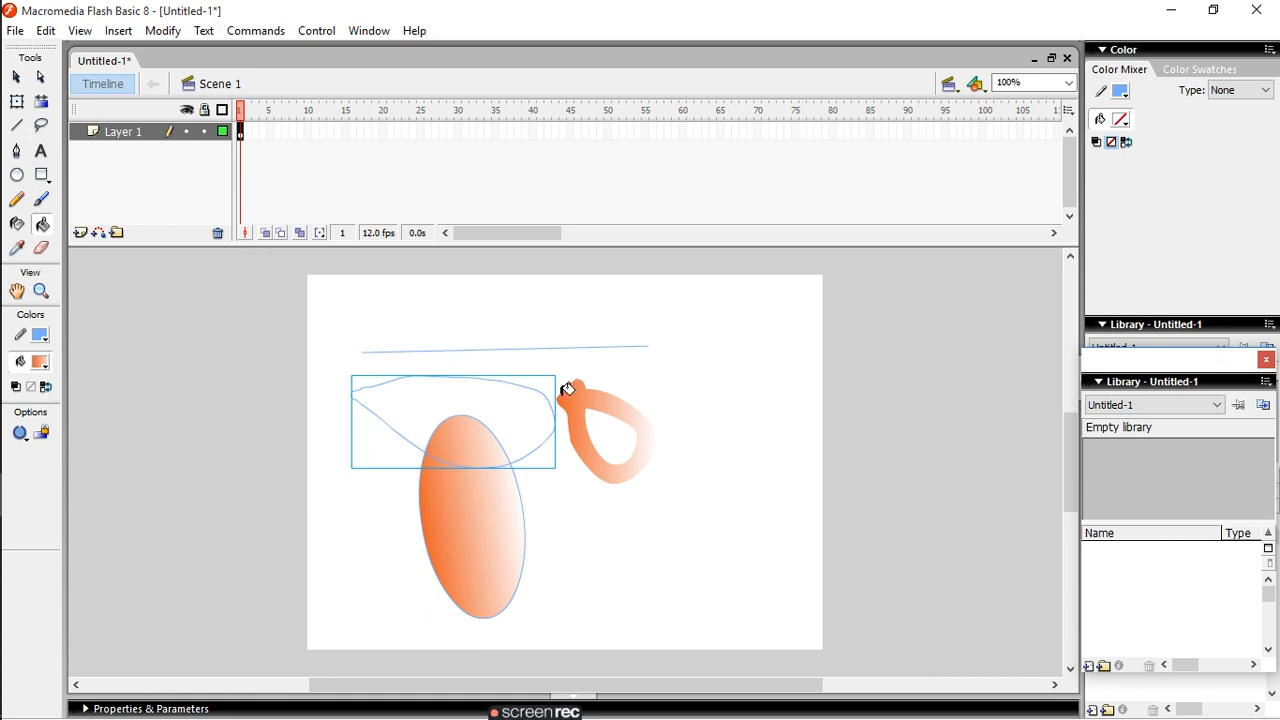
- Select the brushed loop and the line together with the pencil loop using the Lasso tool, and deselect everything
left_click(41, 125)
mouse_move(577, 346)
left_mouse_down()
mouse_move(531, 401)
mouse_move(570, 438)
mouse_move(706, 365)
mouse_move(617, 329)
mouse_move(572, 344)
left_mouse_up()
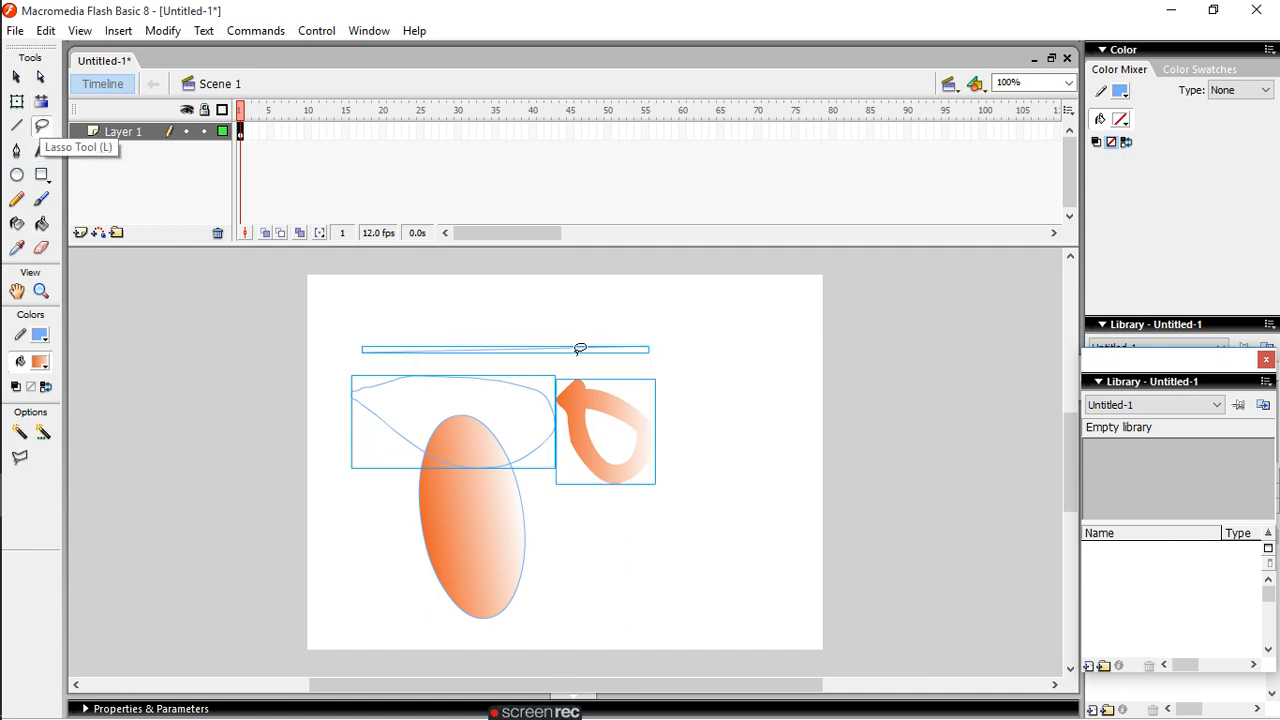
left_click(788, 489)
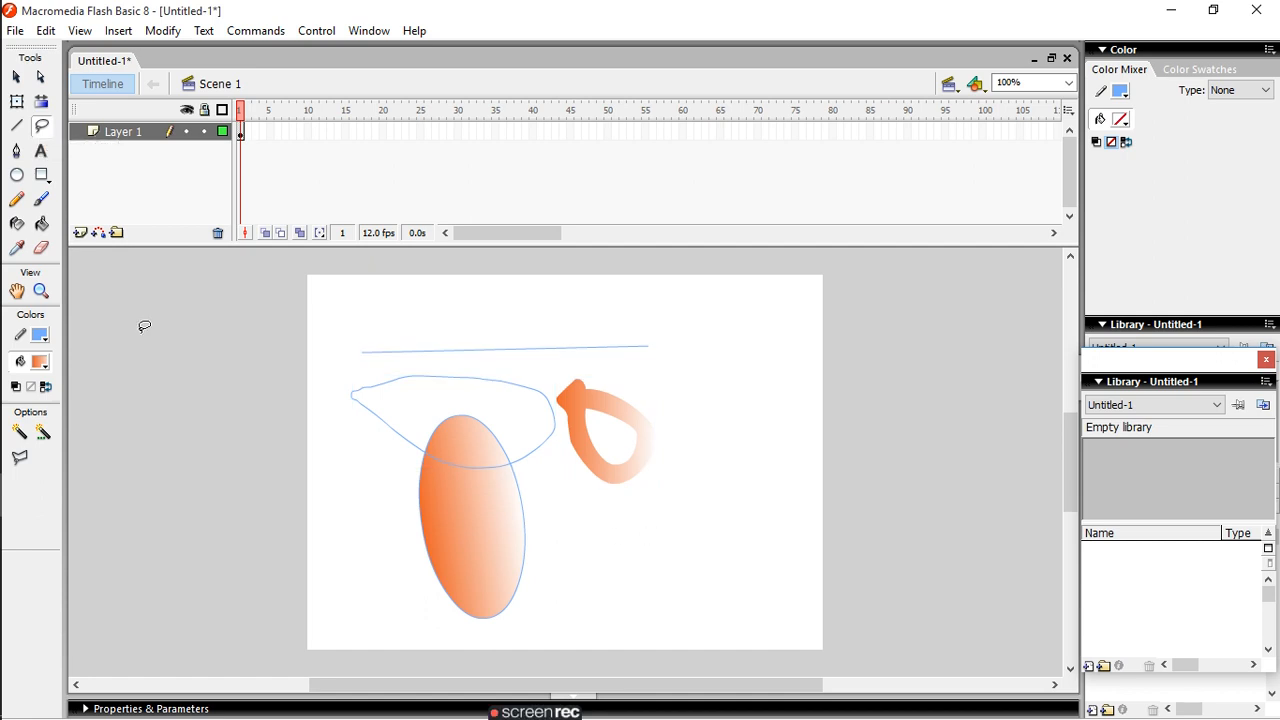
- Undo the pencil loop, the brushed loop and the straight line so that only the gradient ellipse remains on the stage
left_click(18, 155)
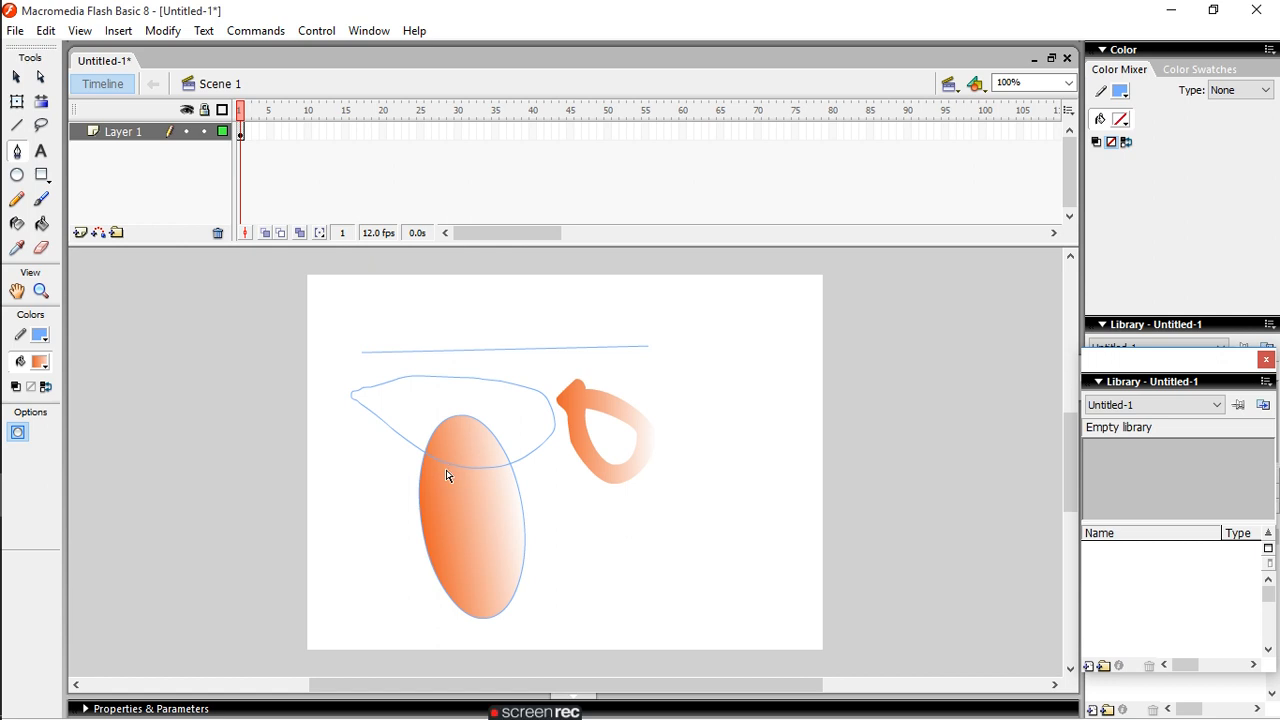
key("z")
key("Delete")
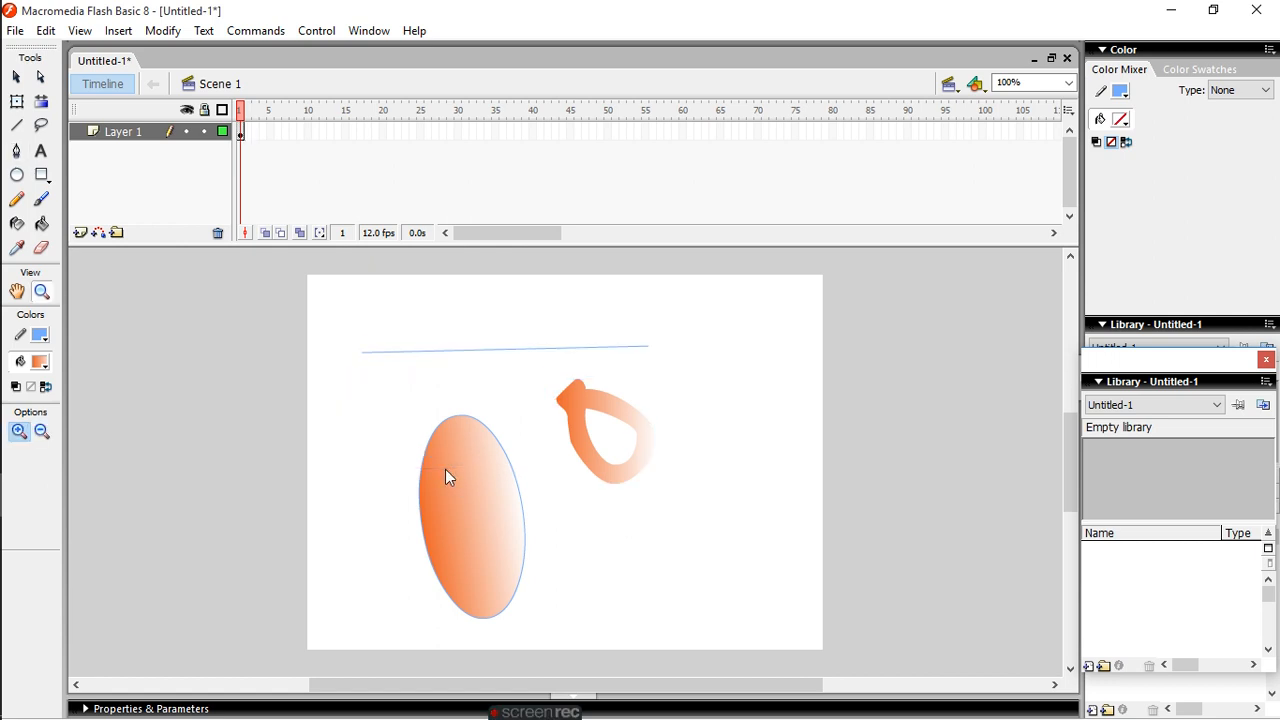
key("ctrl+a")
key("ctrl+z")
key("ctrl+z")
key("ctrl+z")
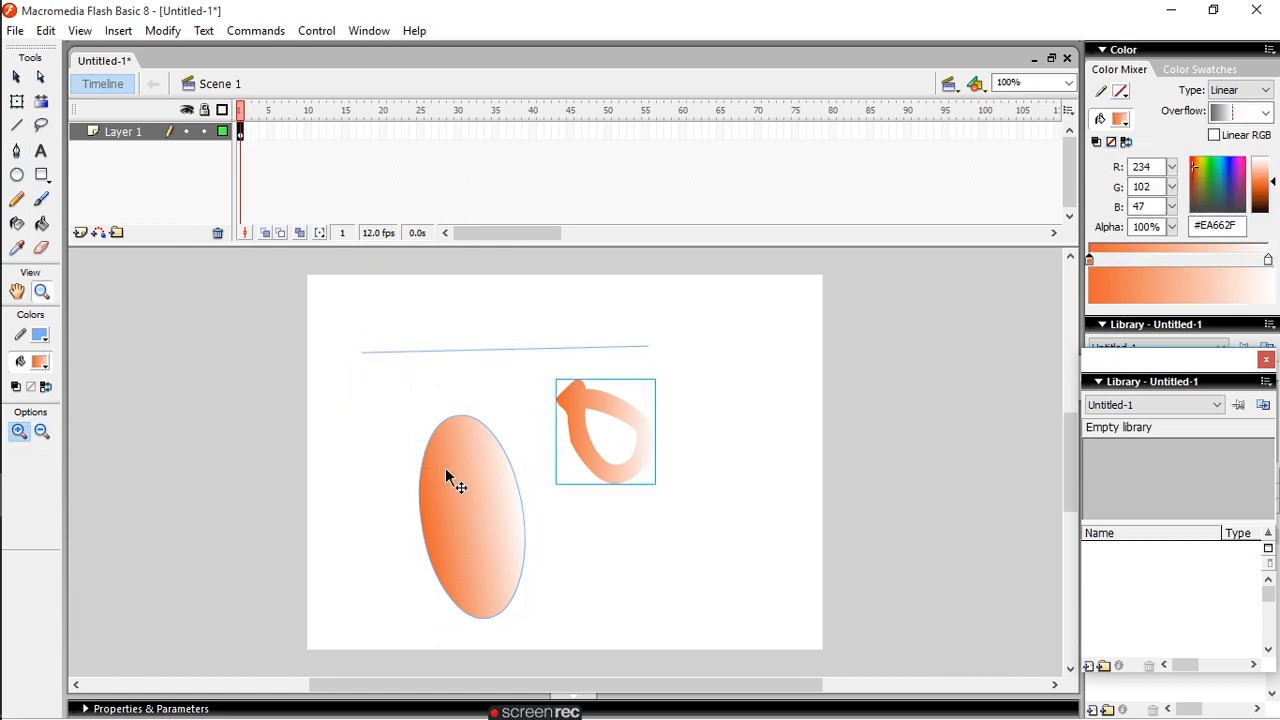
key("ctrl+z")
key("ctrl+z")
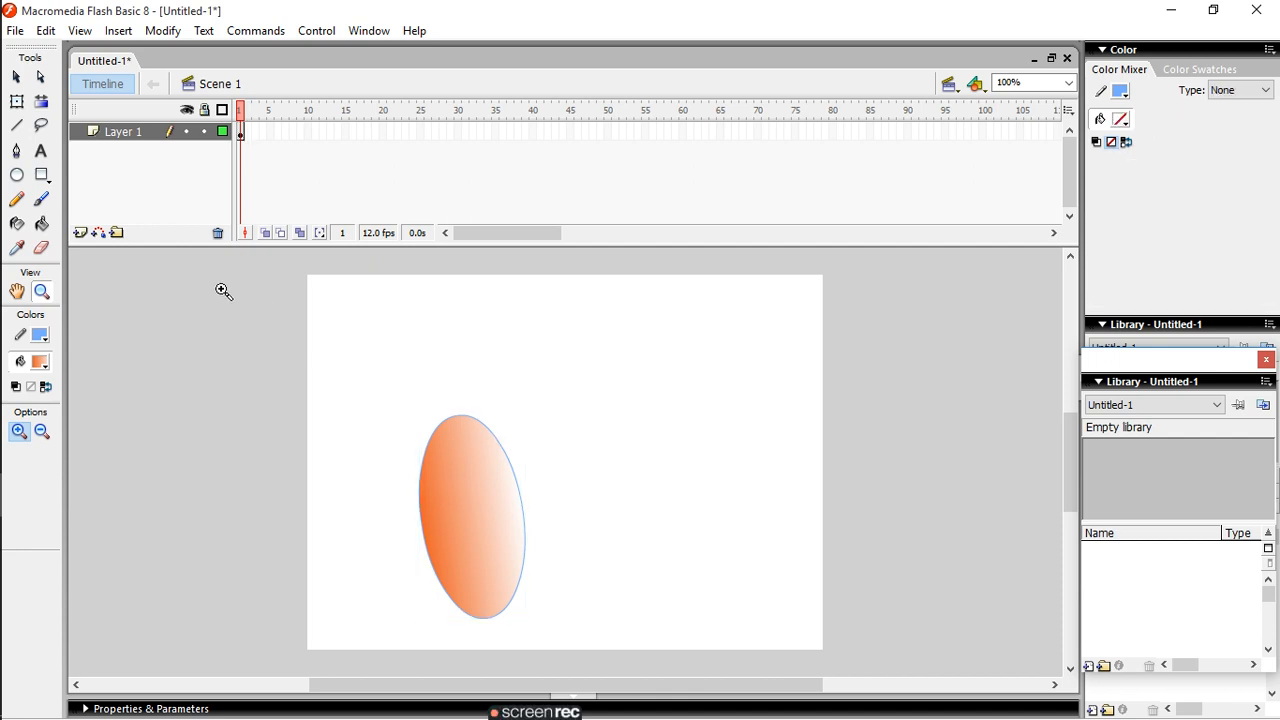
- Zoom in on the upper part of the ellipse to 400% and look through the Modify commands
left_click(438, 522)
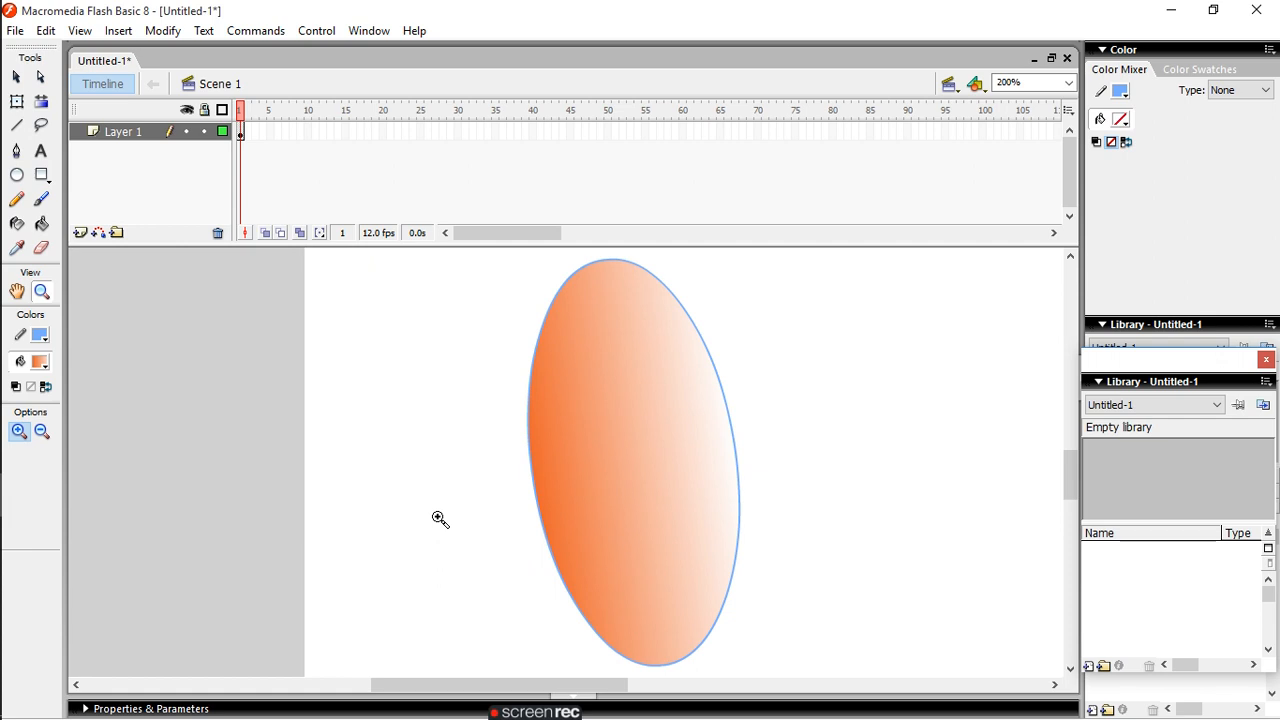
left_click(160, 32)
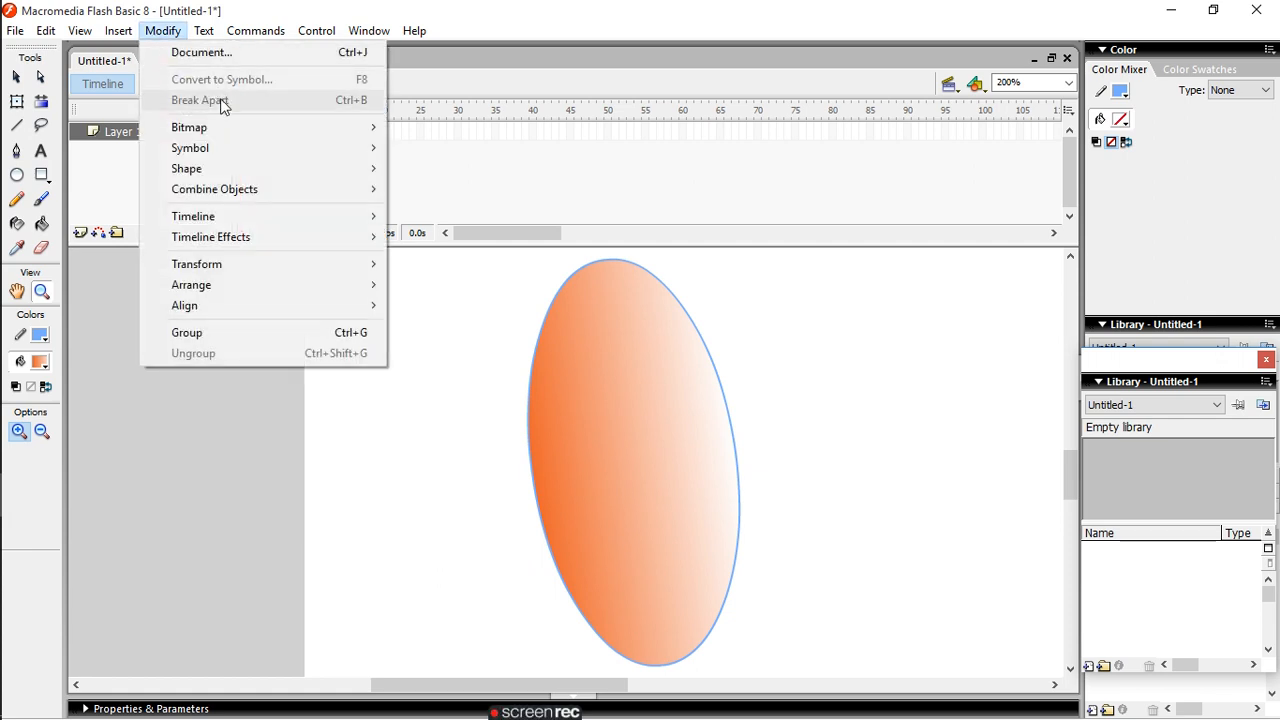
mouse_move(222, 151)
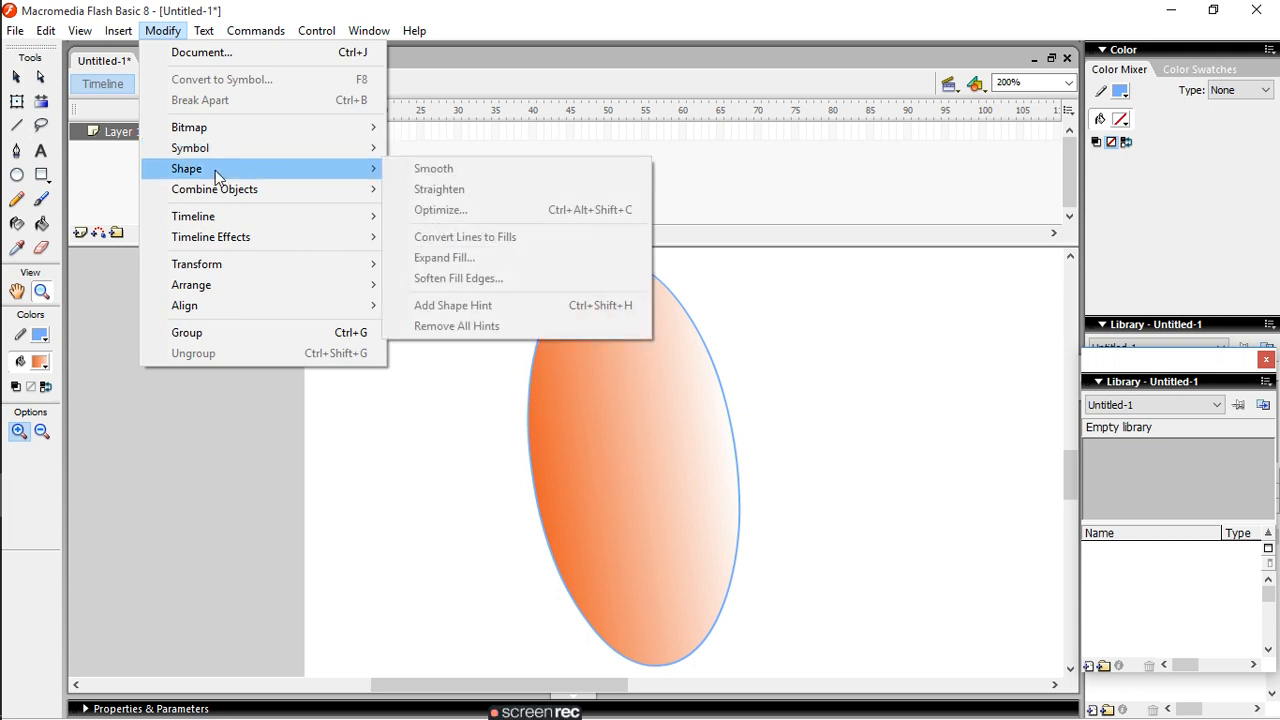
mouse_move(249, 189)
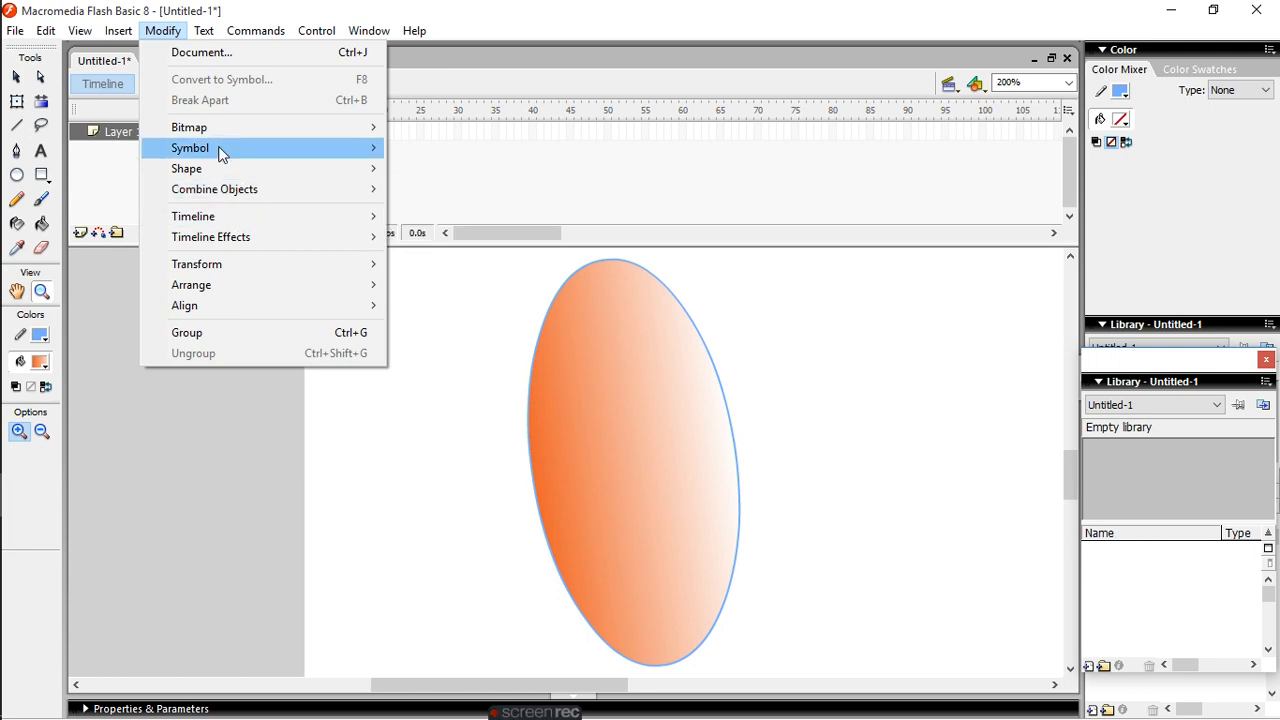
left_click(616, 353)
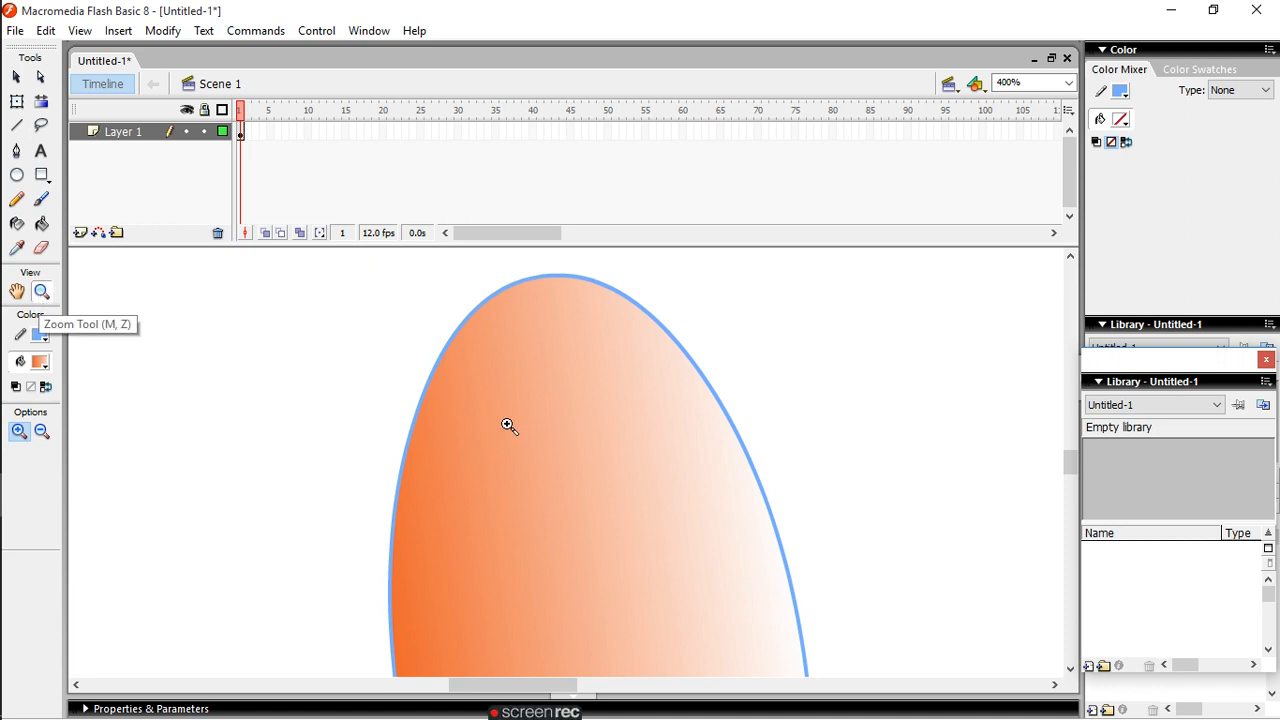
- Recolour the ellipse's outline black (#000000) with the Ink Bottle tool
left_click(20, 225)
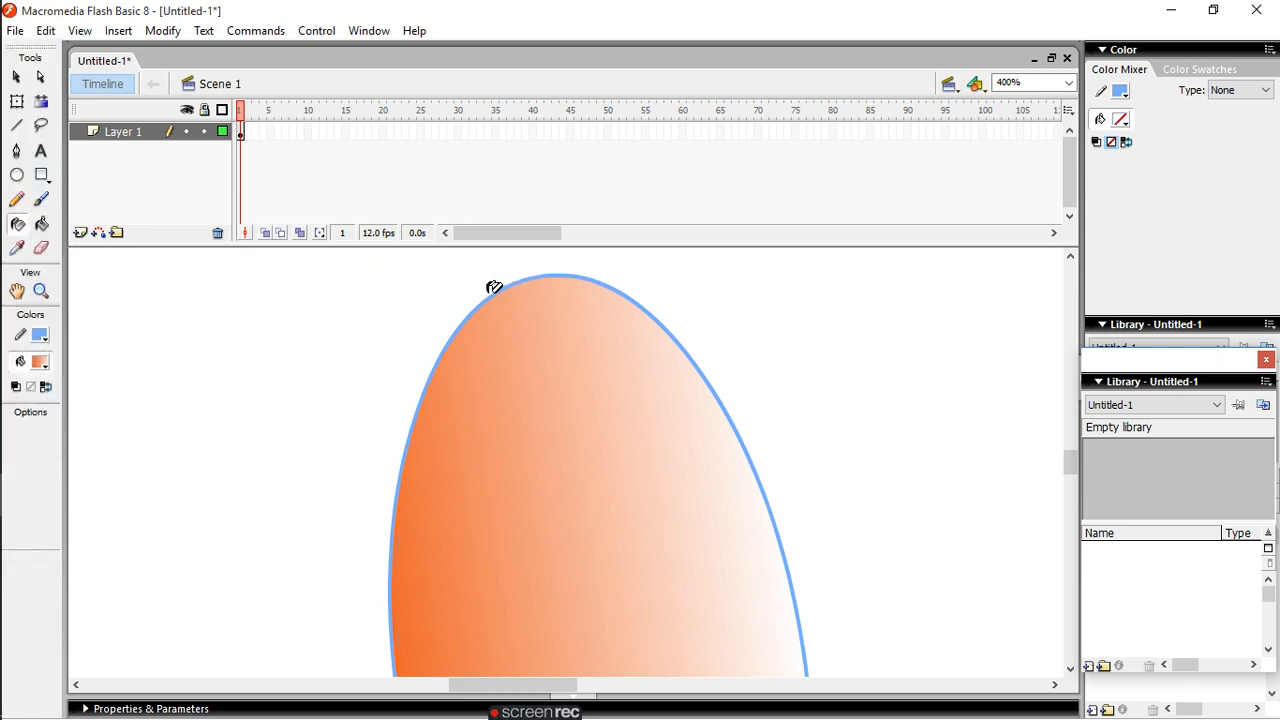
left_click(45, 339)
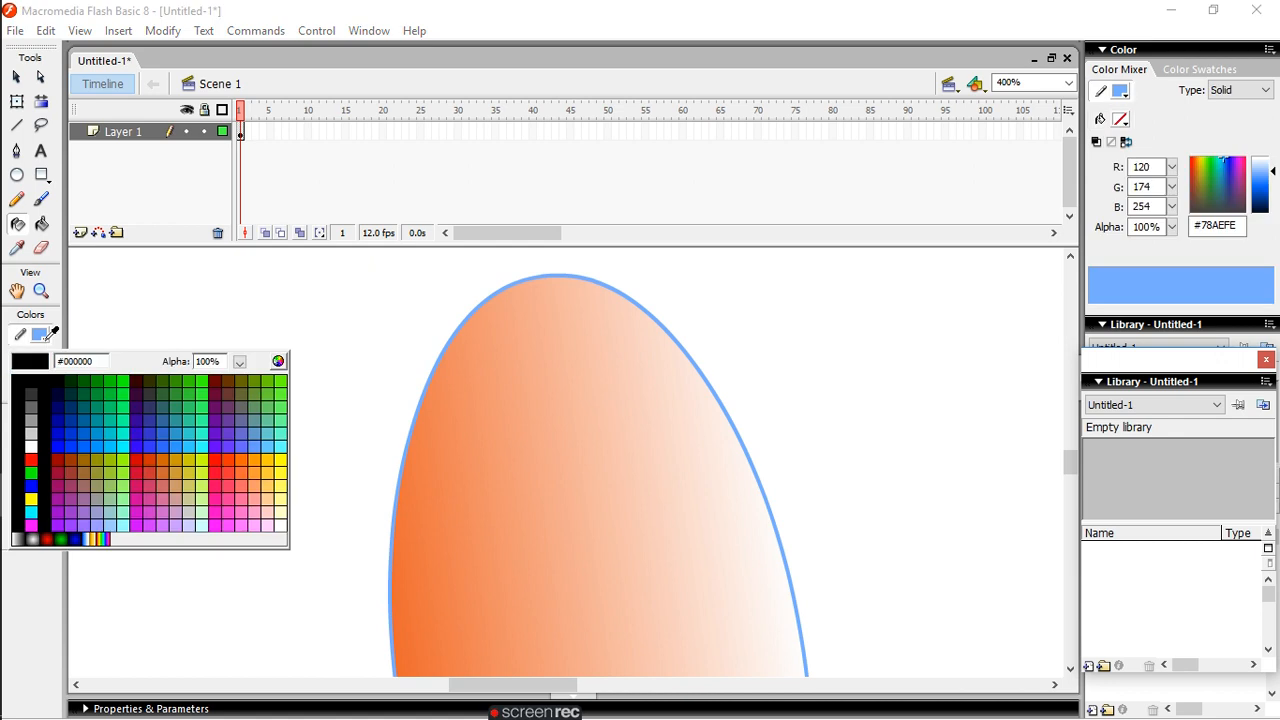
left_click(44, 393)
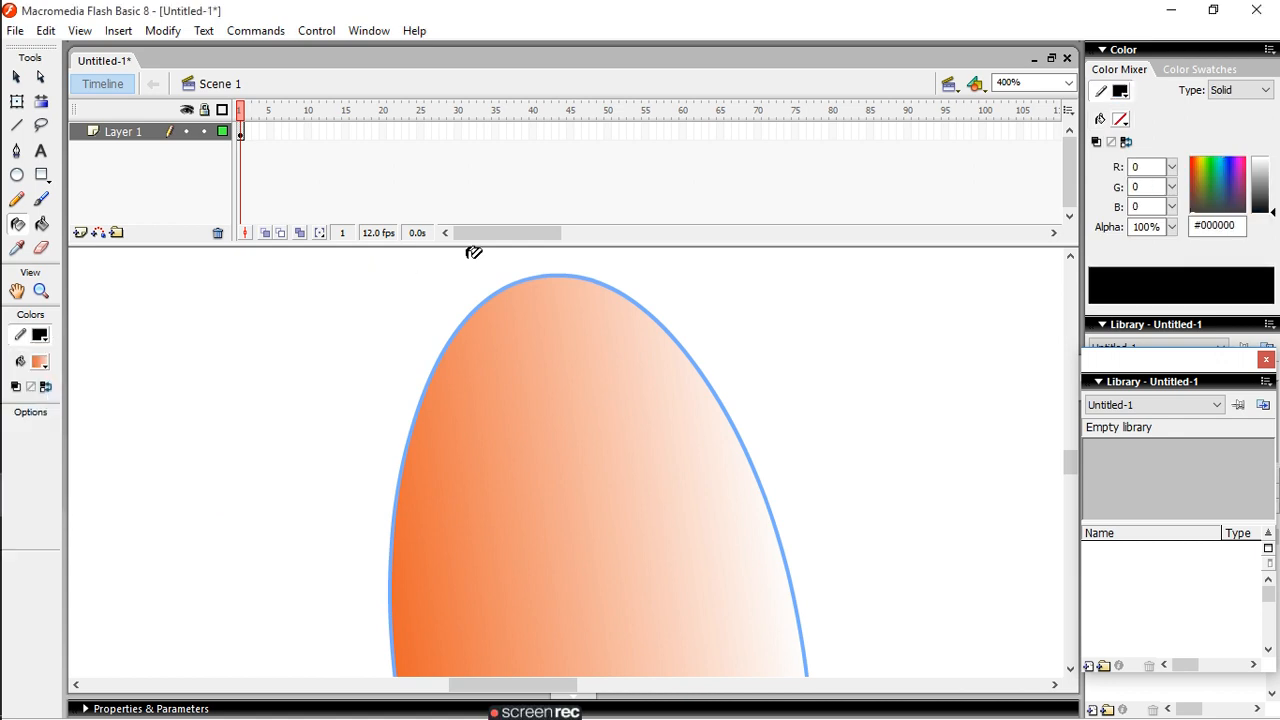
left_click(522, 277)
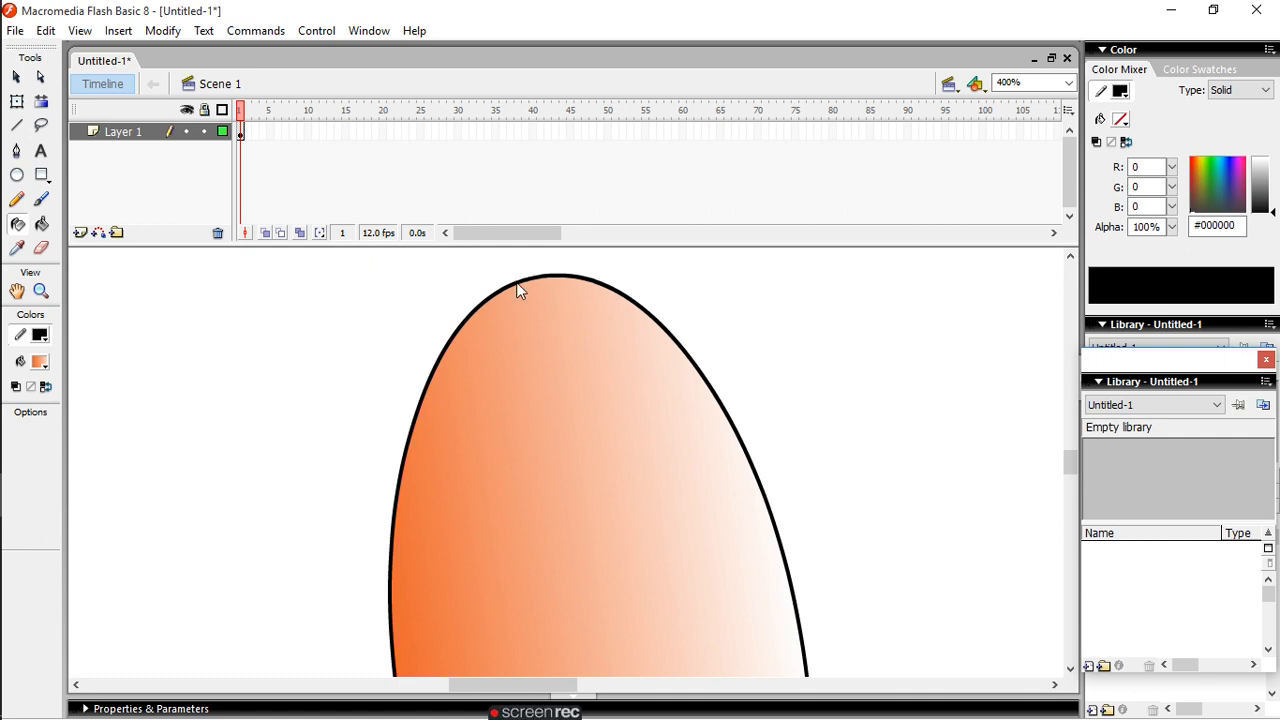
- Fill the ellipse with the rainbow linear gradient using the Paint Bucket tool
left_click(42, 361)
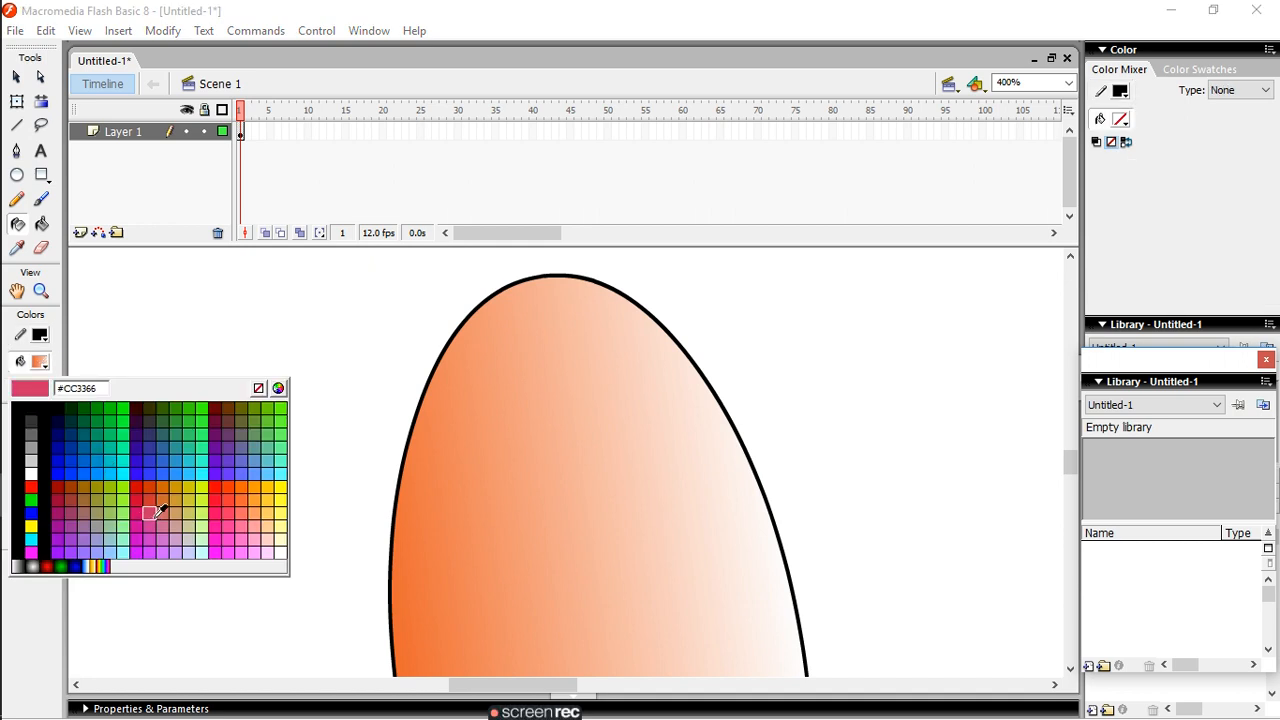
left_click(104, 562)
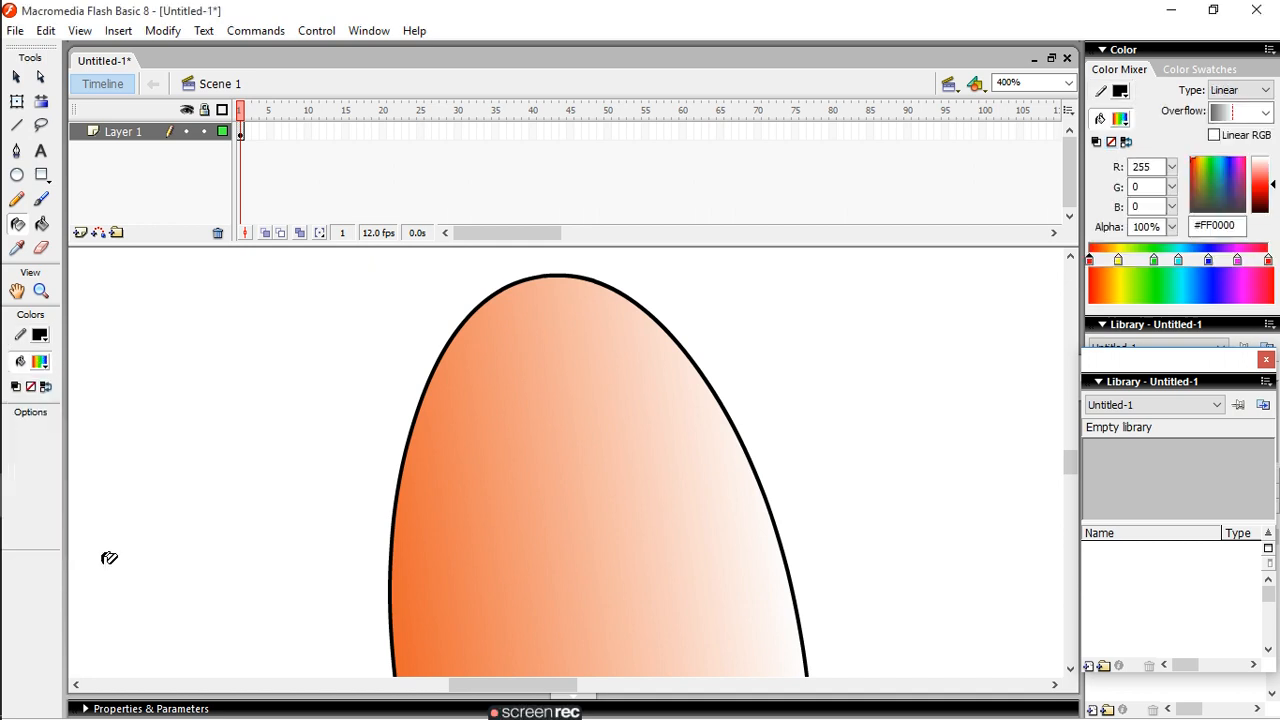
left_click(43, 226)
left_click(555, 420)
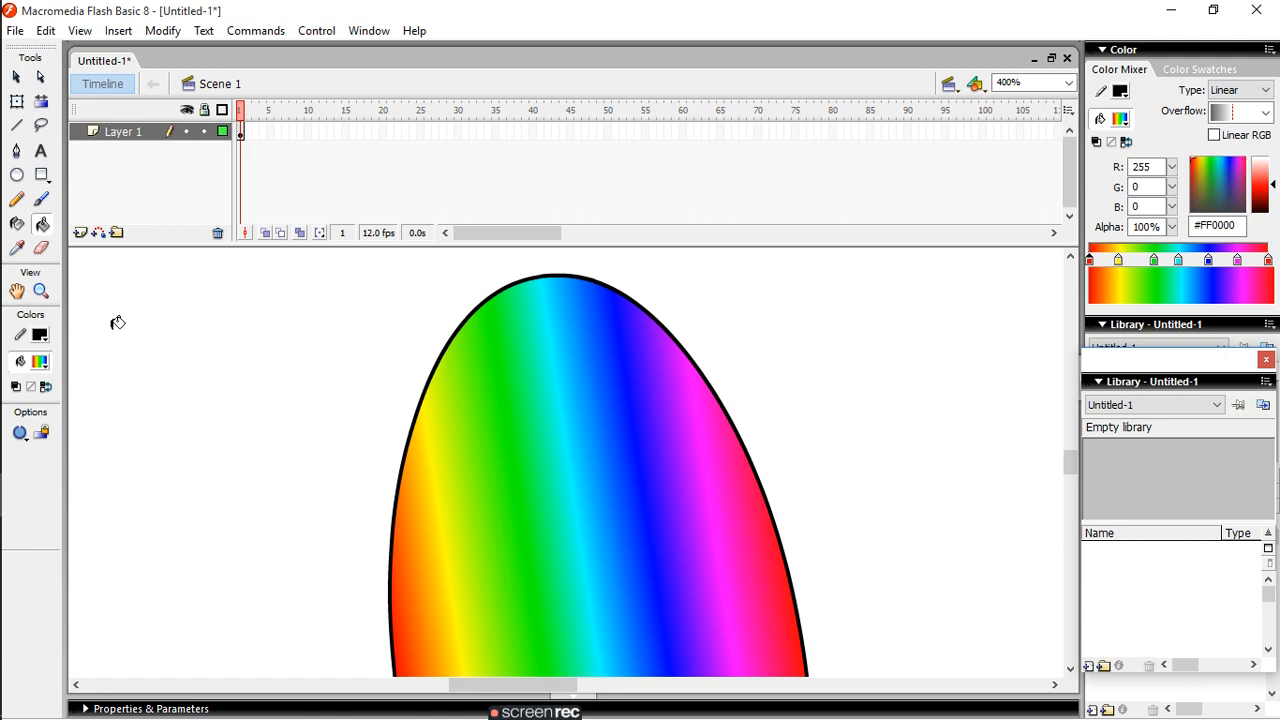
- Draw the upper and lower-left edges of a triangle with the Pen tool to the left of the ellipse, meeting at its far-left corner
left_click(18, 153)
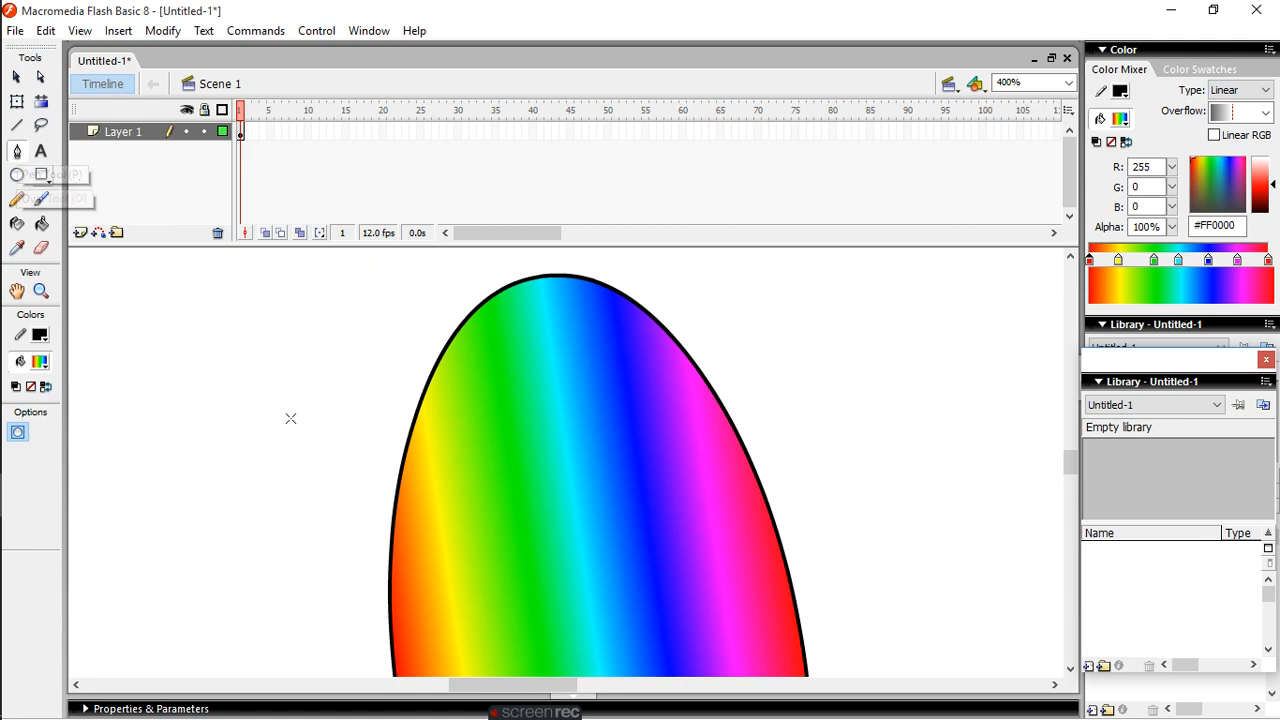
left_click_drag(166, 357, 282, 457)
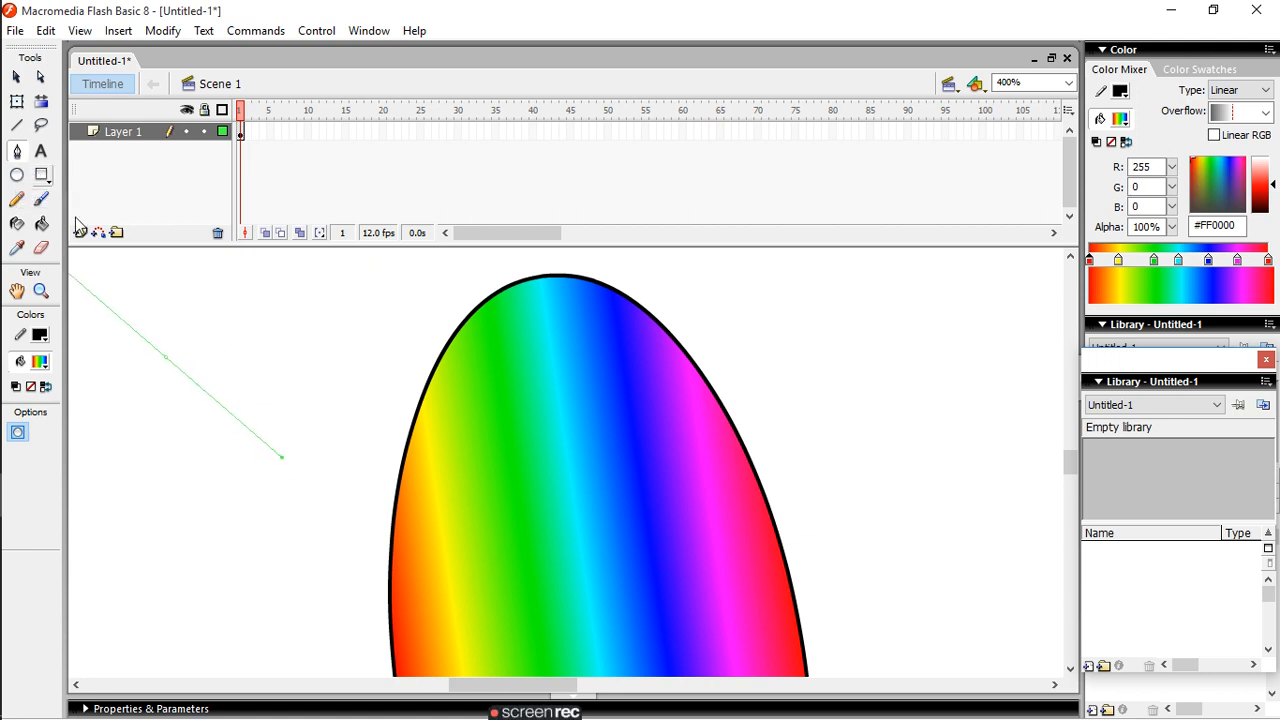
left_click(95, 301)
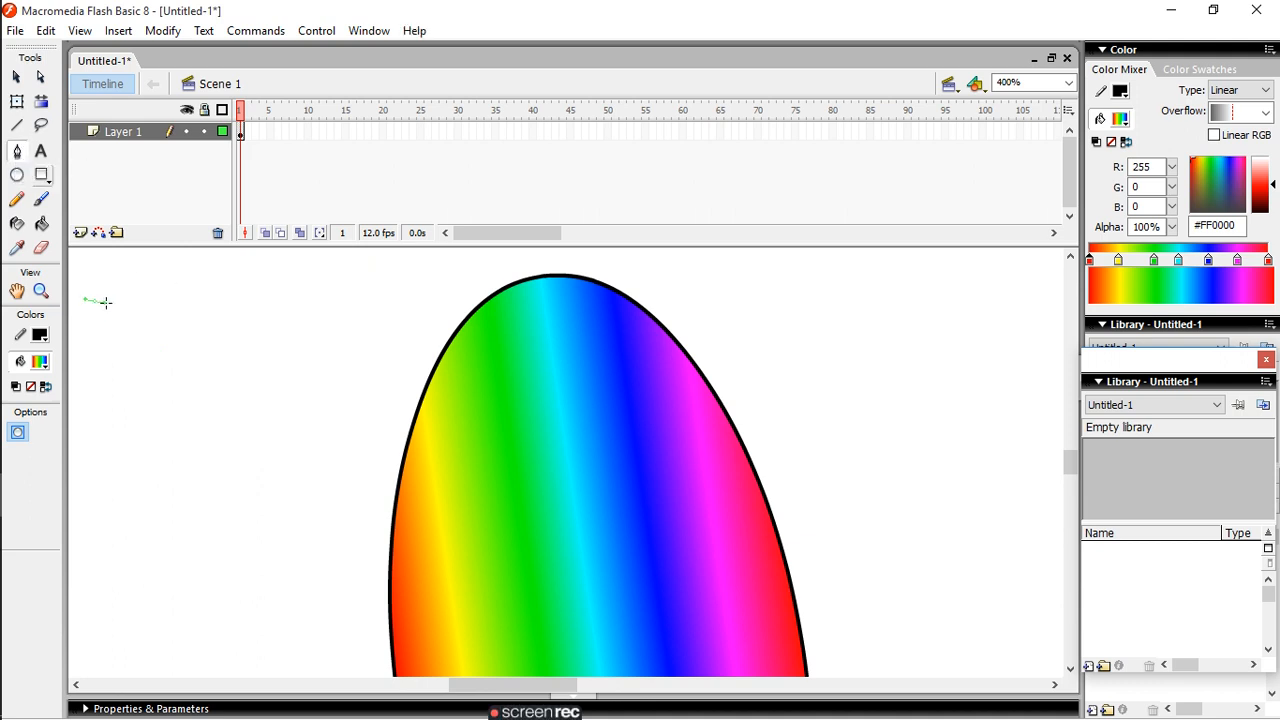
left_click(361, 332)
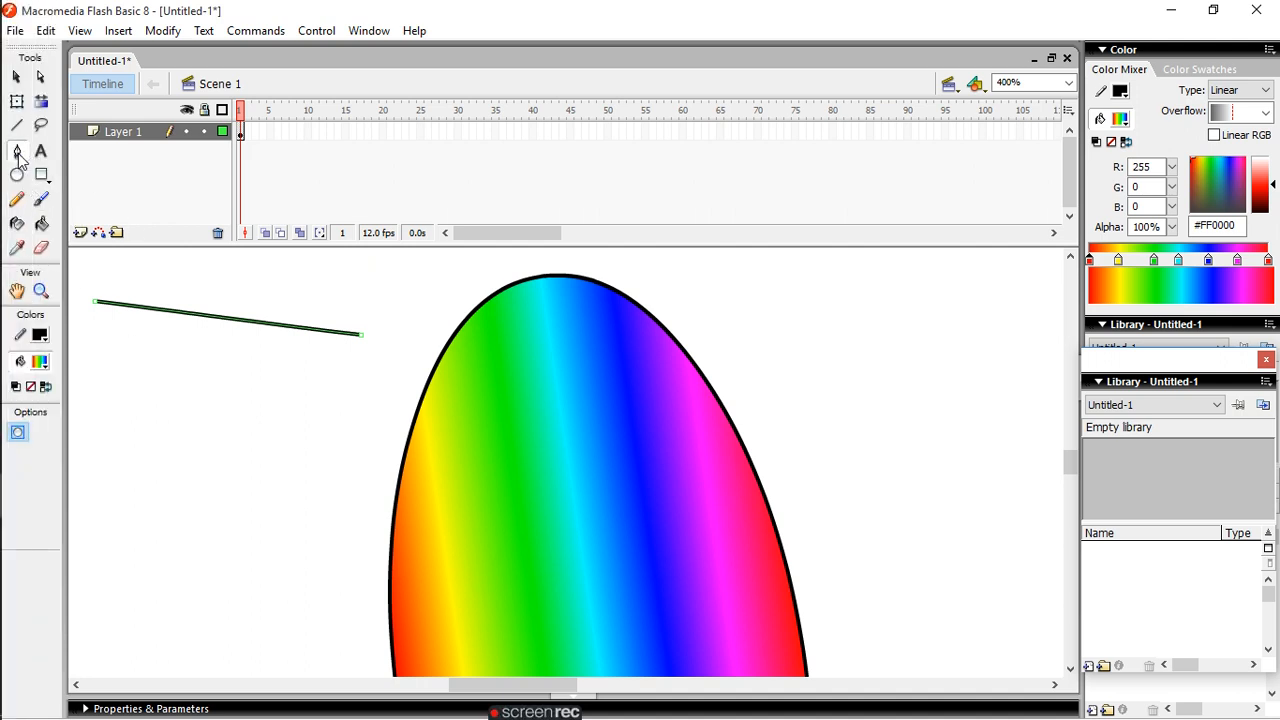
left_click_drag(94, 301, 268, 453)
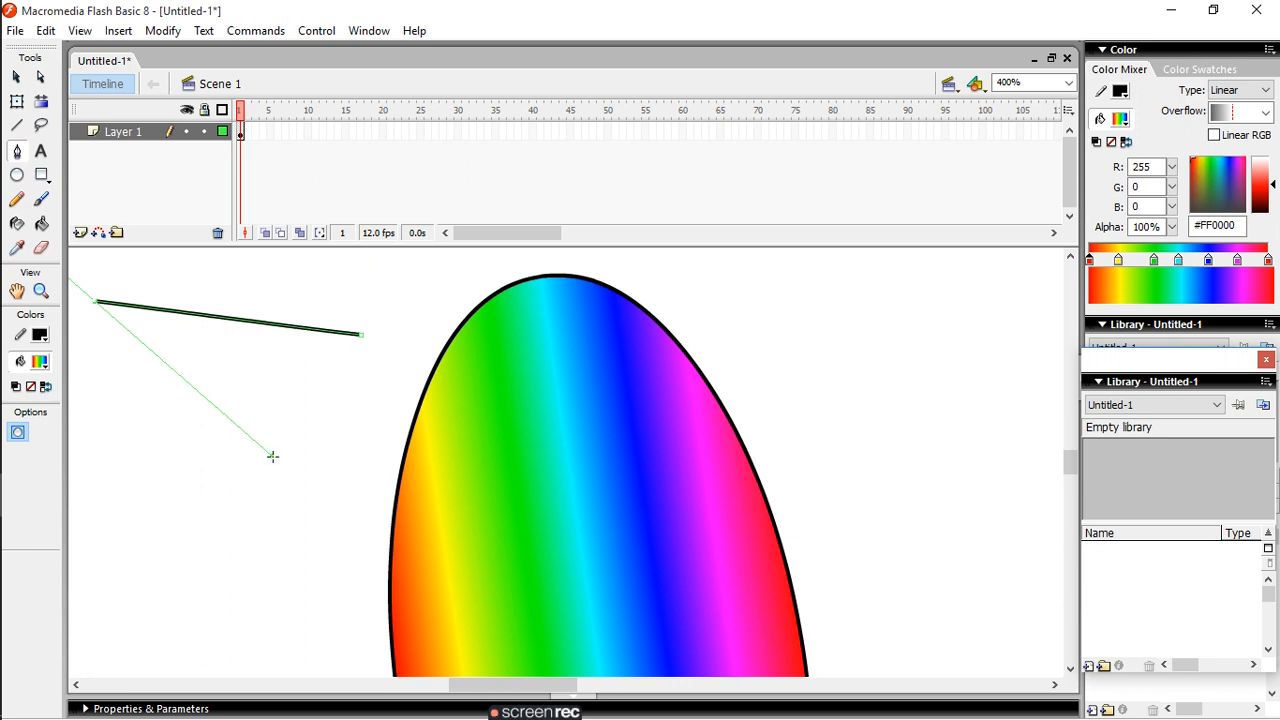
left_click(274, 456)
left_click_drag(276, 459, 364, 328)
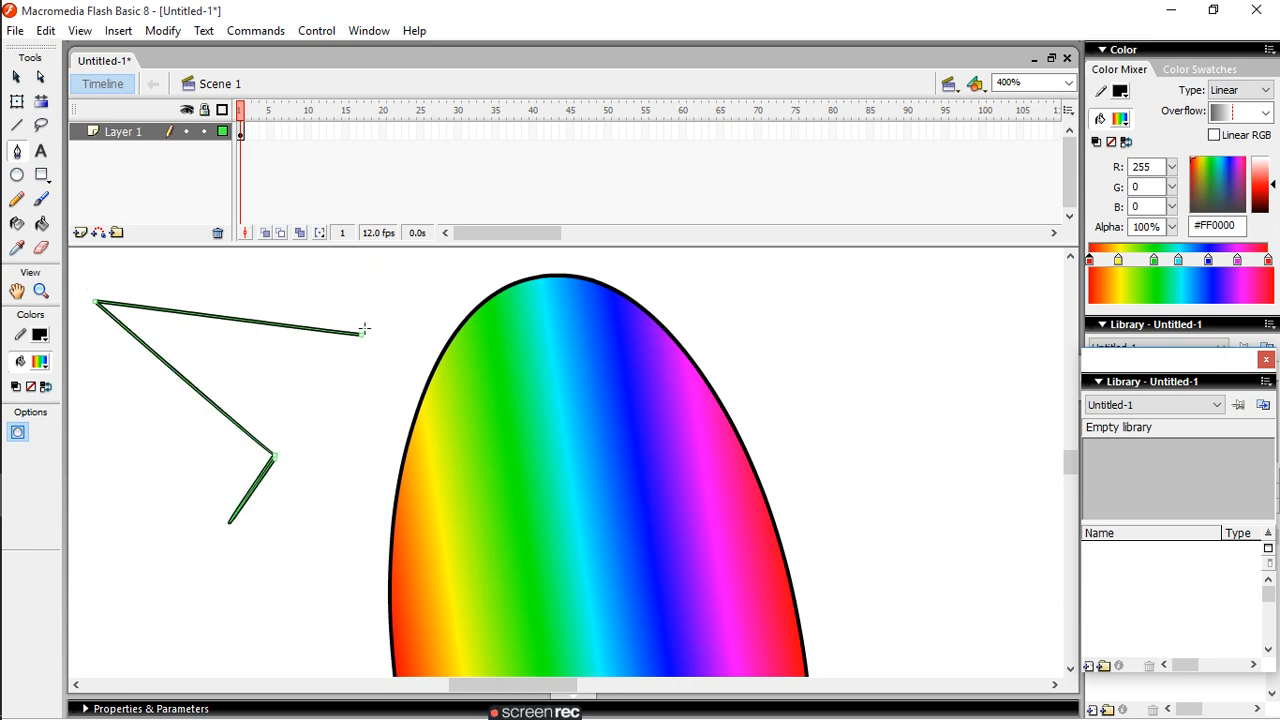
left_click(317, 424)
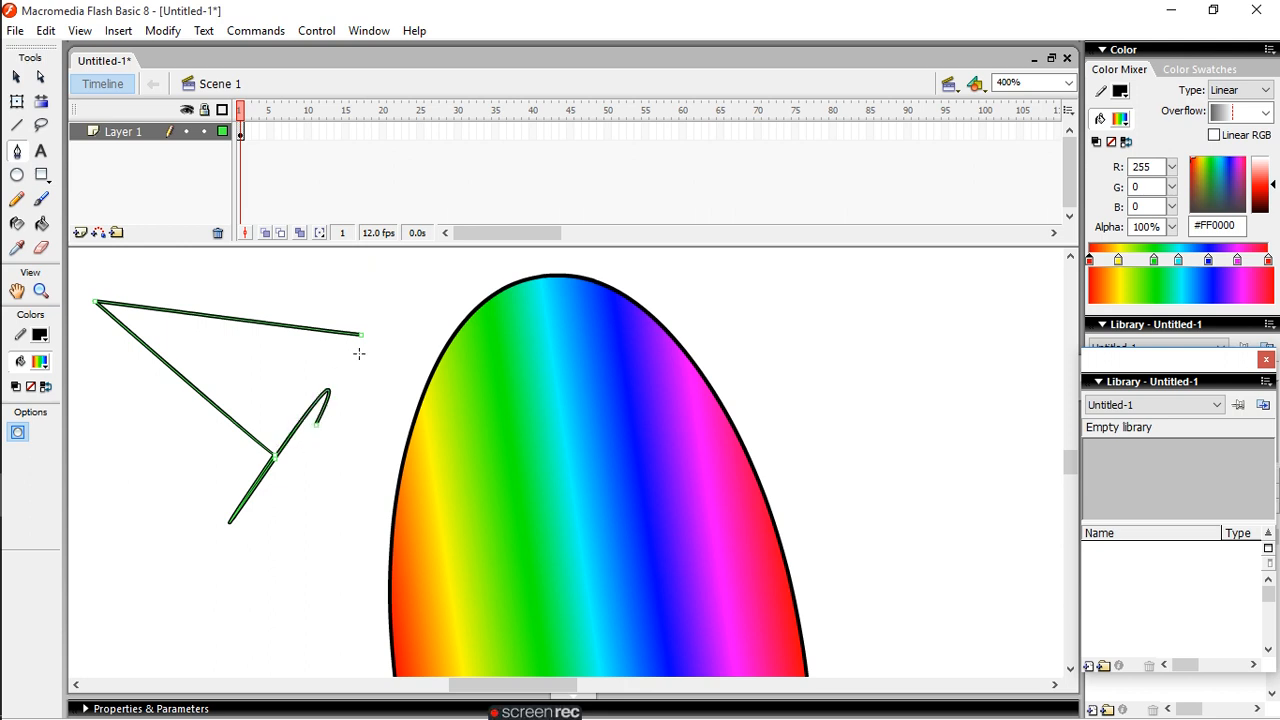
key("ctrl+z")
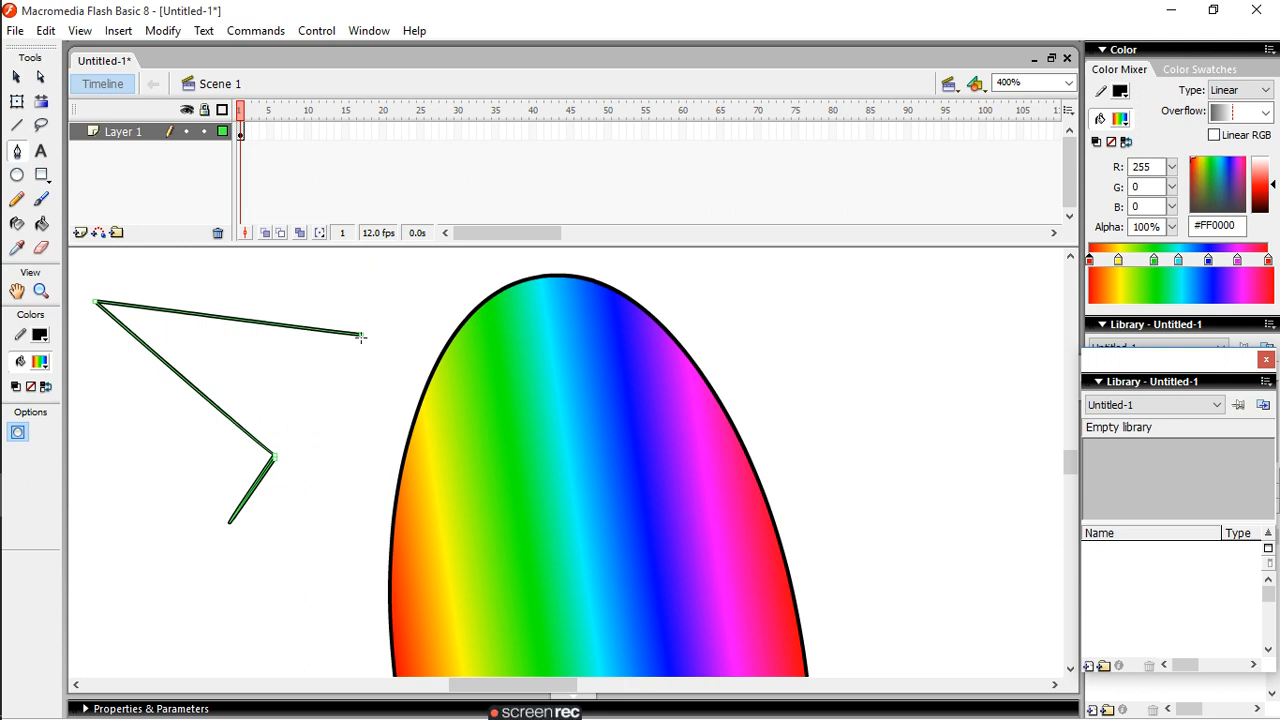
key("ctrl+z")
- Close the triangle with a third Pen edge between its right corner and its lower corner
mouse_move(273, 457)
left_mouse_down()
mouse_move(363, 329)
mouse_move(329, 394)
mouse_move(267, 460)
left_mouse_up()
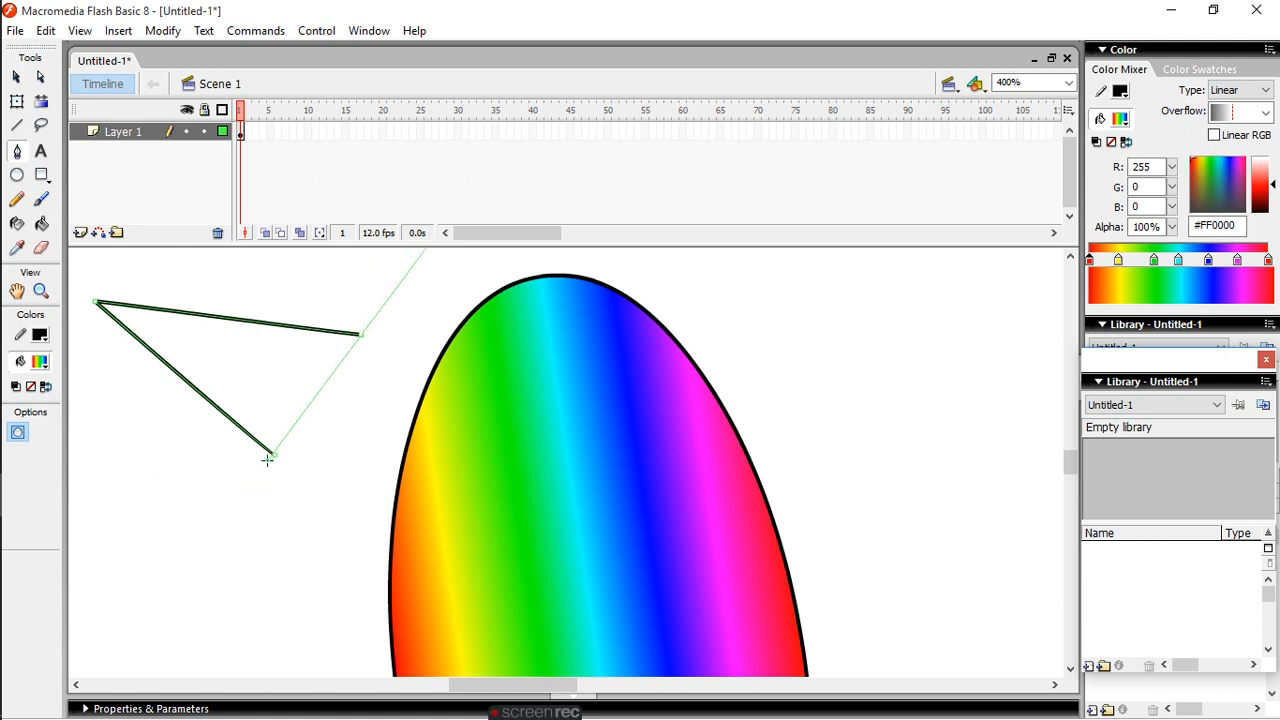
left_click(267, 455)
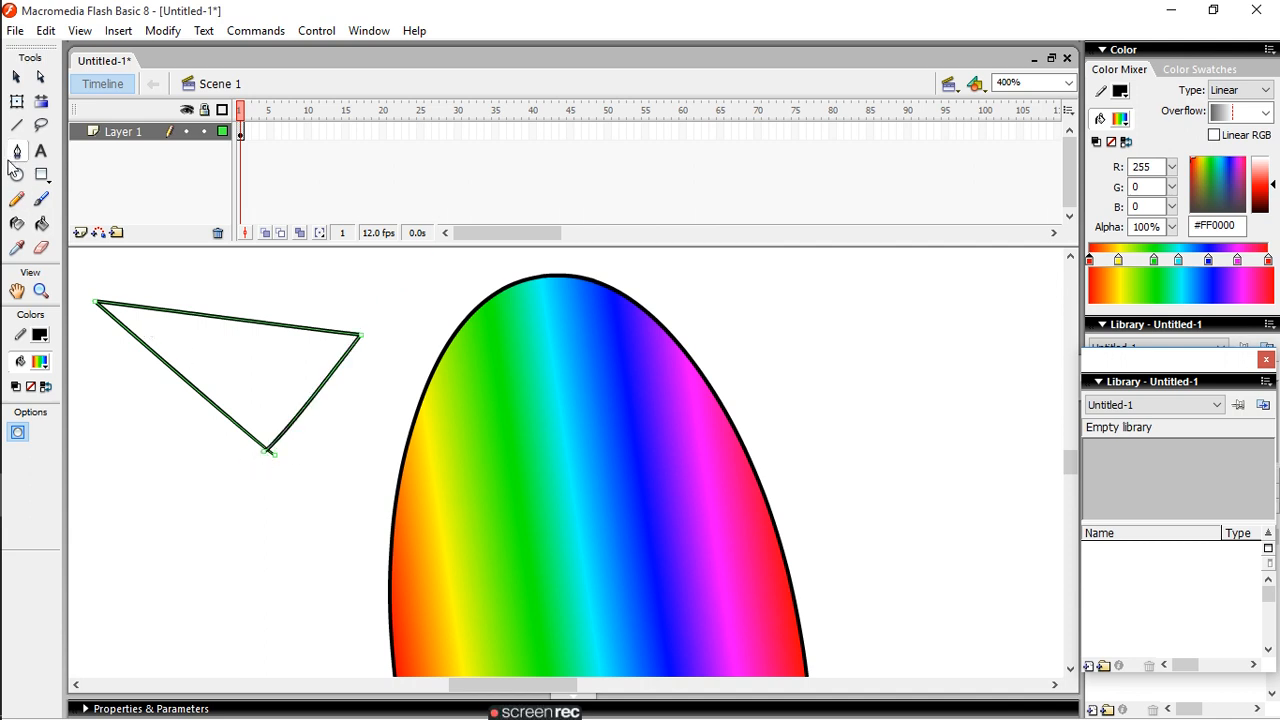
- Add the text "WELCOME" with the Text tool below the triangle and start a new line in the text box
left_click(42, 153)
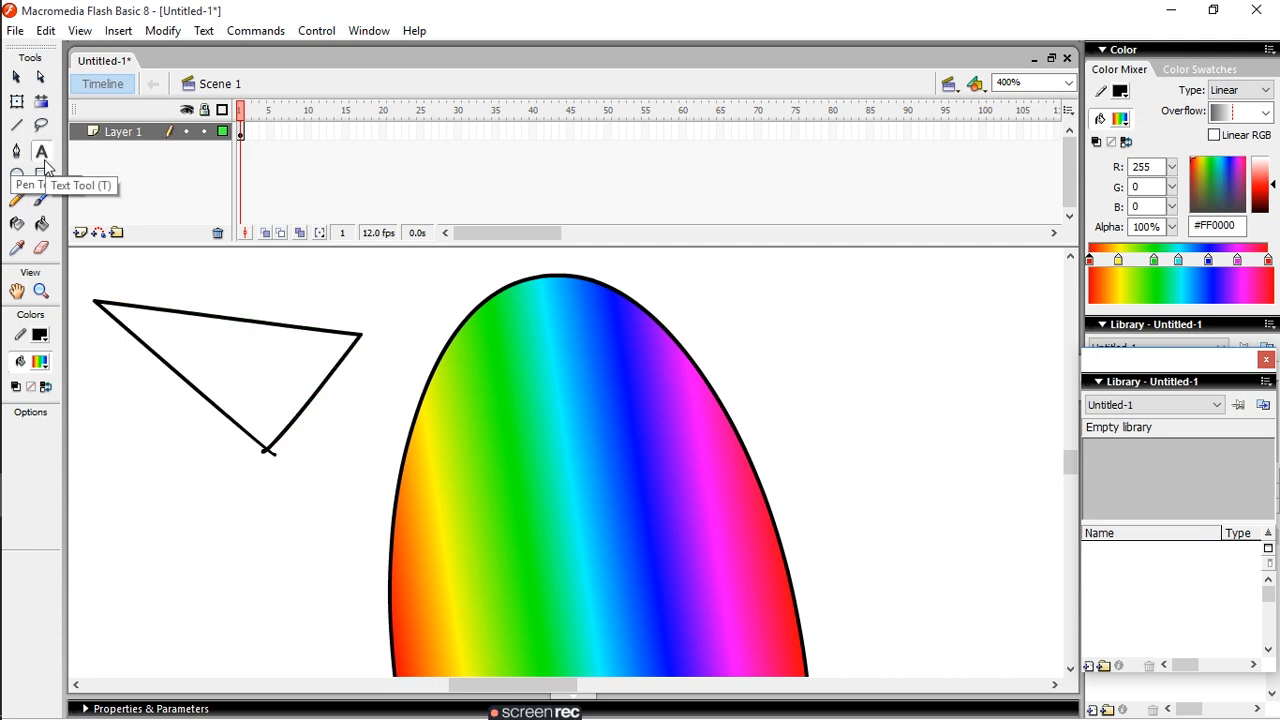
left_click(231, 508)
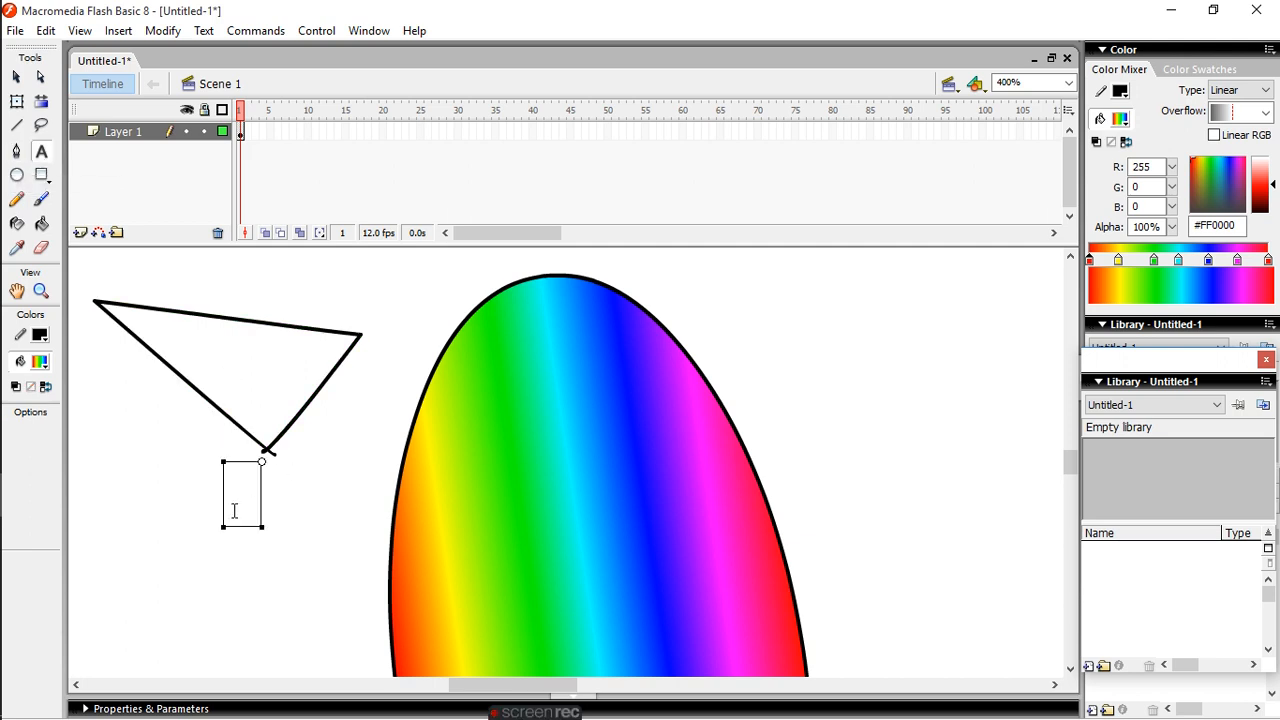
type("WELCOME")
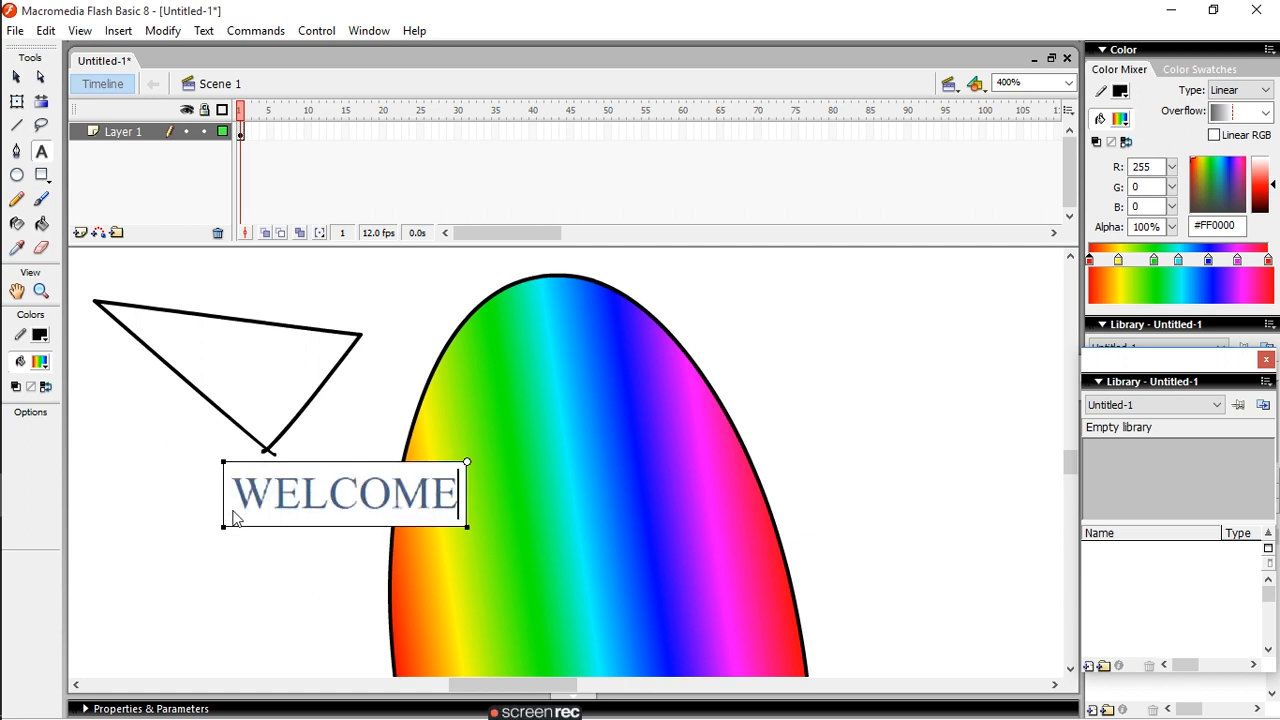
key("Return")
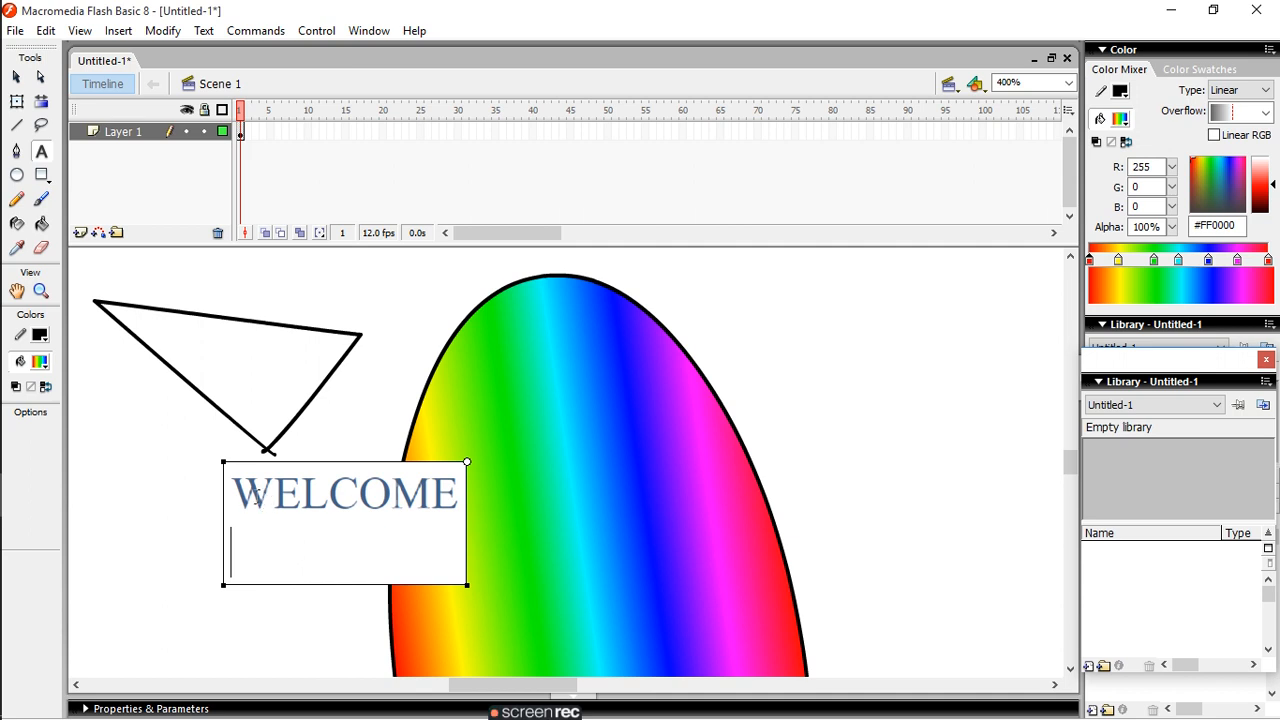
- Format the text "WELCOME" with font size 11 and the Bold style
left_click_drag(234, 490, 510, 504)
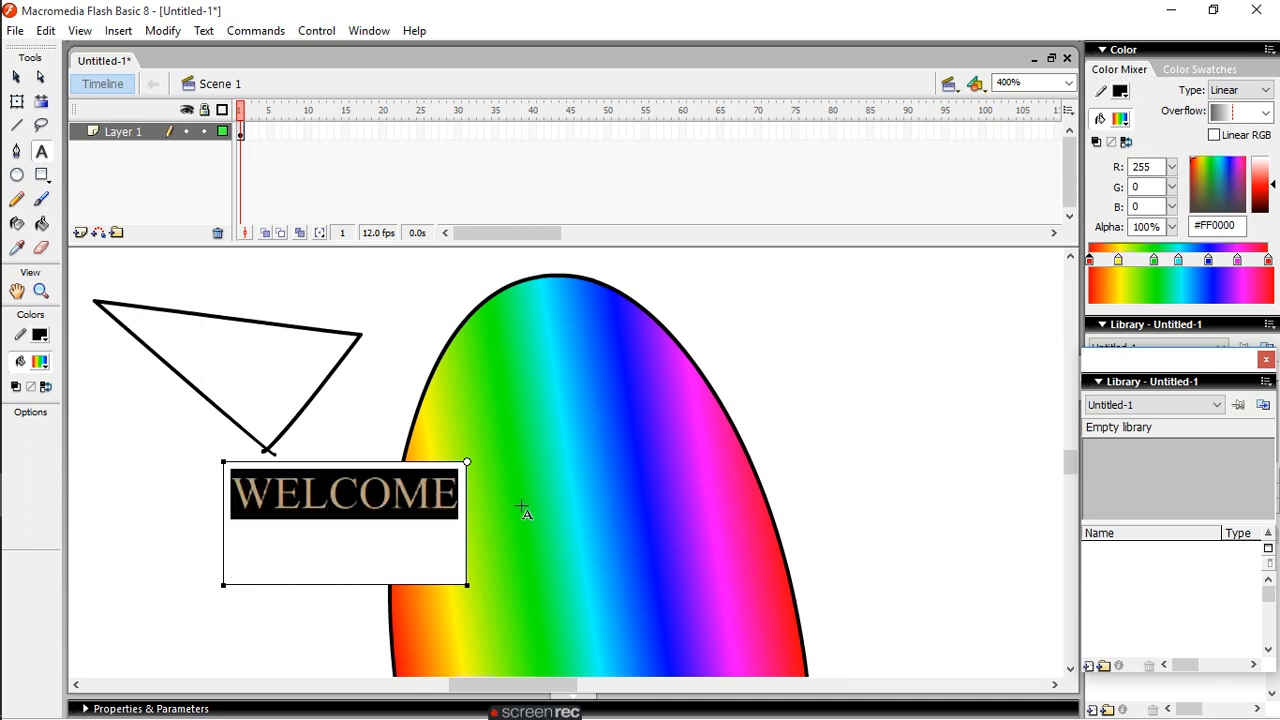
left_click(205, 31)
mouse_move(271, 80)
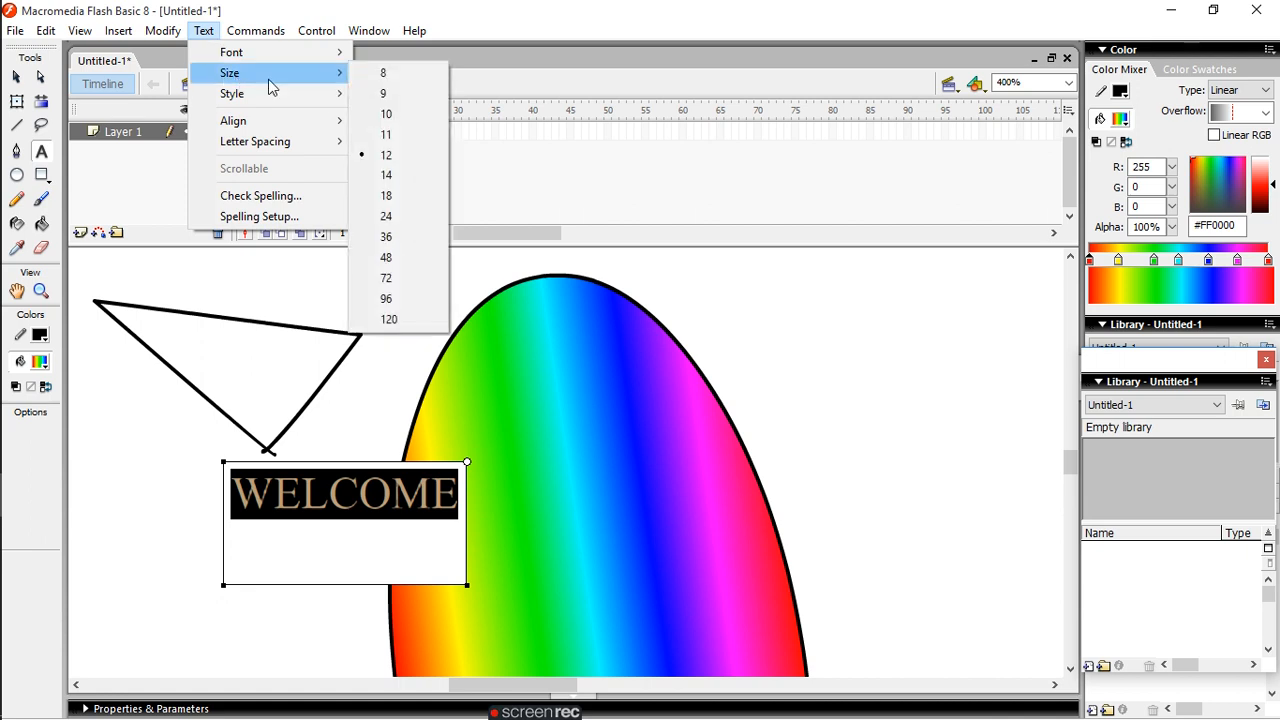
left_click(386, 134)
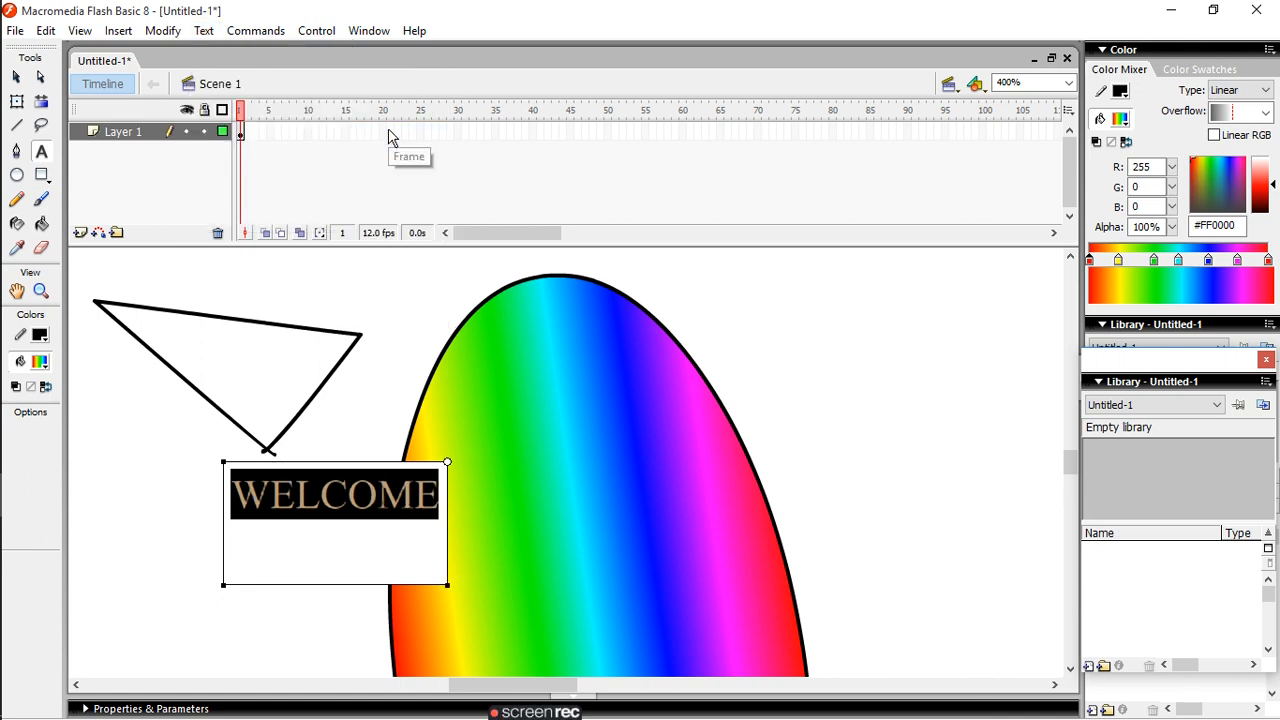
left_click(205, 31)
mouse_move(278, 96)
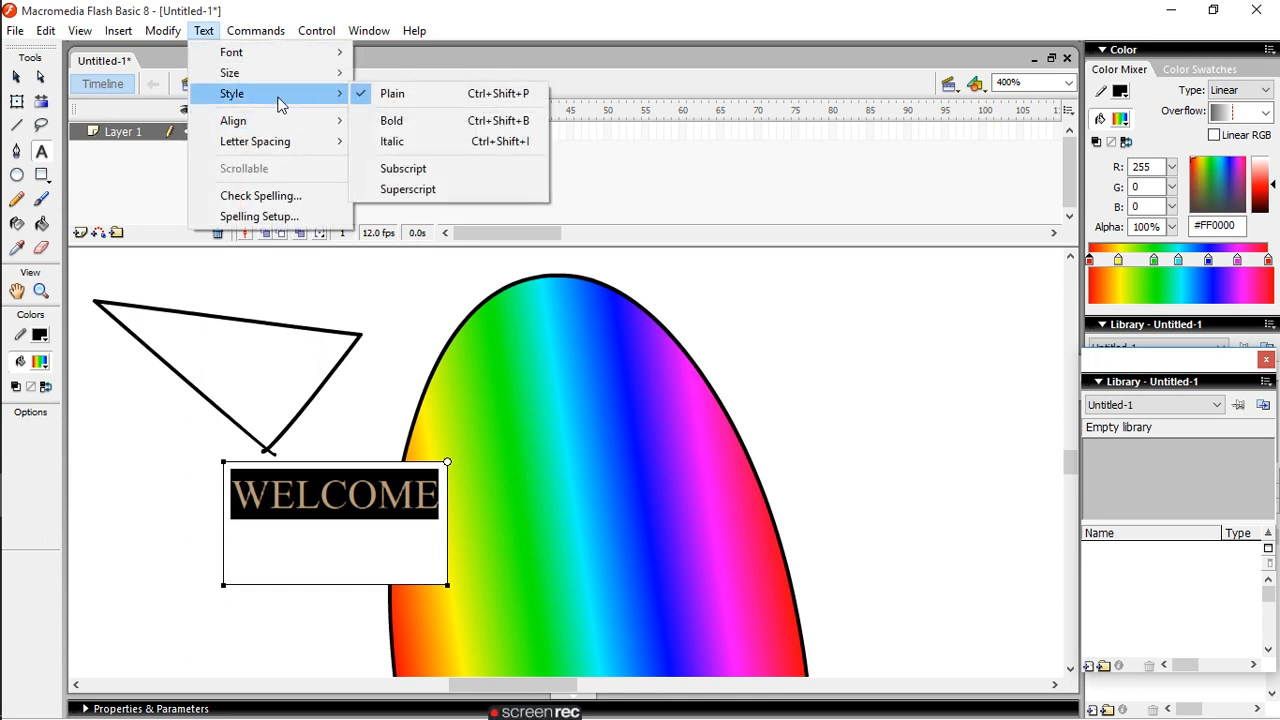
left_click(378, 128)
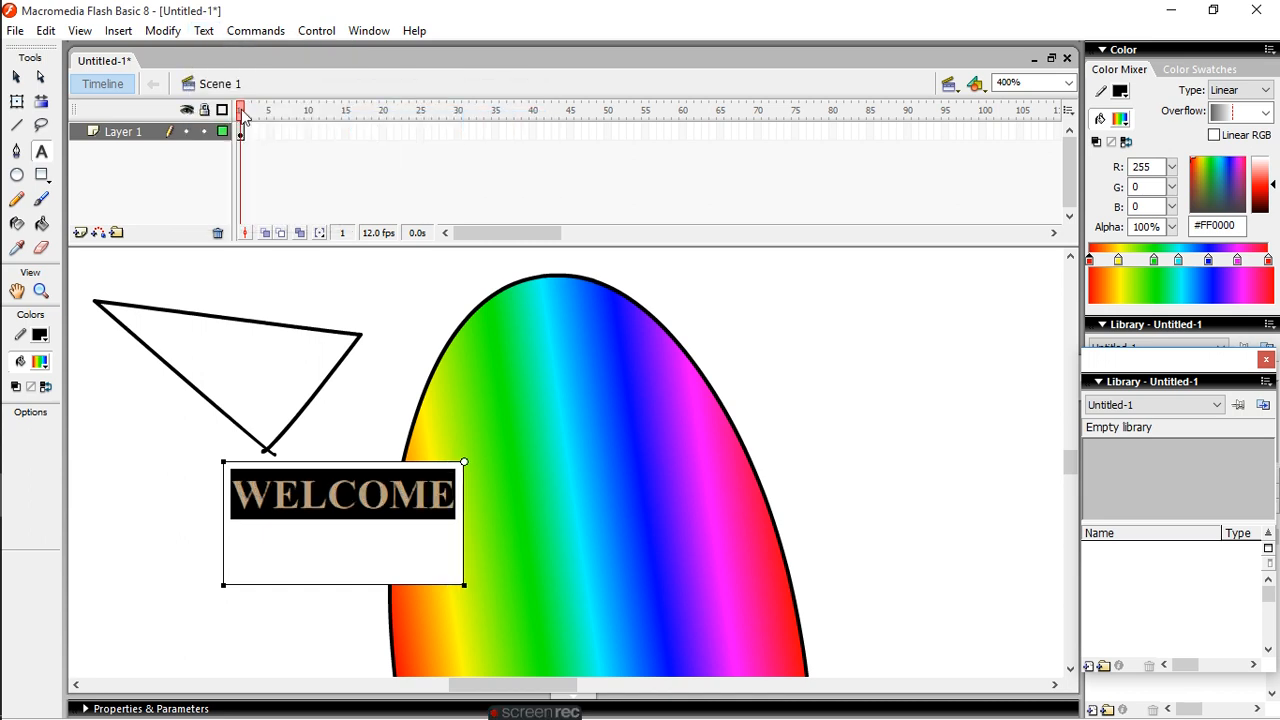
- Set the font size of the text "WELCOME" to 9
left_click(203, 31)
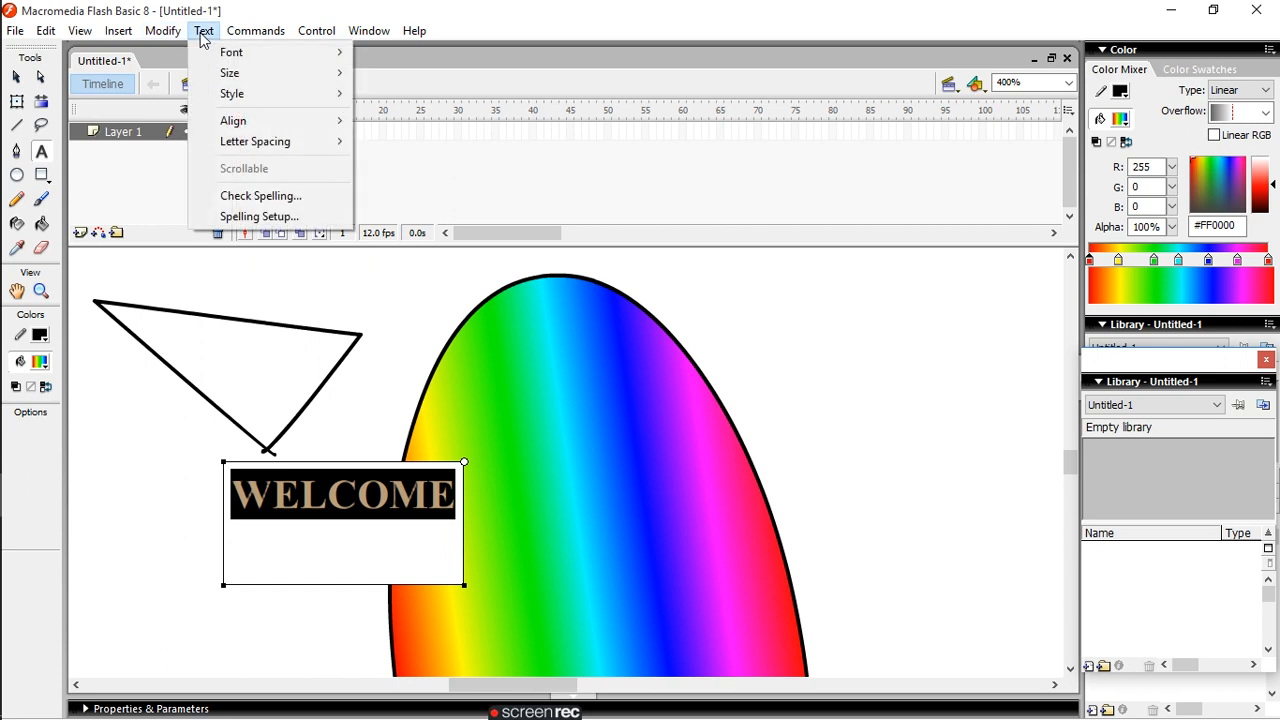
mouse_move(257, 77)
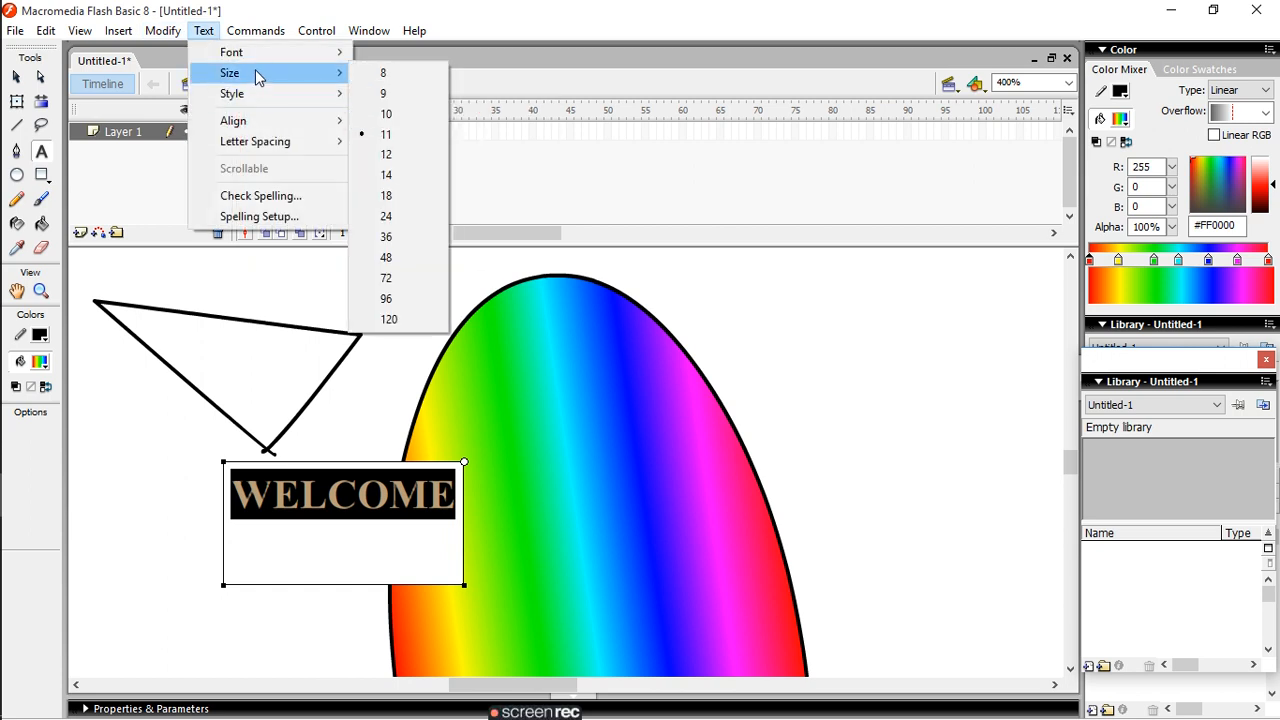
left_click(383, 97)
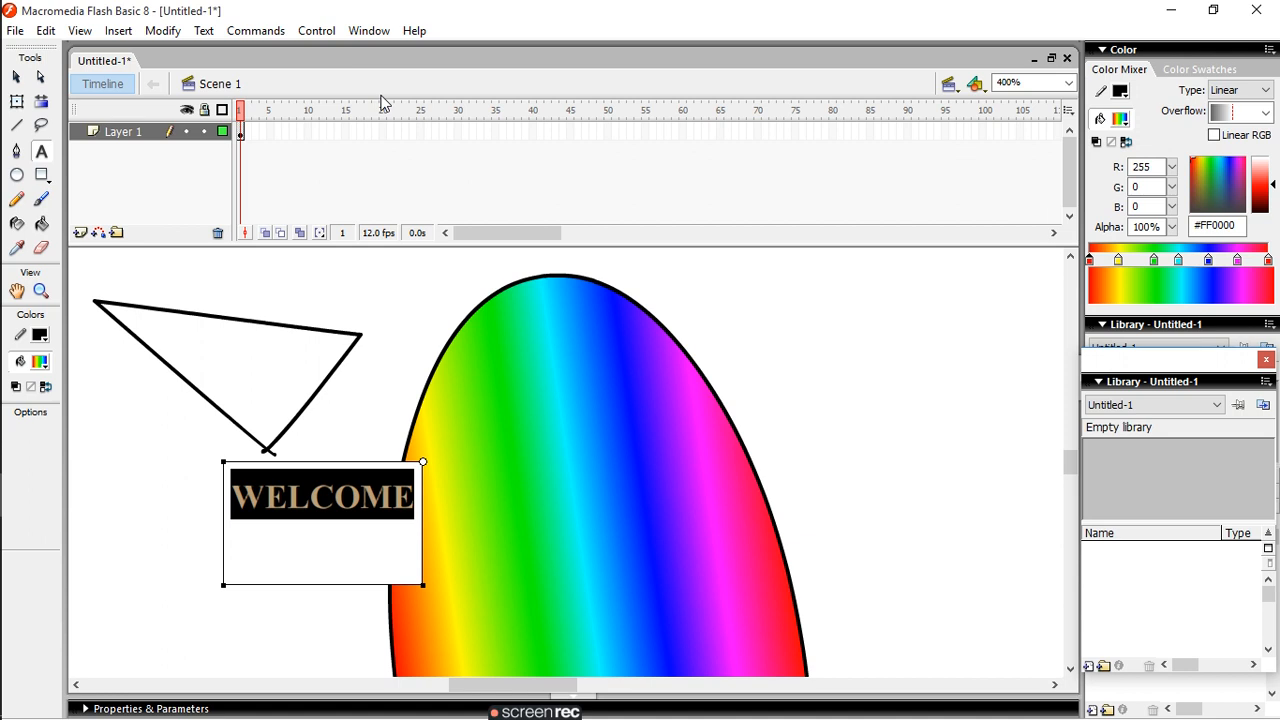
- Increase the letter spacing of the text "WELCOME" by one increment
left_click(203, 31)
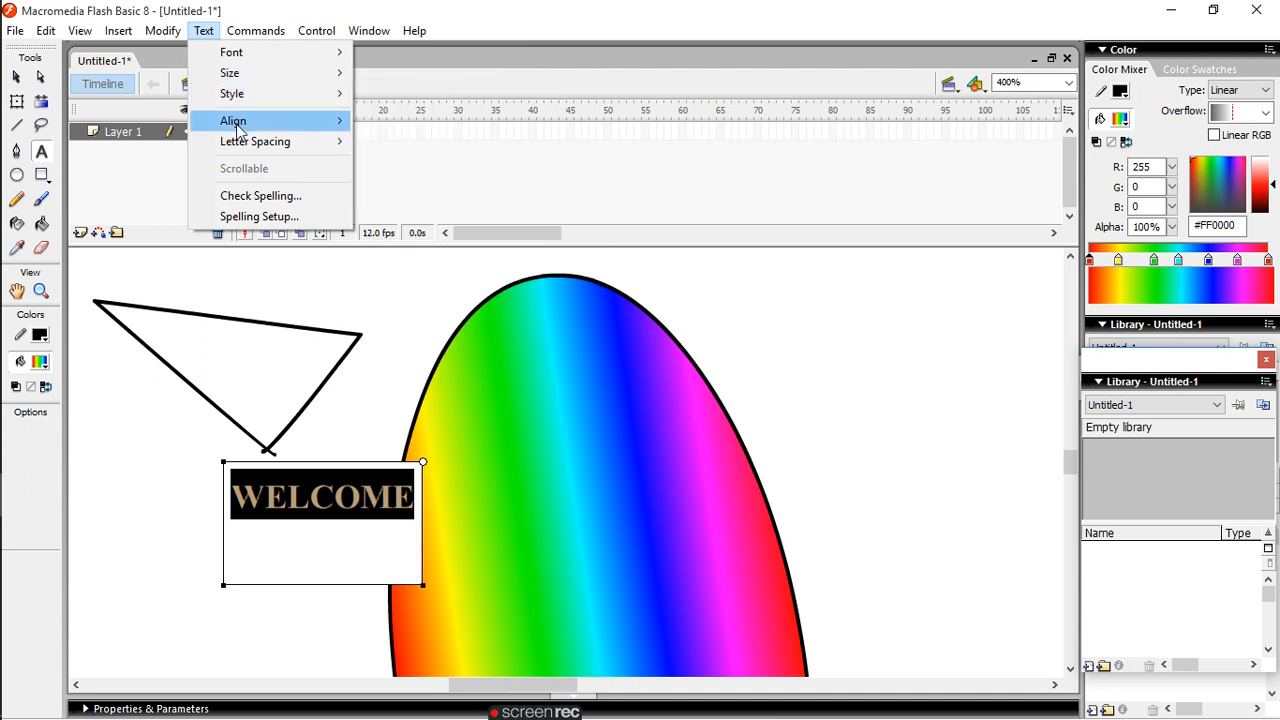
mouse_move(240, 128)
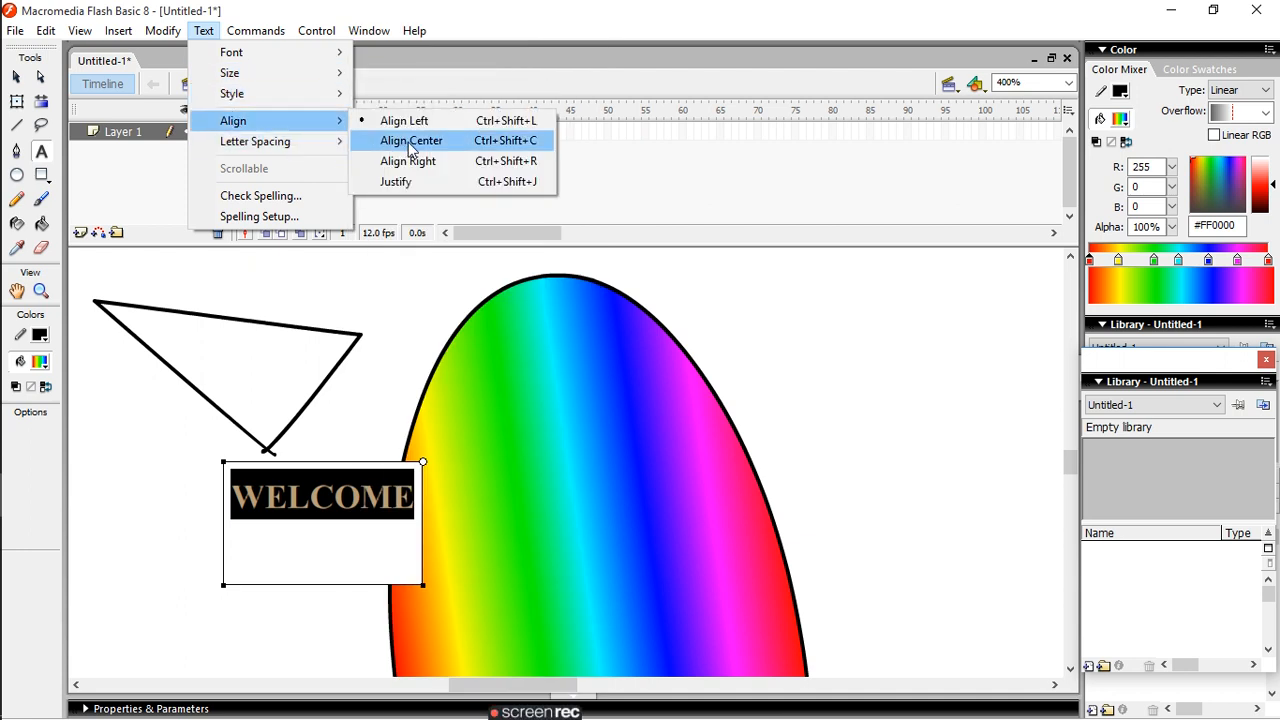
mouse_move(294, 147)
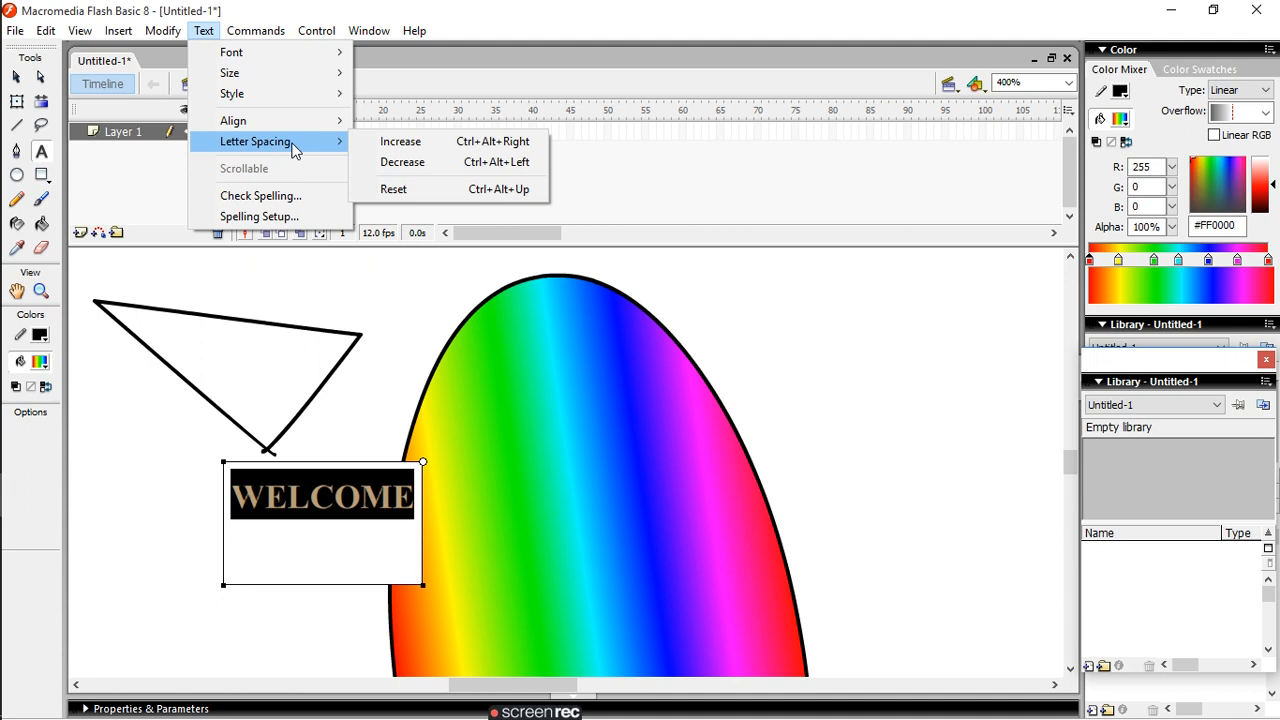
left_click(419, 146)
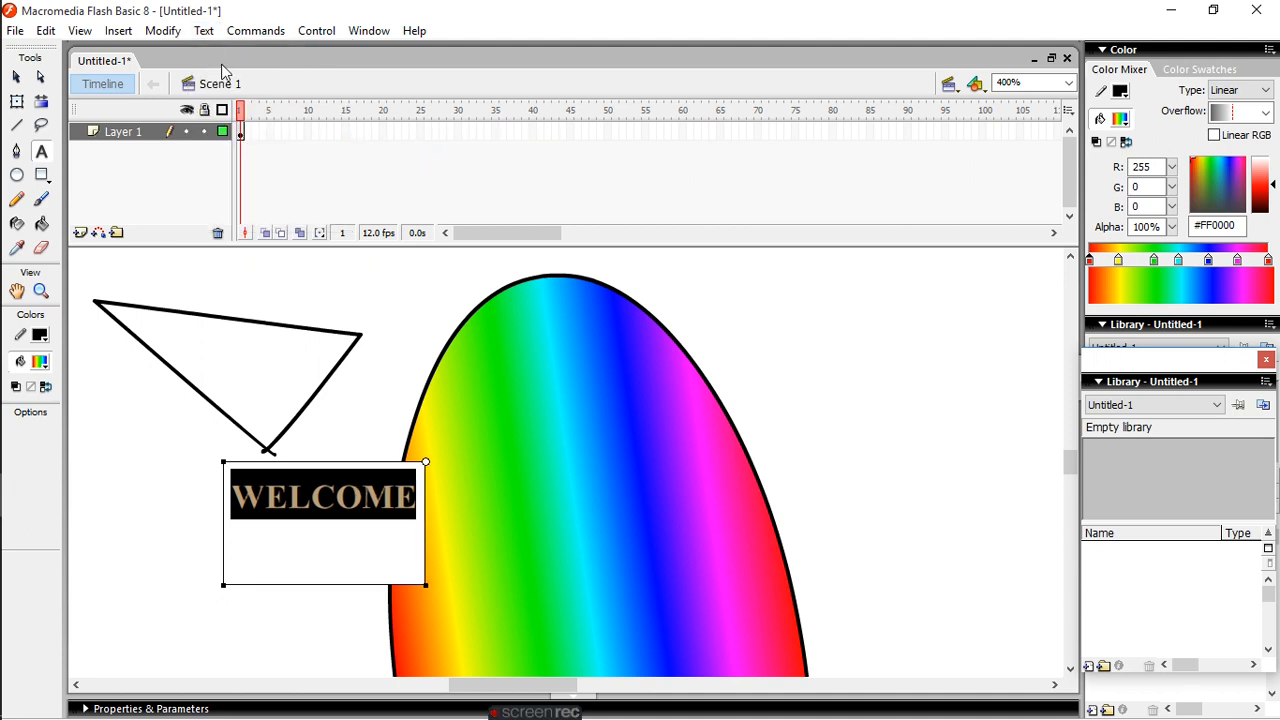
- Run a spelling check on the document and dismiss its message
left_click(200, 31)
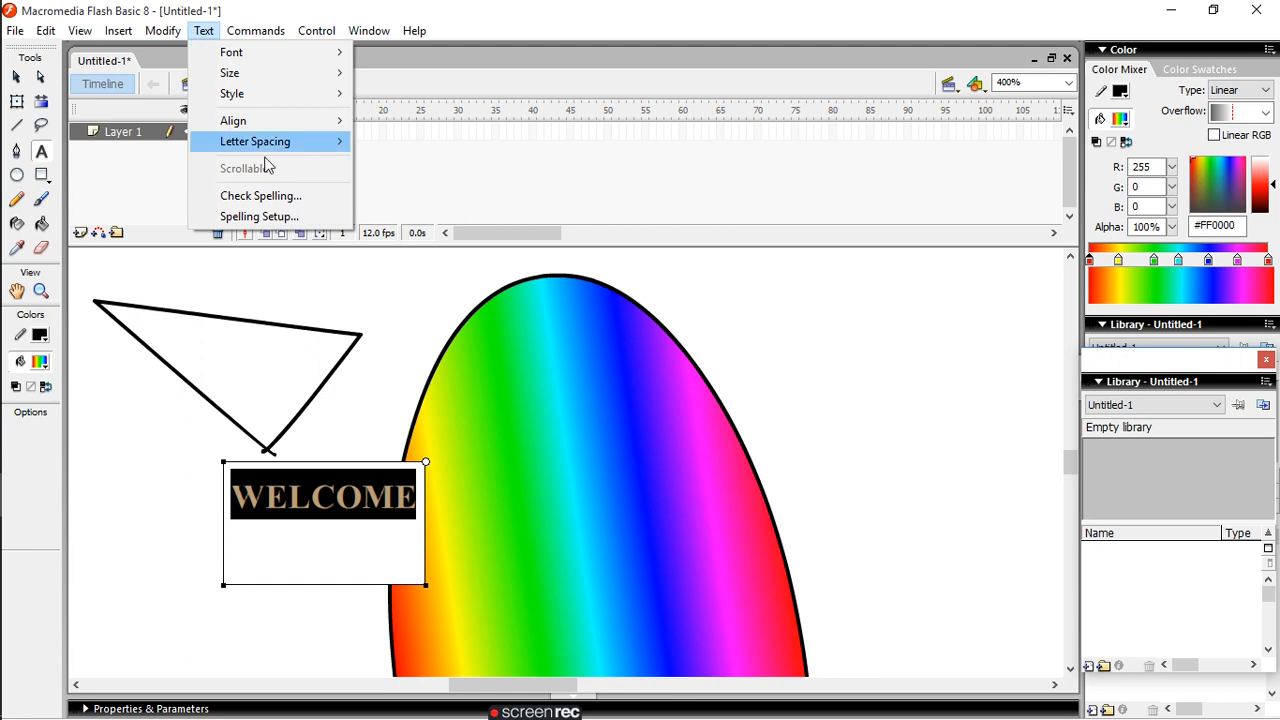
left_click(279, 204)
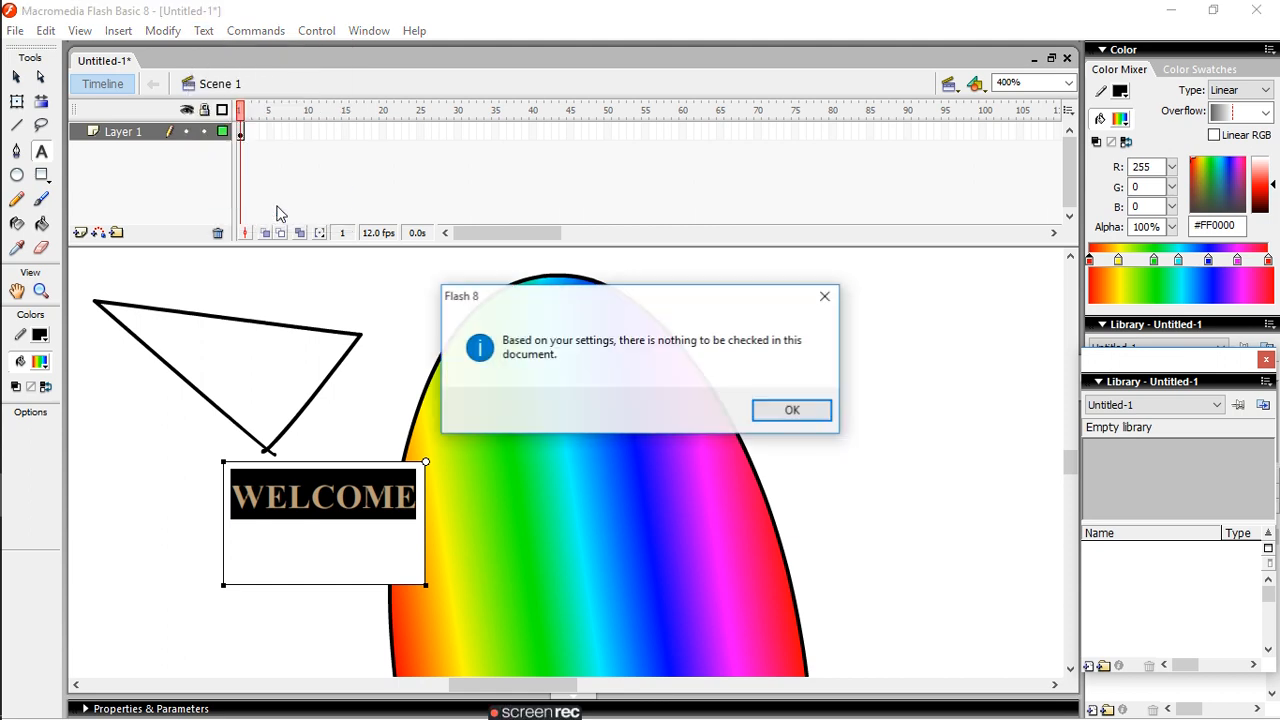
left_click(806, 415)
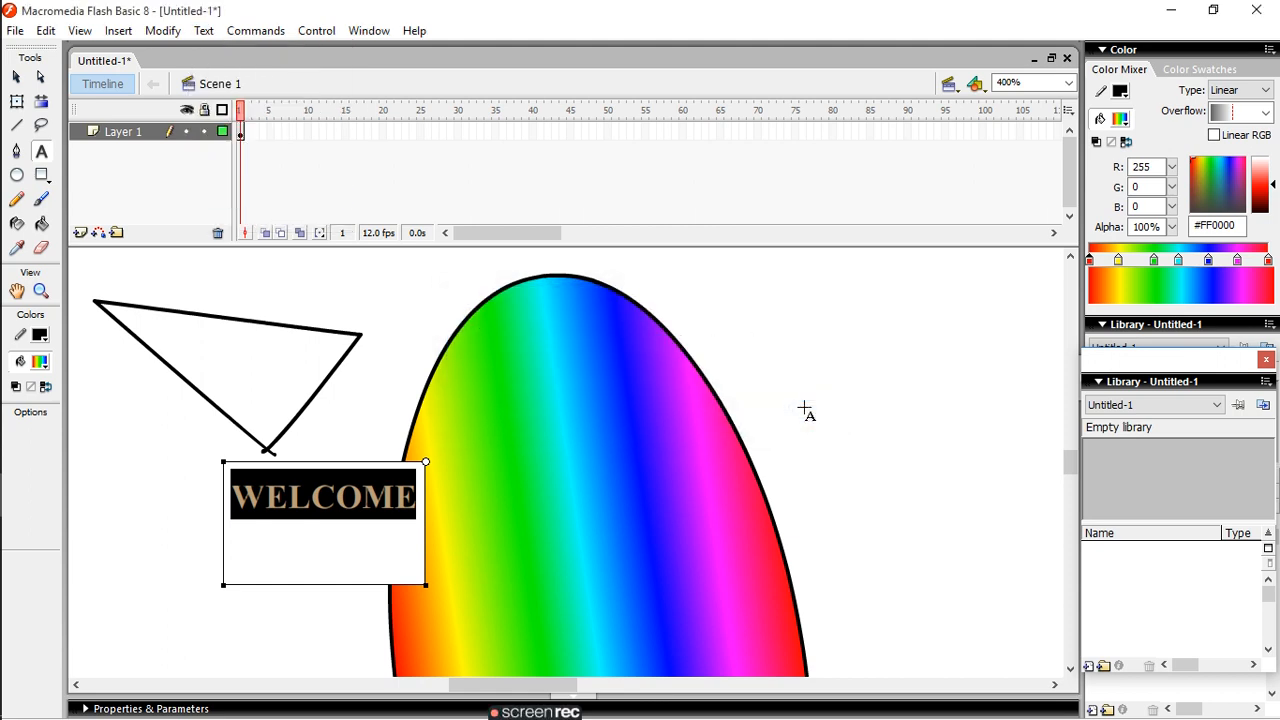
- Remove the empty second line from the "WELCOME" text box
left_click(208, 31)
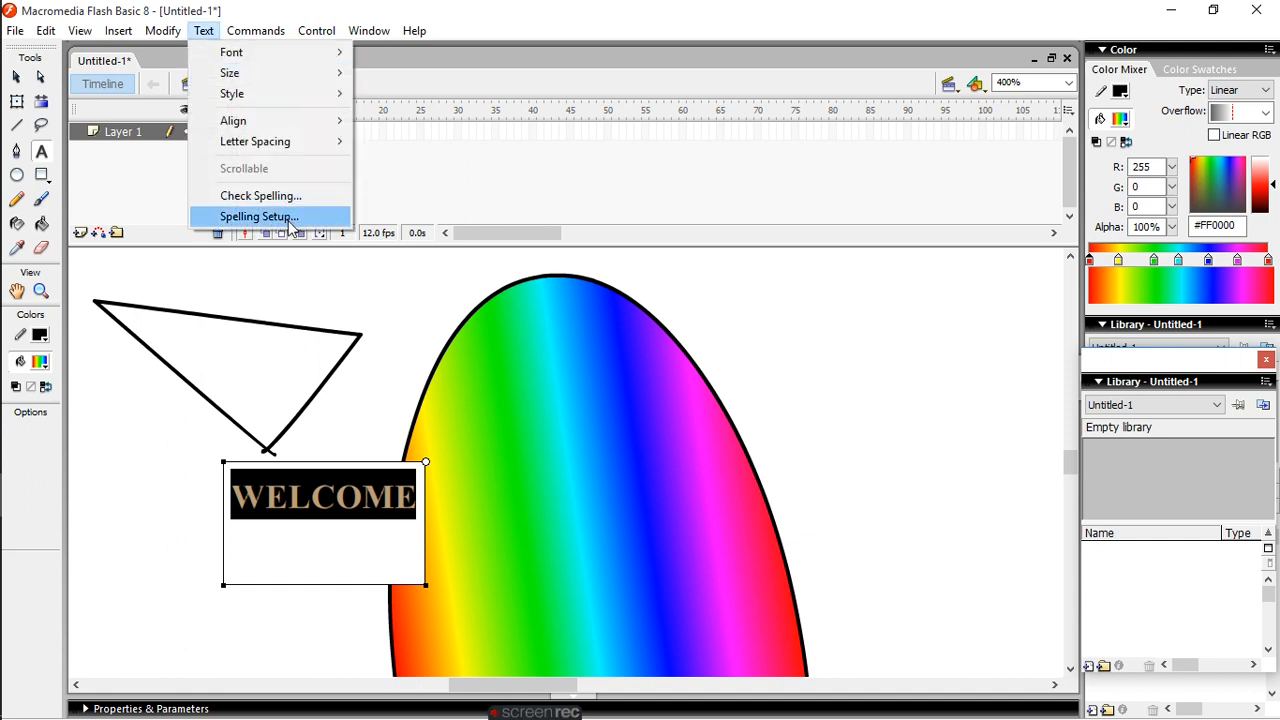
left_click(365, 561)
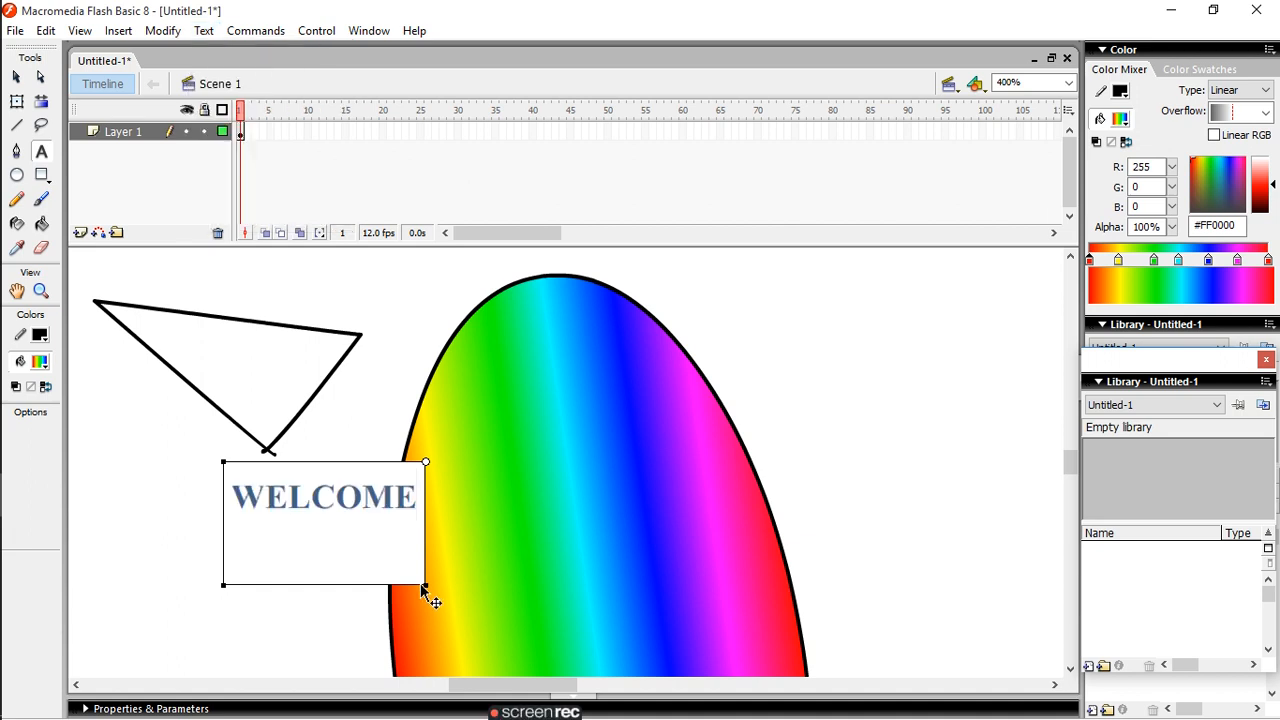
key("BackSpace")
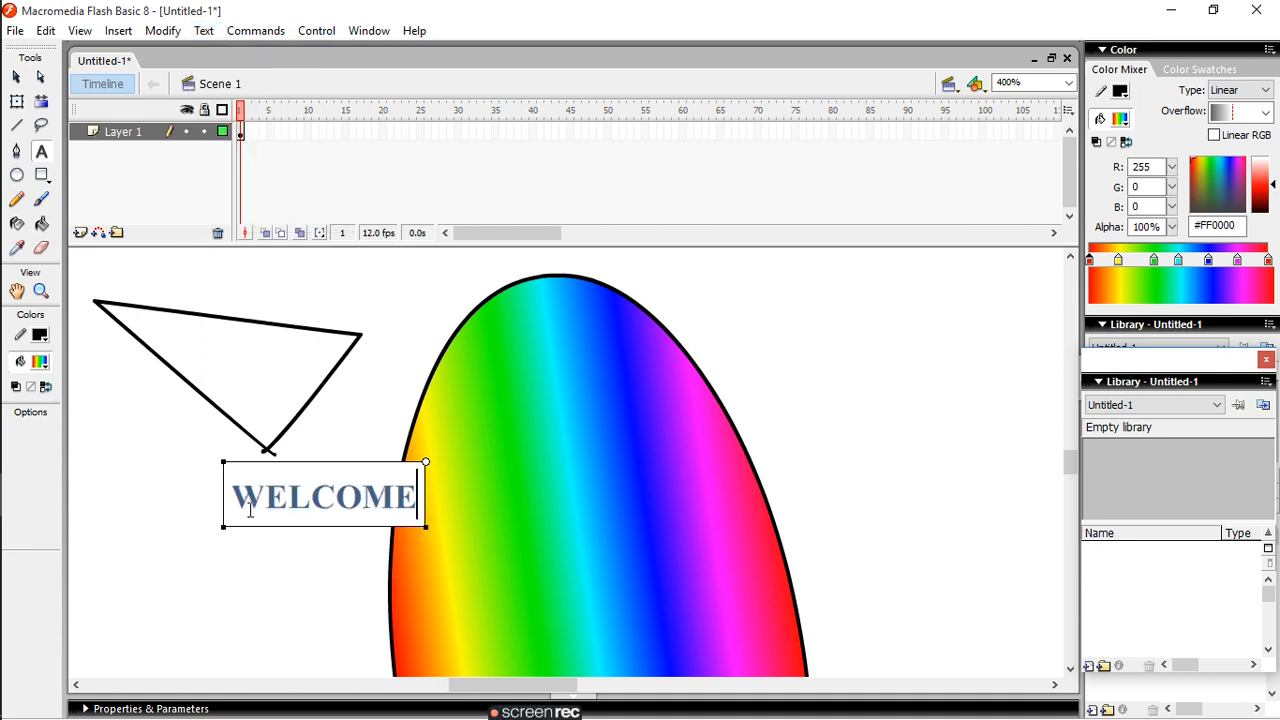
- Draw a circle to the right of the large ellipse and a small flat oval near its top with the Oval tool
left_click(17, 174)
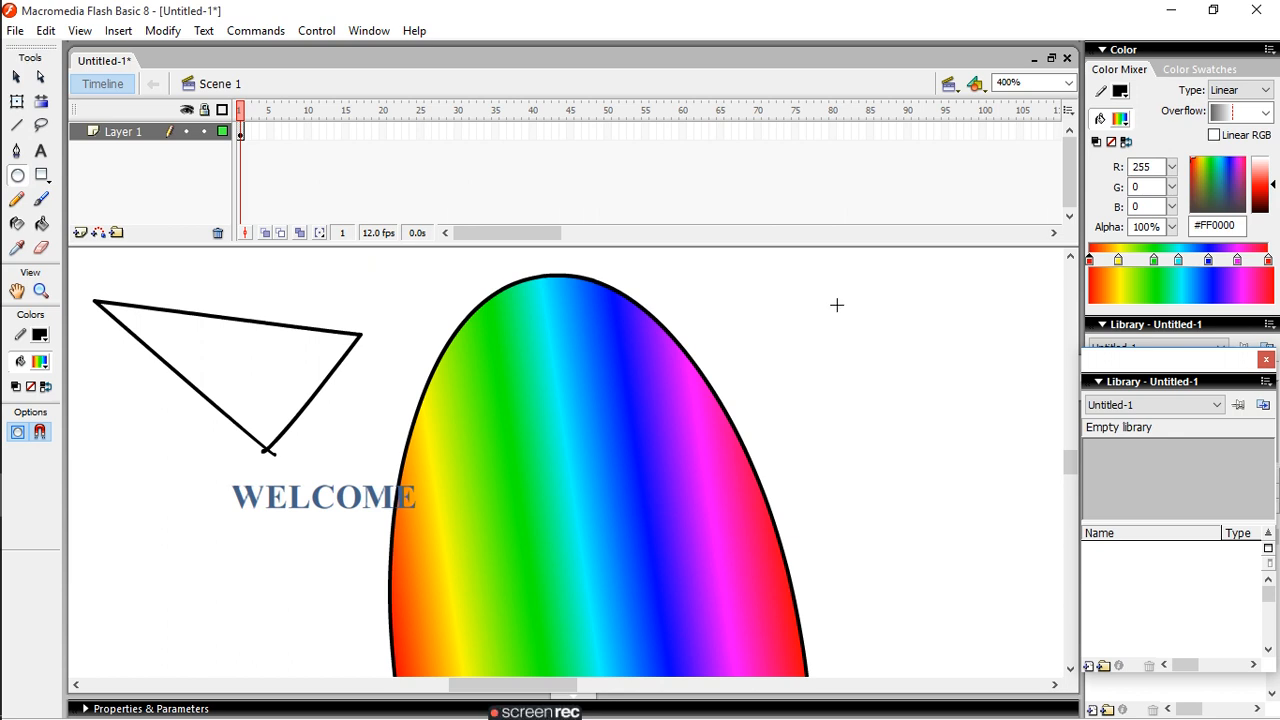
left_click_drag(835, 304, 932, 421)
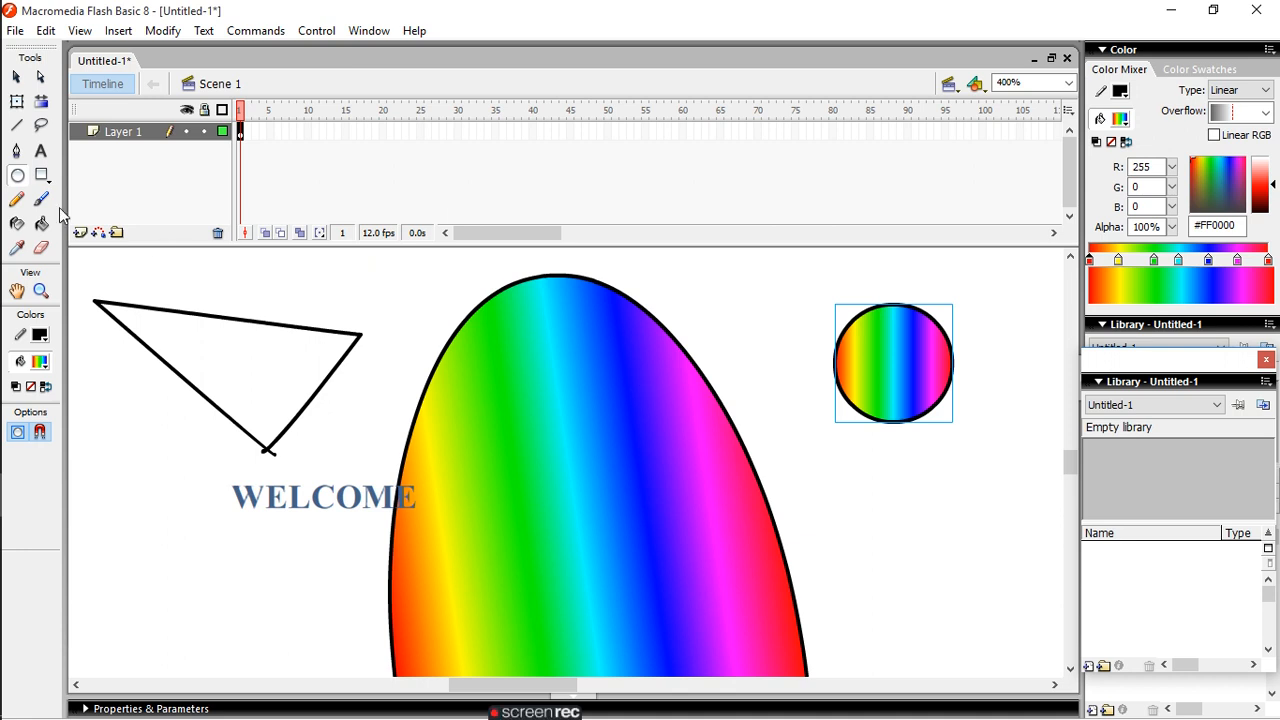
left_click_drag(657, 263, 727, 308)
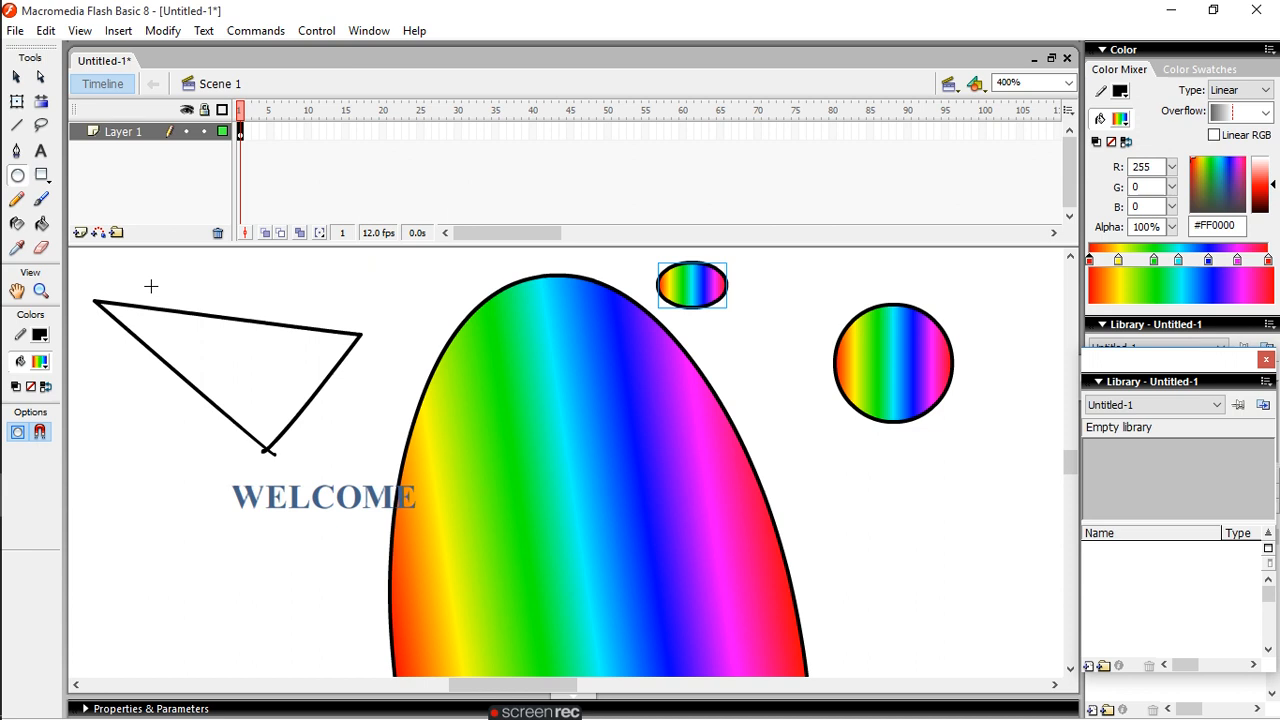
- Draw a square below the circle and a wide rectangle to the circle's left with the Rectangle tool
left_click(42, 176)
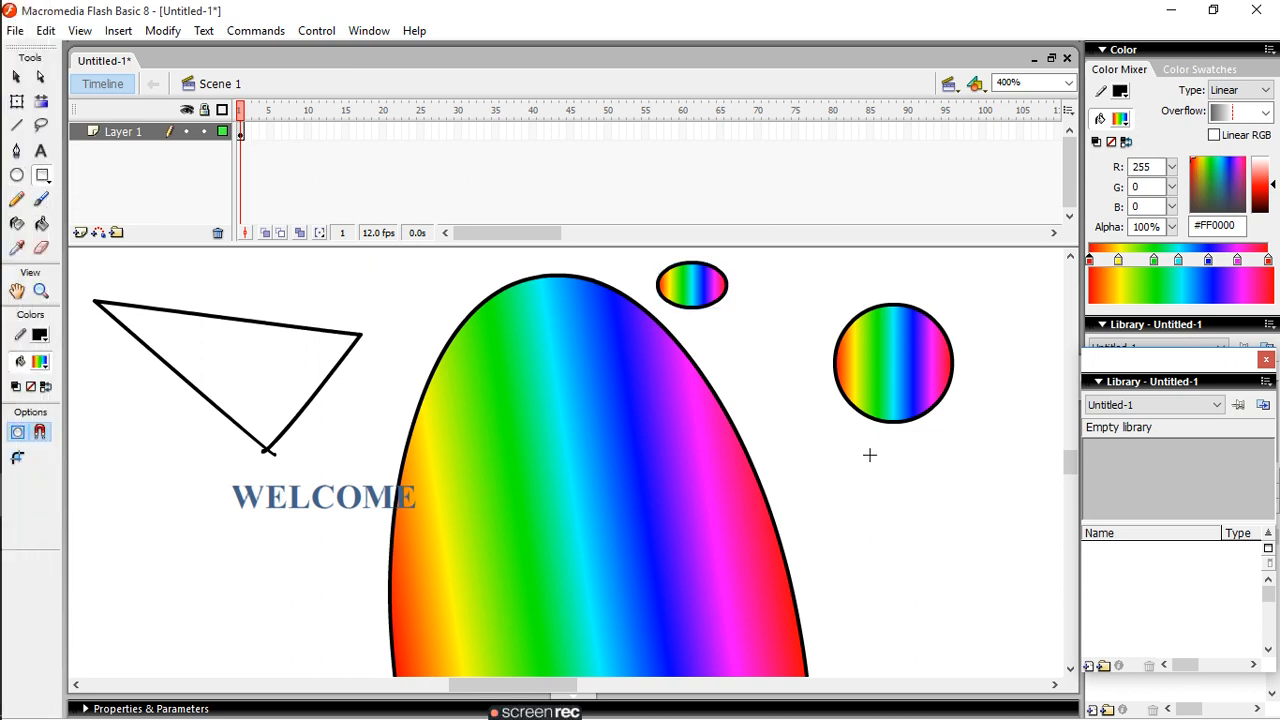
left_click_drag(858, 477, 948, 562)
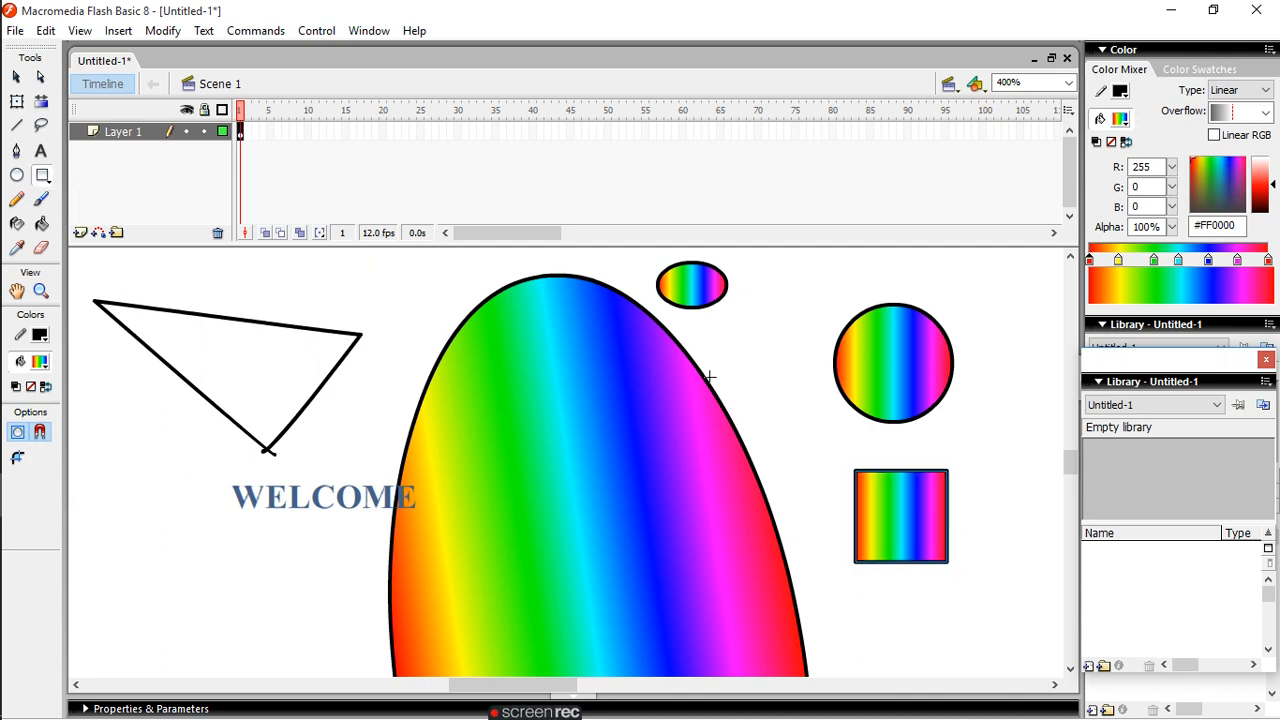
mouse_move(716, 346)
left_mouse_down()
mouse_move(818, 366)
mouse_move(818, 410)
left_mouse_up()
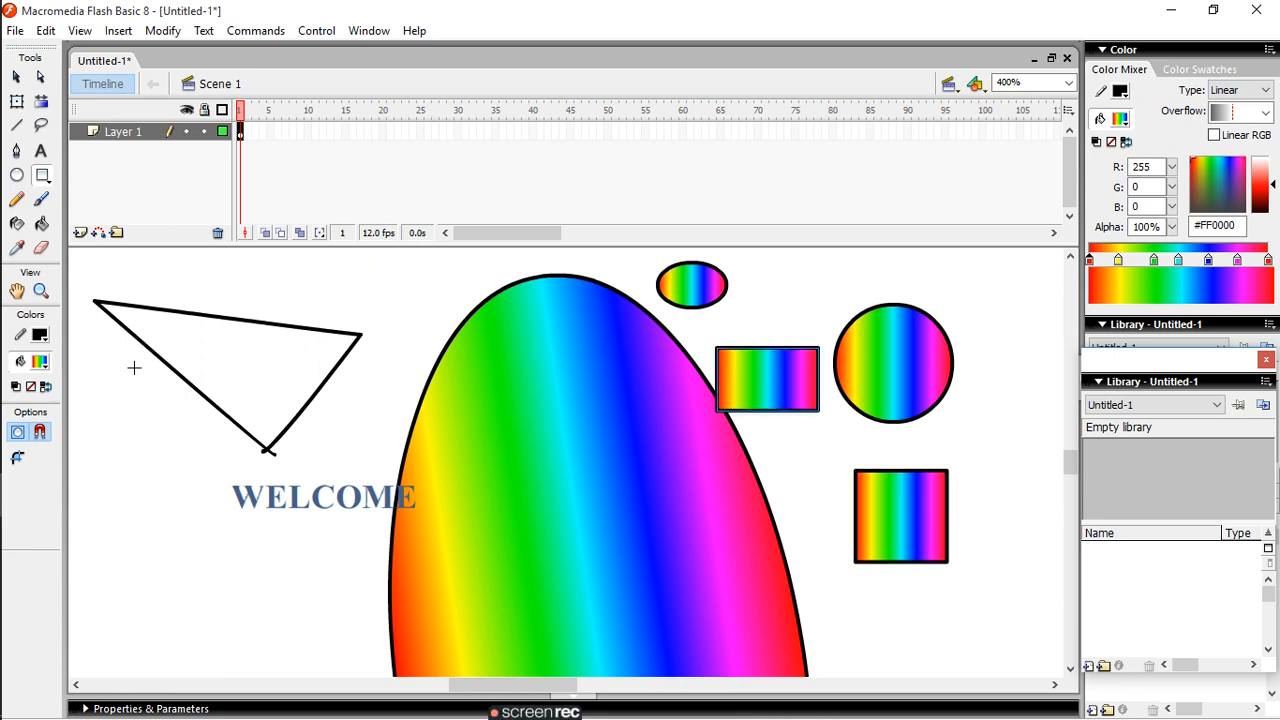
- Sketch two small closed freehand shapes inside the triangle with the Pencil tool
left_click(16, 199)
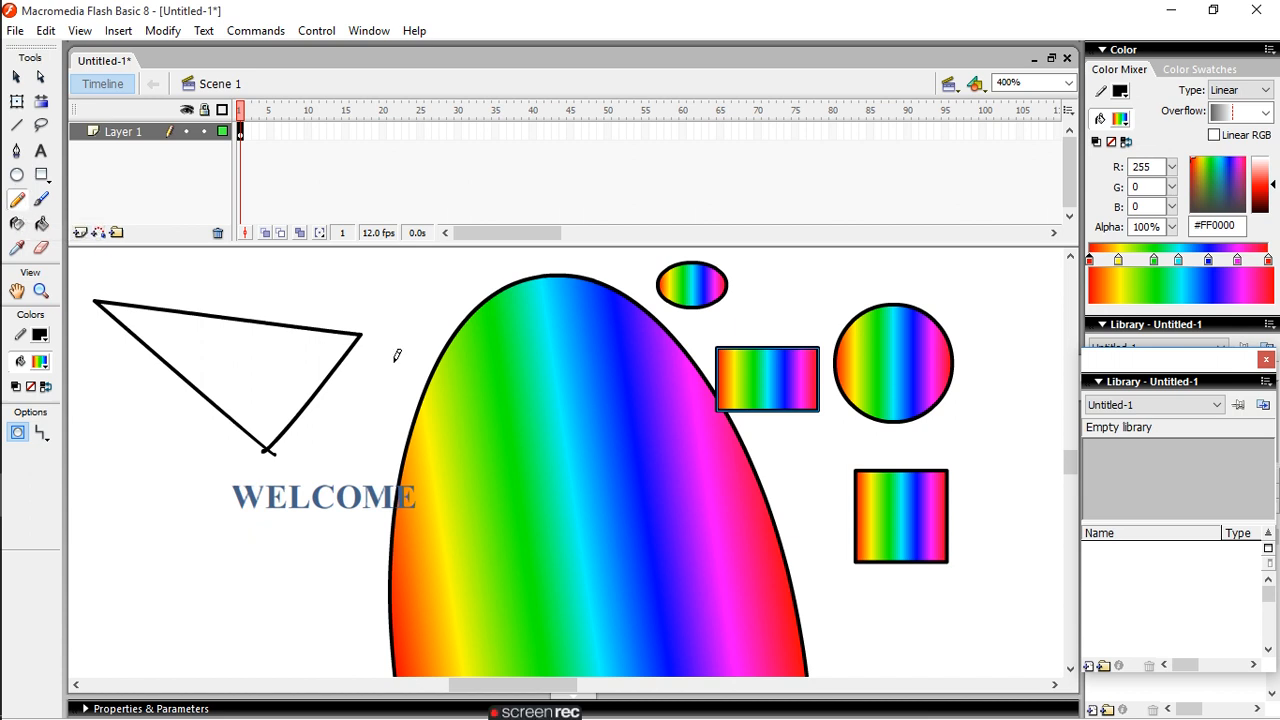
mouse_move(168, 334)
left_mouse_down()
mouse_move(198, 338)
mouse_move(168, 332)
left_mouse_up()
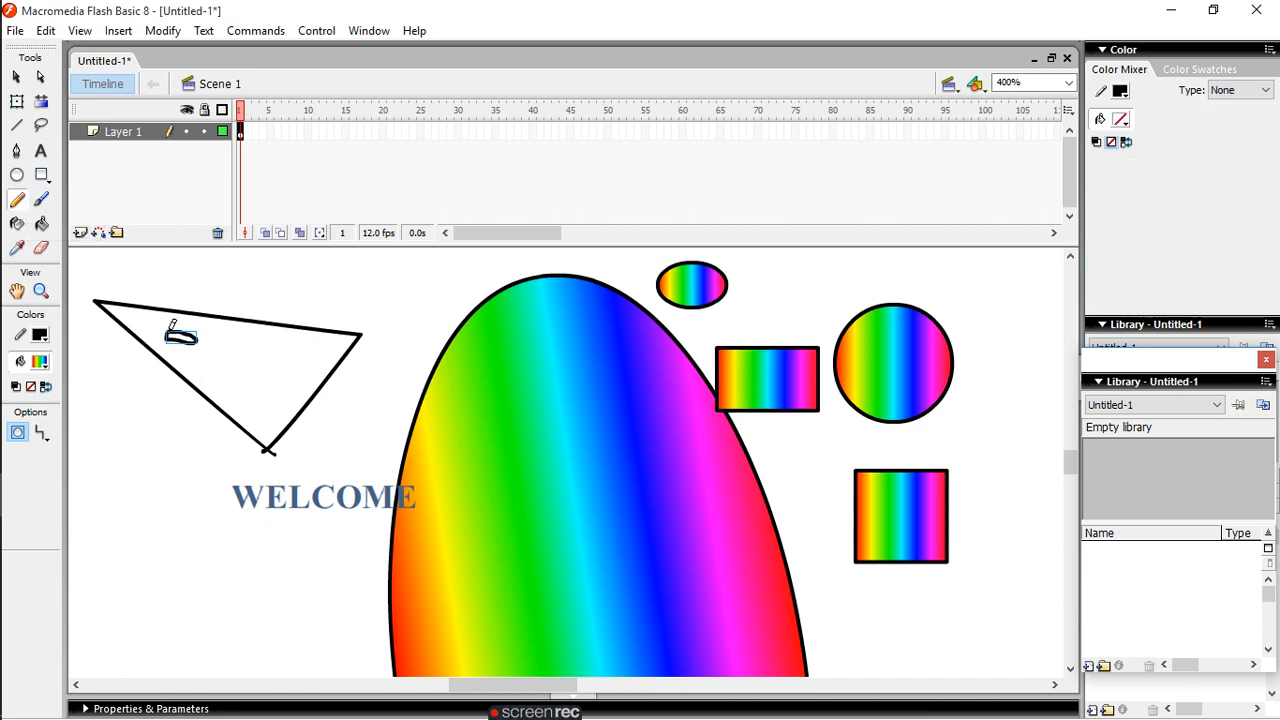
mouse_move(245, 370)
left_mouse_down()
mouse_move(276, 384)
mouse_move(278, 350)
mouse_move(252, 357)
left_mouse_up()
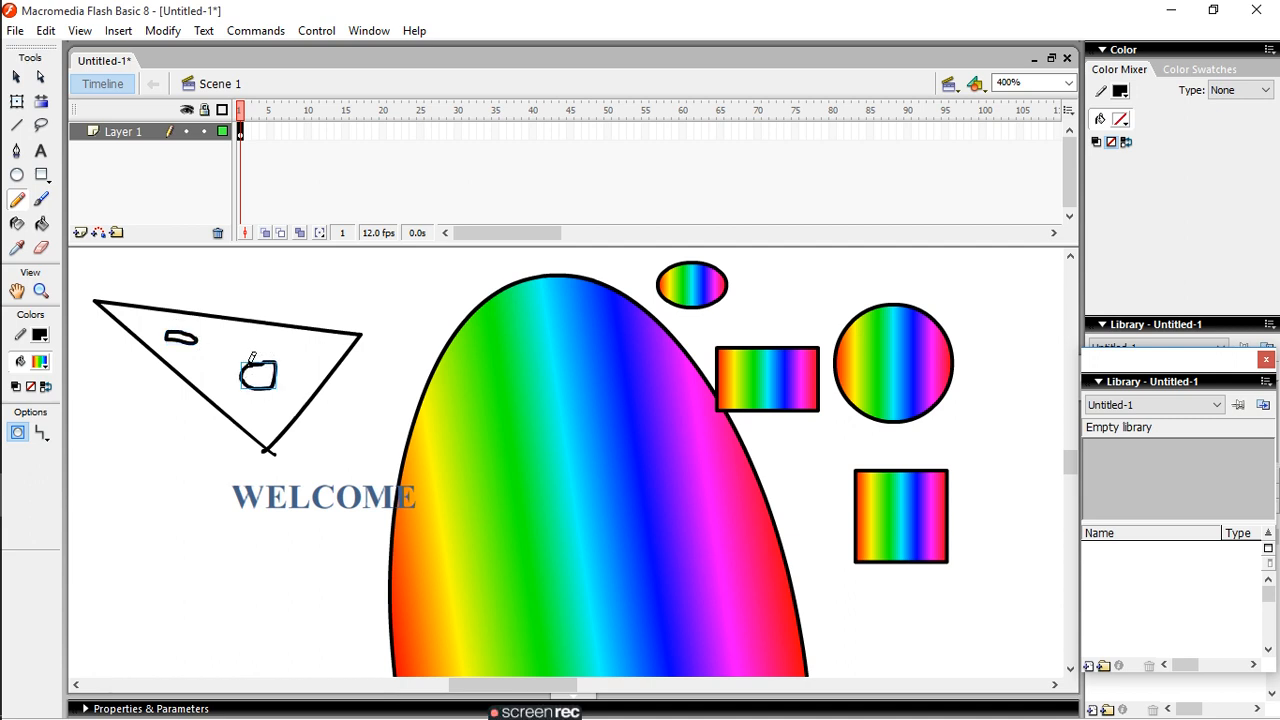
- Sketch a stick figure with head, body, arms, legs and facial features to the left of "WELCOME" with the Pencil tool
mouse_move(147, 488)
left_mouse_down()
mouse_move(128, 506)
mouse_move(178, 513)
mouse_move(166, 468)
mouse_move(136, 481)
left_mouse_up()
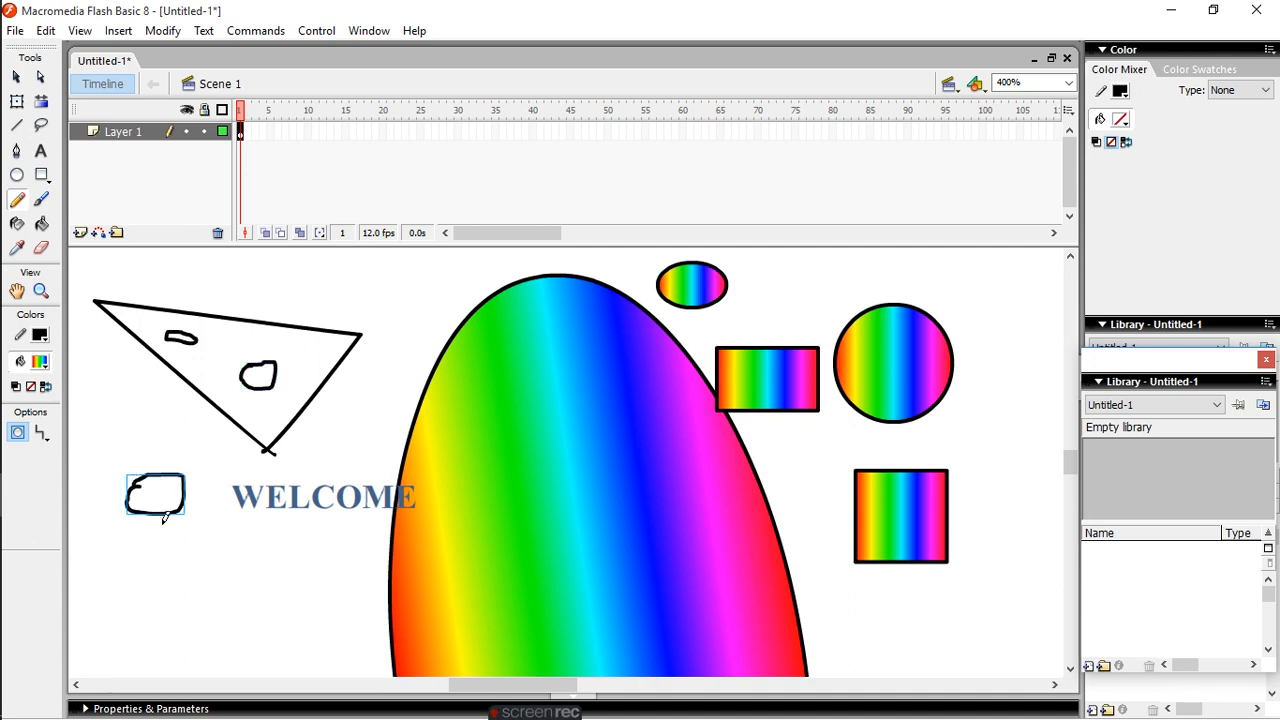
mouse_move(159, 528)
left_mouse_down()
mouse_move(151, 605)
mouse_move(99, 645)
left_mouse_up()
mouse_move(122, 550)
left_mouse_down()
mouse_move(177, 501)
mouse_move(218, 542)
left_mouse_up()
left_click_drag(152, 602, 193, 623)
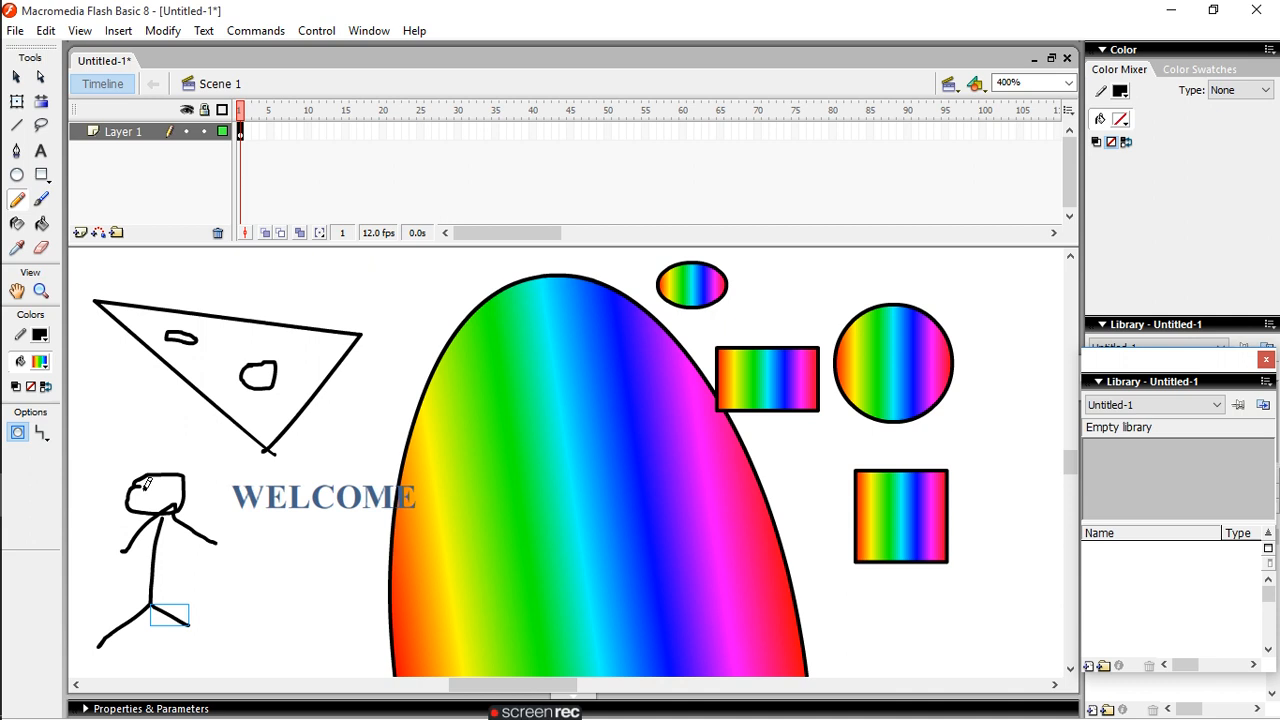
left_click_drag(148, 484, 173, 484)
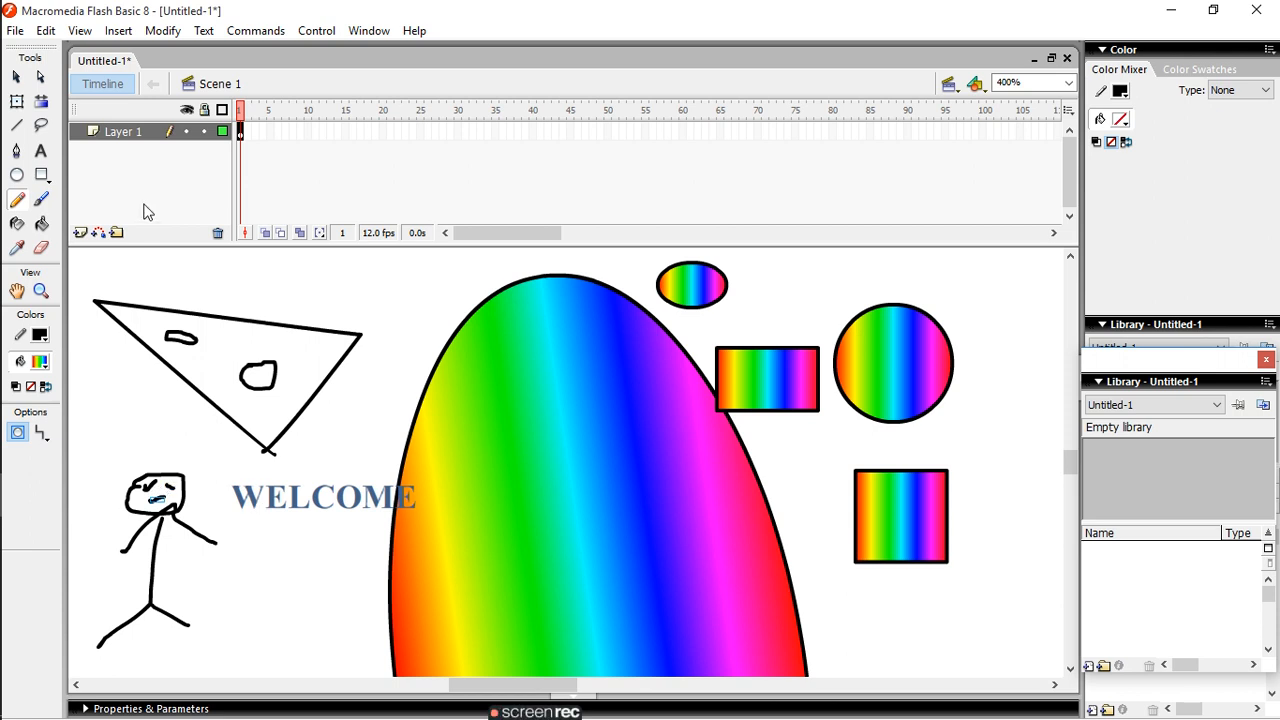
- Paint a small ring below "WELCOME" using a smaller Brush size, and fill its hole with the rainbow gradient using the Paint Bucket tool
left_click(38, 201)
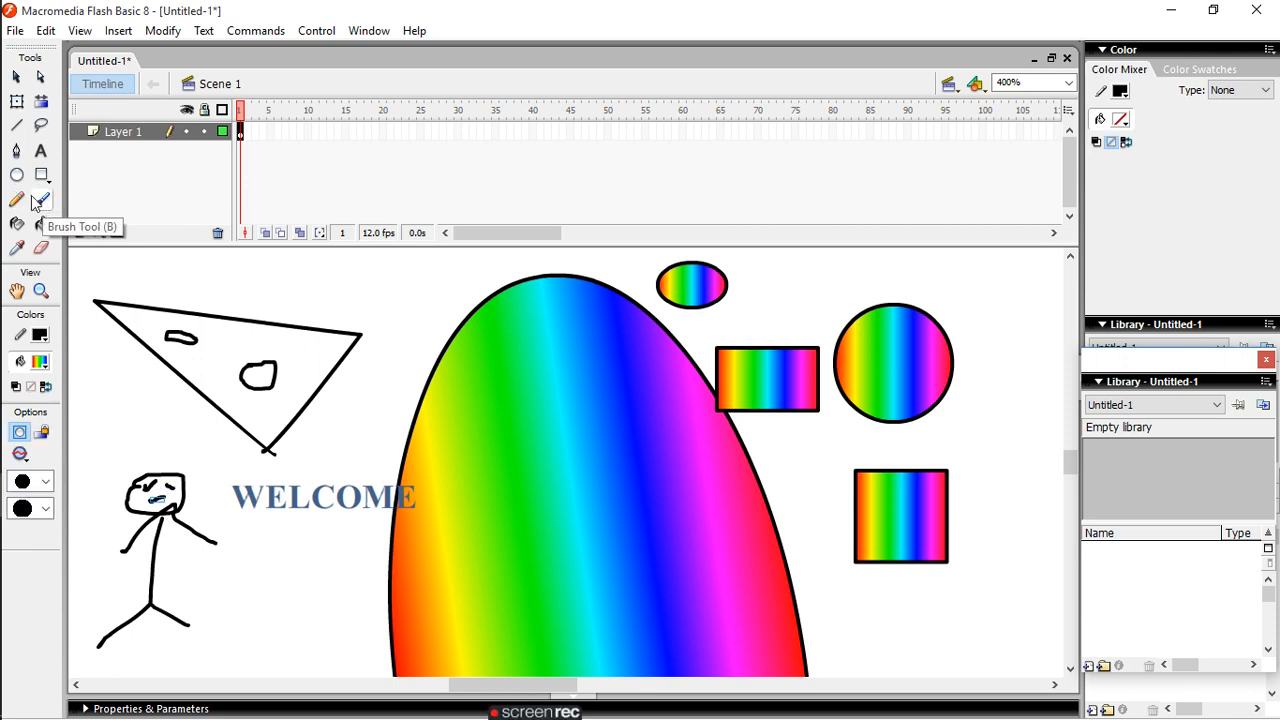
left_click(45, 483)
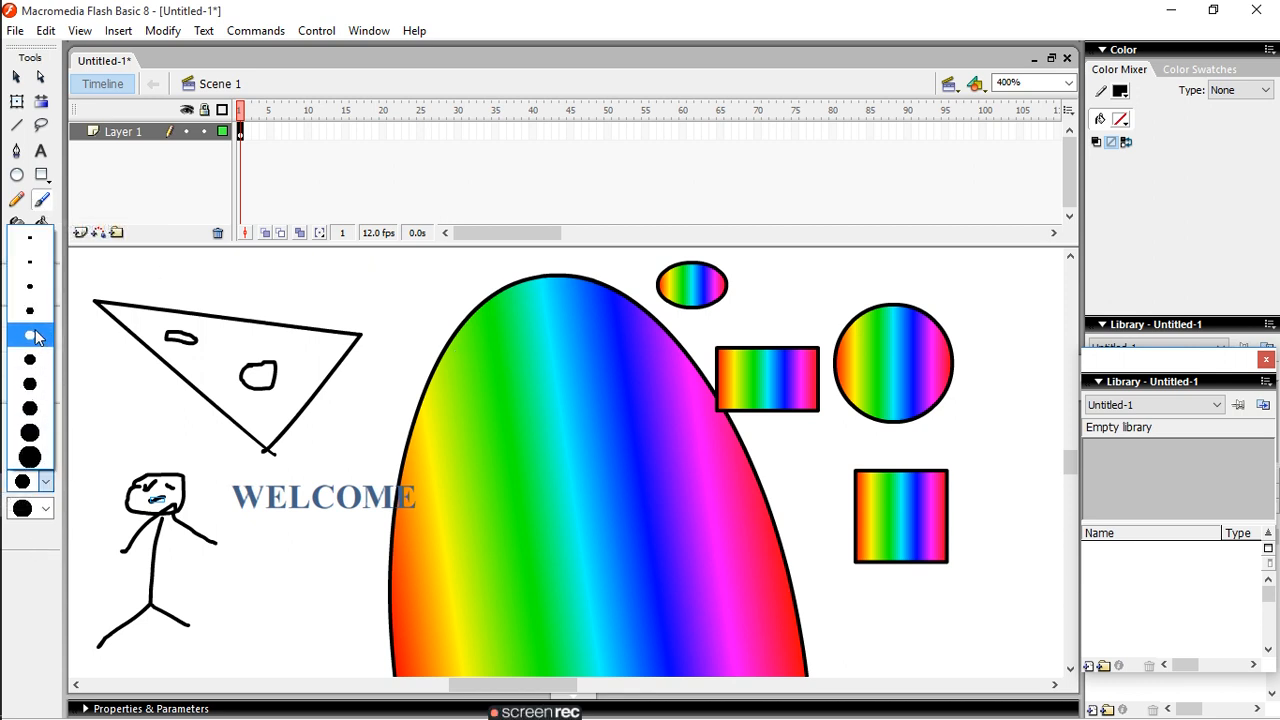
left_click(36, 337)
mouse_move(259, 590)
left_mouse_down()
mouse_move(281, 643)
mouse_move(315, 623)
mouse_move(307, 595)
mouse_move(260, 598)
left_mouse_up()
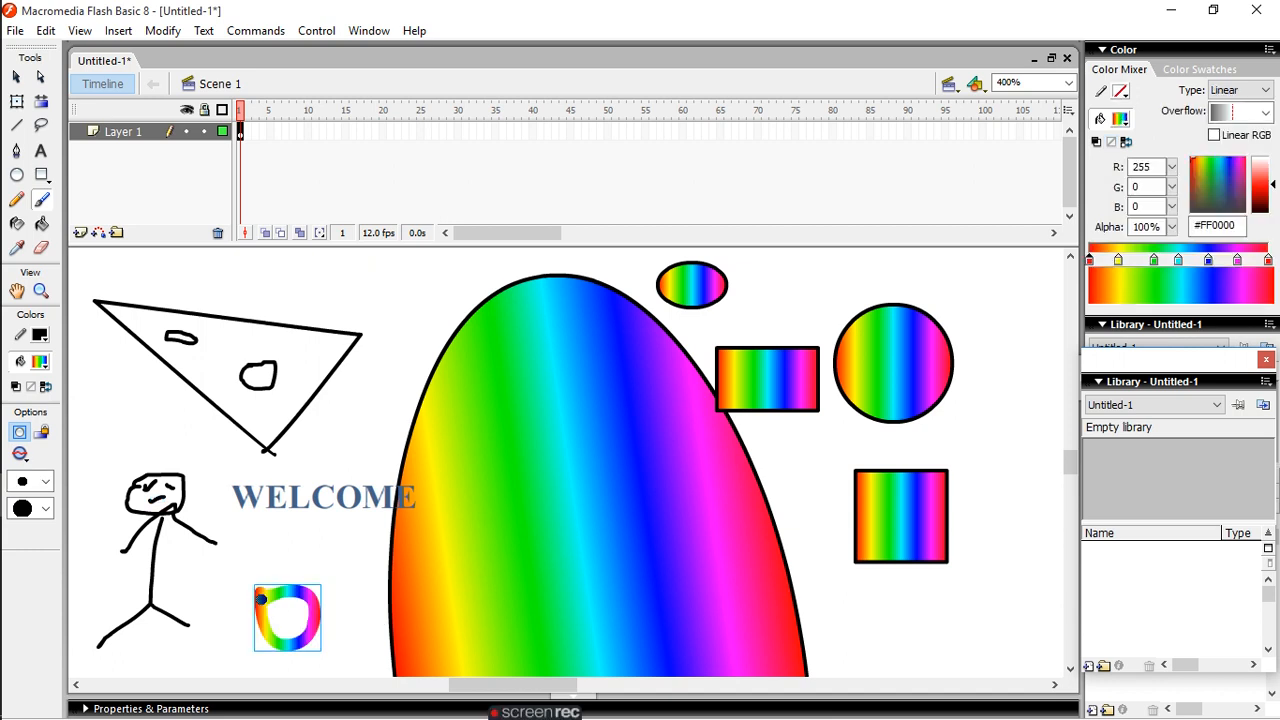
left_click(41, 225)
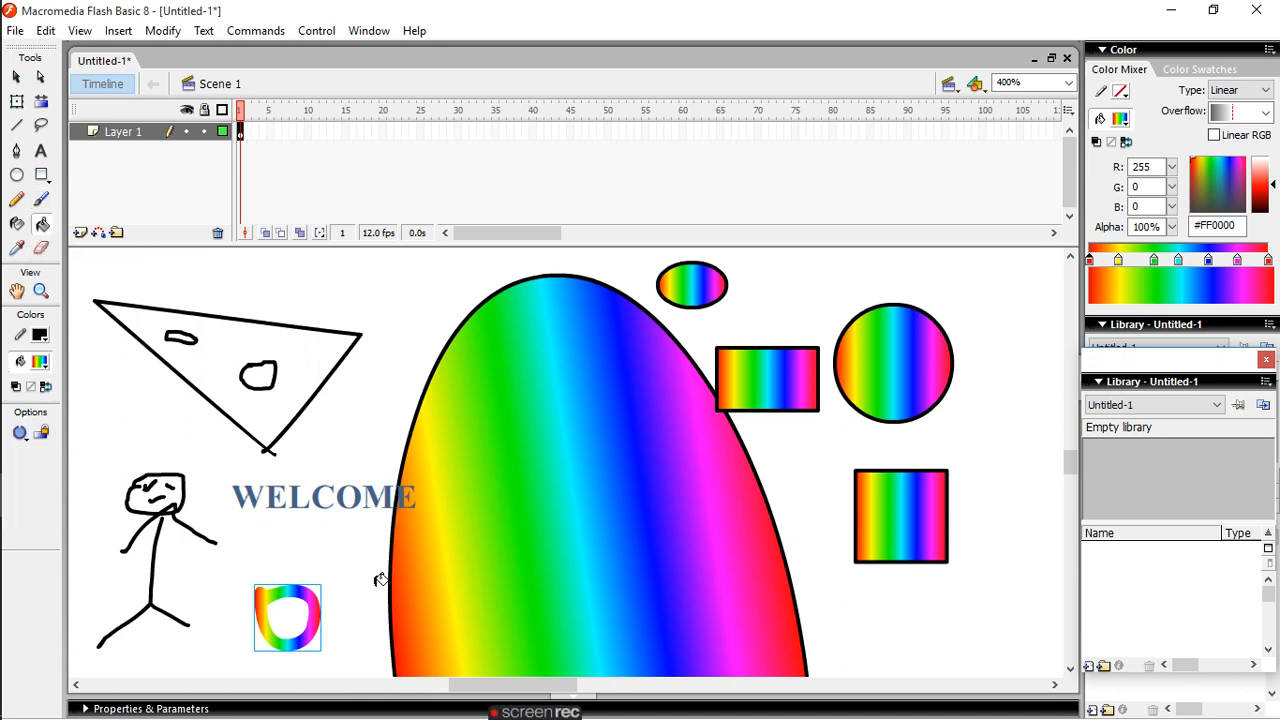
left_click(290, 603)
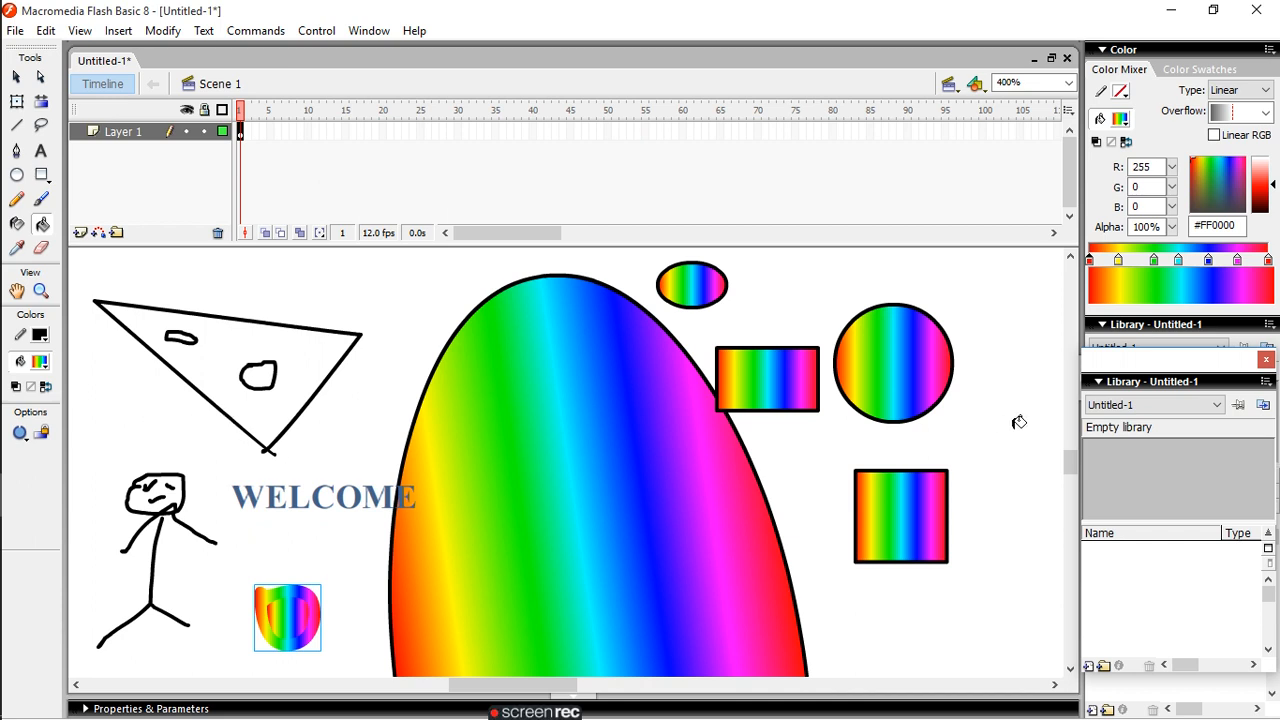
- Sample the large ellipse's rainbow fill with the Eyedropper tool and apply it to the centre of the small ring below "WELCOME"
left_click_drag(1200, 196, 1193, 167)
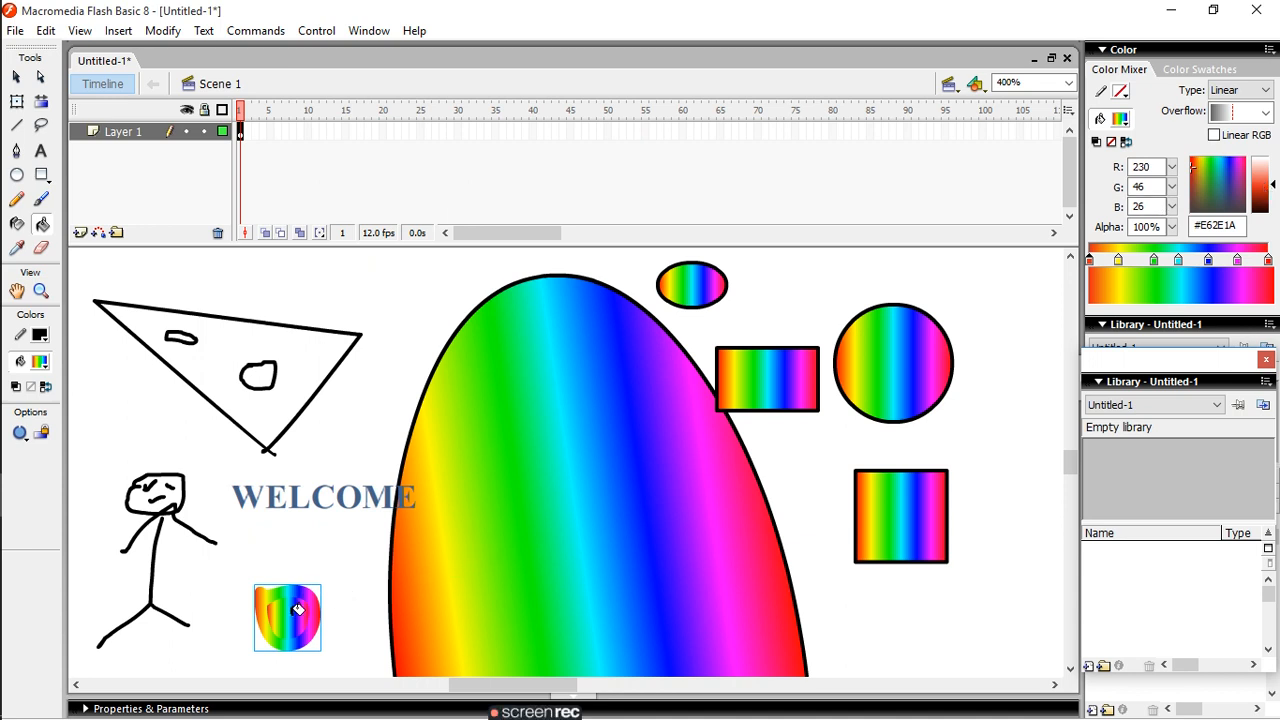
left_click(18, 254)
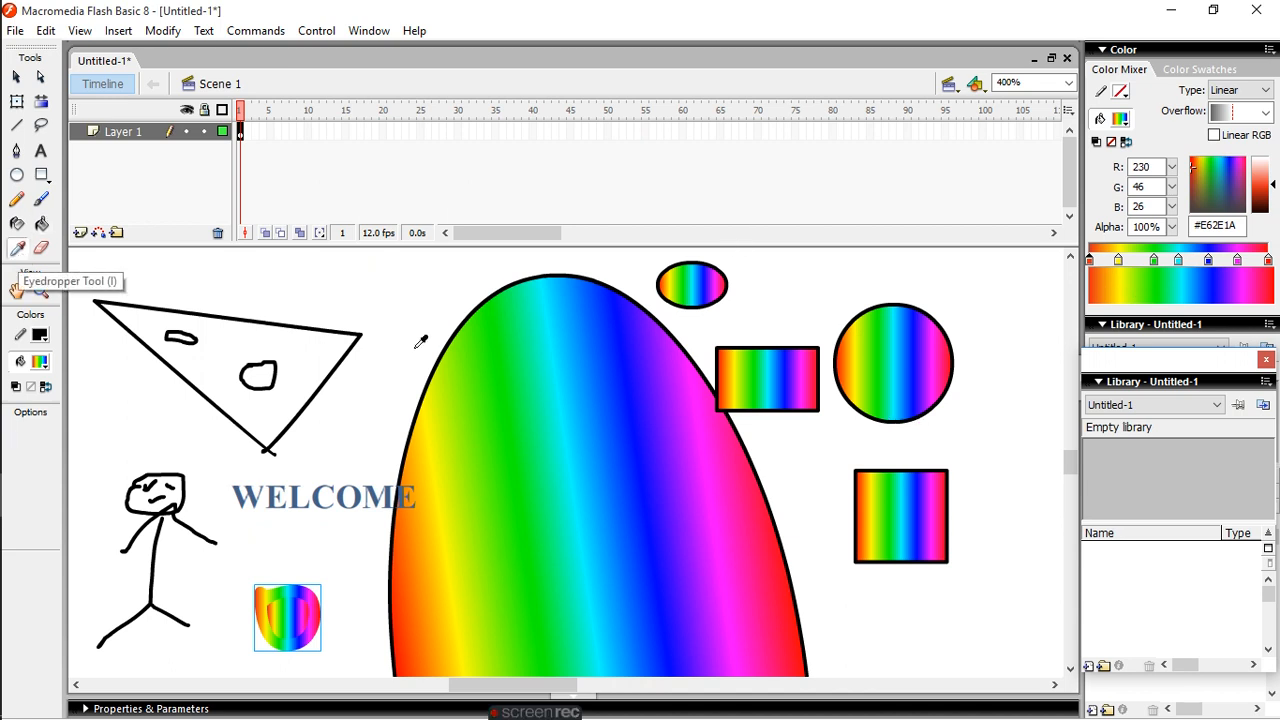
left_click(558, 345)
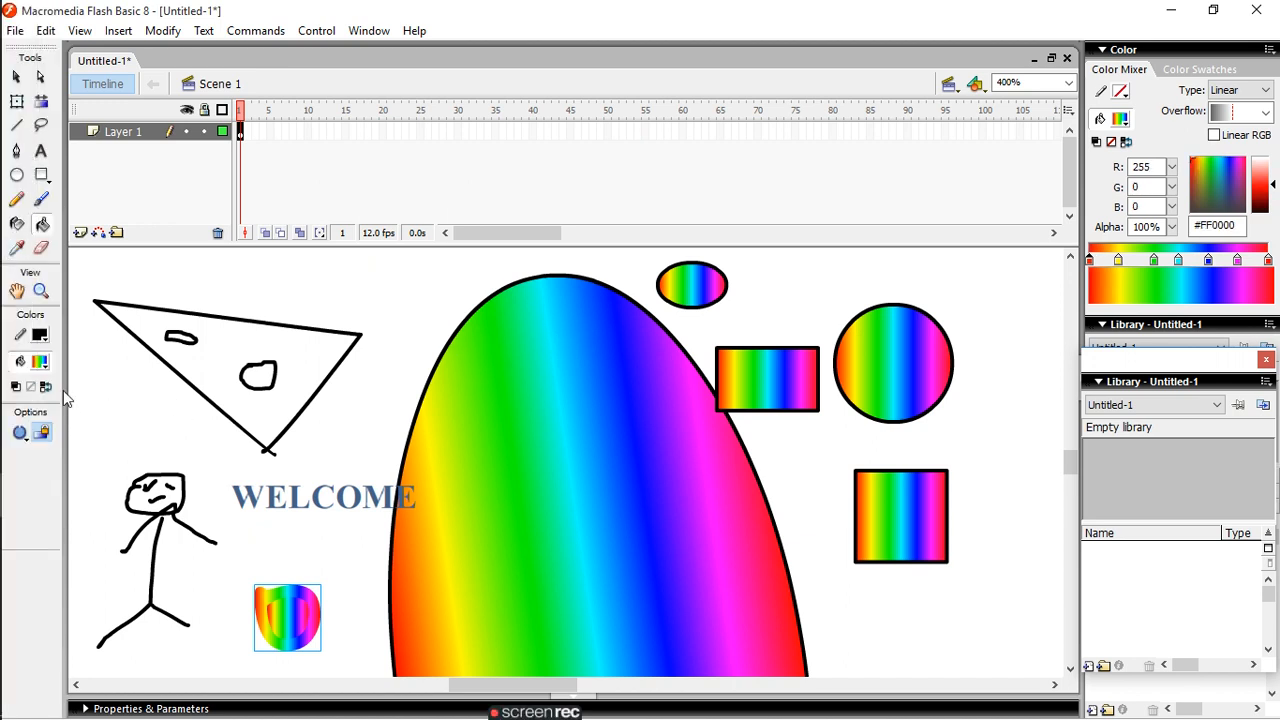
left_click(301, 611)
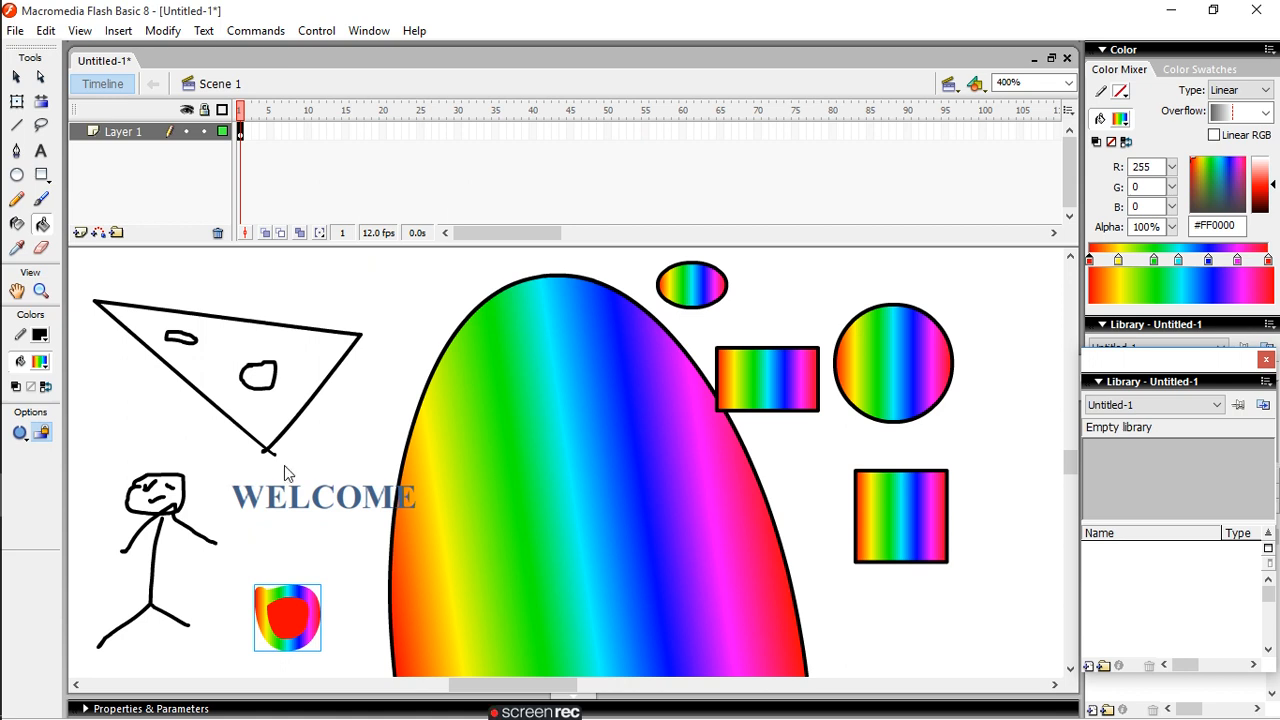
- Erase the two small freehand shapes inside the triangle with the Eraser tool, and choose a smaller round eraser size
left_click(41, 249)
mouse_move(175, 337)
left_mouse_down()
mouse_move(245, 370)
mouse_move(274, 366)
mouse_move(254, 370)
left_mouse_up()
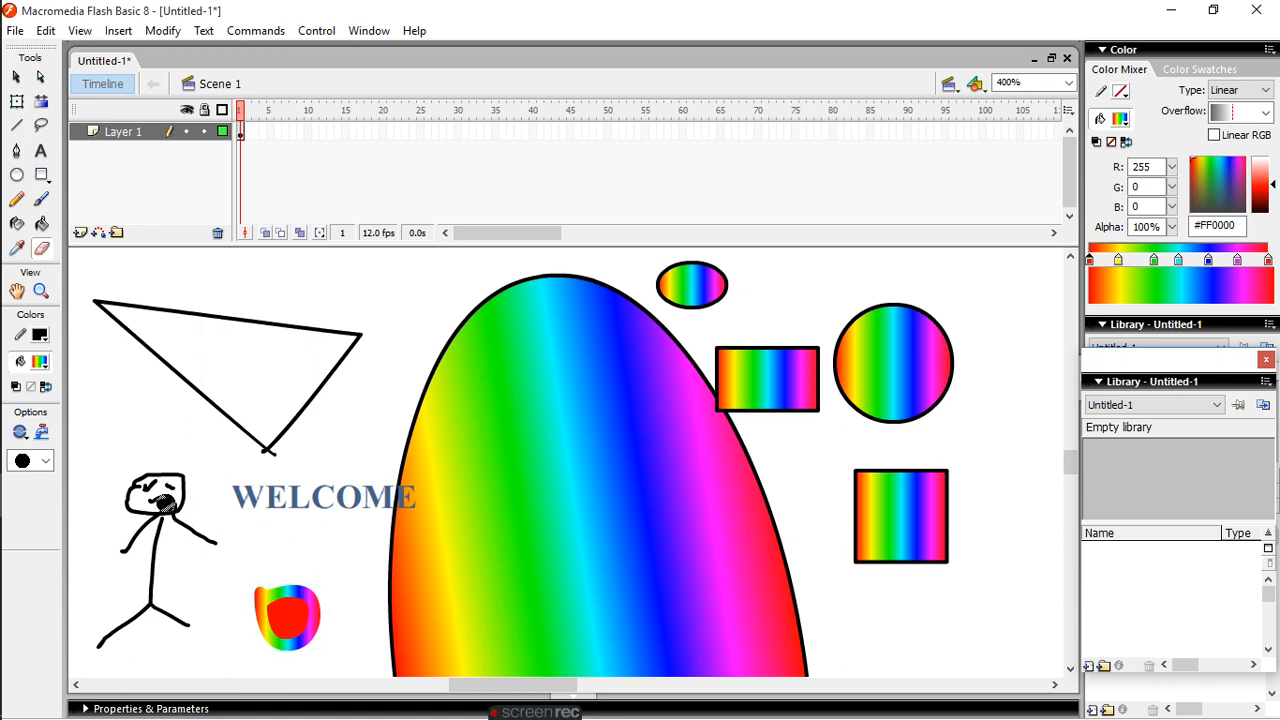
left_click(45, 463)
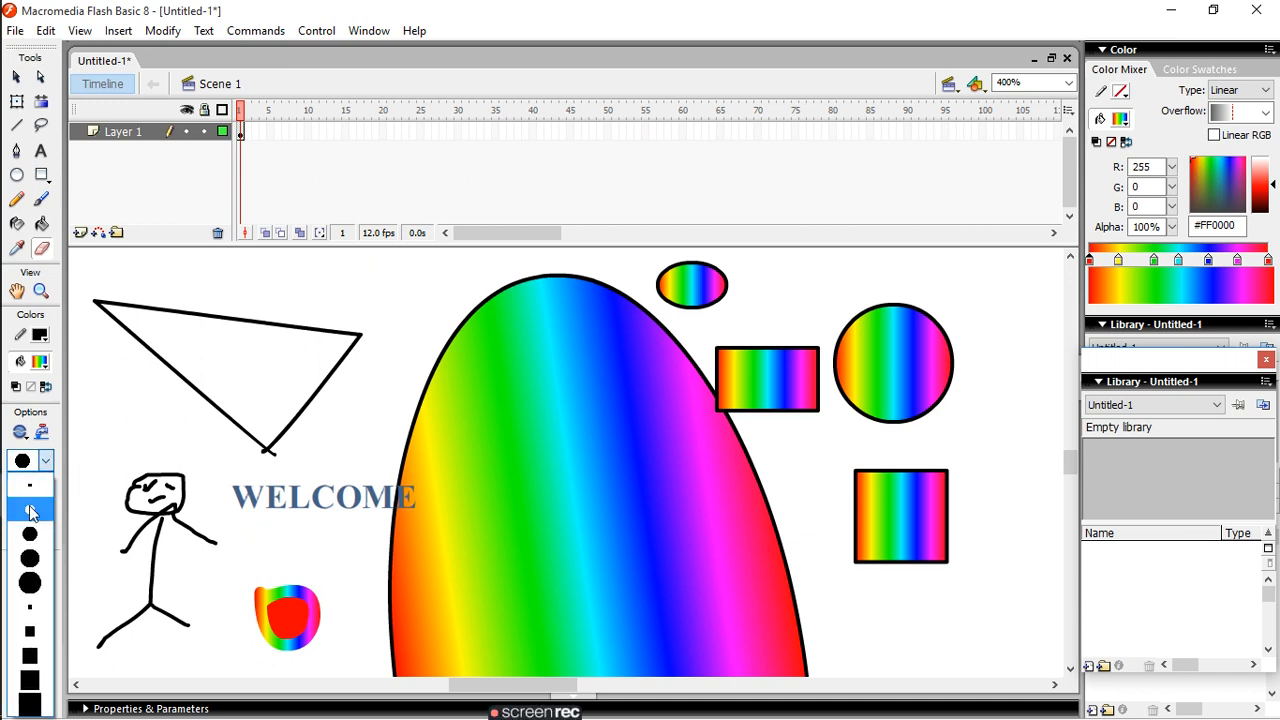
left_click(30, 510)
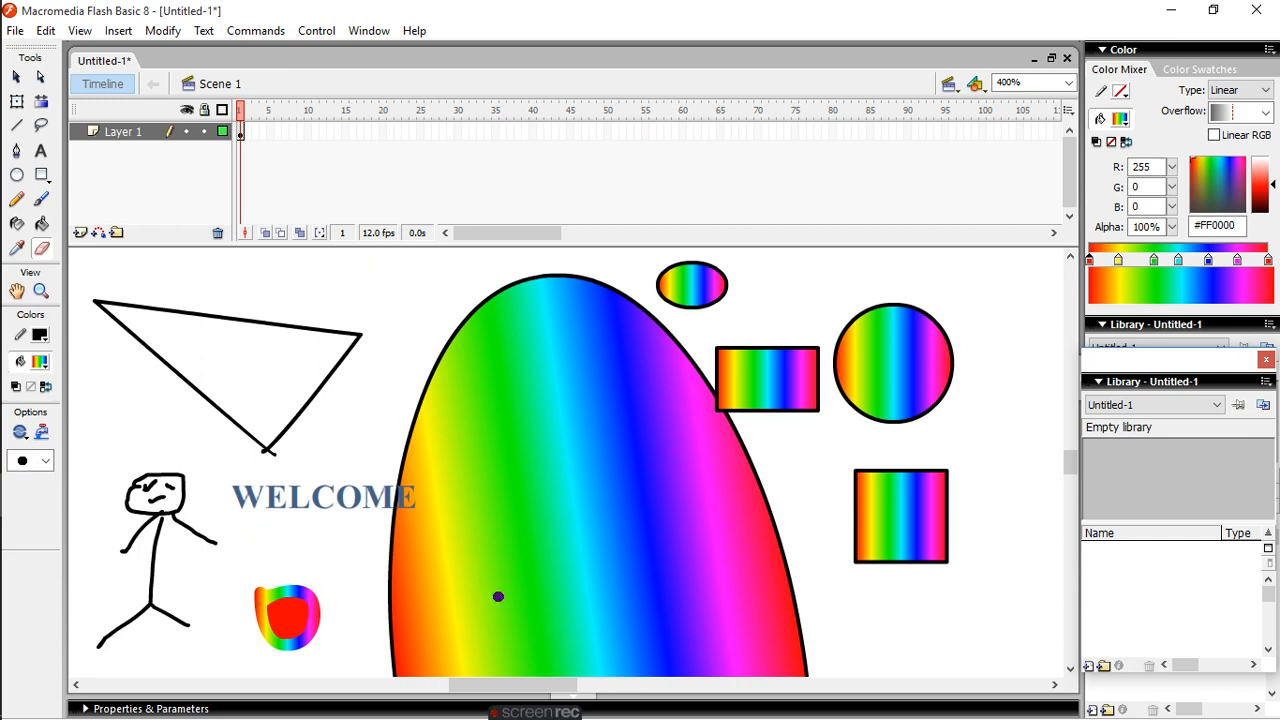
- Pan the stage to the large ellipse's lower end and back up to the other drawings with the Hand tool
left_click(20, 290)
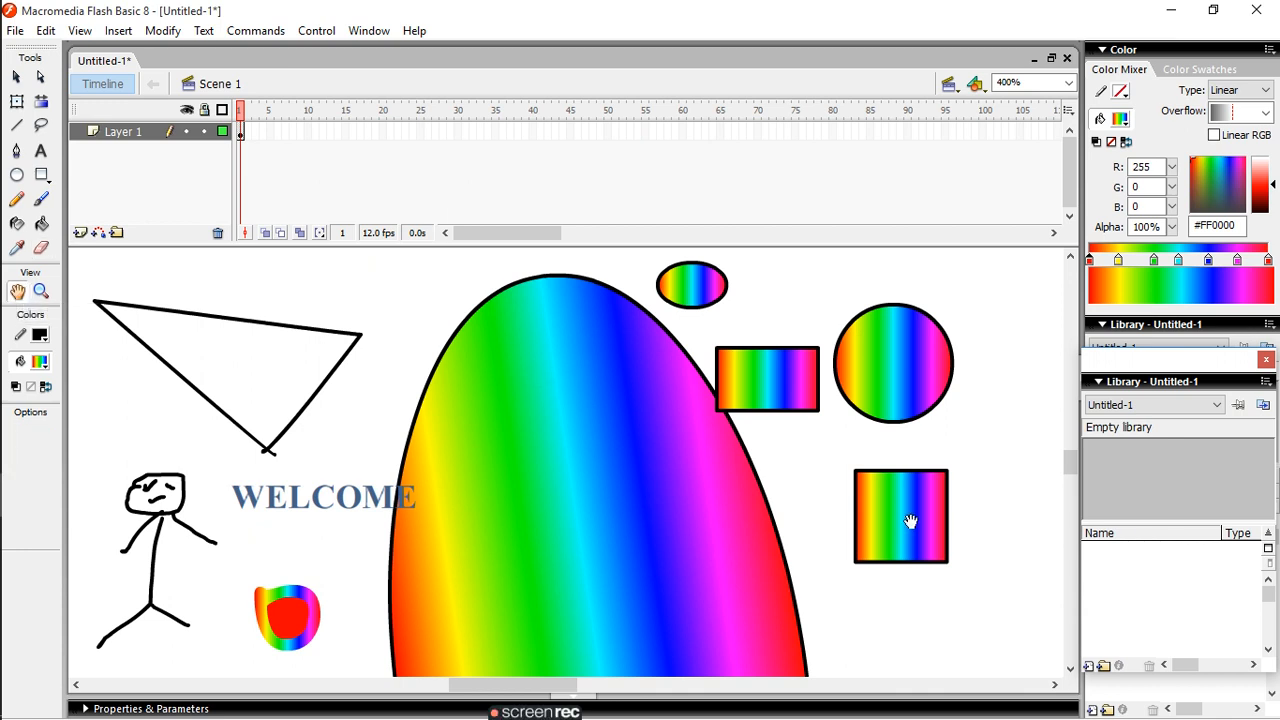
left_click_drag(812, 539, 835, 321)
left_click_drag(869, 456, 871, 228)
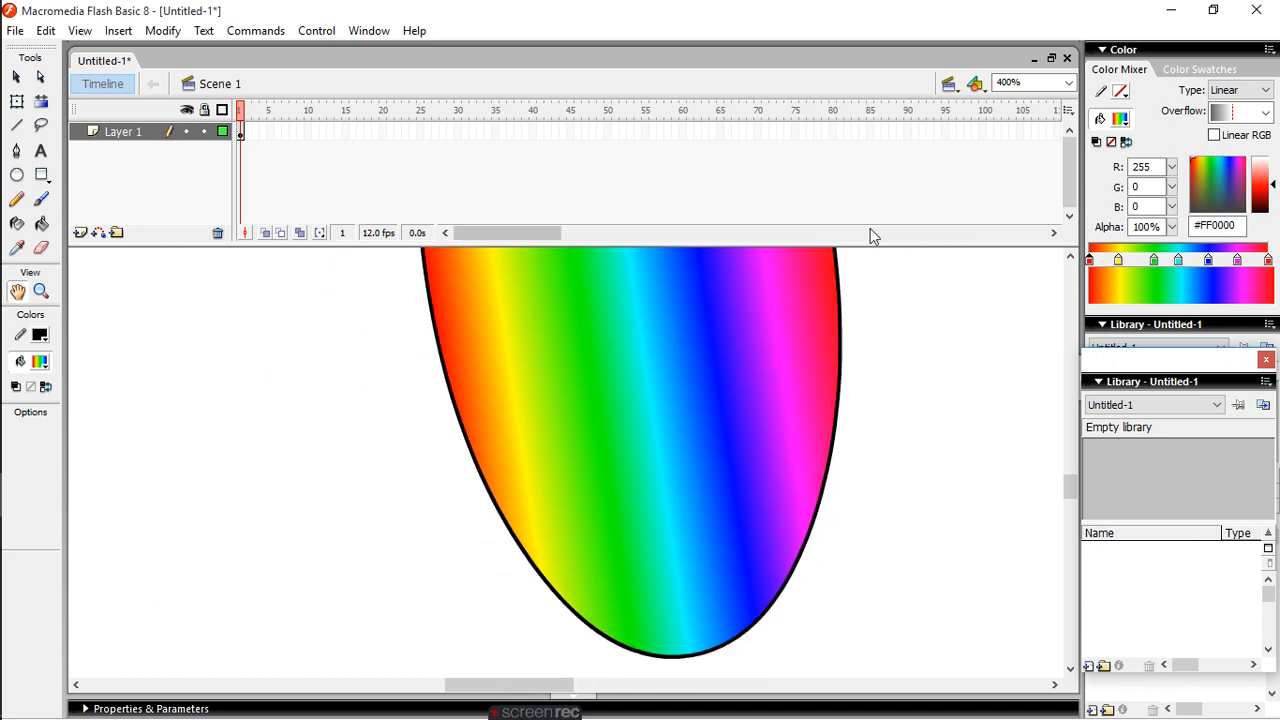
mouse_move(897, 374)
left_mouse_down()
mouse_move(906, 287)
mouse_move(886, 623)
left_mouse_up()
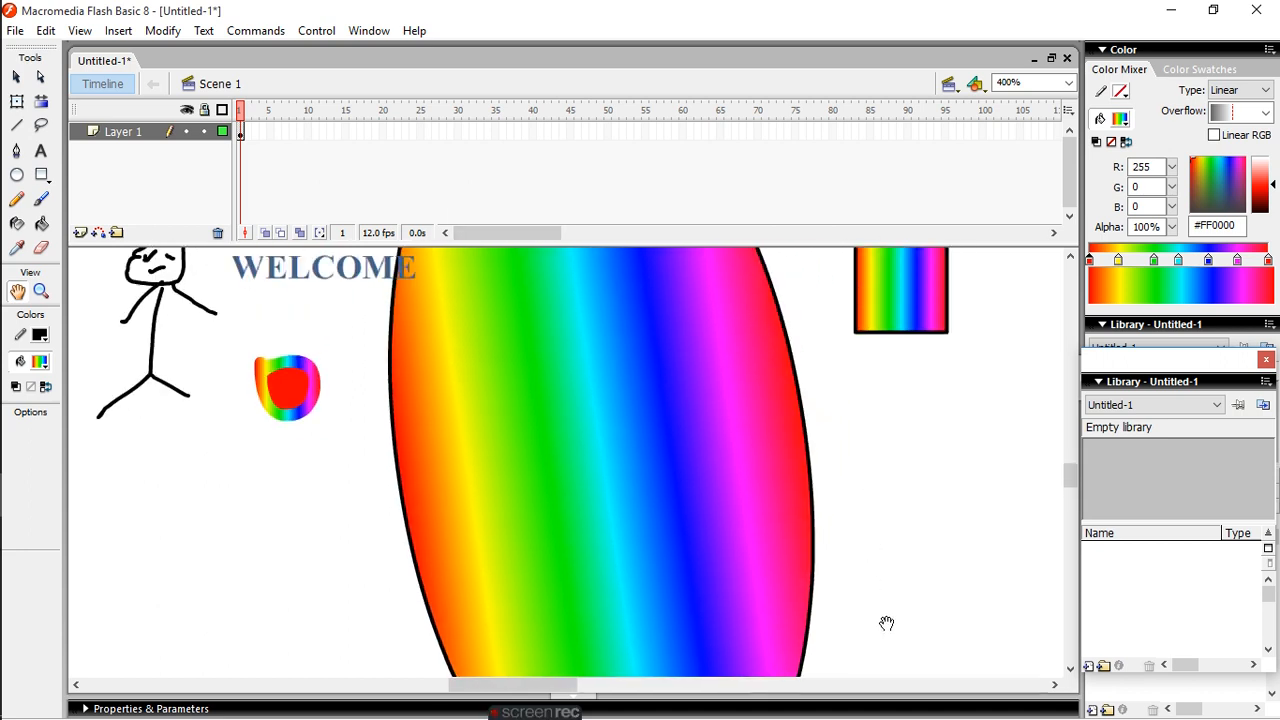
left_click_drag(898, 491, 888, 716)
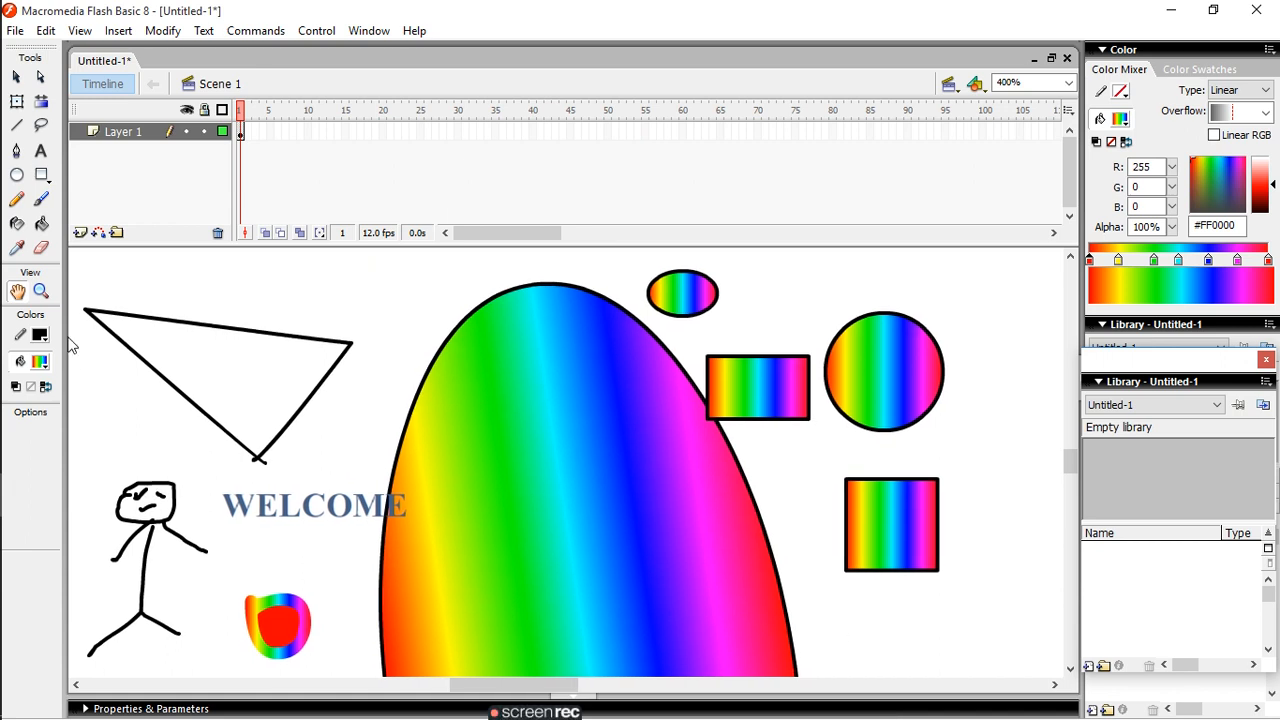
- Magnify the area around the large ellipse to 800%, and reduce the view to 200% with the Zoom tool
left_click(41, 291)
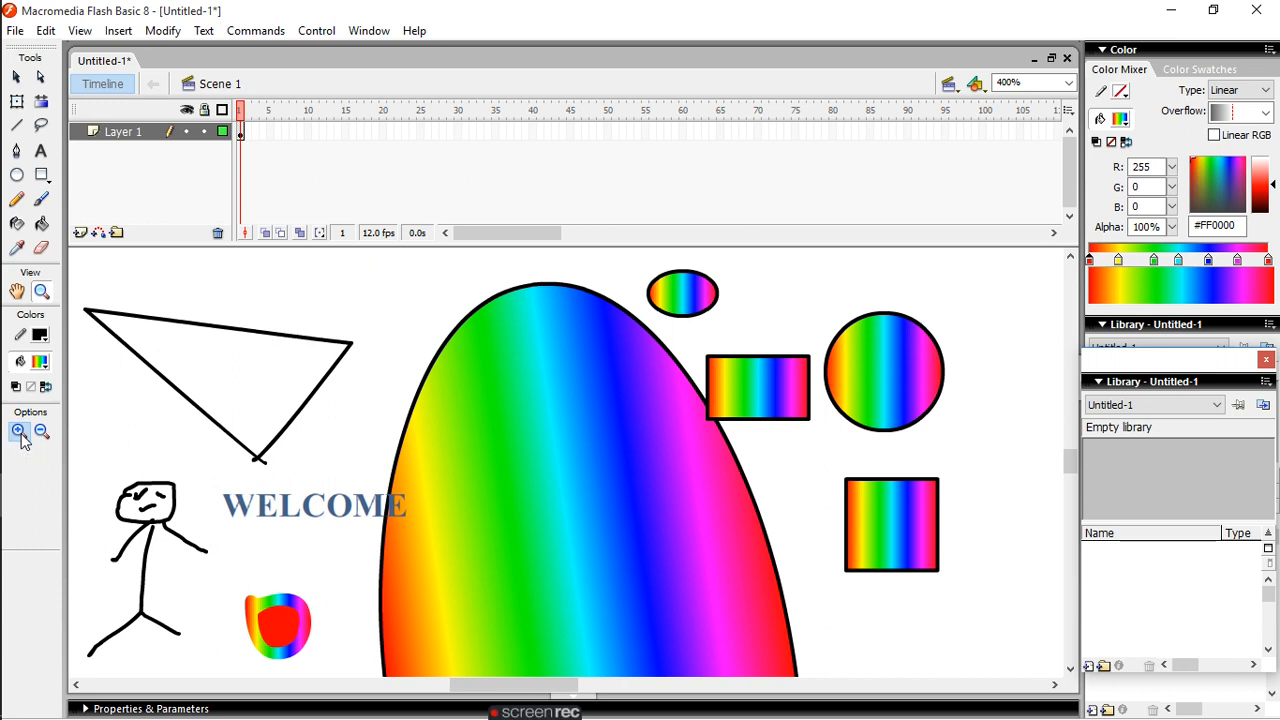
left_click(461, 408)
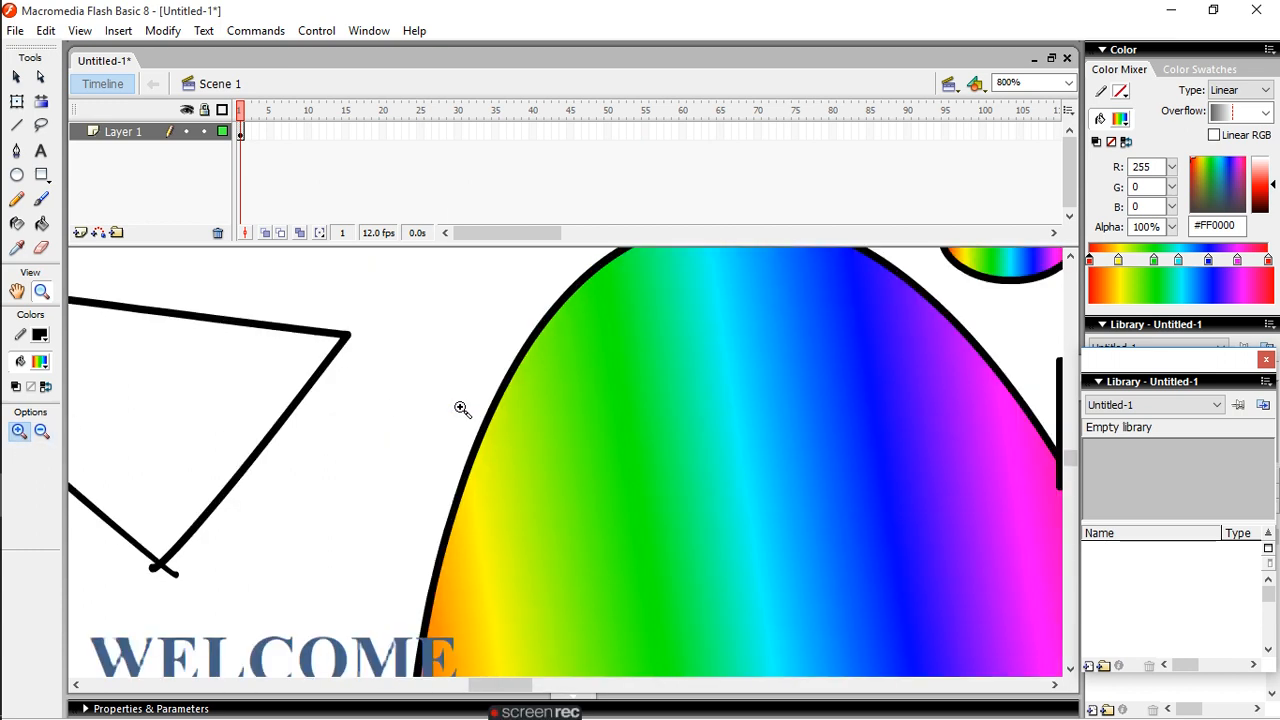
left_click(41, 431)
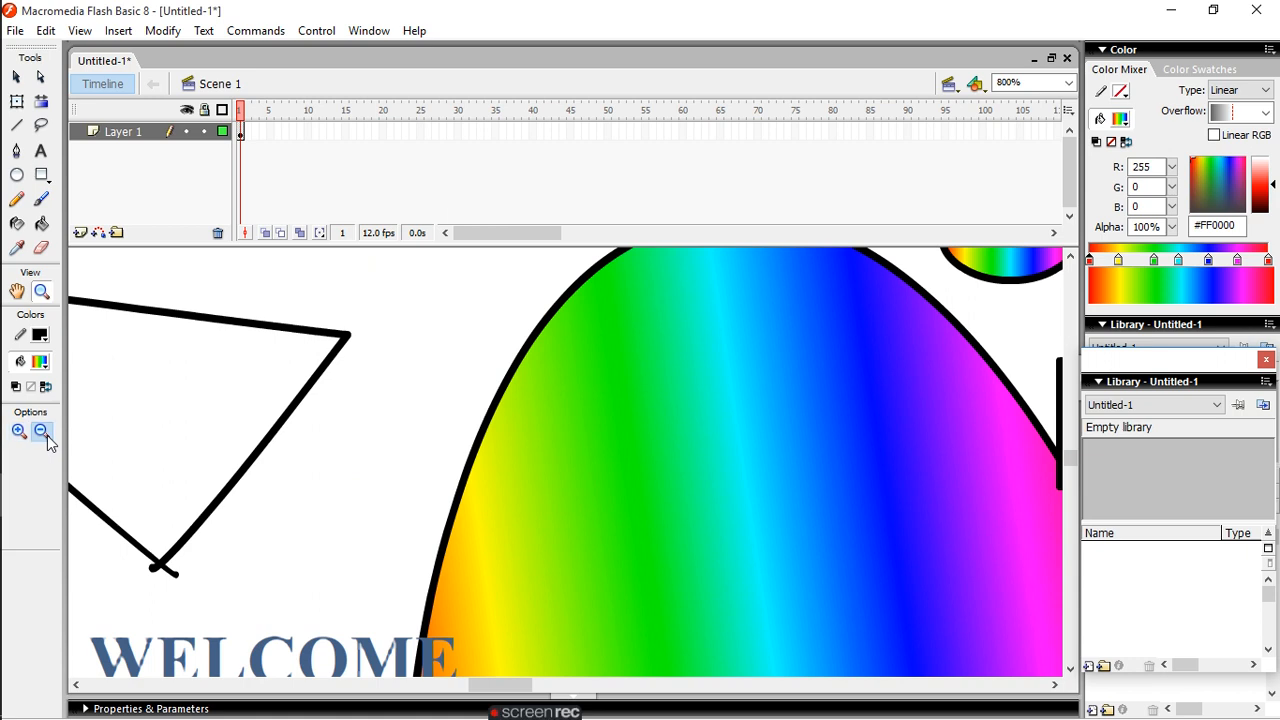
left_click(368, 441)
left_click(368, 441)
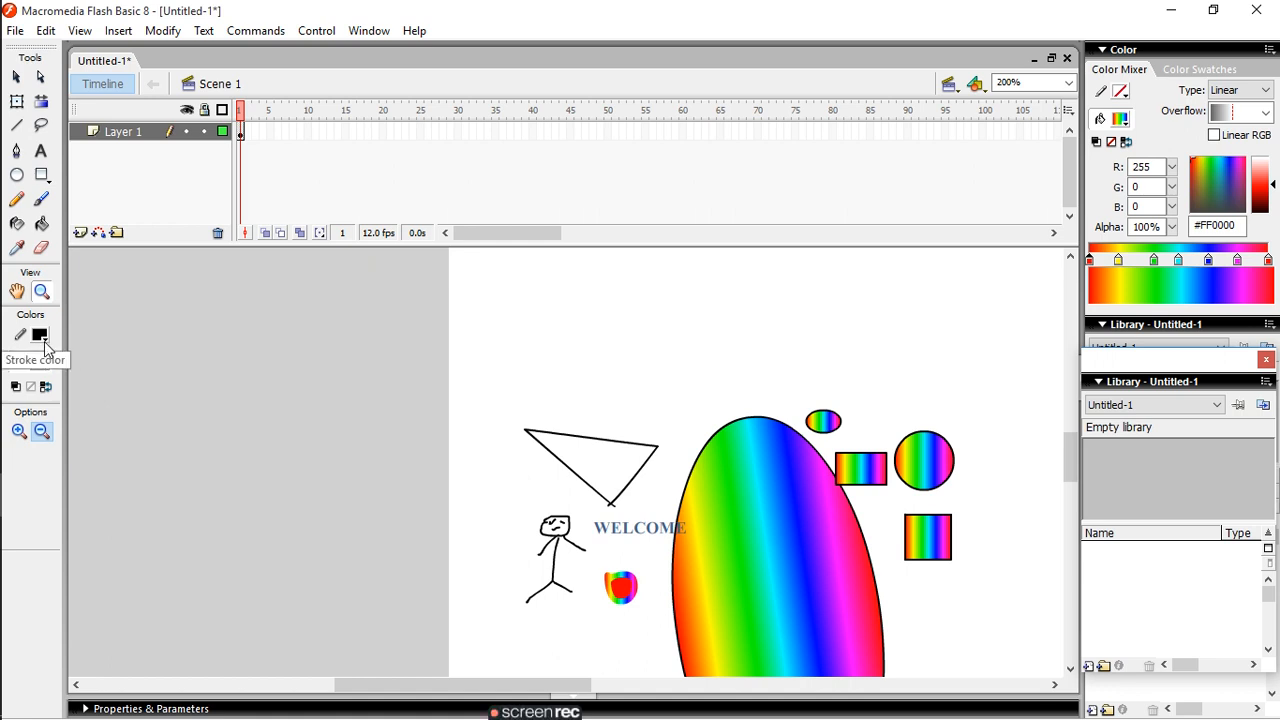
- Set the stroke colour to red #FF0000, and paint two tick-shaped strokes above the triangle with the Brush tool
left_click(45, 340)
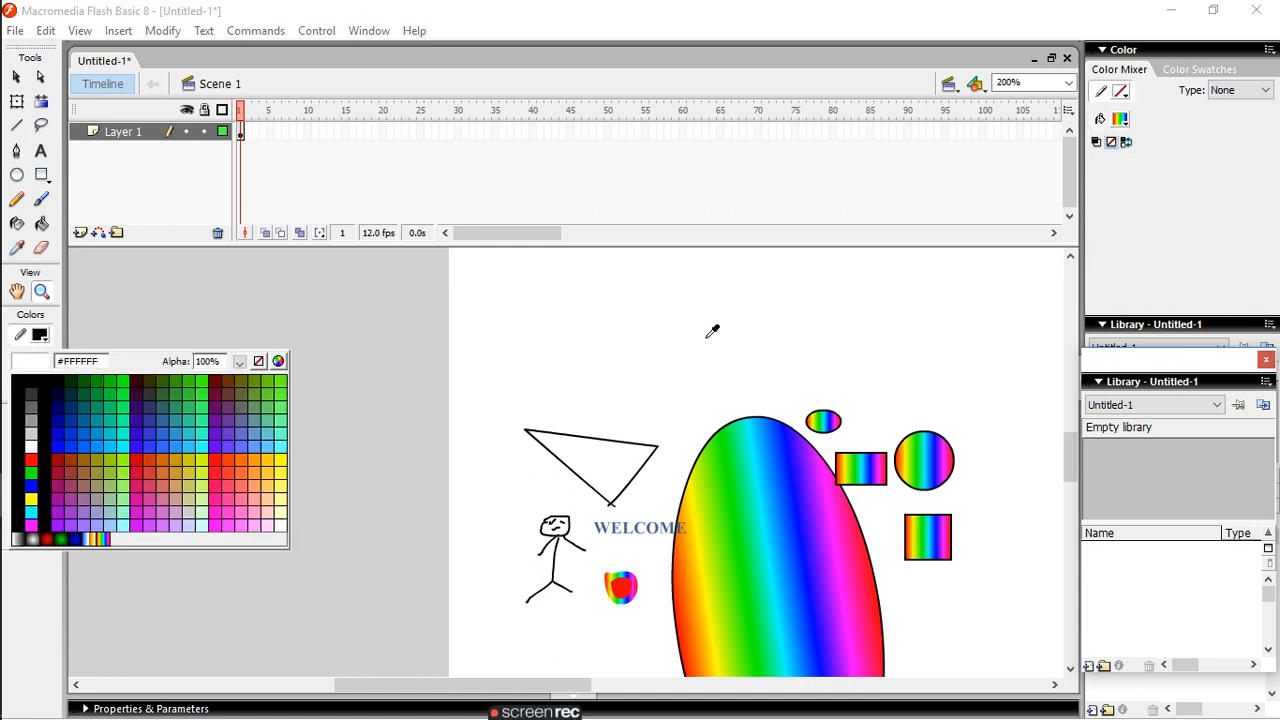
left_click(31, 459)
left_click(44, 205)
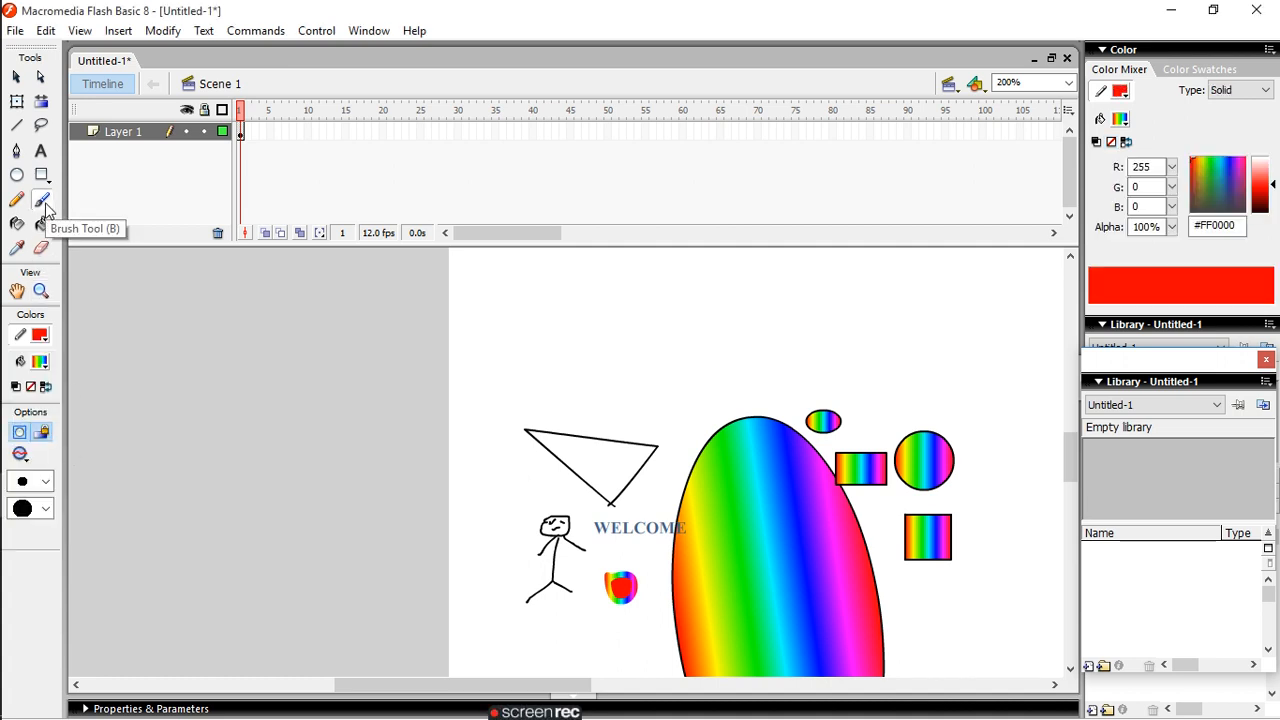
left_click_drag(545, 416, 694, 345)
left_click_drag(464, 344, 588, 302)
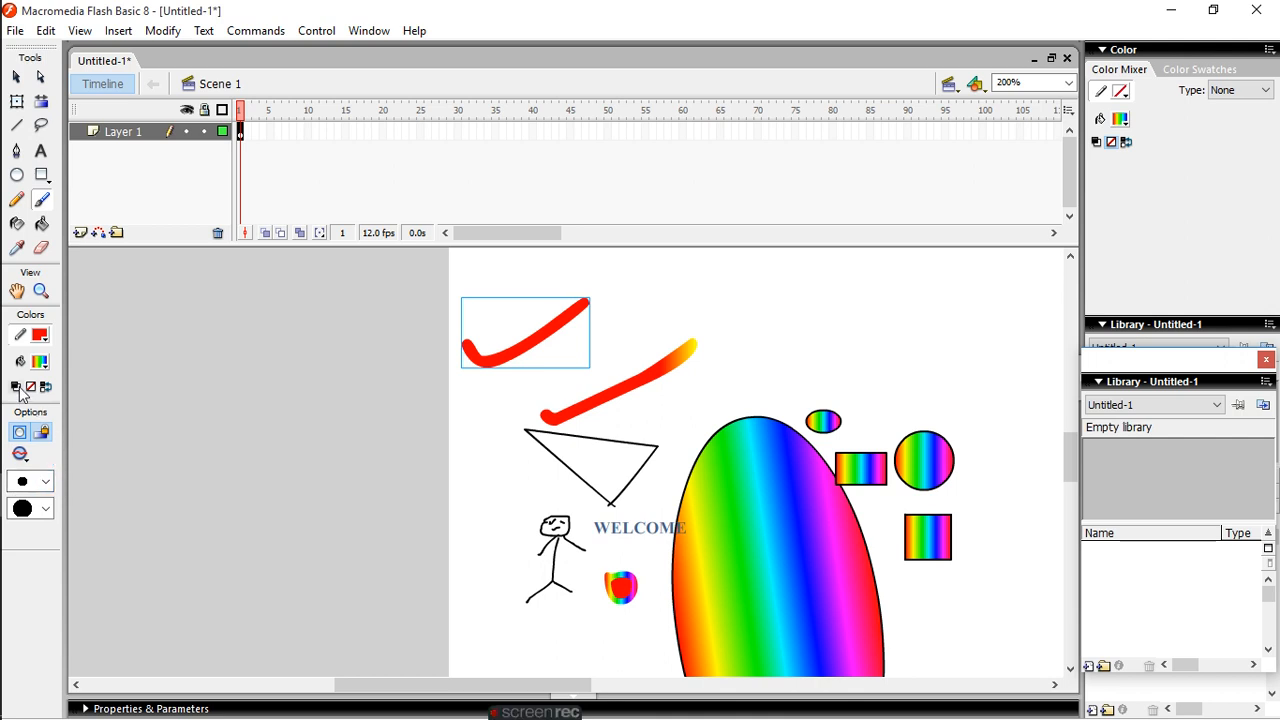
- Recolour the selected upper tick stroke with a solid blue #0000FF fill
left_click(43, 368)
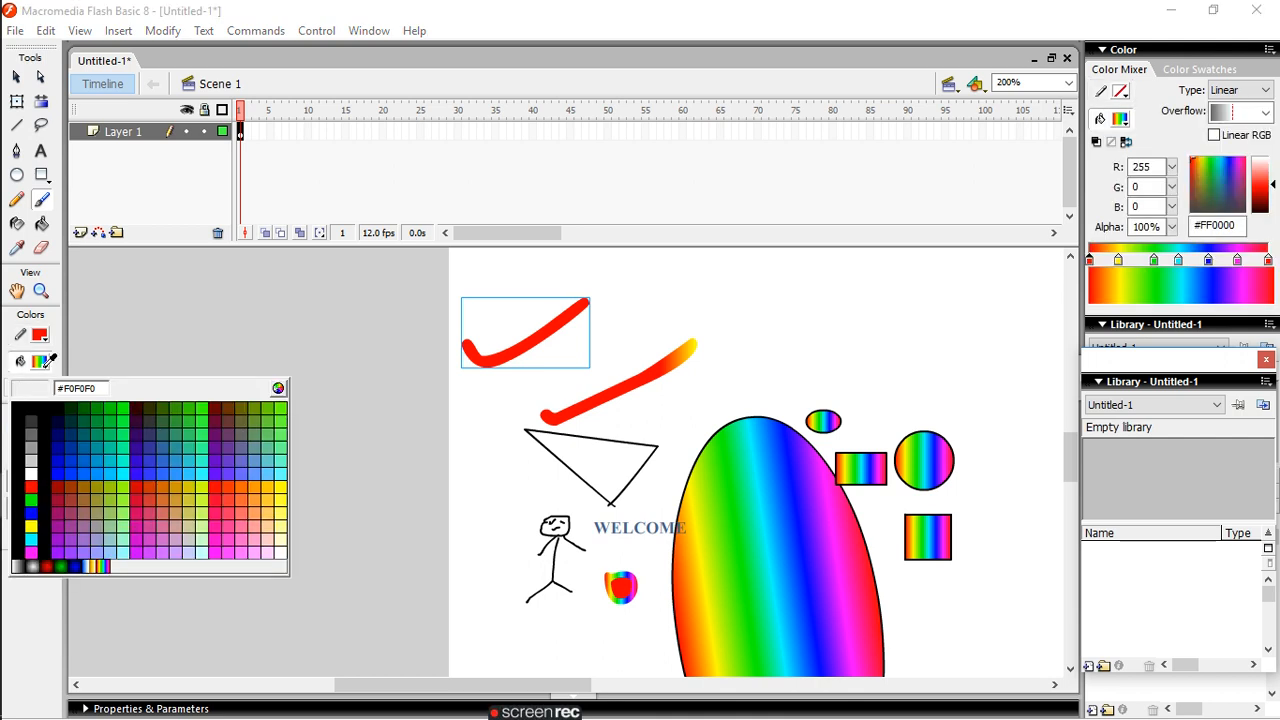
left_click(32, 512)
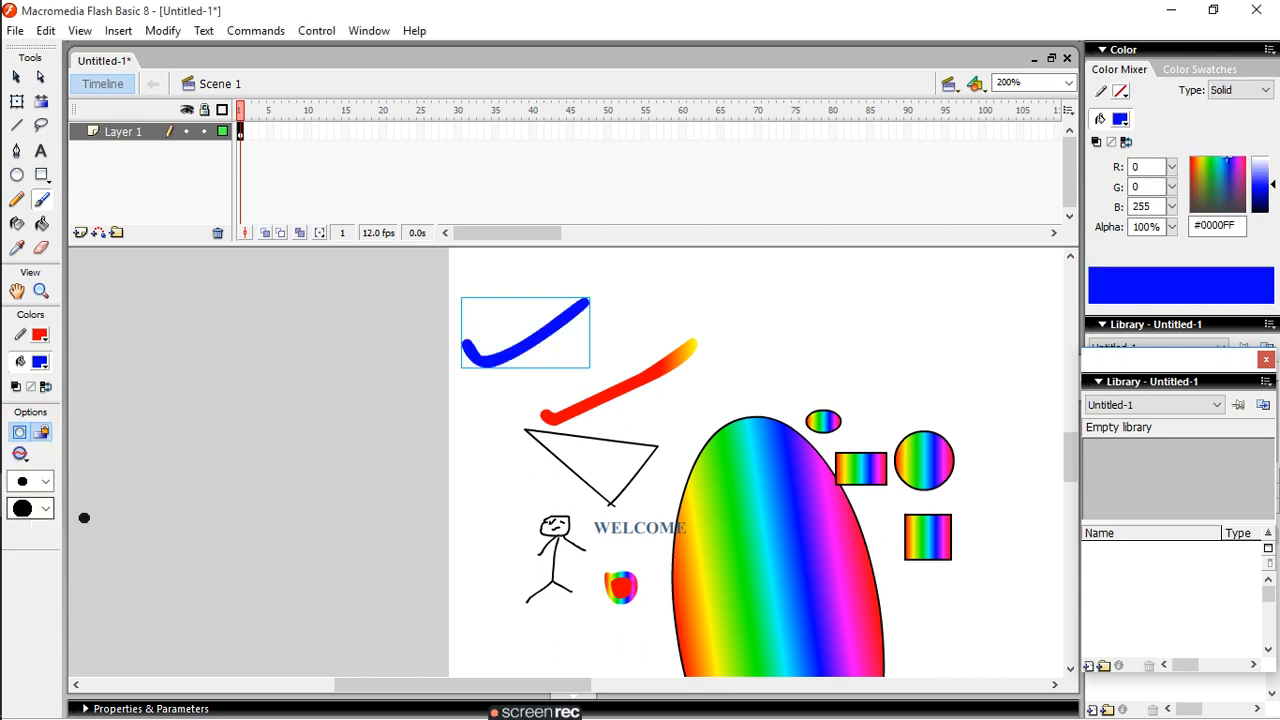
- Set the fill colour to yellow #FFFF00 and fill the large ellipse with it using the Paint Bucket tool
mouse_move(5, 440)
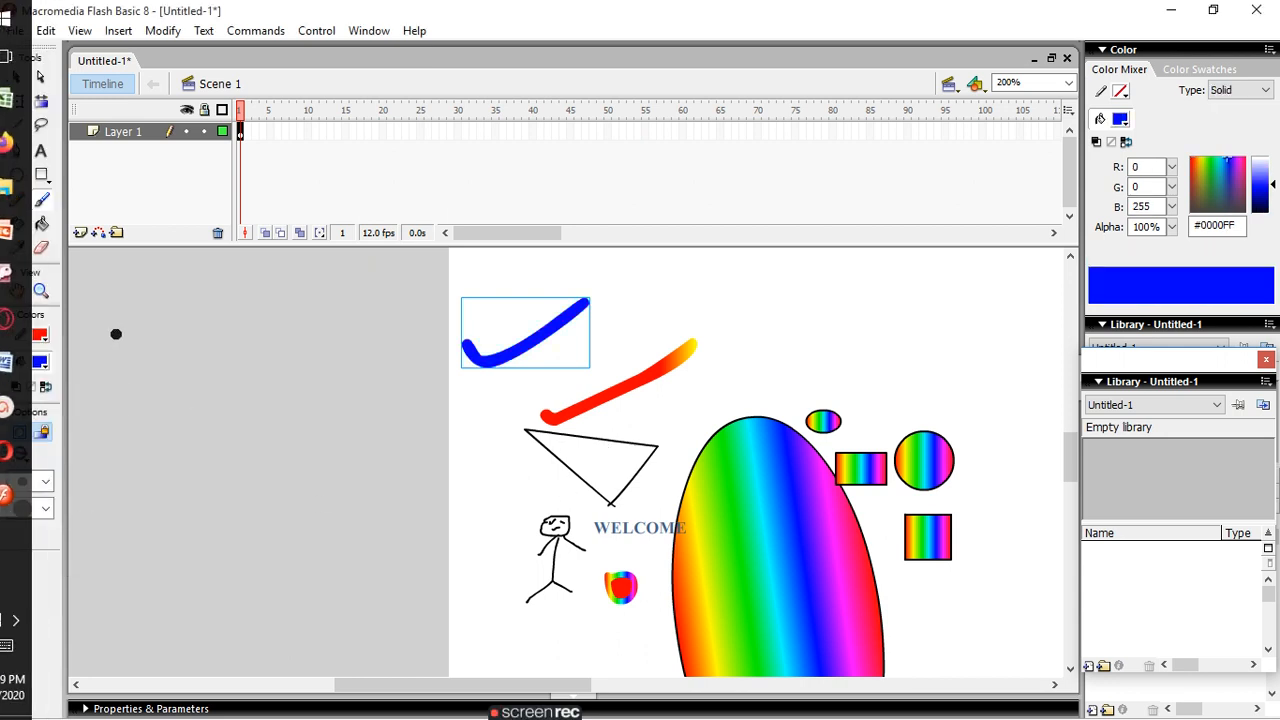
left_click(42, 226)
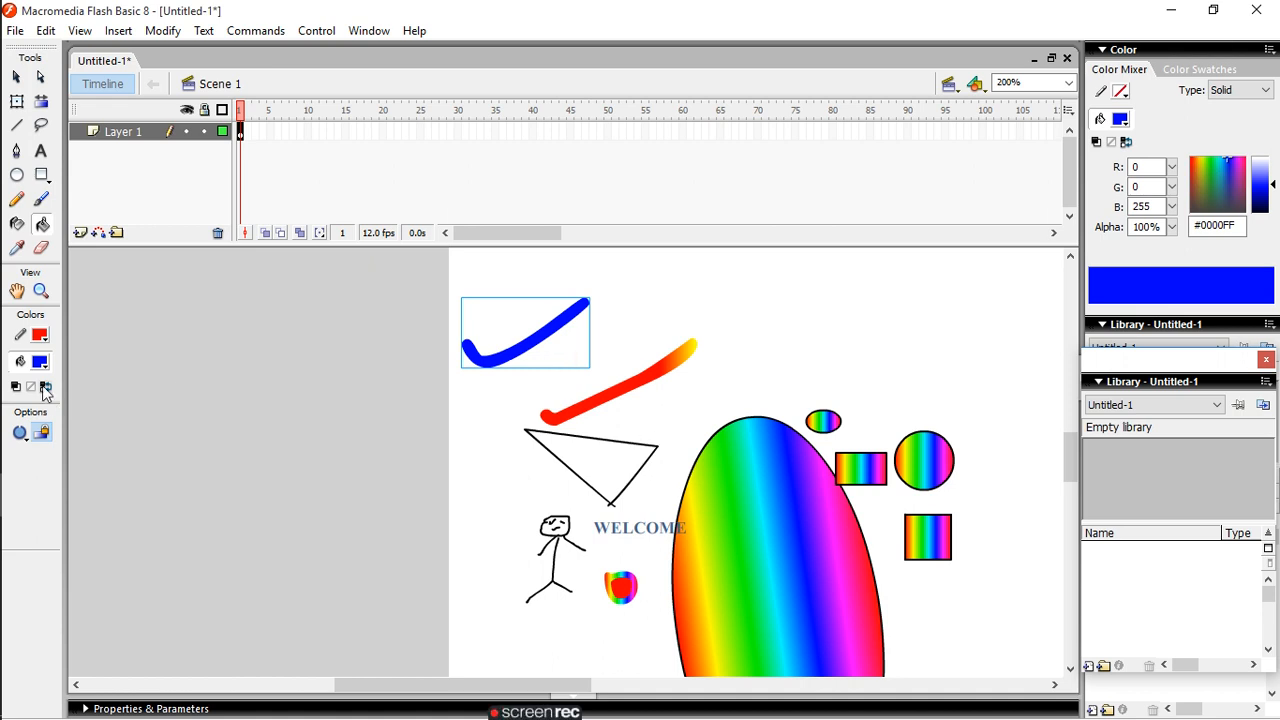
left_click(40, 362)
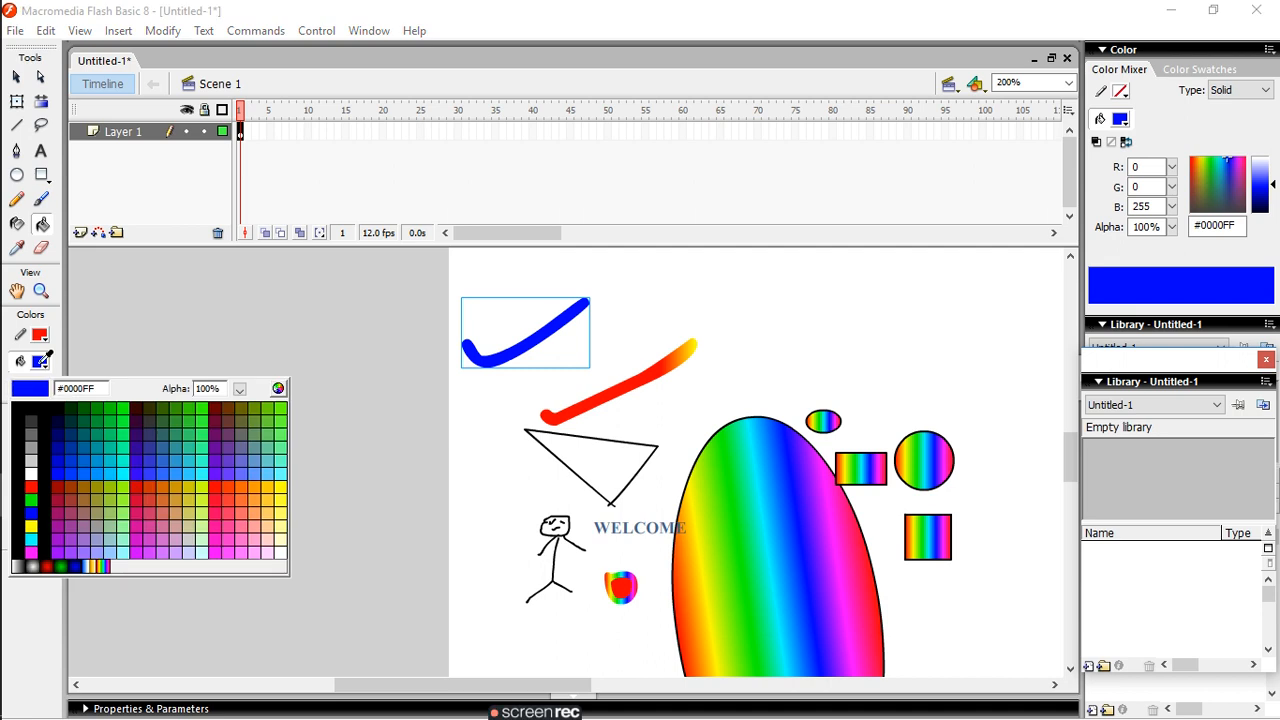
left_click(31, 526)
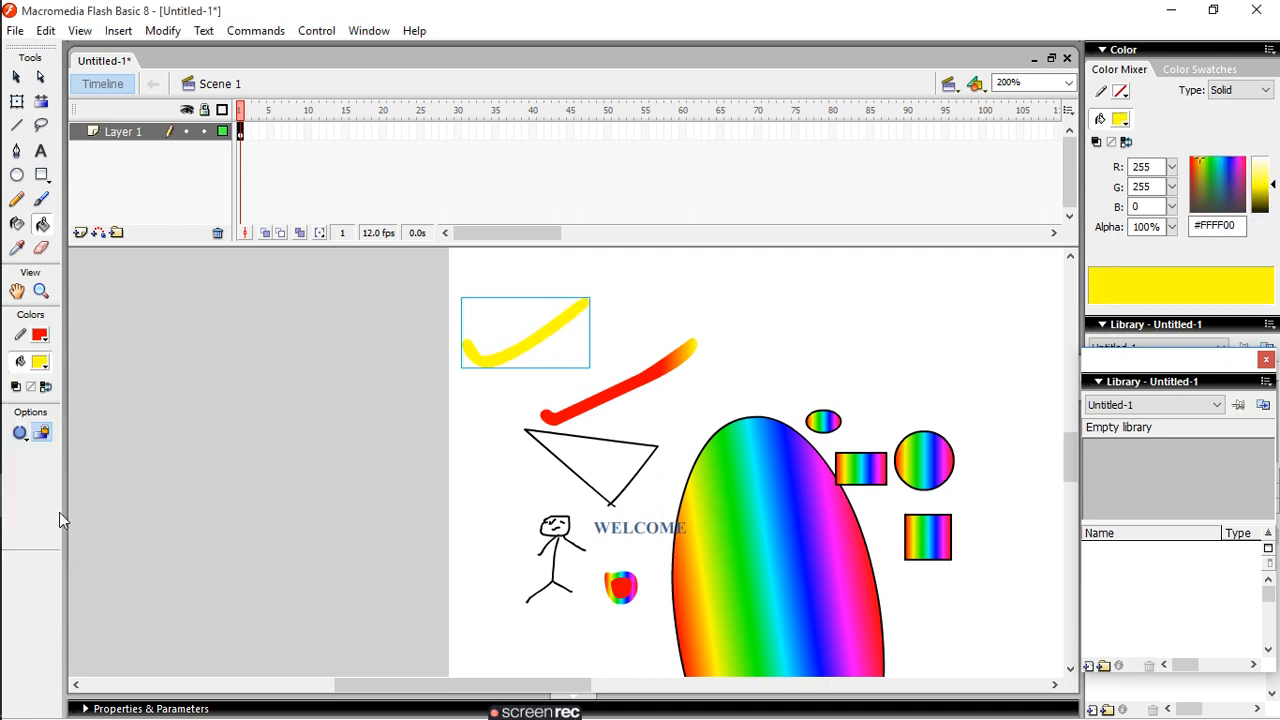
left_click(781, 503)
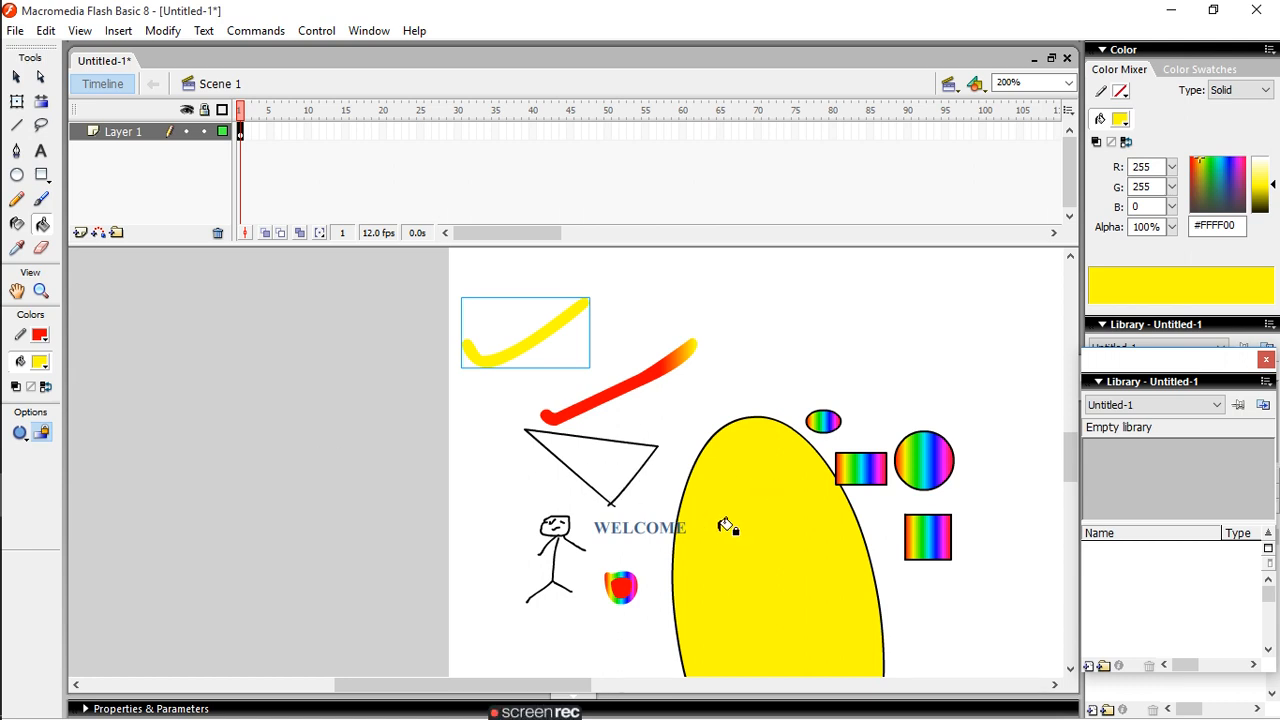
- Reset the stroke and fill to the default black and white, and swap the two colours forth and back
left_click(20, 433)
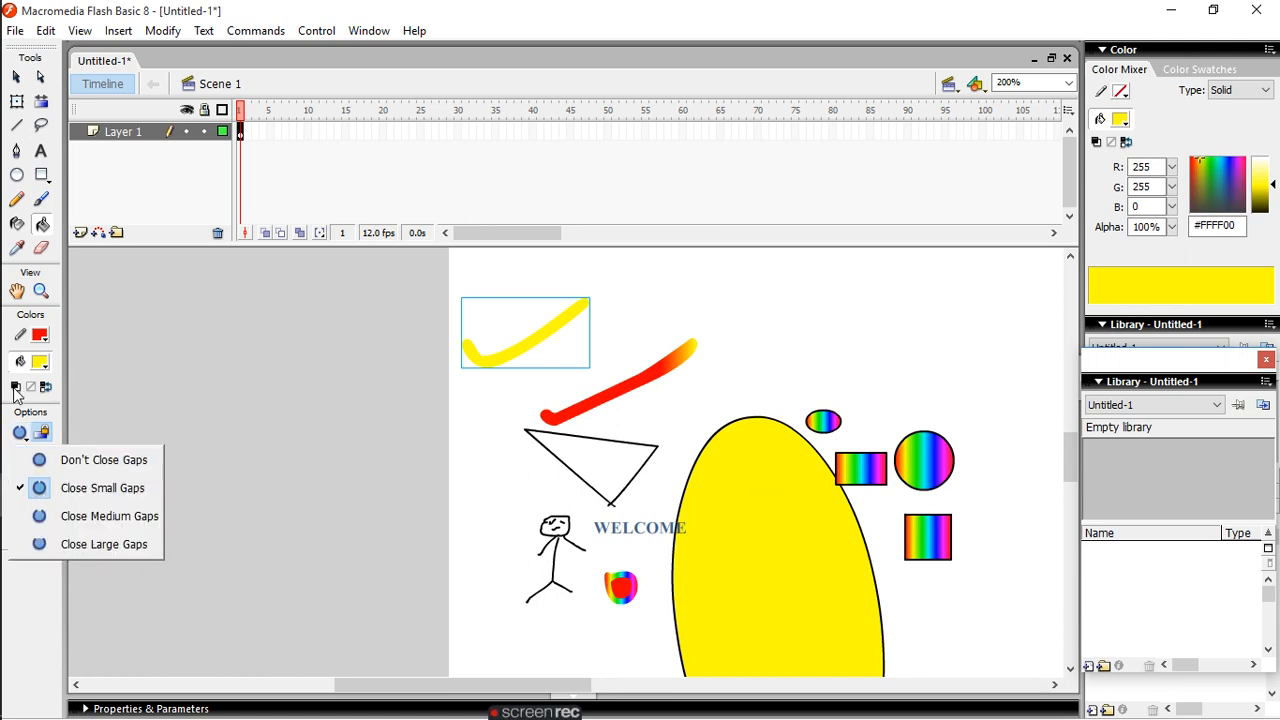
left_click(15, 387)
left_click(15, 387)
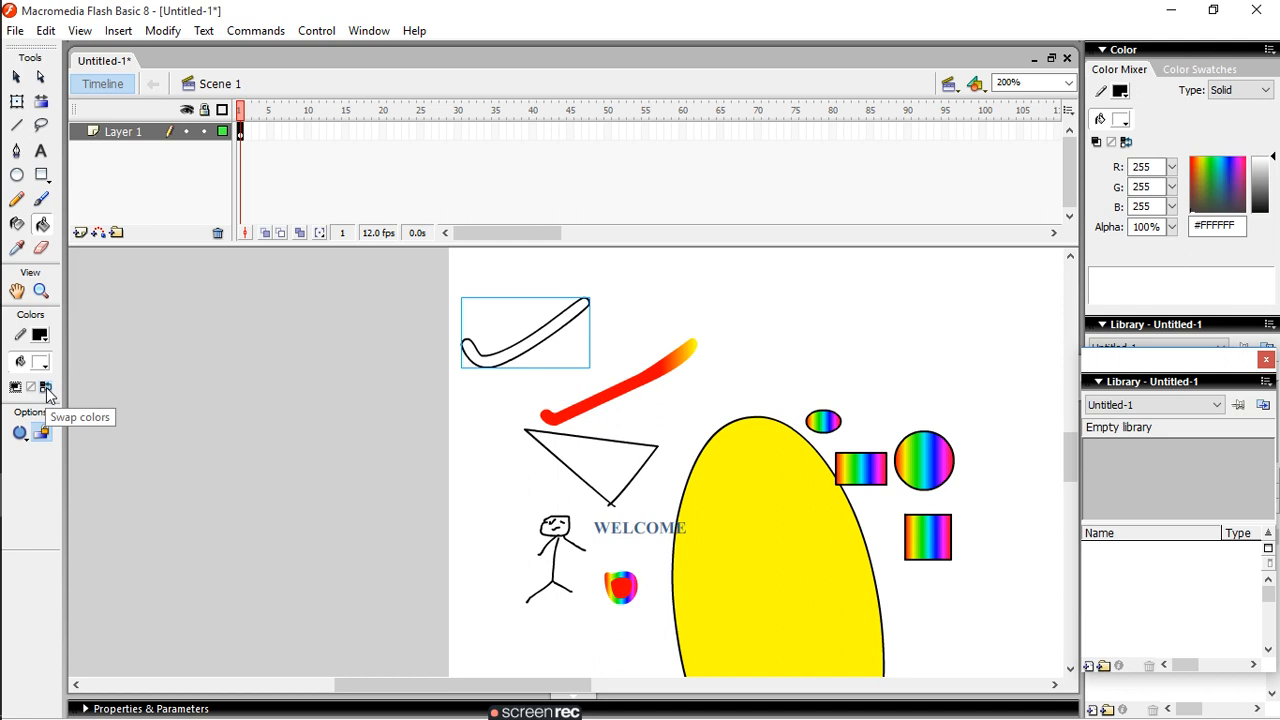
left_click(47, 393)
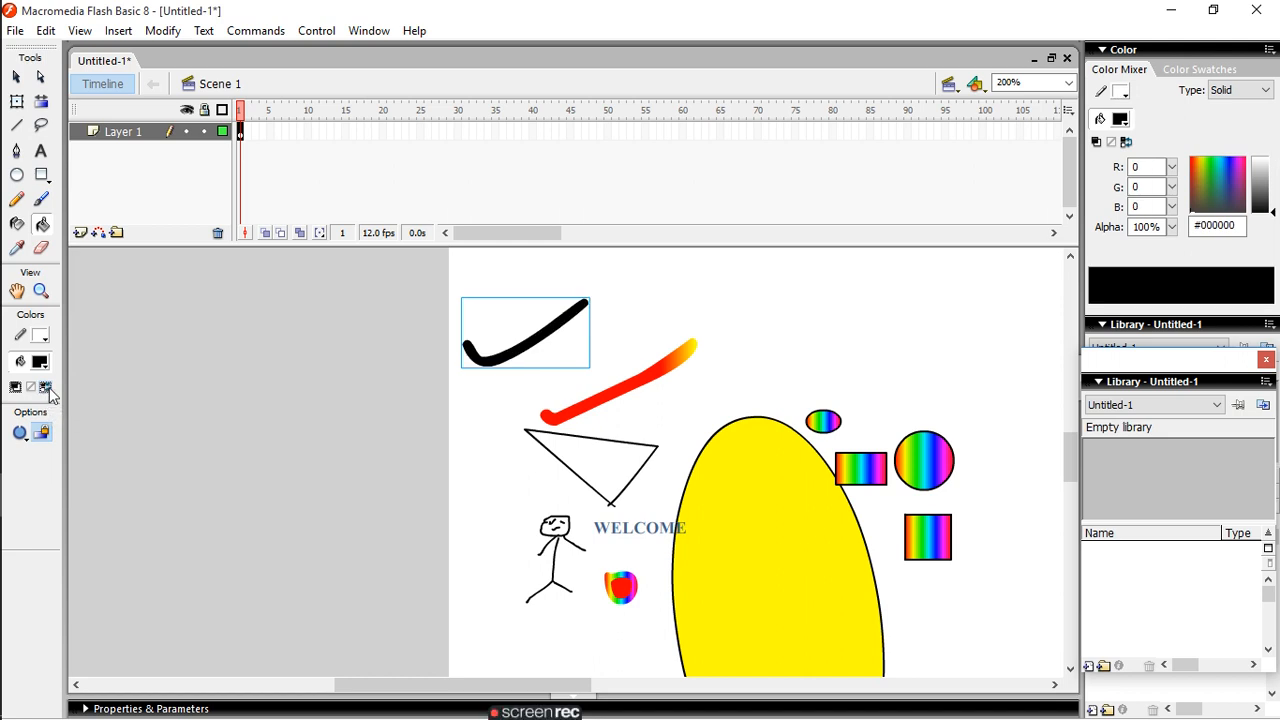
left_click(47, 393)
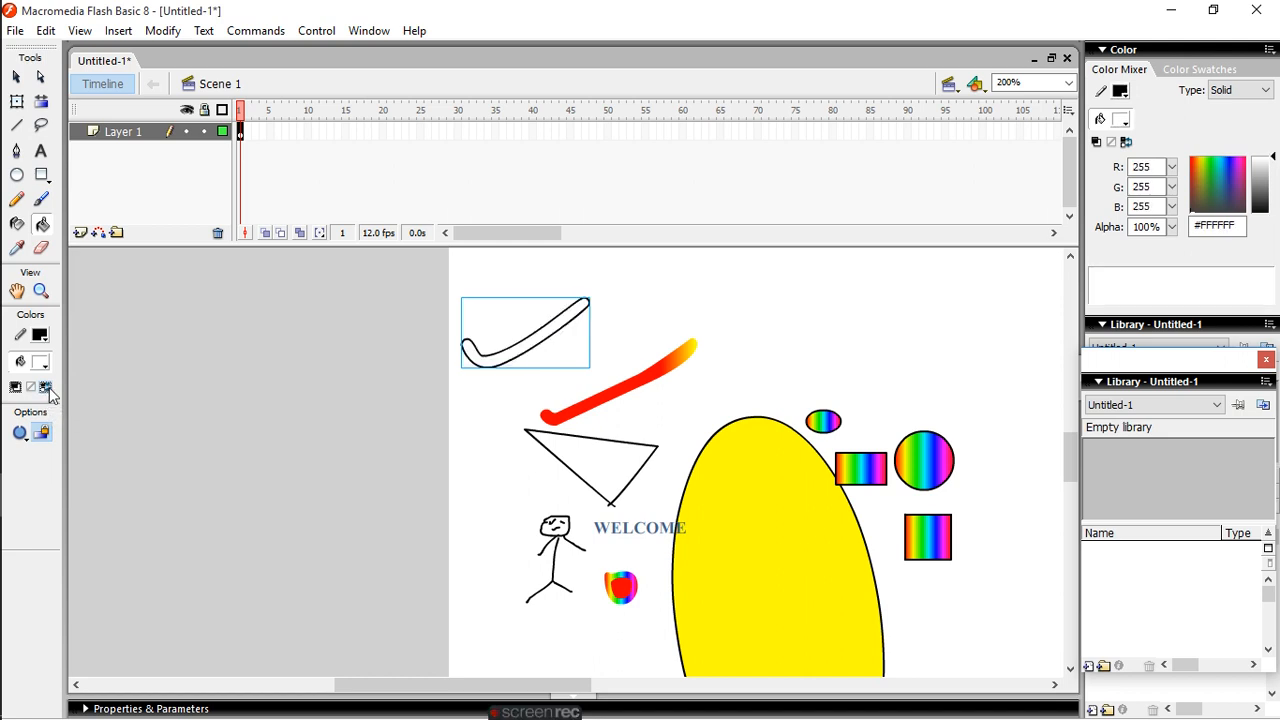
left_click(27, 438)
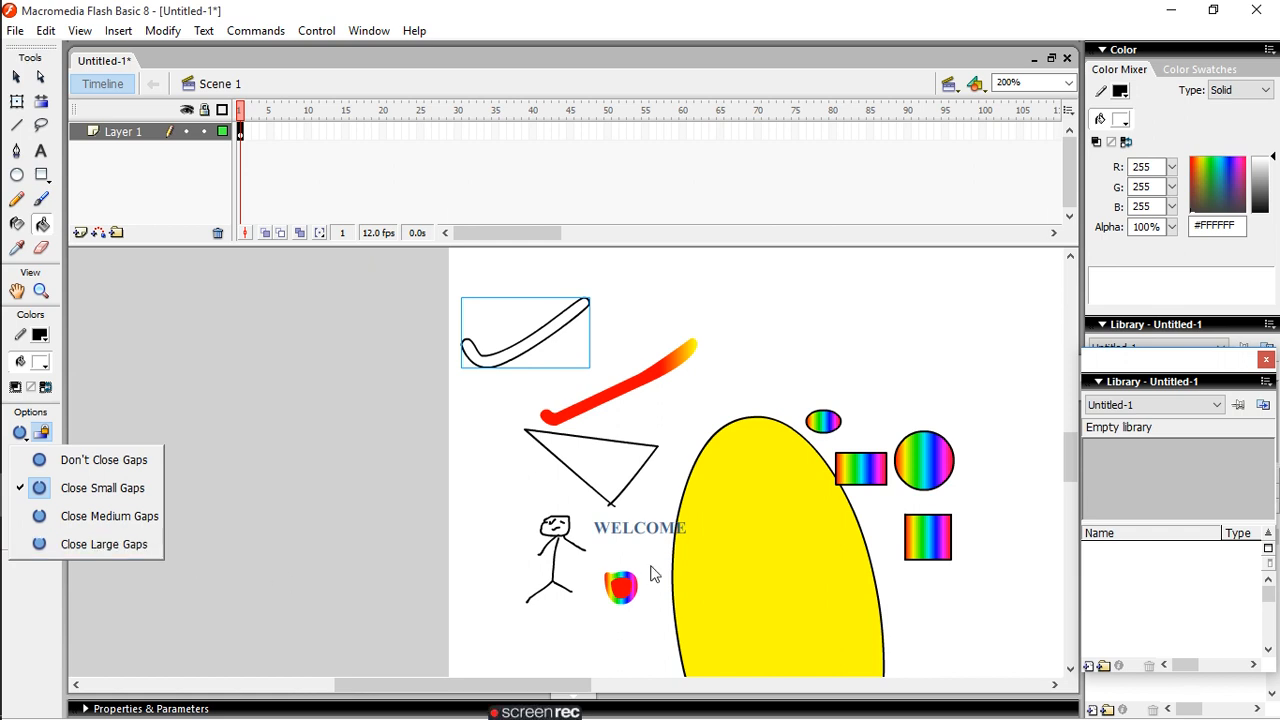
left_click(604, 487)
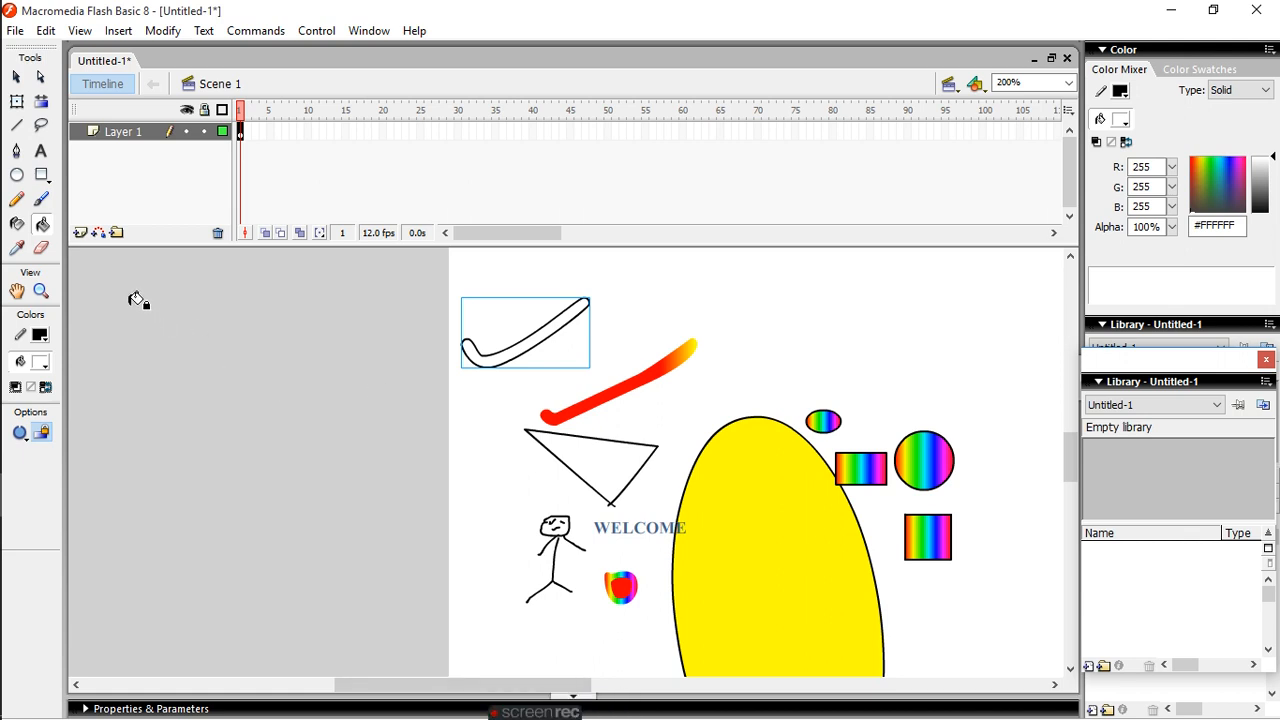
- Customize the tools panel by adding the PolyStar Tool to the Selection Tool's slot
left_click(15, 31)
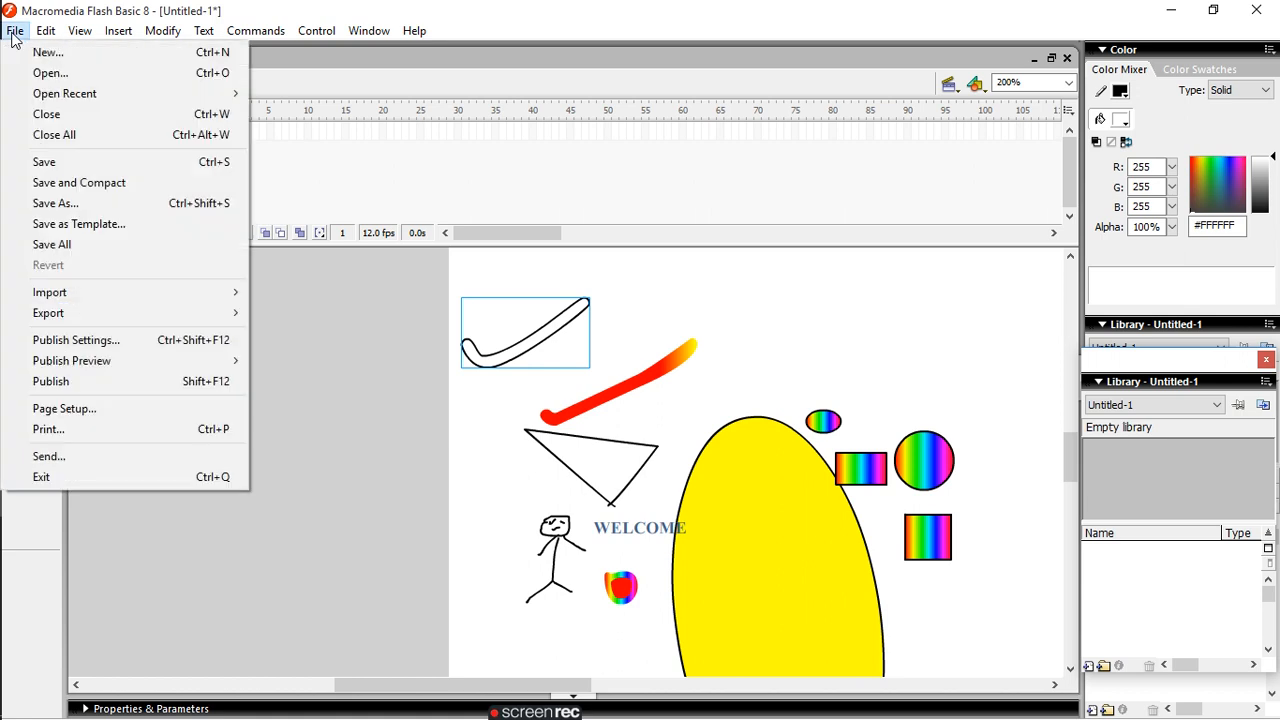
mouse_move(43, 37)
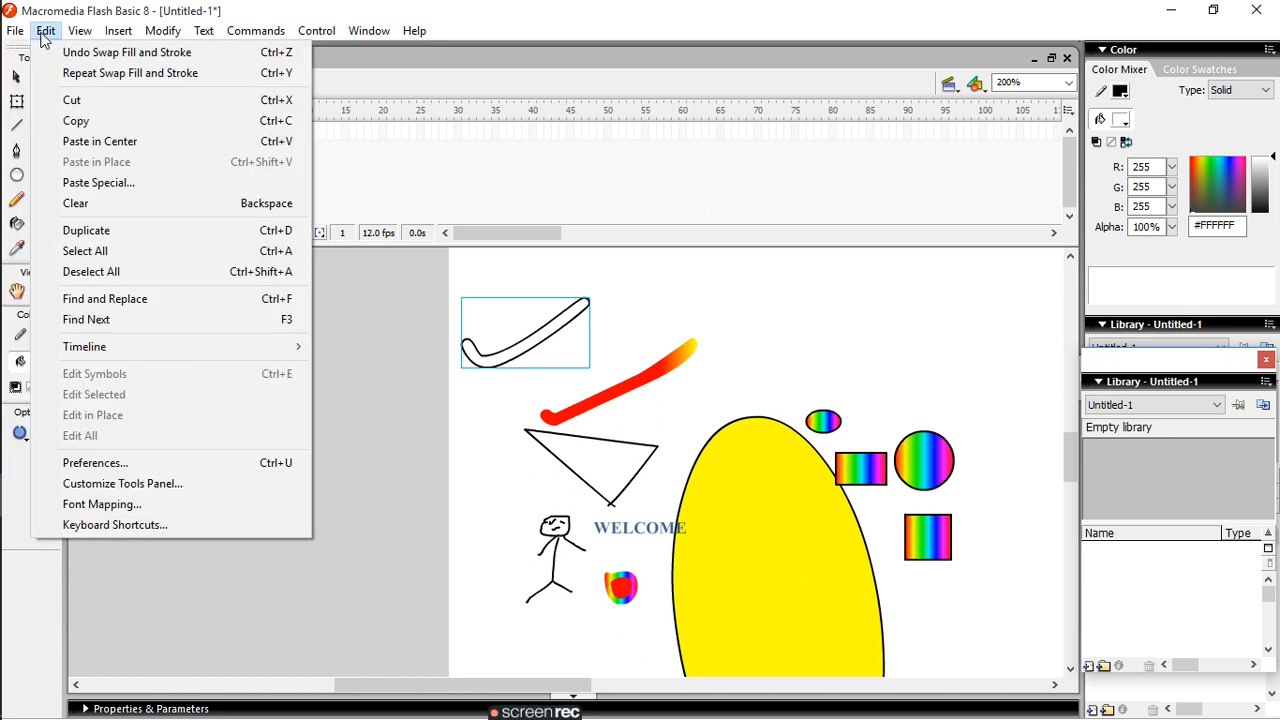
left_click(138, 488)
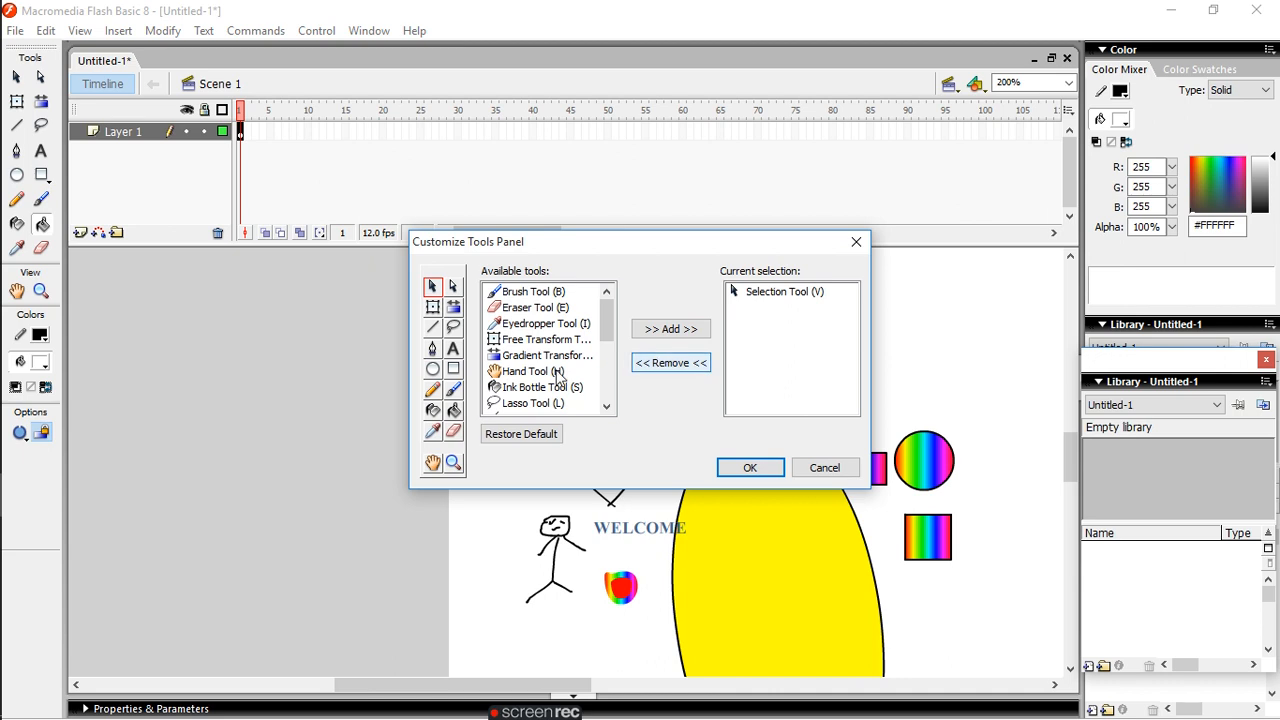
left_click(609, 390)
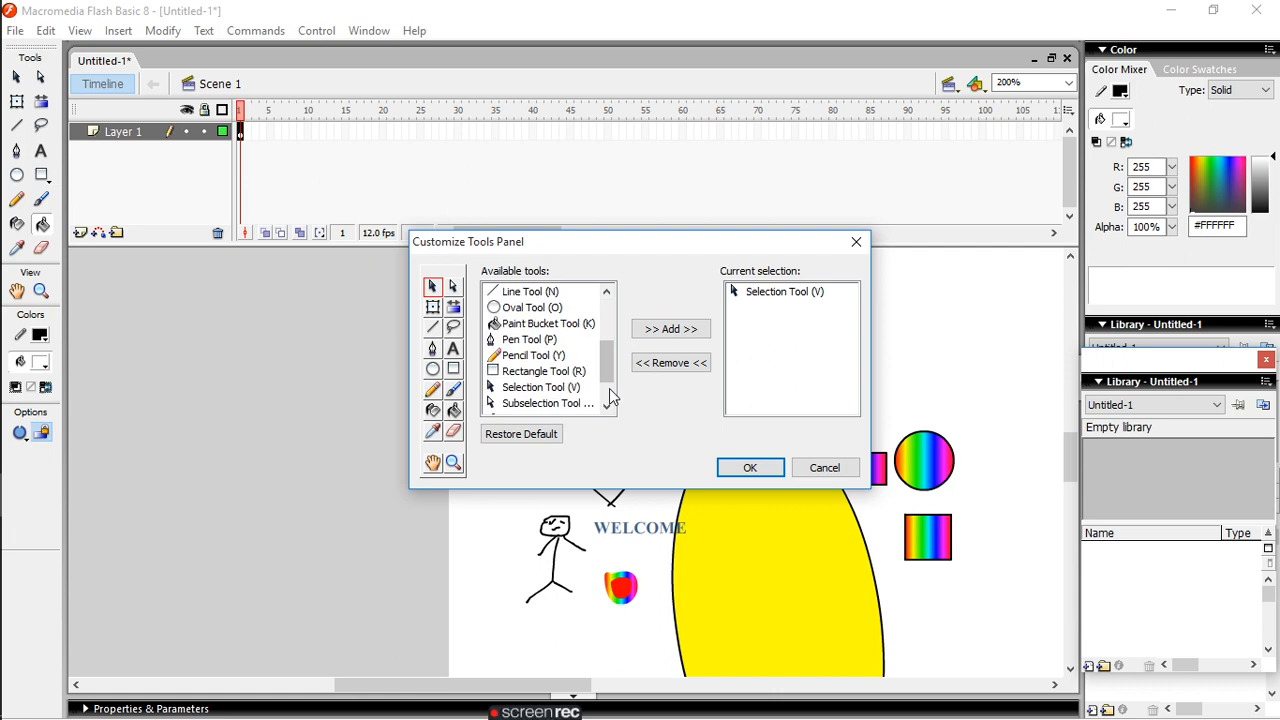
left_click(609, 388)
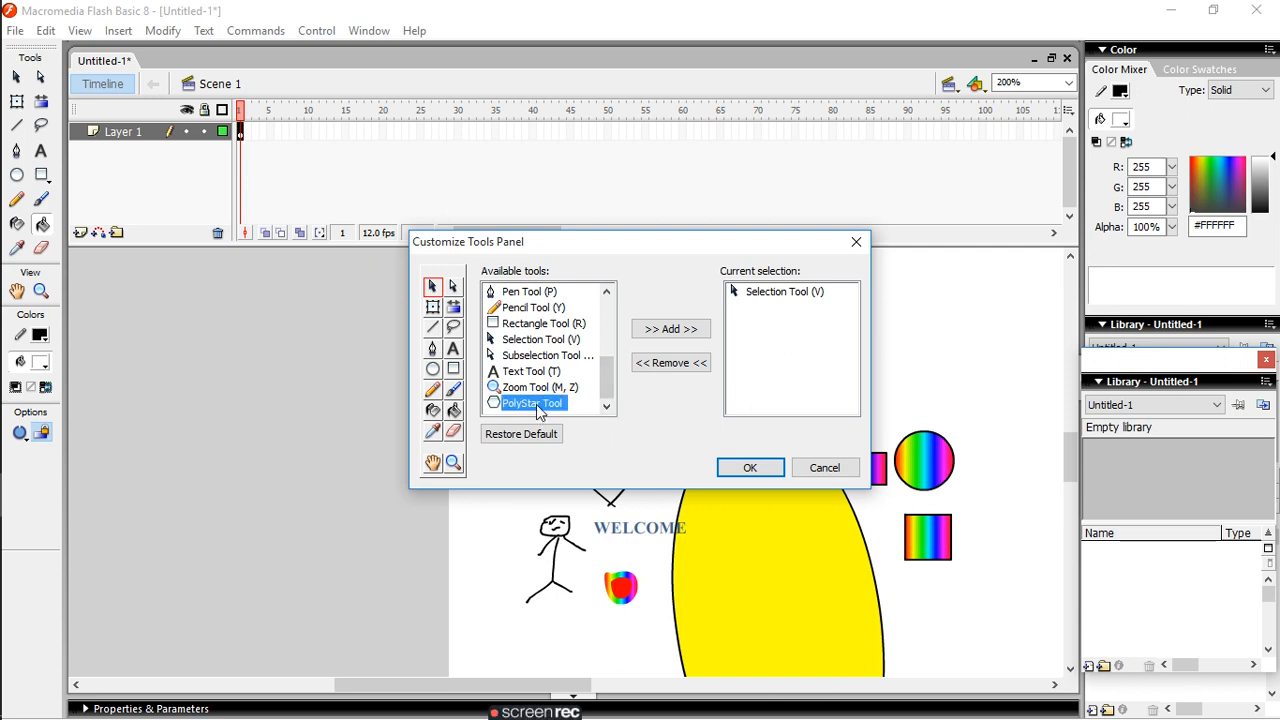
left_click(662, 332)
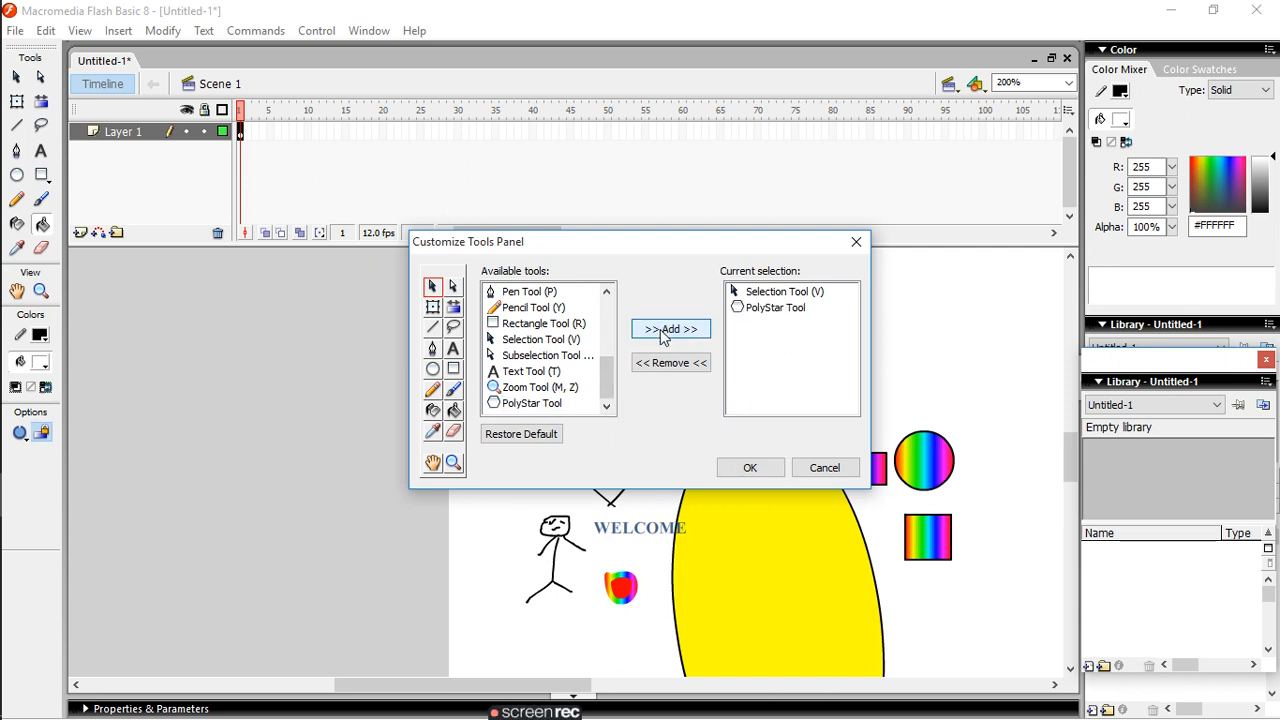
mouse_move(607, 392)
left_mouse_down()
mouse_move(601, 290)
mouse_move(608, 428)
left_mouse_up()
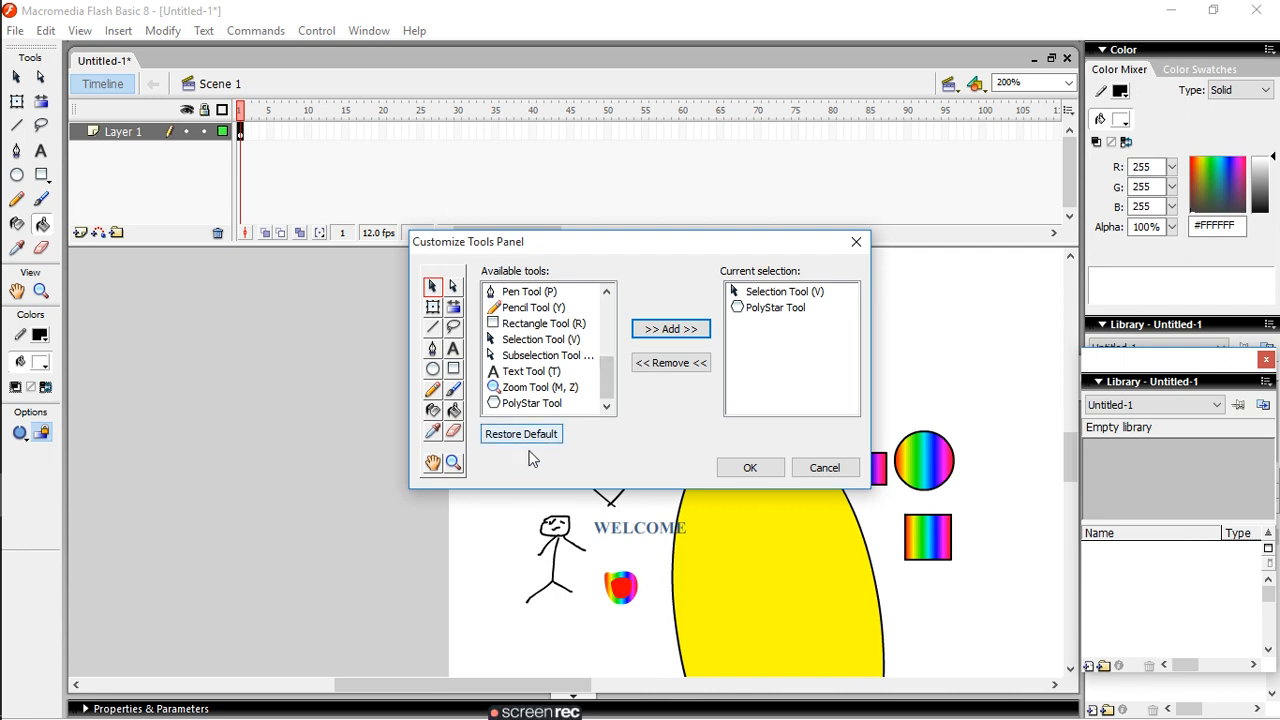
left_click(750, 467)
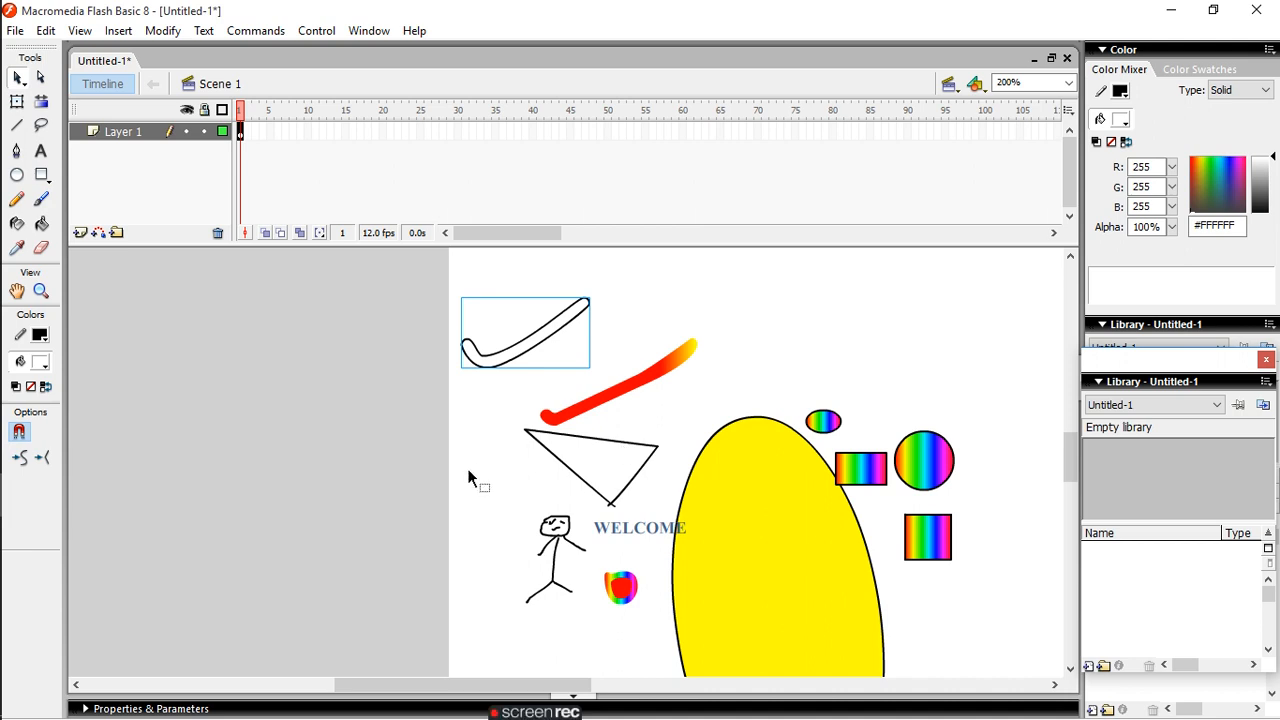
- Straighten the selected tick-shaped outline above the triangle twice with the Selection tool's Straighten option, and deselect it
left_click(42, 460)
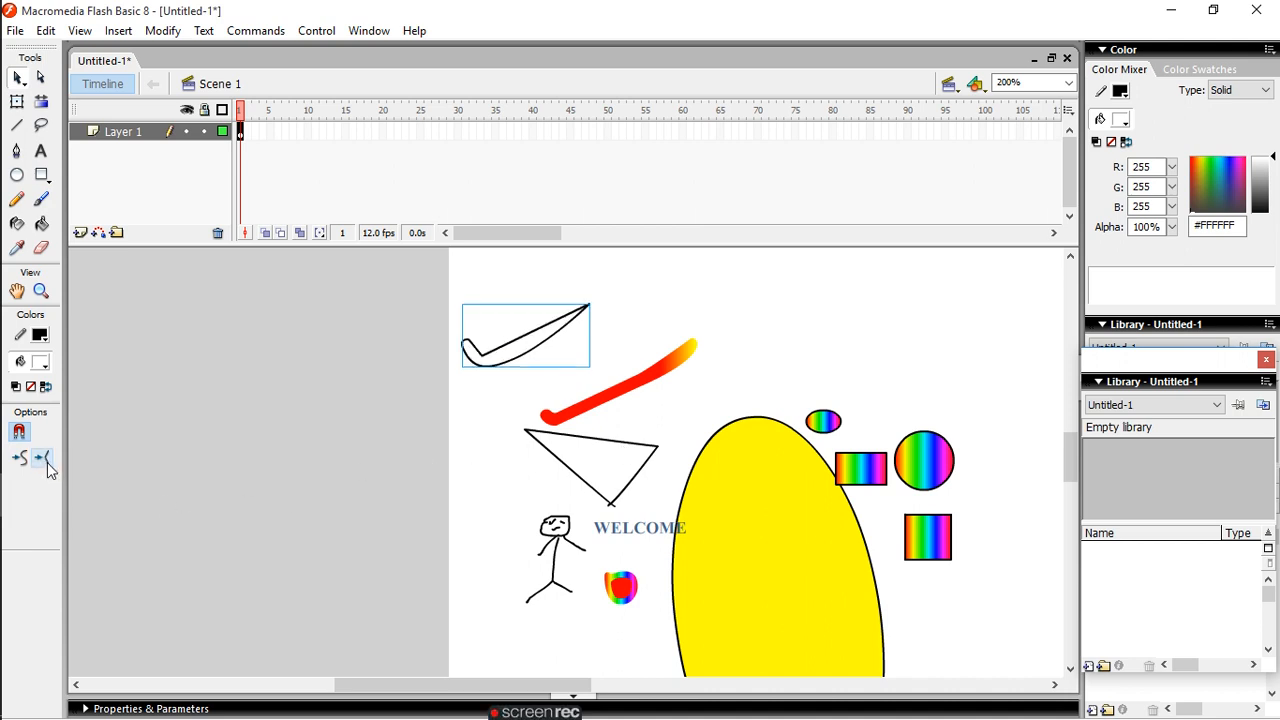
left_click(47, 463)
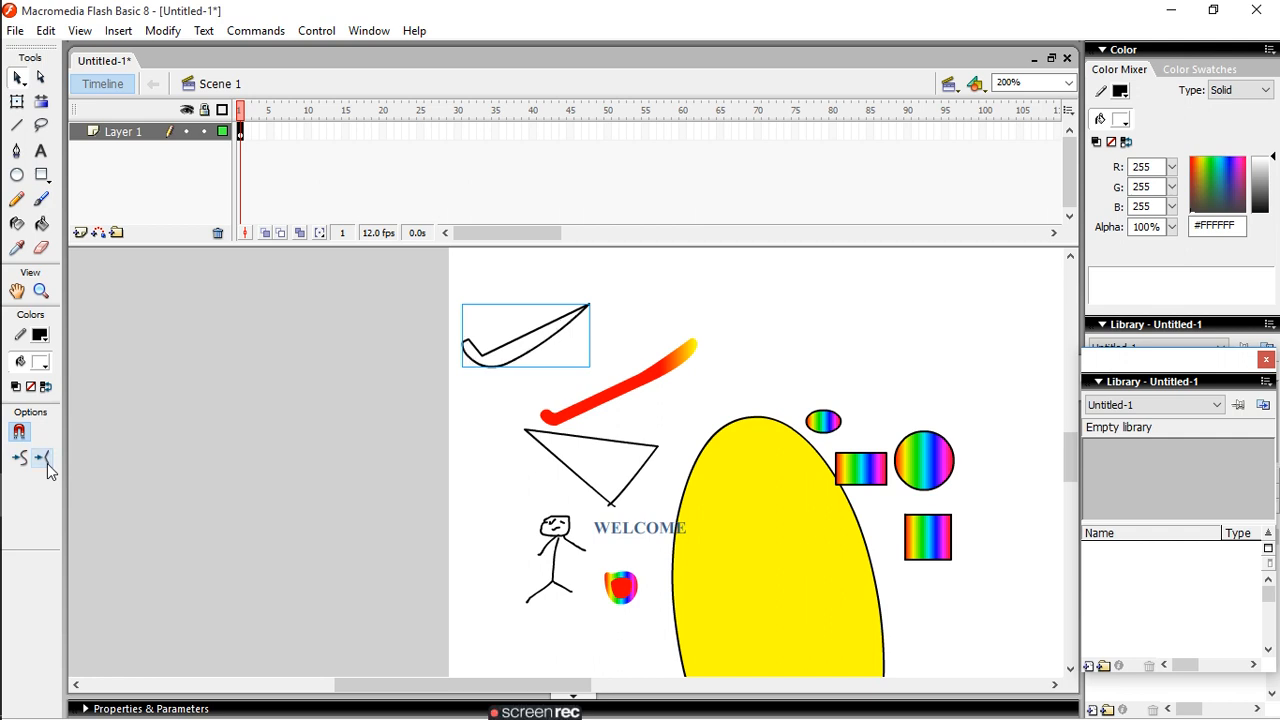
left_click(514, 530)
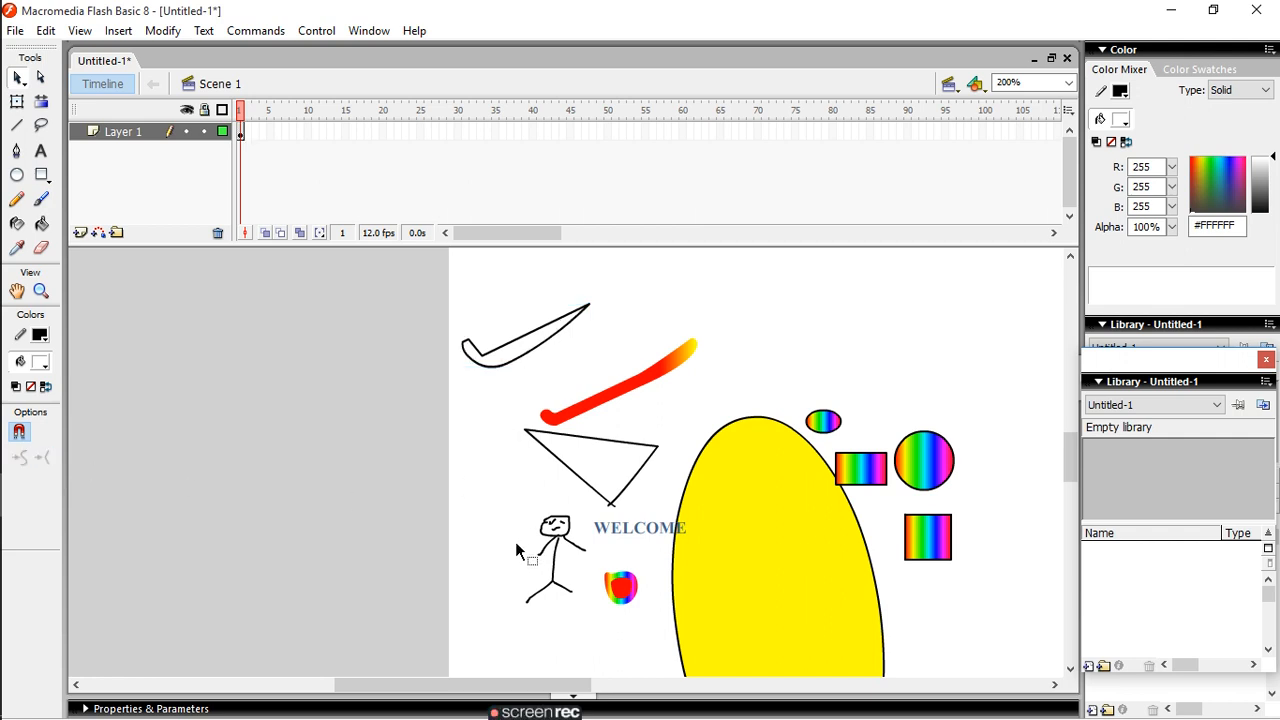
- Draw a wavy line across the tick outline and a rounded loop above the small oval with the Pencil tool in Smooth mode
left_click(19, 205)
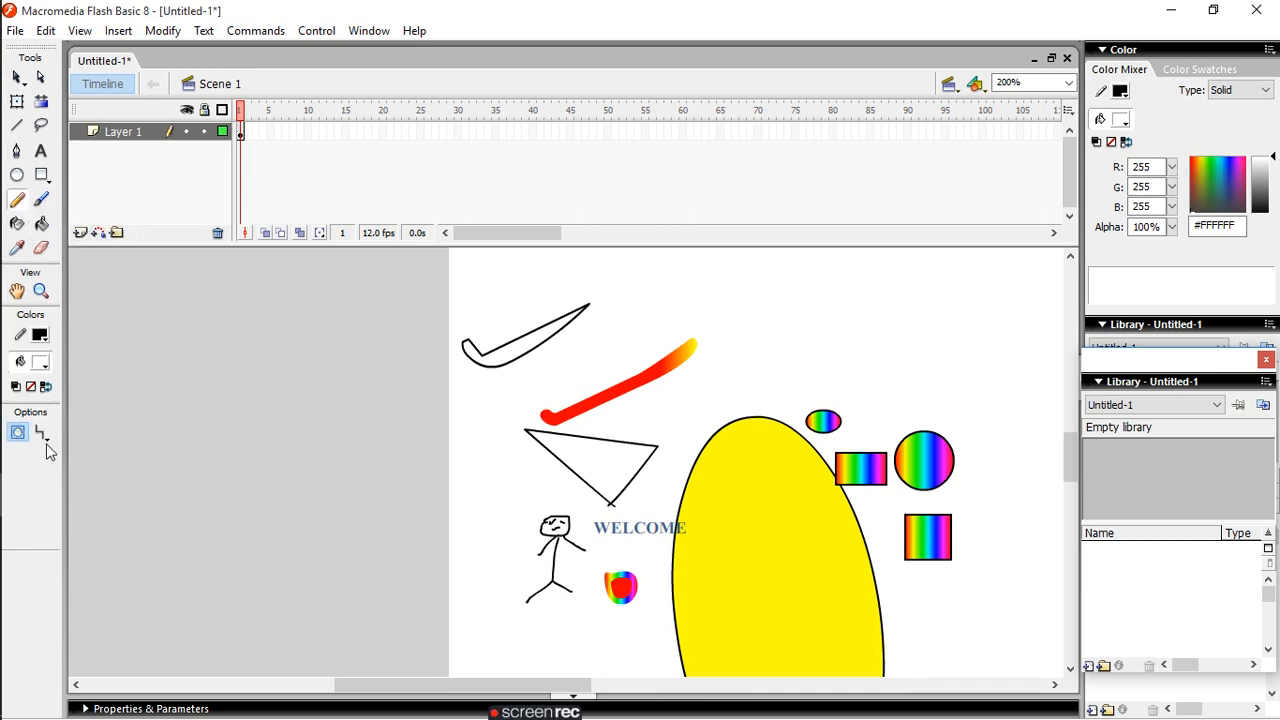
left_click(47, 440)
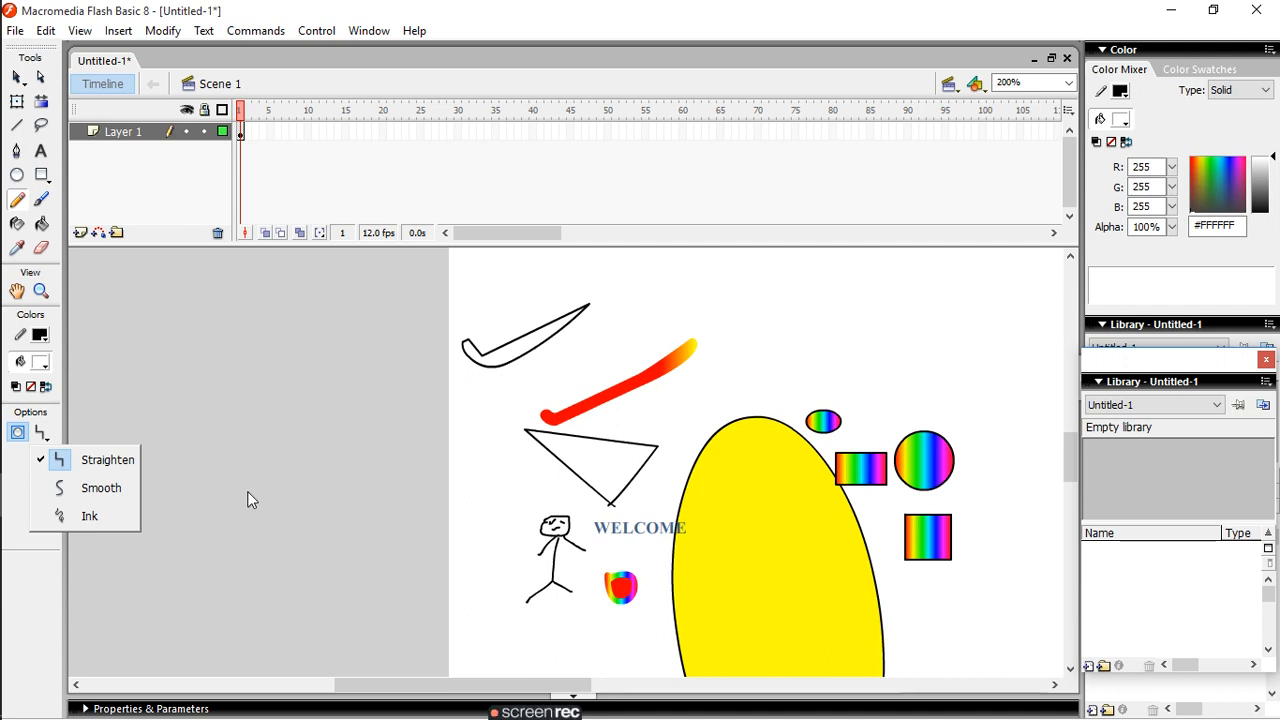
left_click(116, 489)
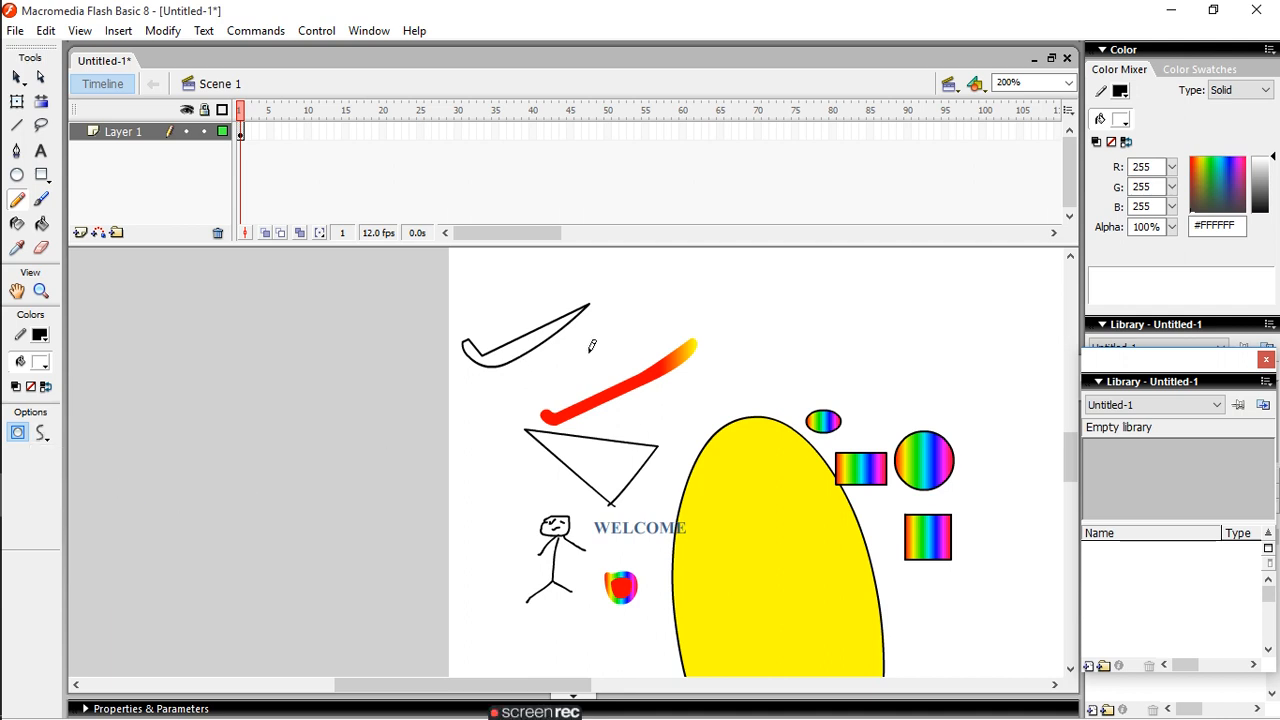
mouse_move(531, 340)
left_mouse_down()
mouse_move(559, 382)
mouse_move(646, 289)
mouse_move(706, 296)
left_mouse_up()
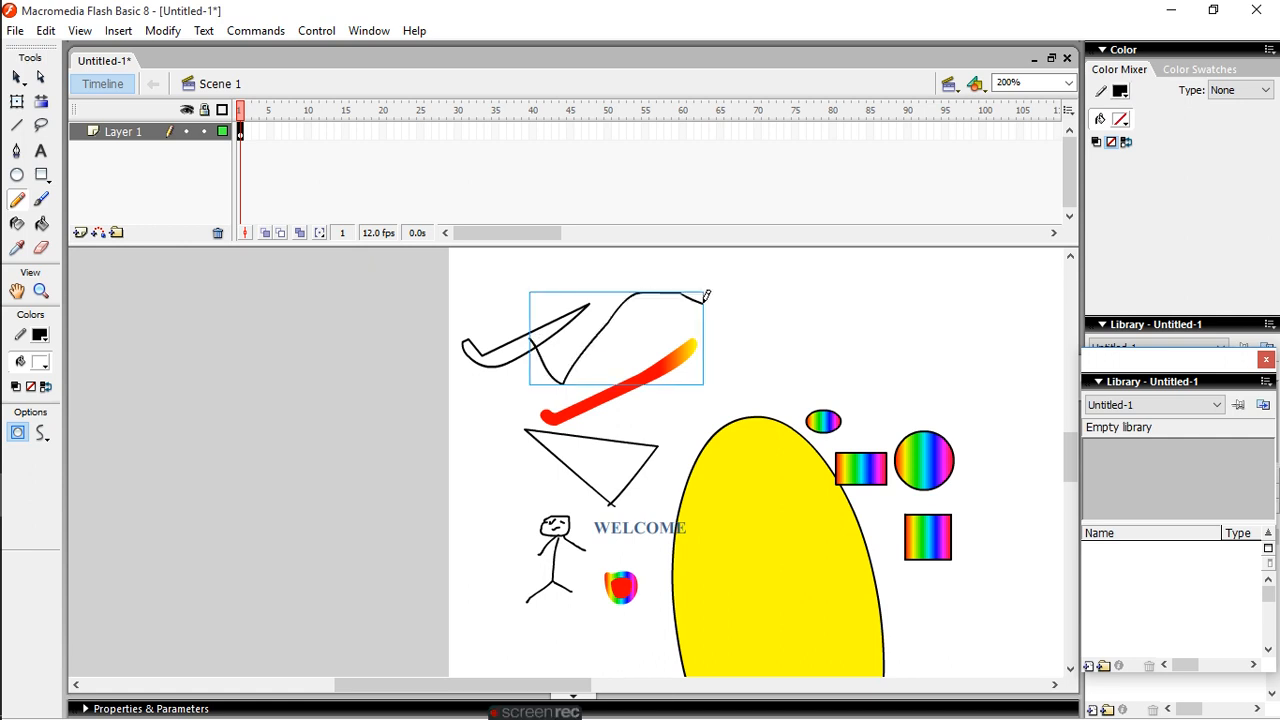
mouse_move(776, 333)
left_mouse_down()
mouse_move(811, 259)
mouse_move(872, 251)
mouse_move(896, 290)
mouse_move(840, 329)
mouse_move(785, 302)
left_mouse_up()
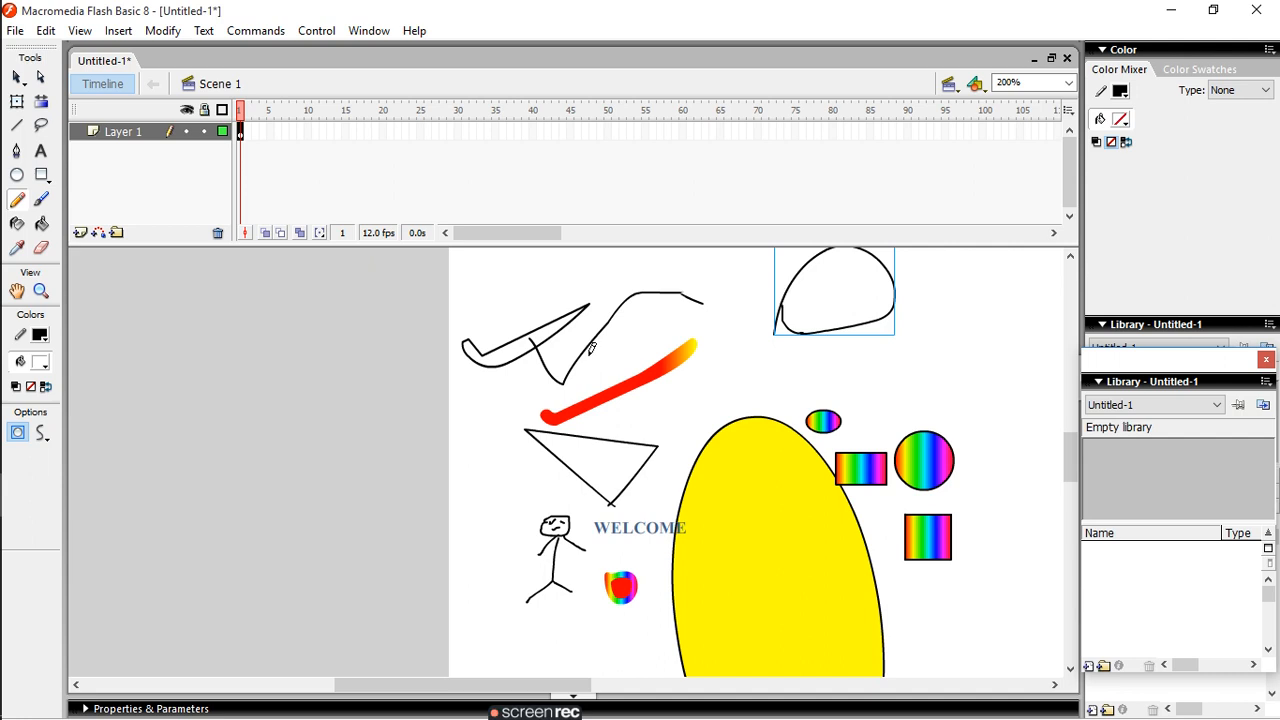
- Draw a long freehand line around the stick figure in the Pencil's Ink mode, and undo all three pencil strokes
left_click(43, 437)
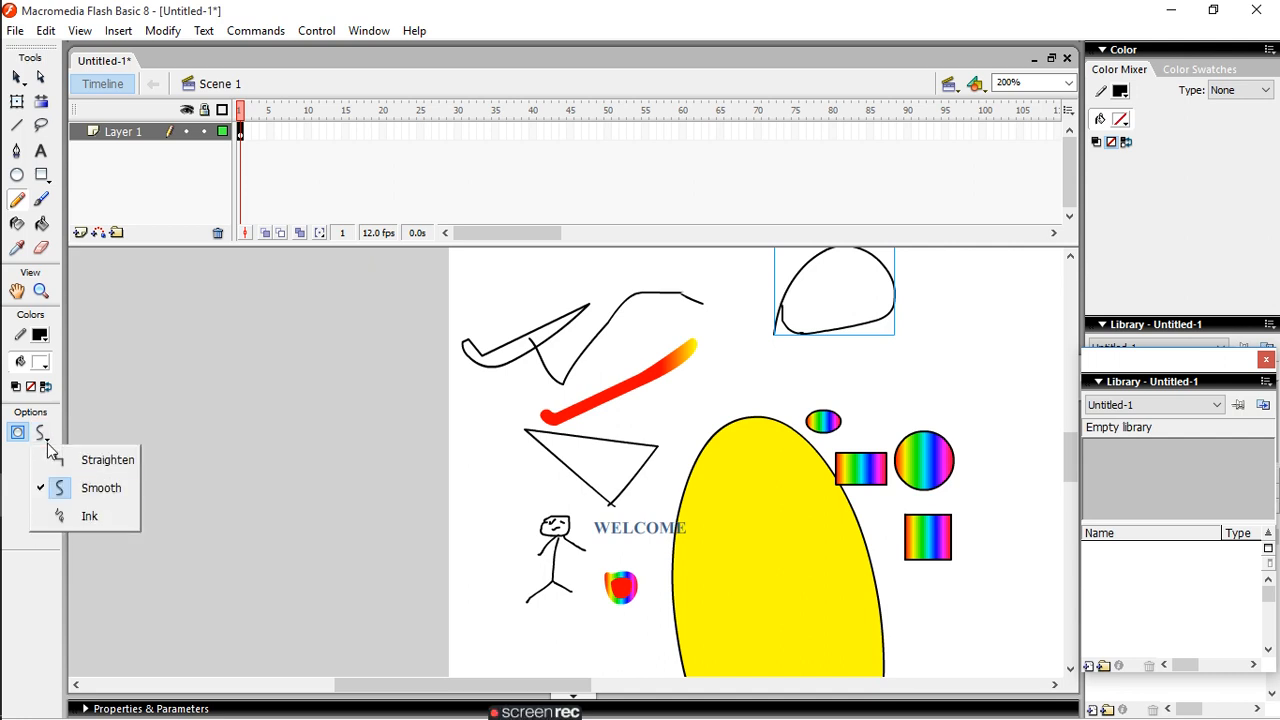
left_click(73, 519)
mouse_move(500, 422)
left_mouse_down()
mouse_move(578, 377)
mouse_move(636, 364)
mouse_move(677, 312)
mouse_move(650, 316)
mouse_move(594, 394)
mouse_move(534, 413)
mouse_move(498, 454)
mouse_move(519, 559)
mouse_move(536, 574)
mouse_move(602, 516)
mouse_move(492, 514)
mouse_move(493, 446)
left_mouse_up()
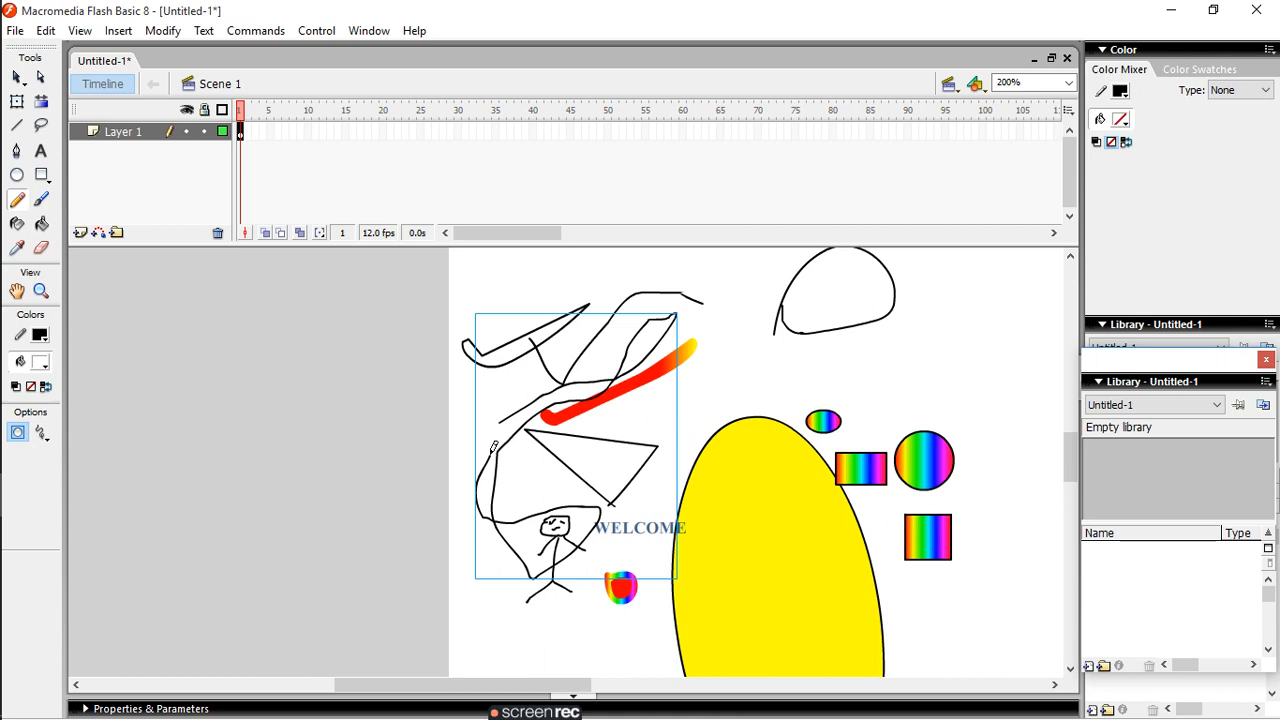
key("ctrl+z")
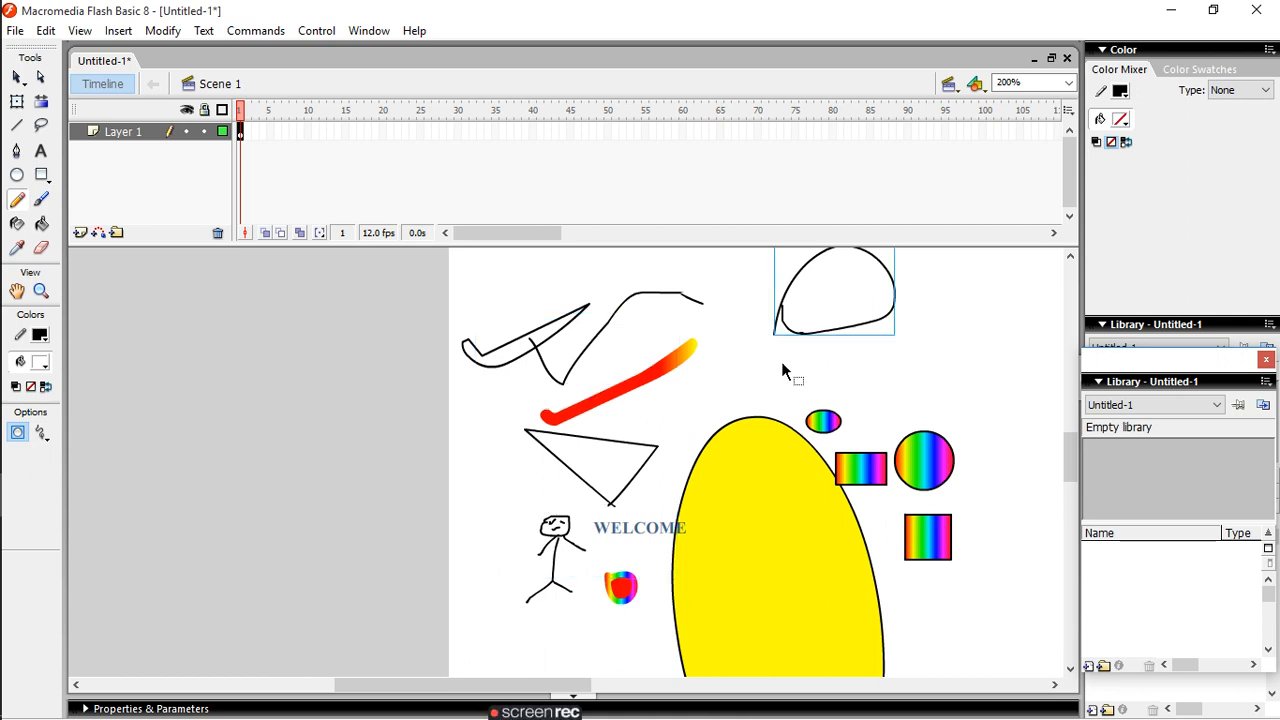
key("ctrl+z")
key("ctrl+z")
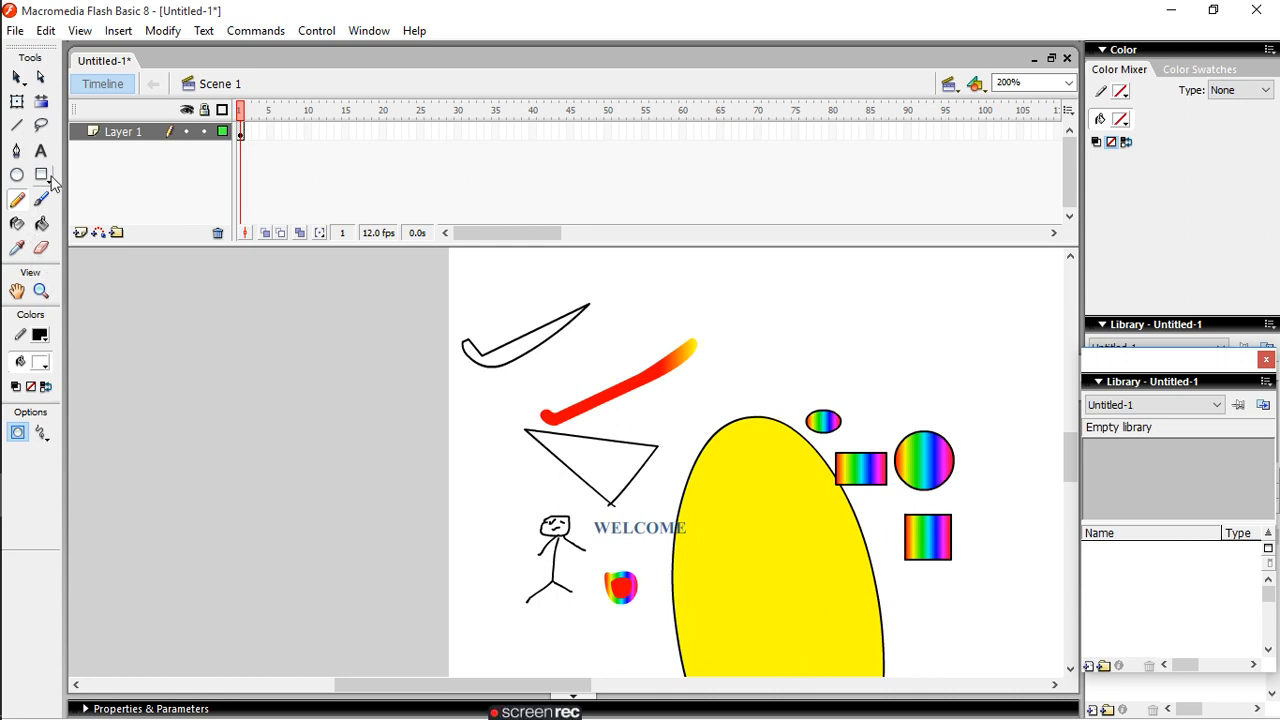
left_click(15, 31)
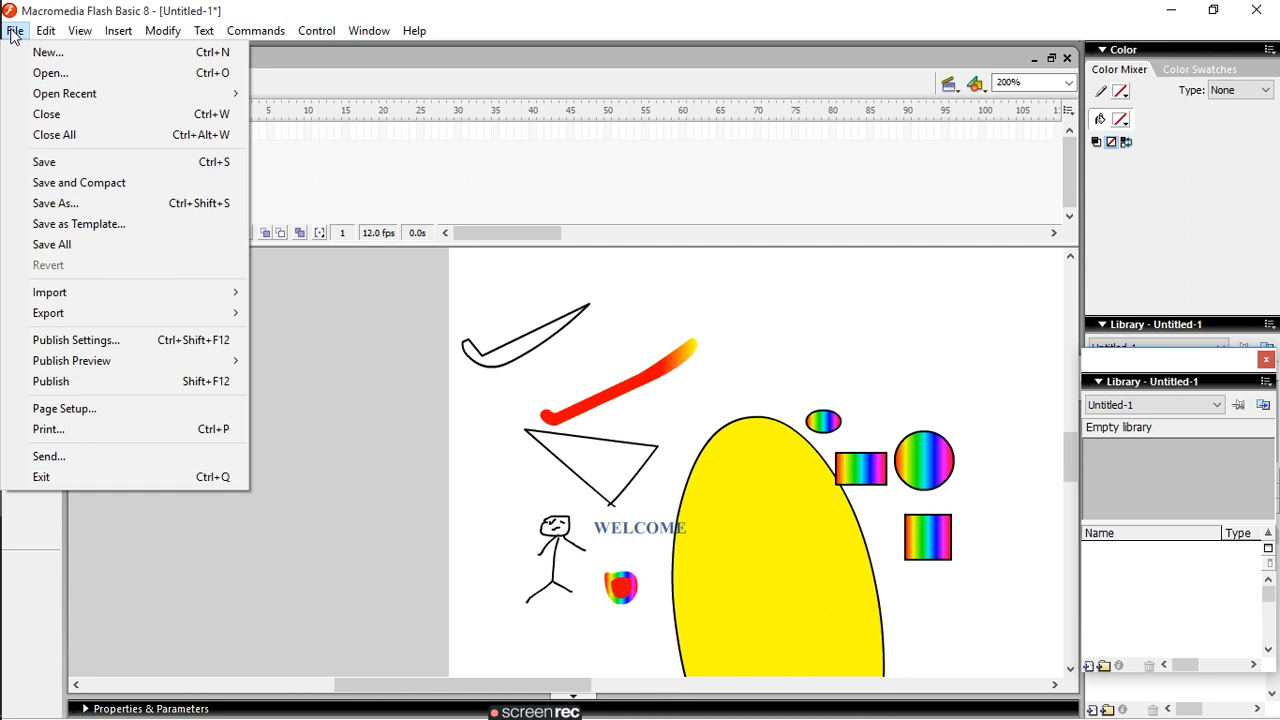
mouse_move(57, 37)
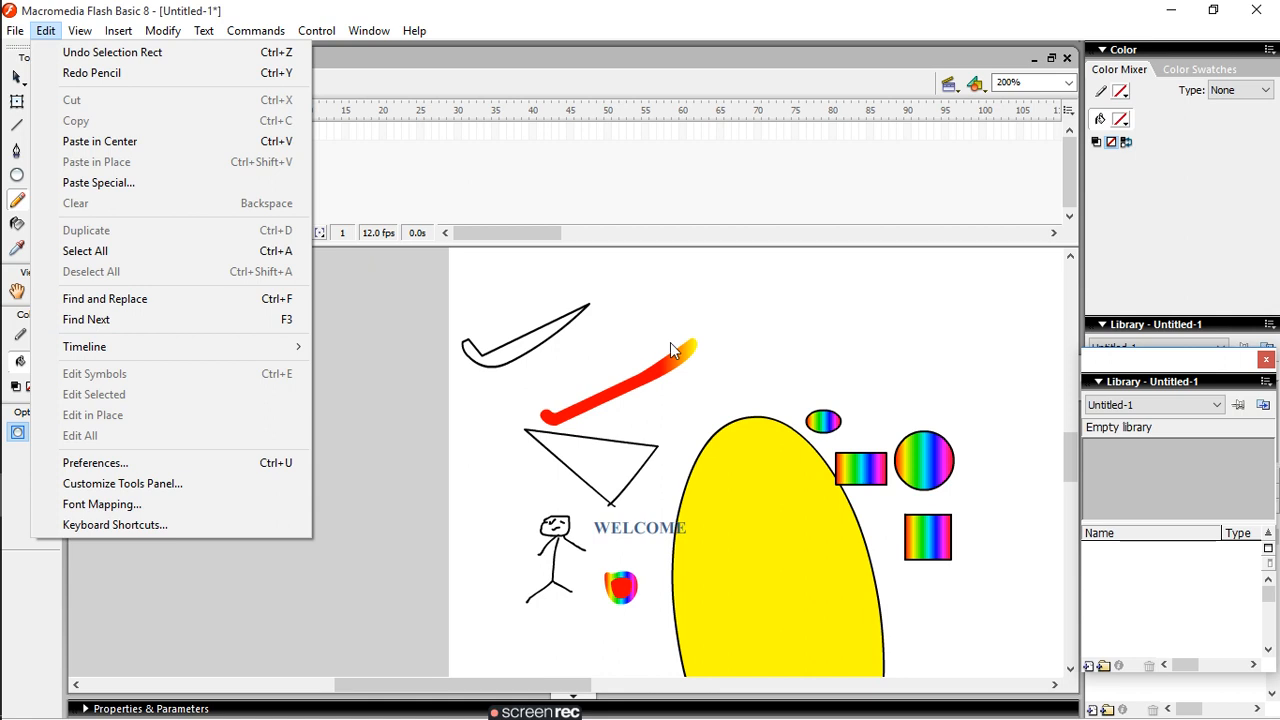
left_click(763, 430)
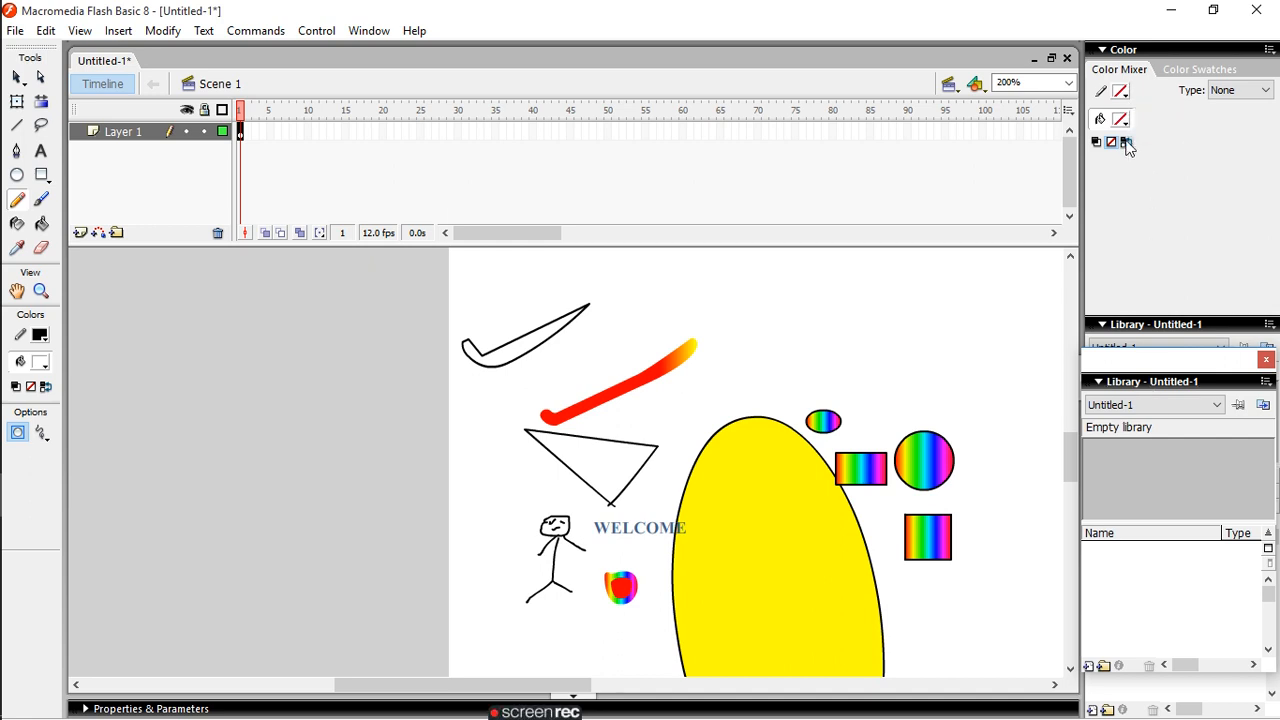
left_click(1261, 91)
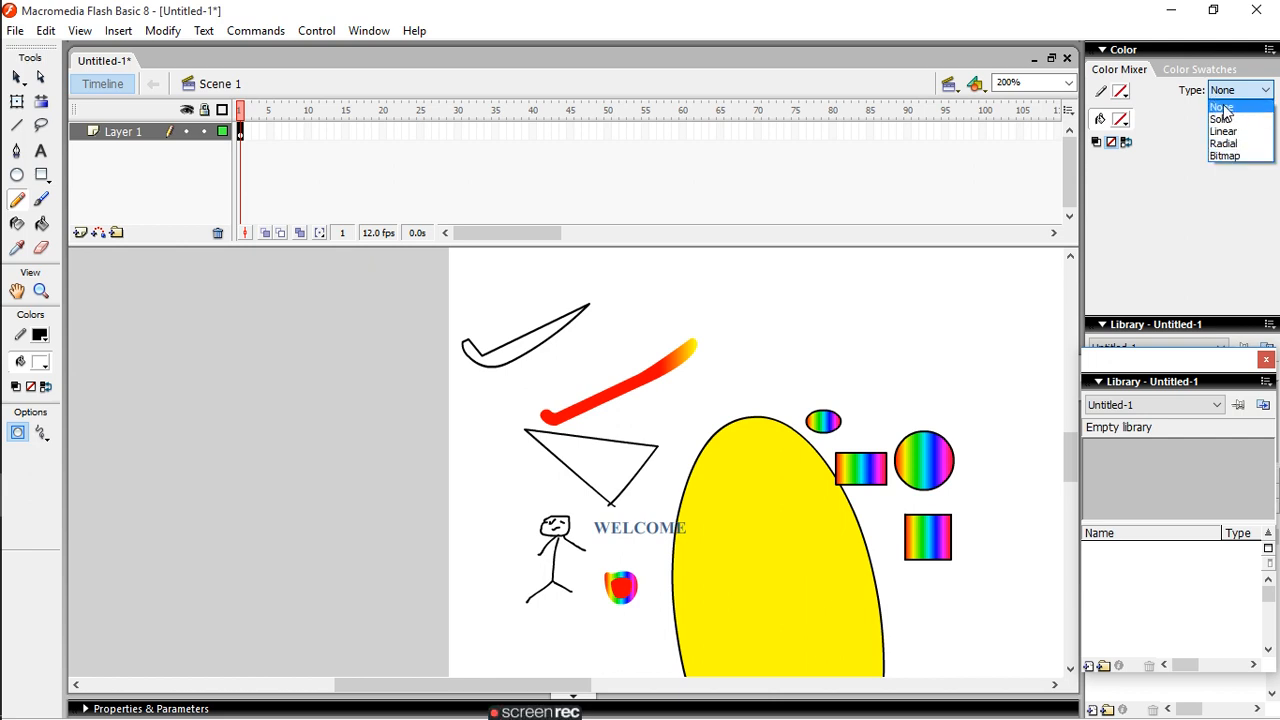
left_click(1200, 372)
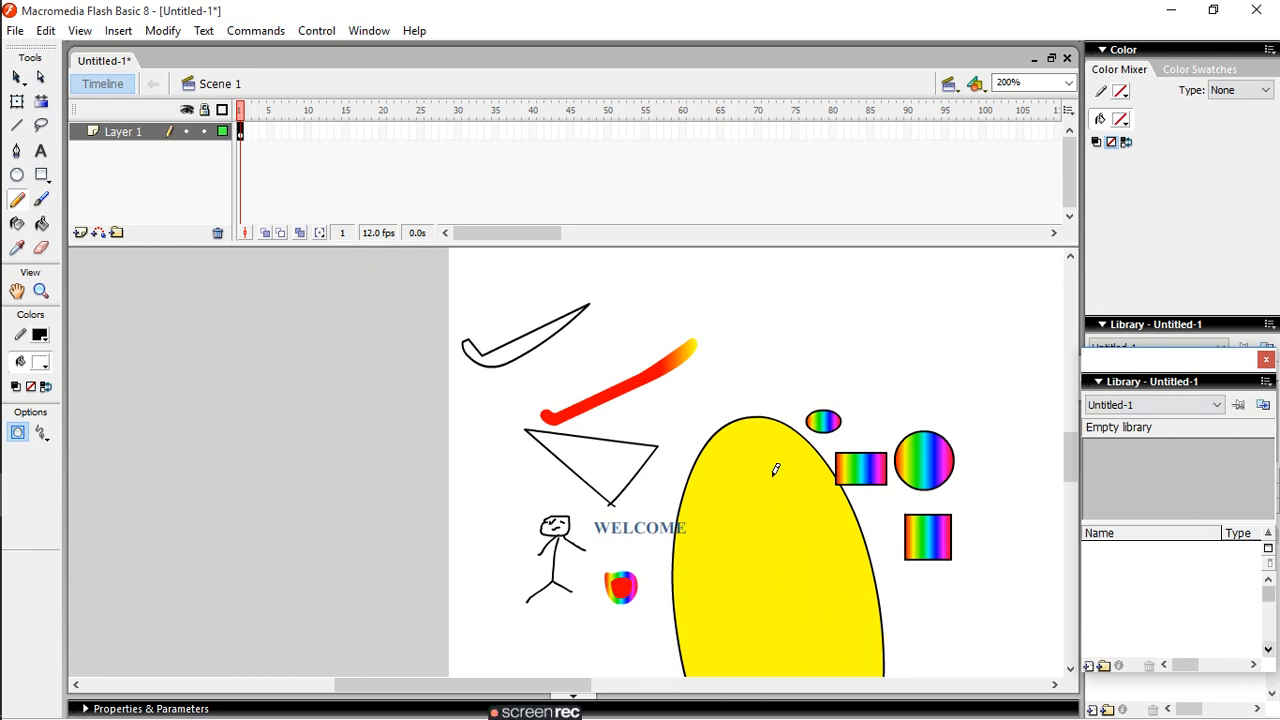
- Create a new blank Flash Document
mouse_move(10, 10)
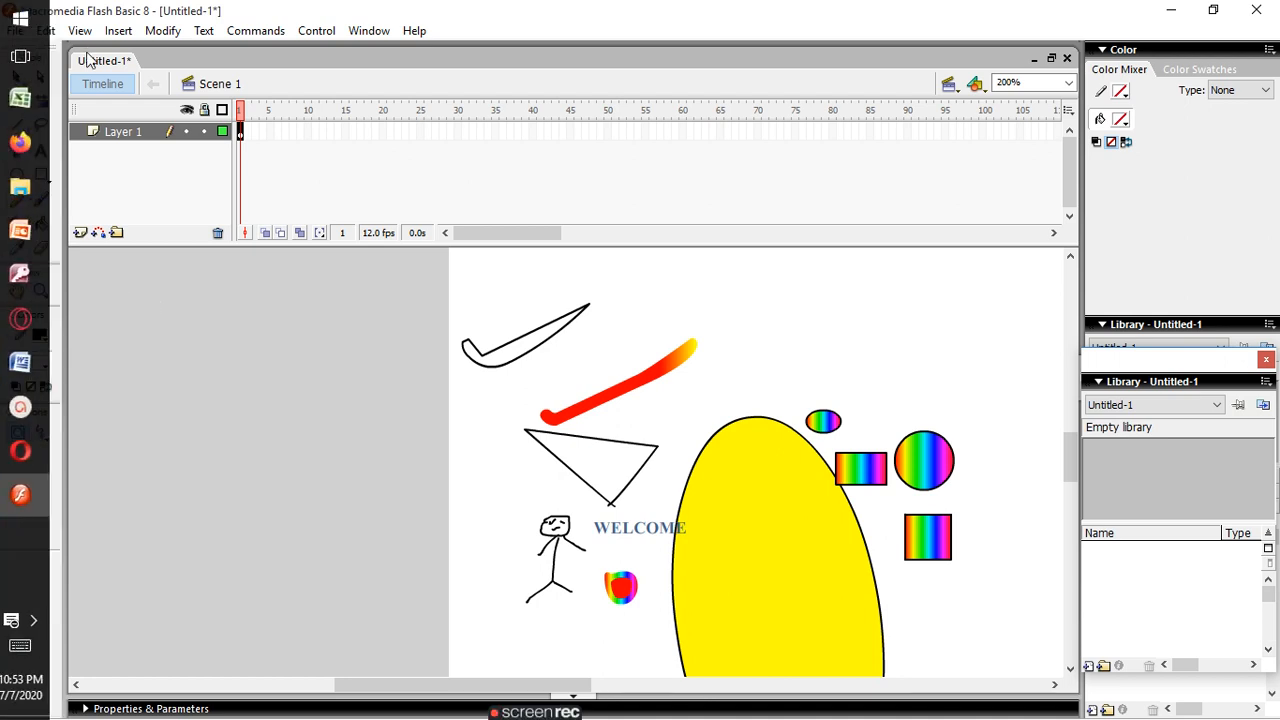
left_click(15, 30)
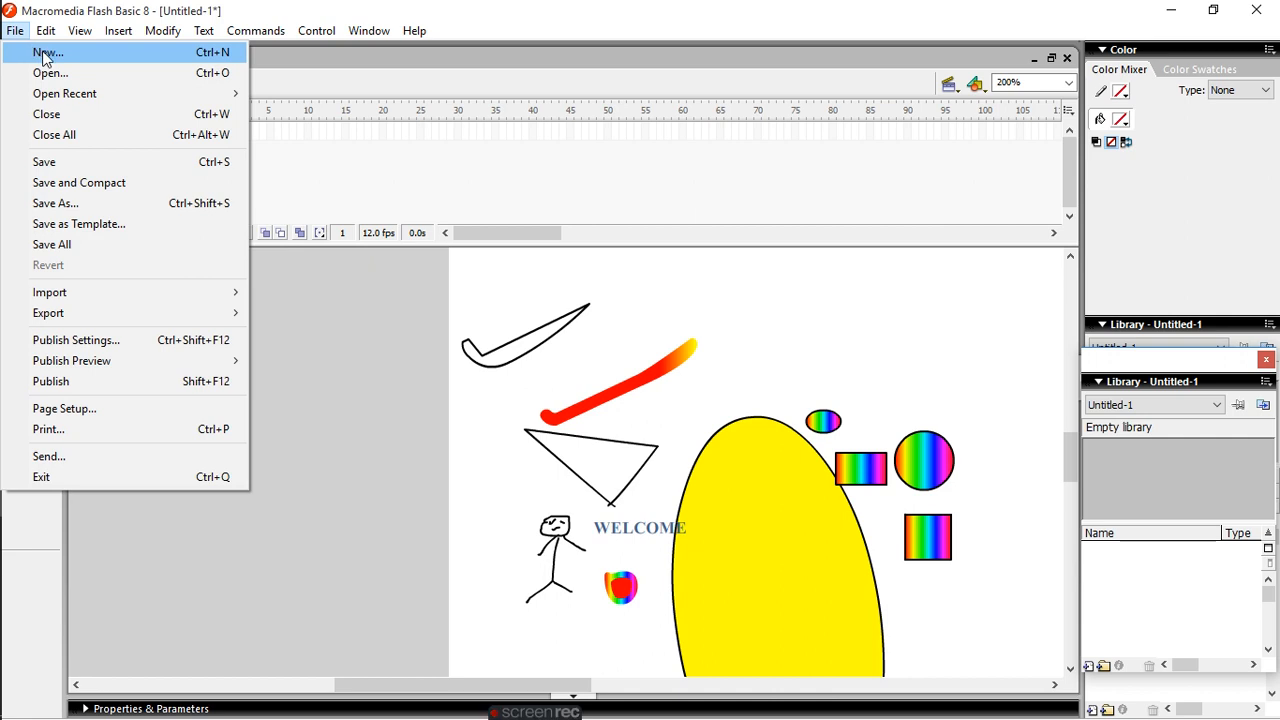
left_click(43, 55)
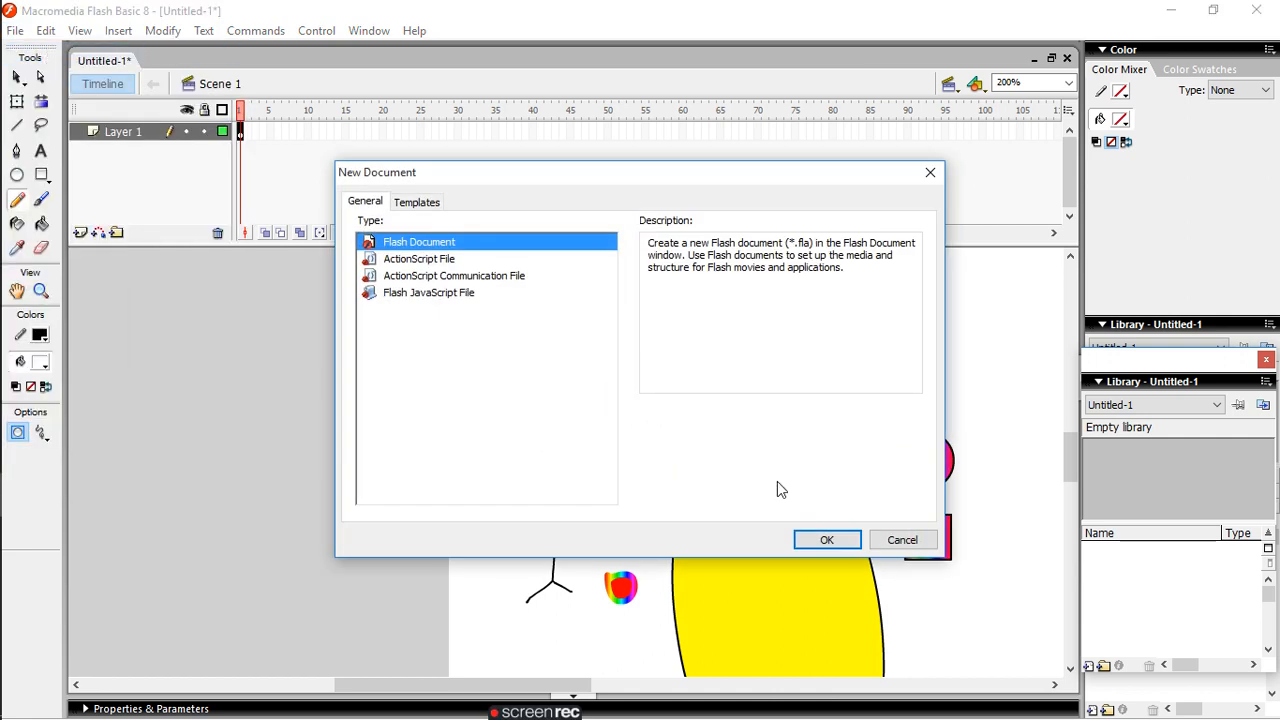
left_click(836, 541)
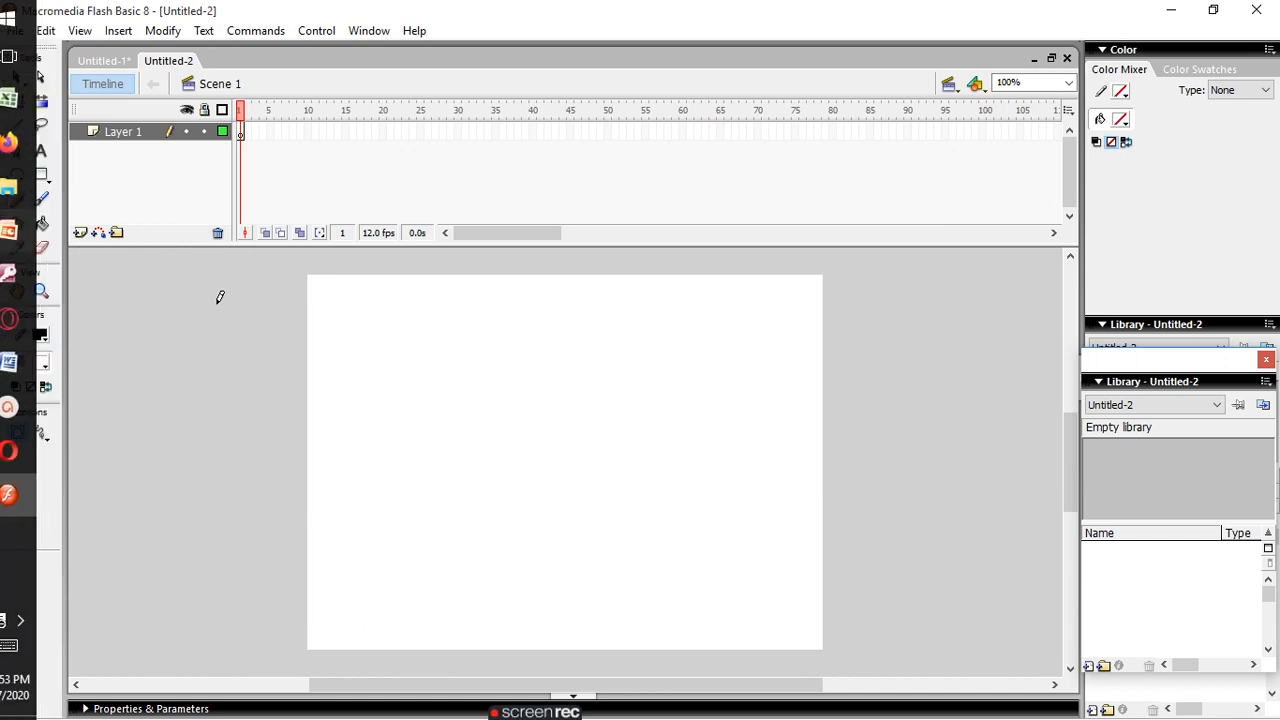
- Draw a nearly circular oval in the stage's upper-left area and change its fill colour to yellow #FFFF00
left_click(17, 175)
left_click_drag(350, 321, 443, 421)
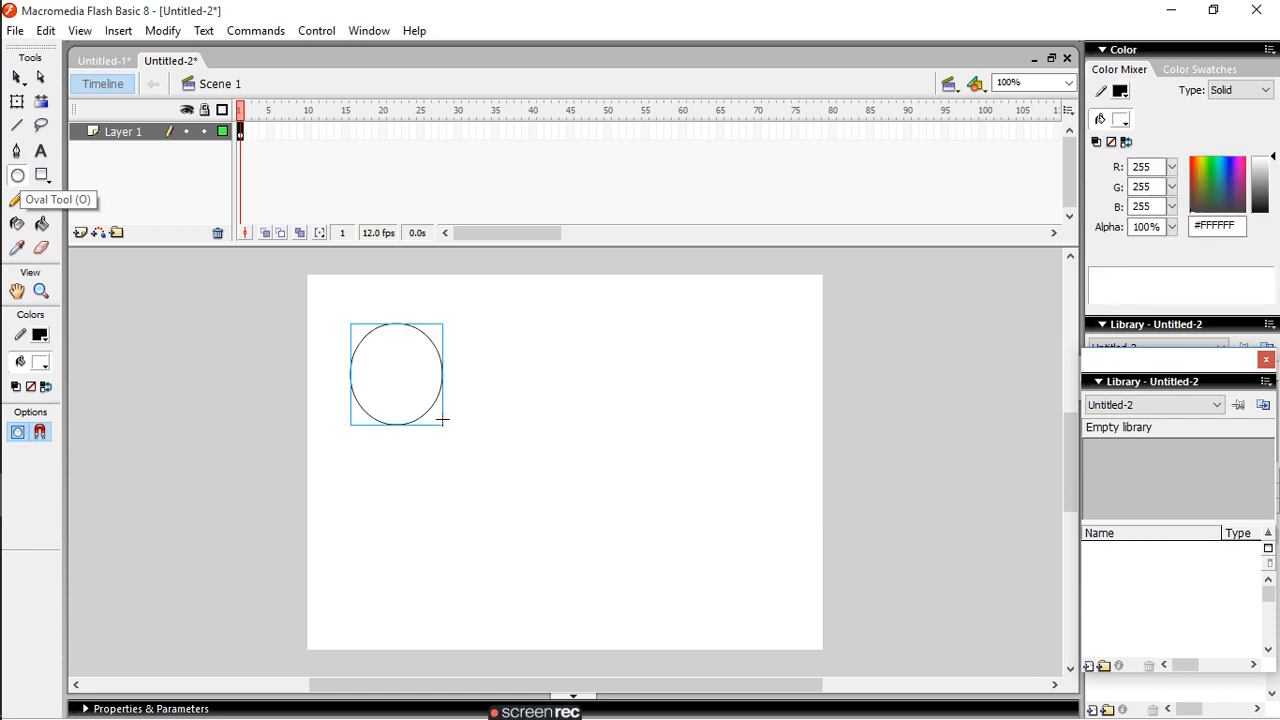
left_click(41, 224)
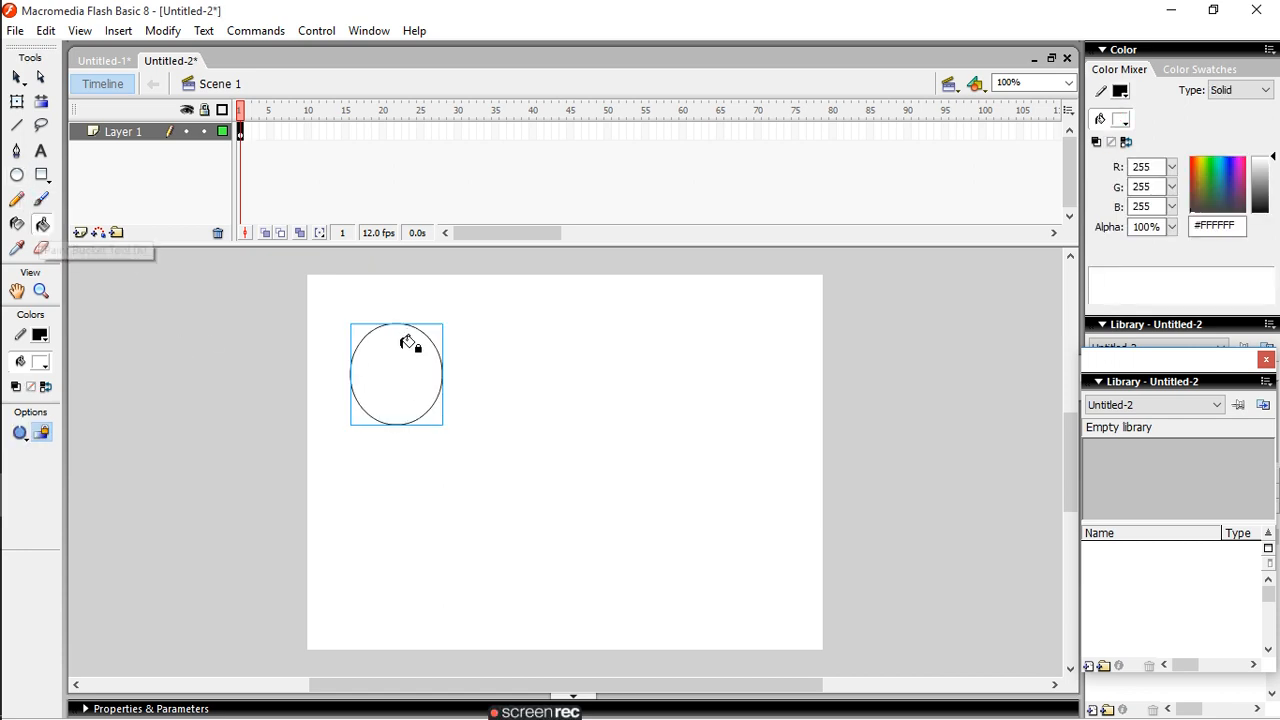
left_click(44, 367)
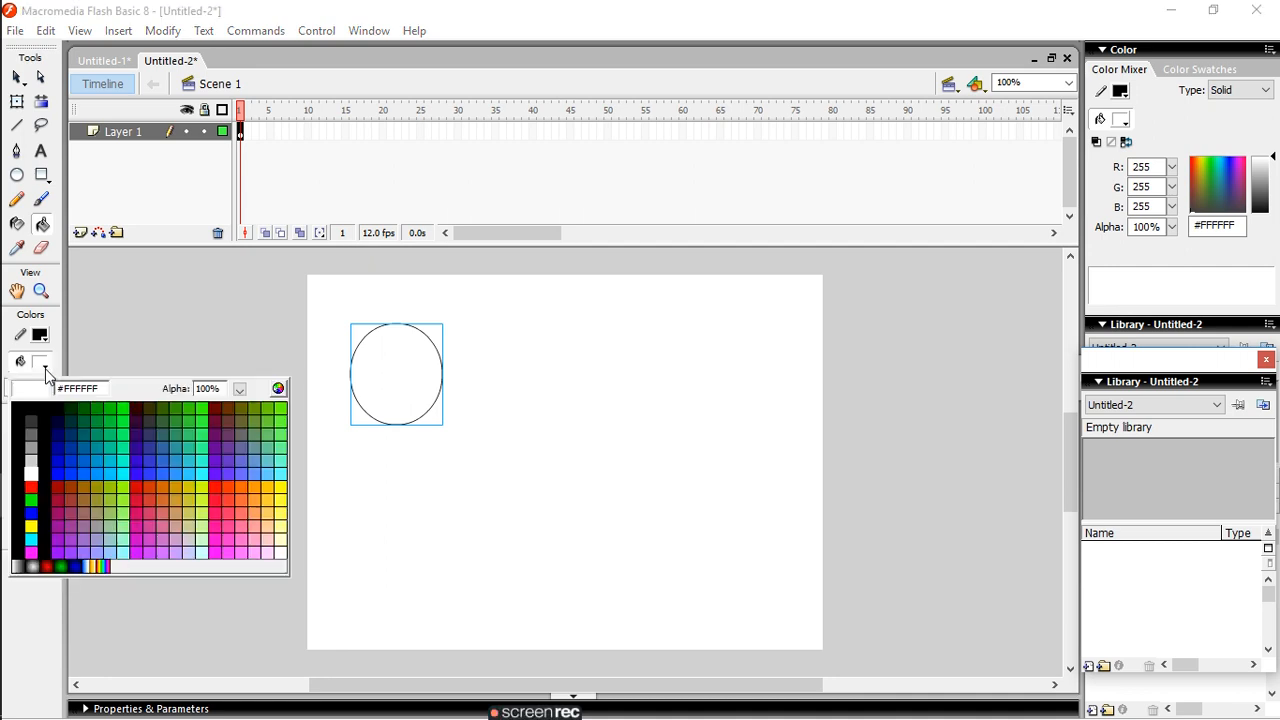
left_click(32, 523)
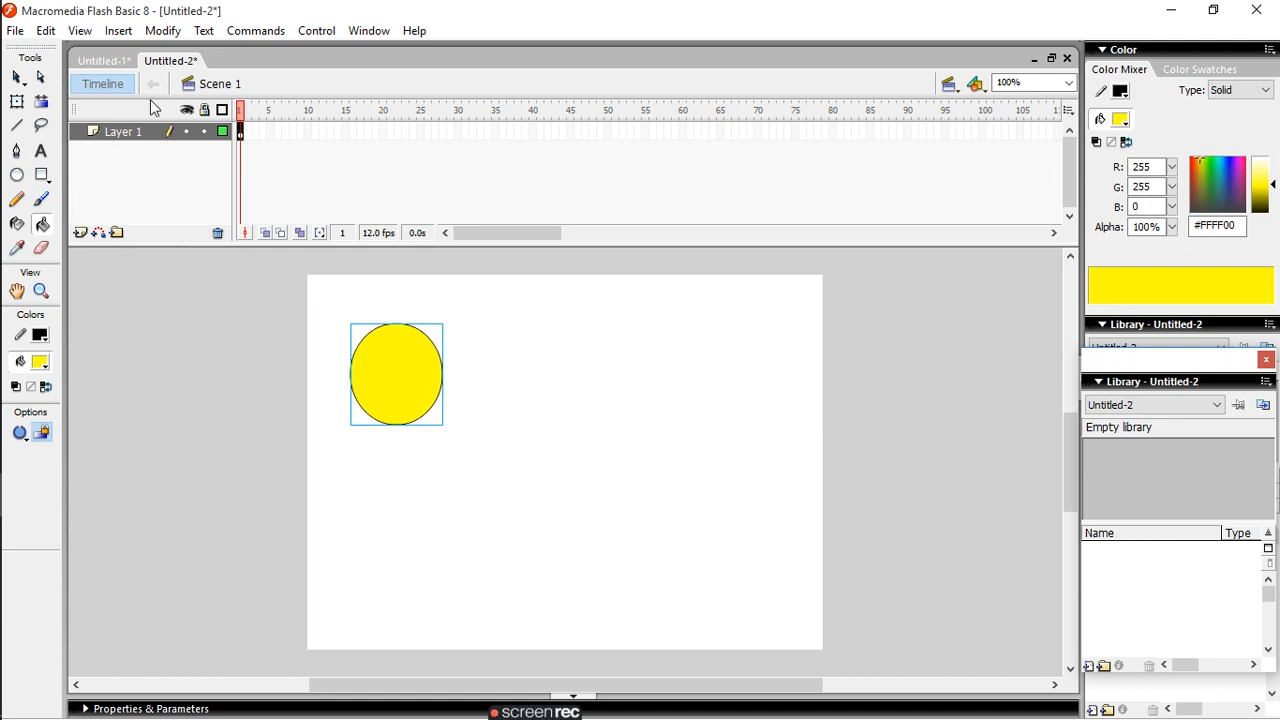
left_click(50, 32)
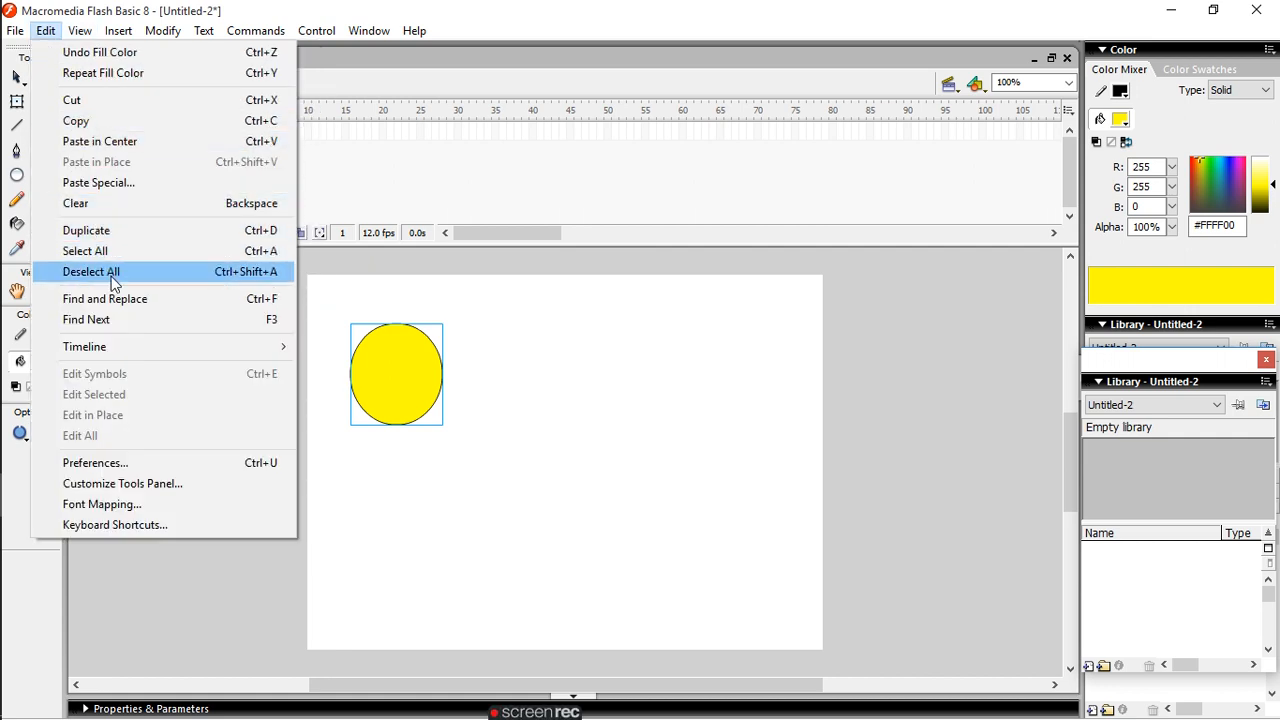
left_click(385, 366)
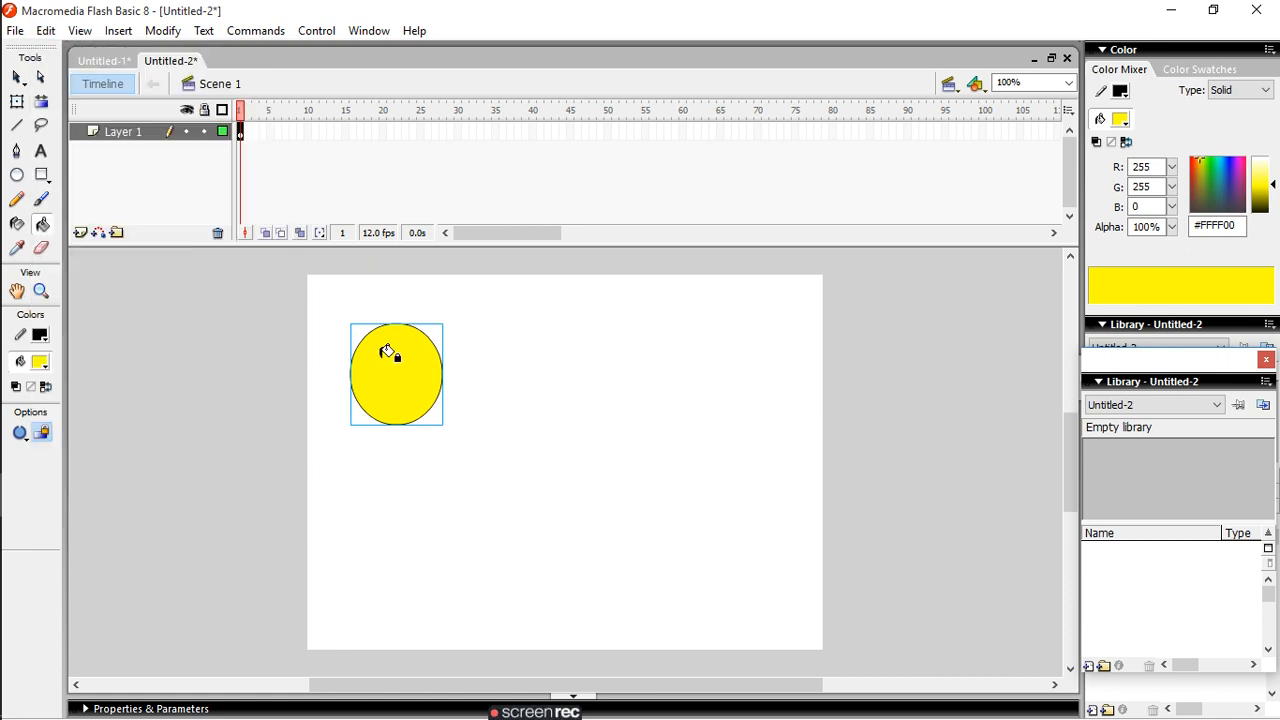
- Convert the yellow oval to a movie clip symbol with the default registration, and select the new symbol in the library
left_click(164, 31)
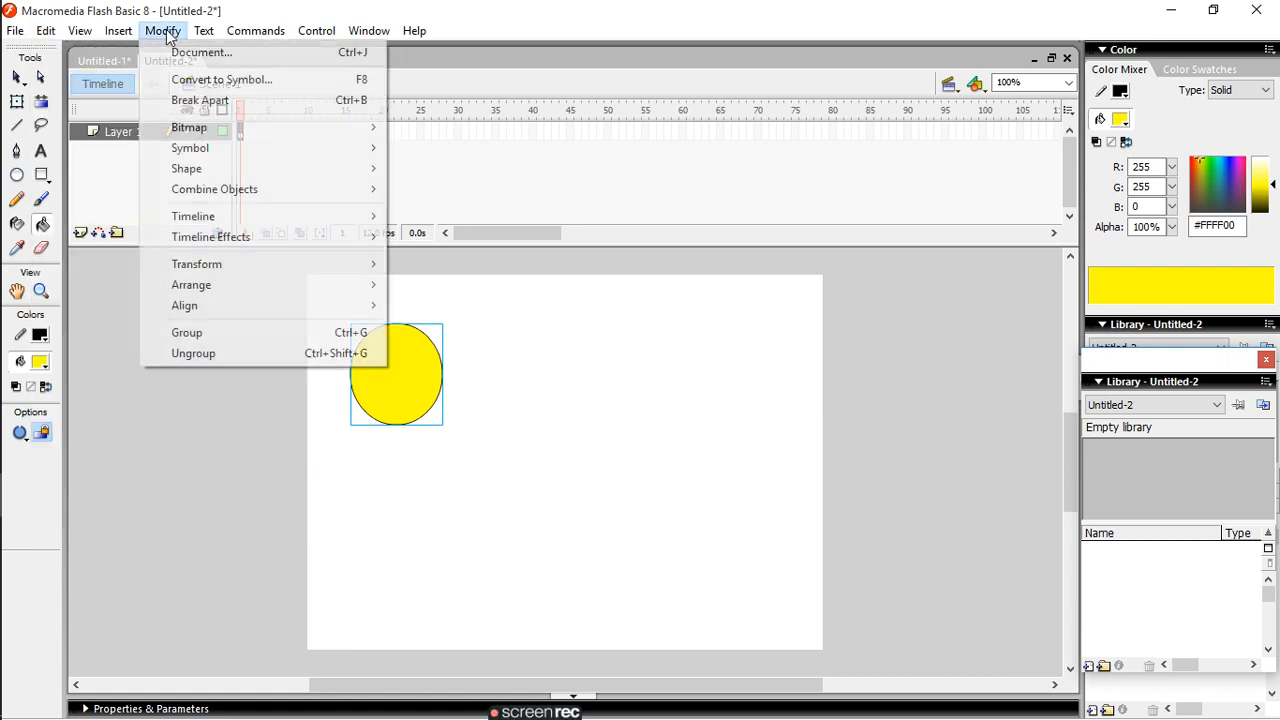
left_click(238, 83)
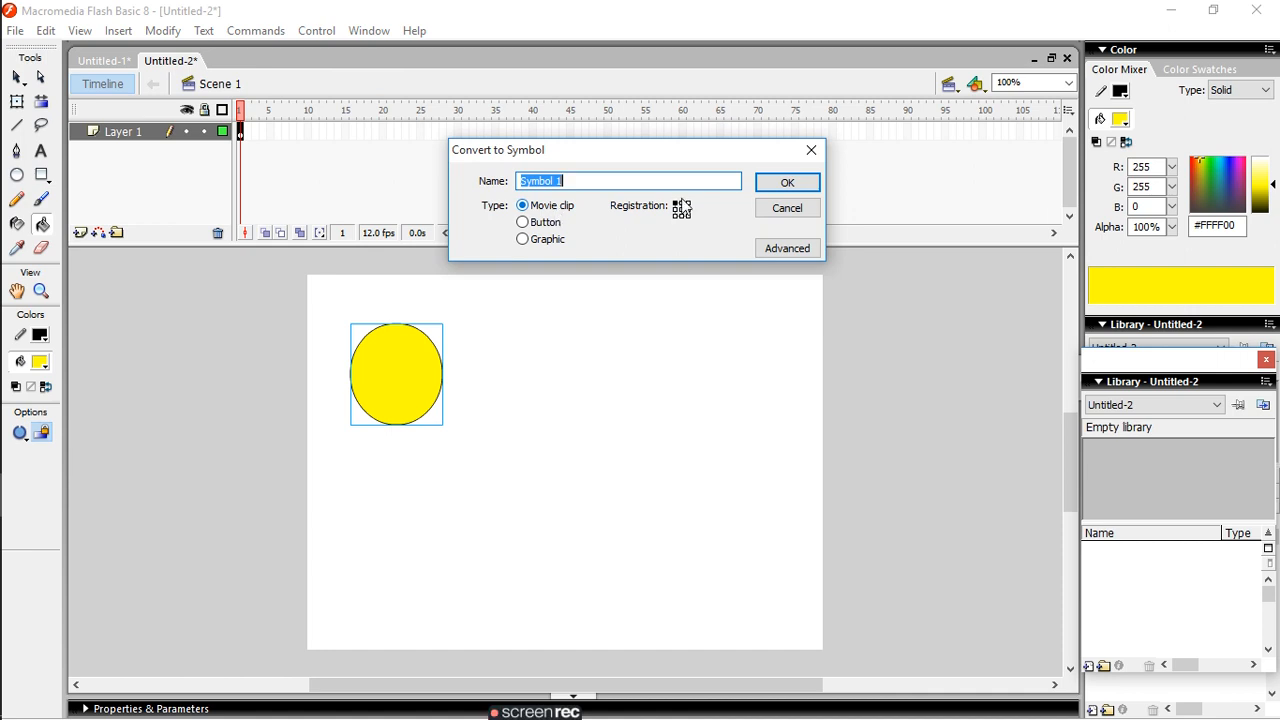
left_click(790, 183)
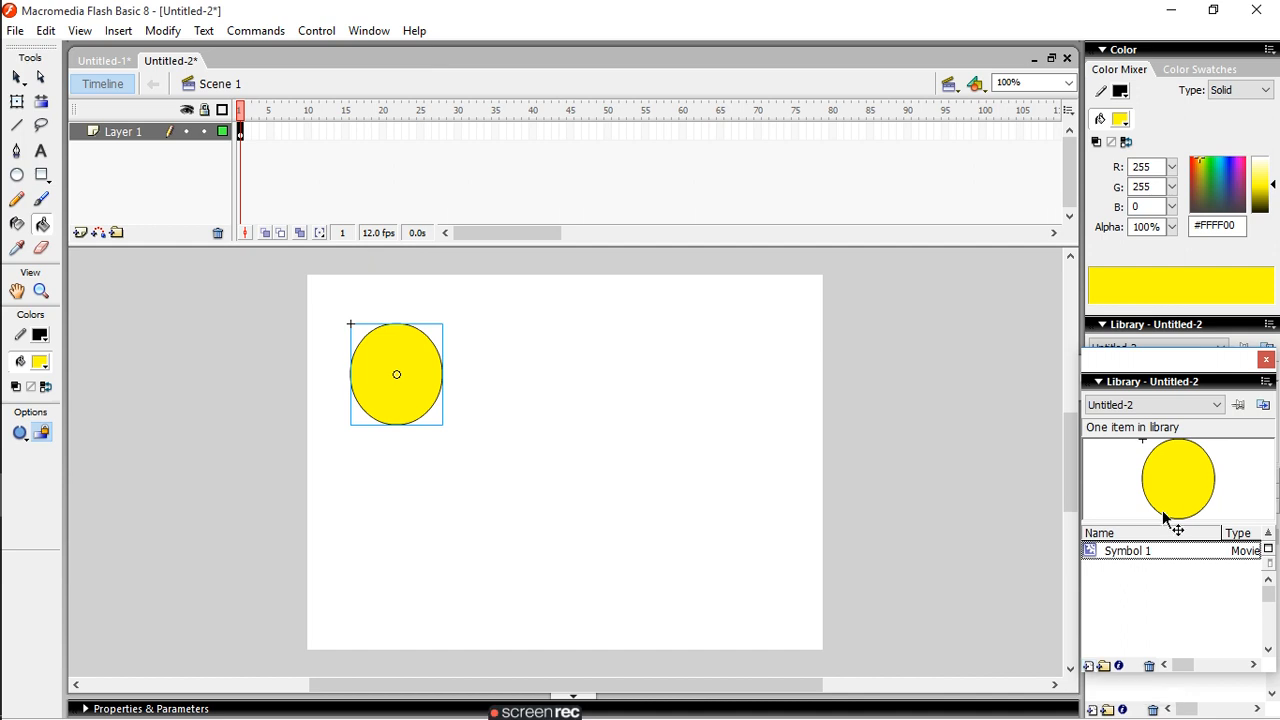
left_click(1213, 408)
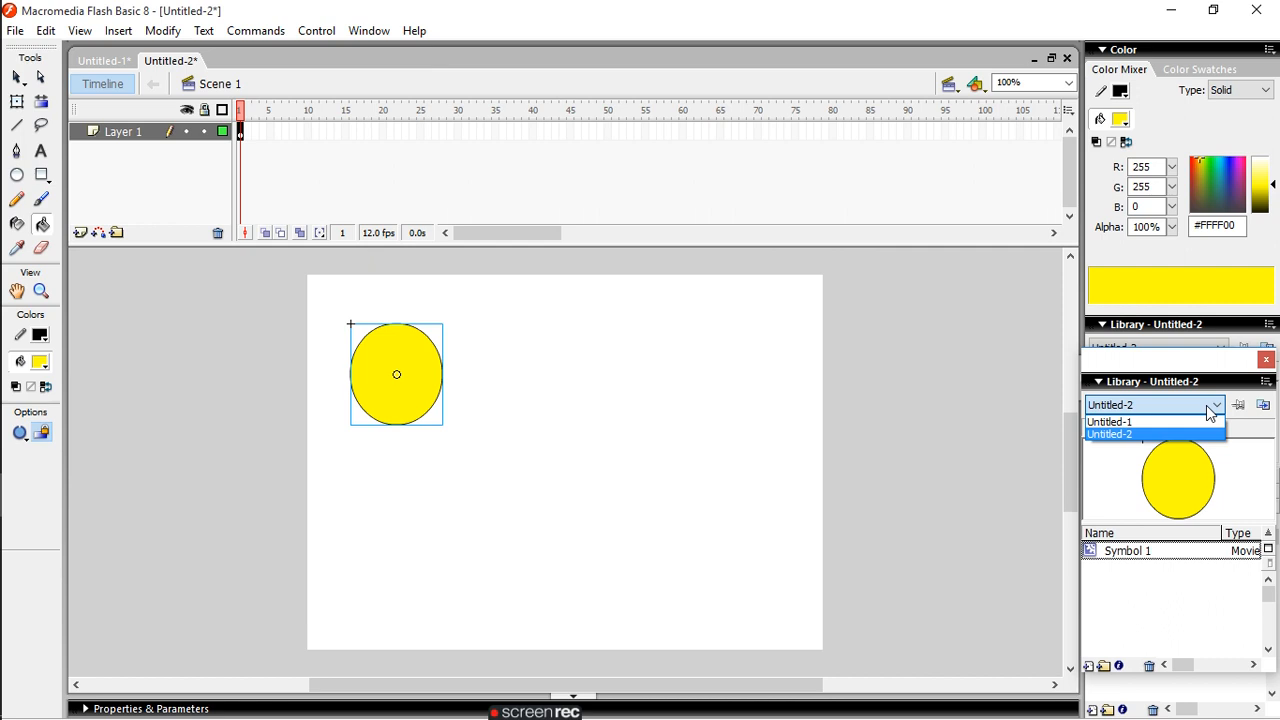
left_click(1210, 410)
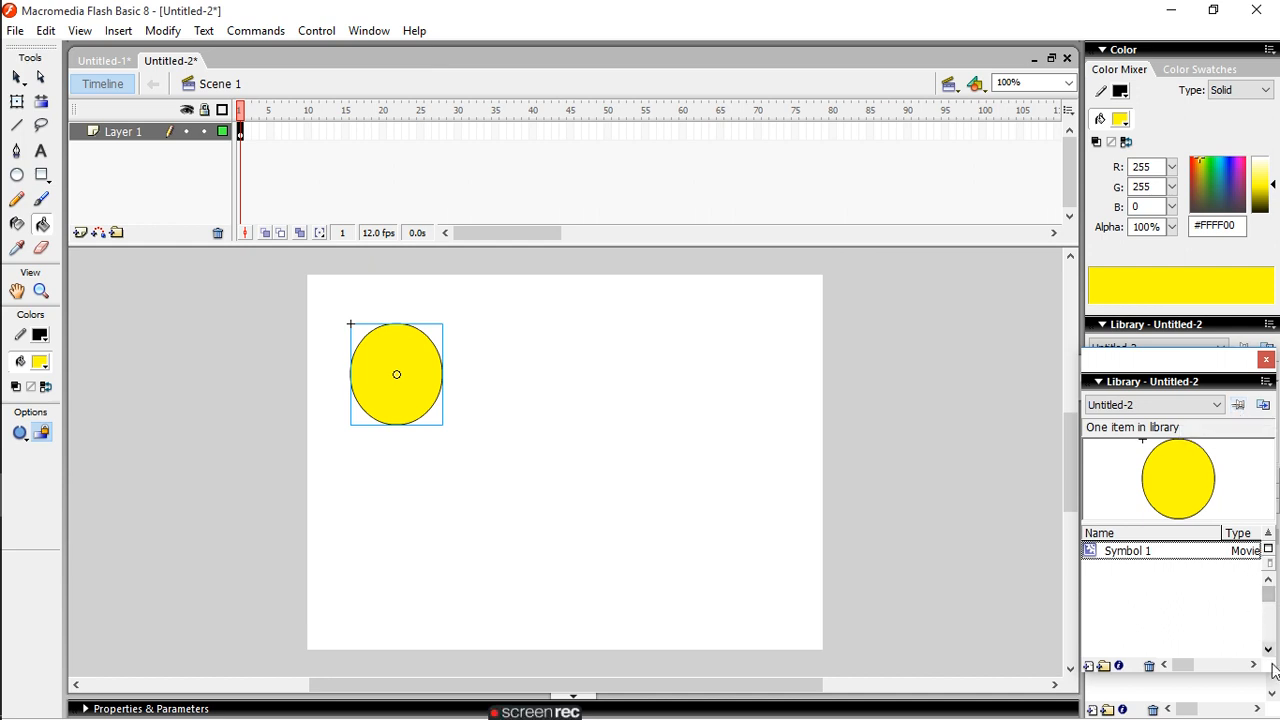
left_click(1201, 556)
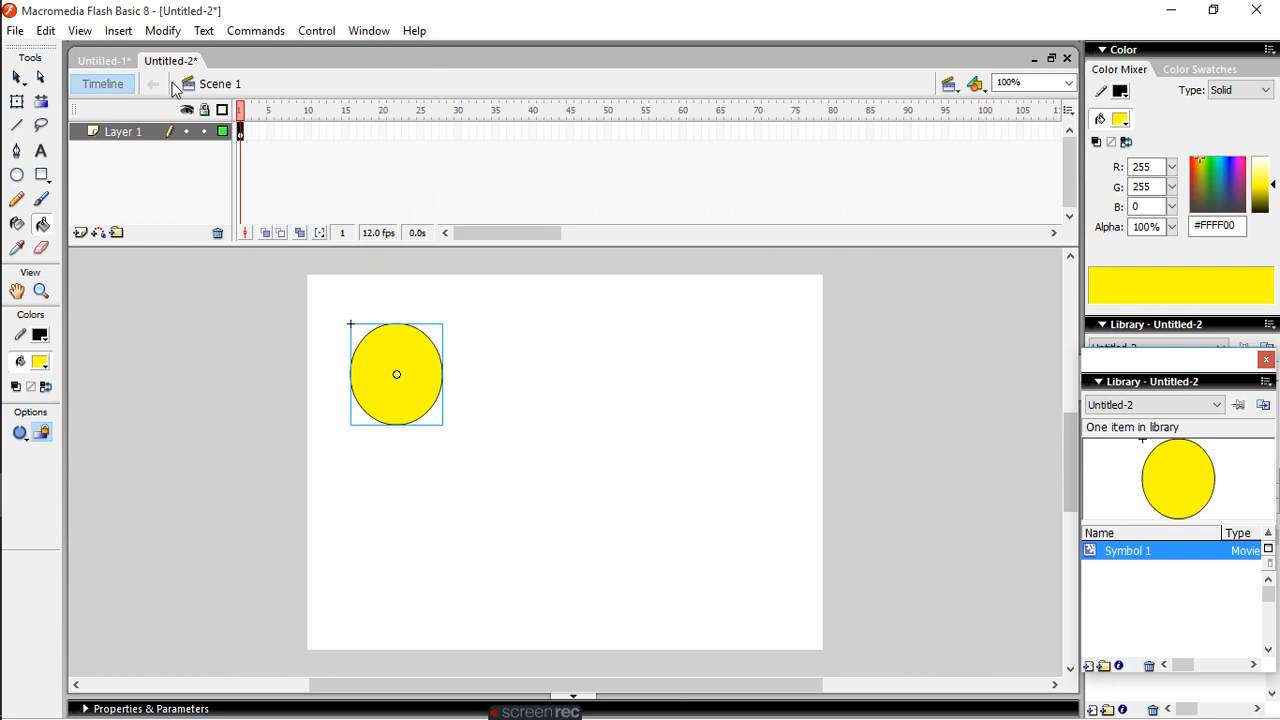
- Show the grid on the stage and hide it again
left_click(80, 34)
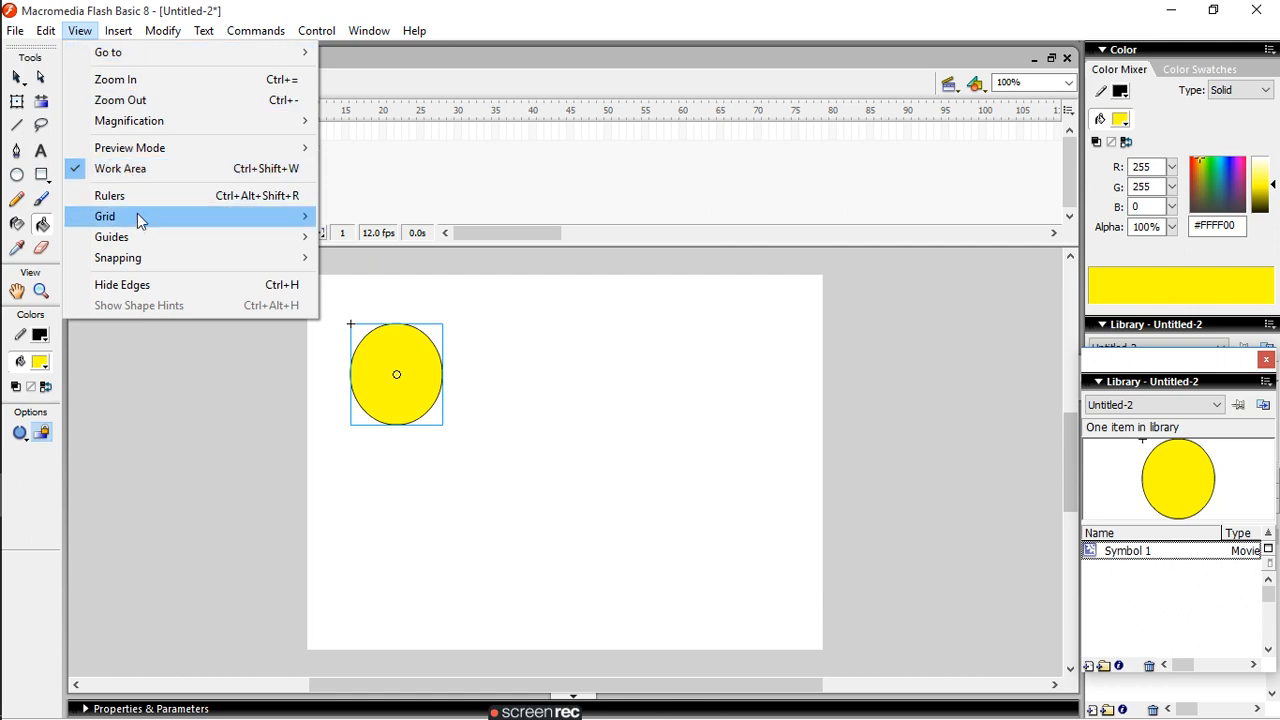
mouse_move(135, 219)
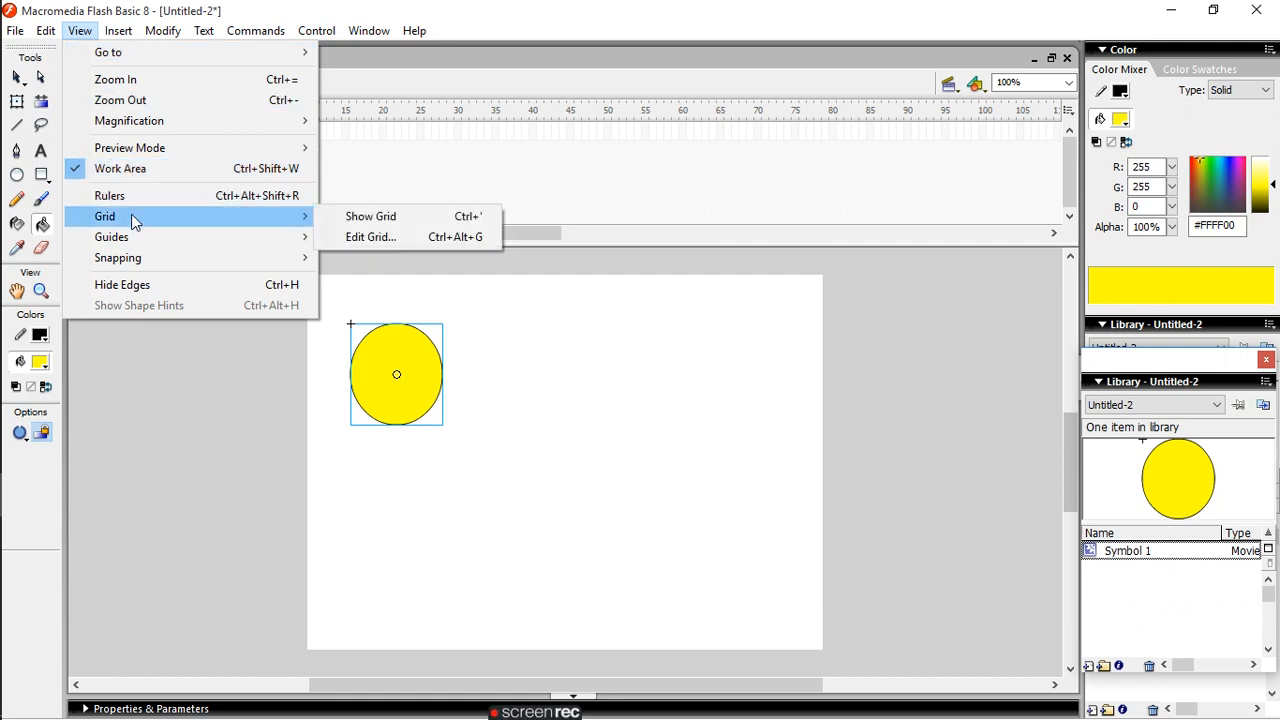
left_click(366, 217)
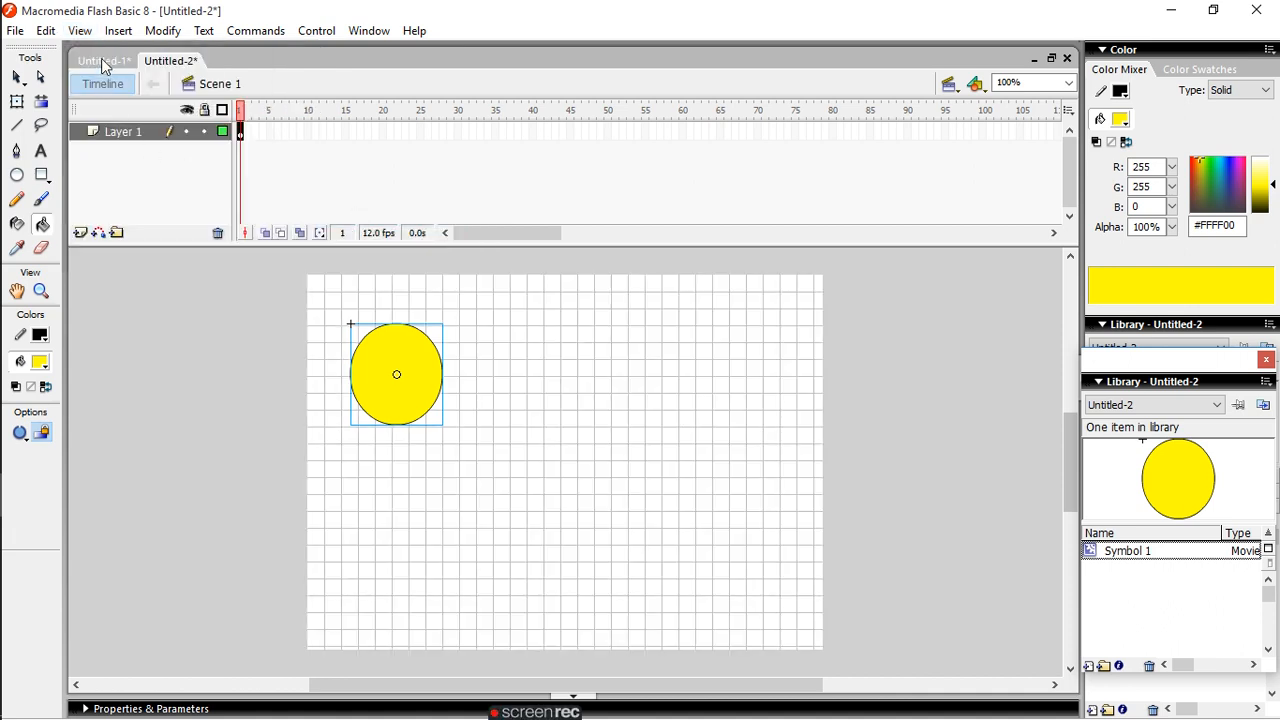
left_click(88, 32)
mouse_move(141, 261)
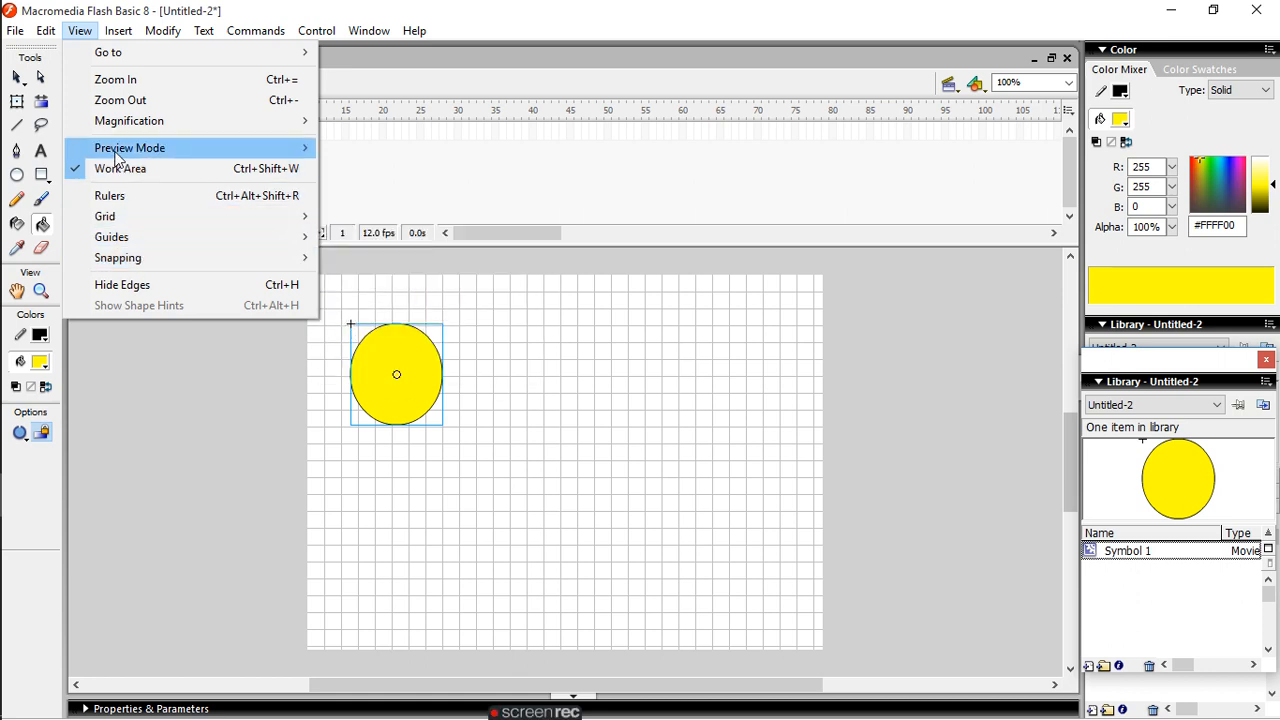
mouse_move(116, 157)
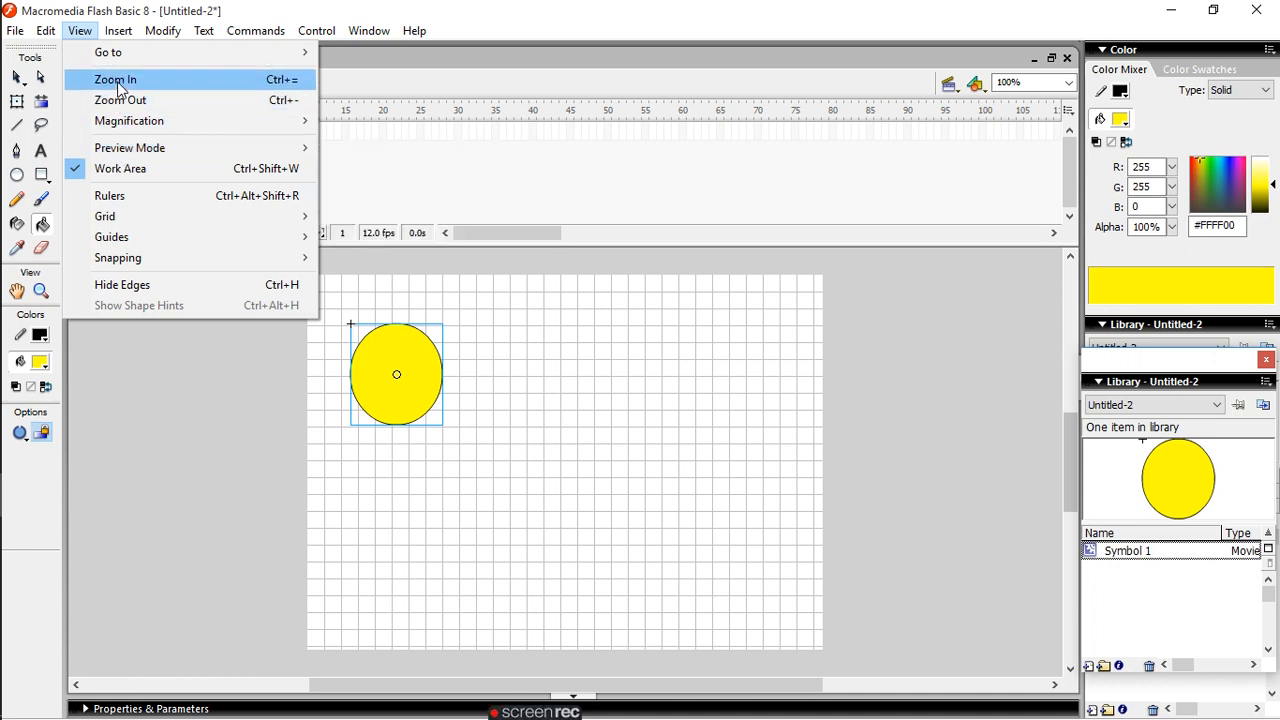
mouse_move(114, 58)
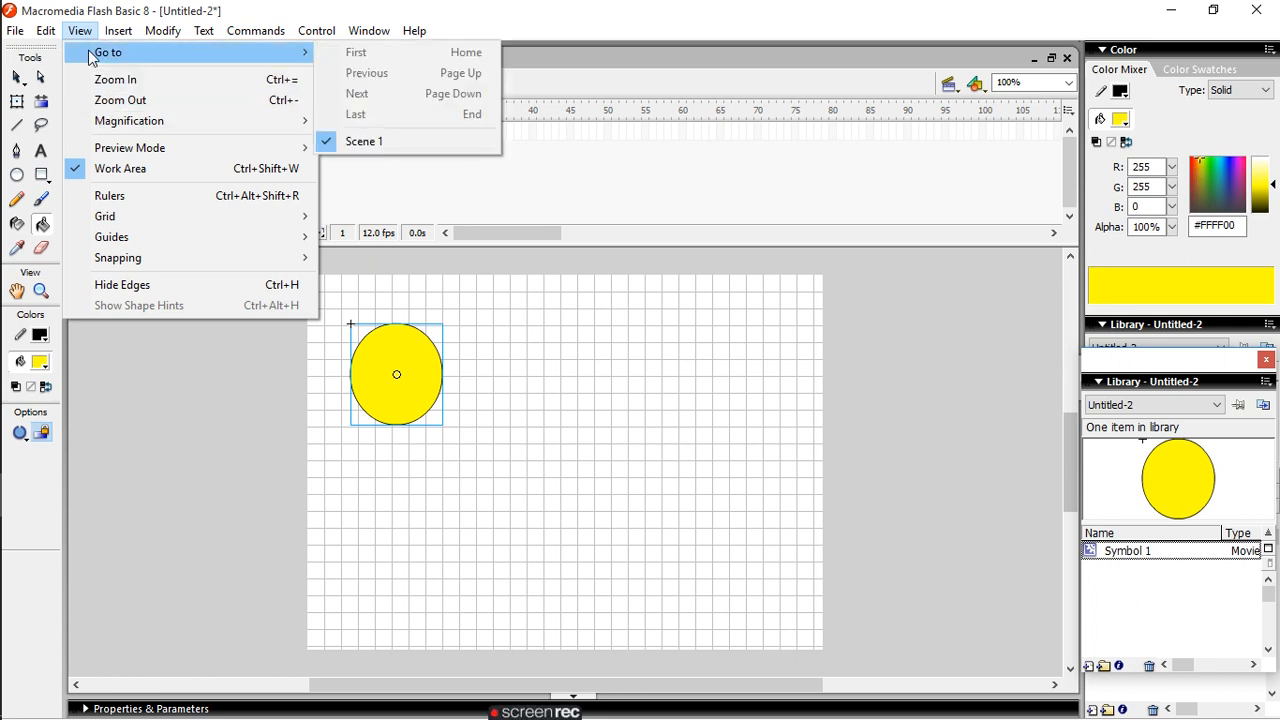
mouse_move(42, 33)
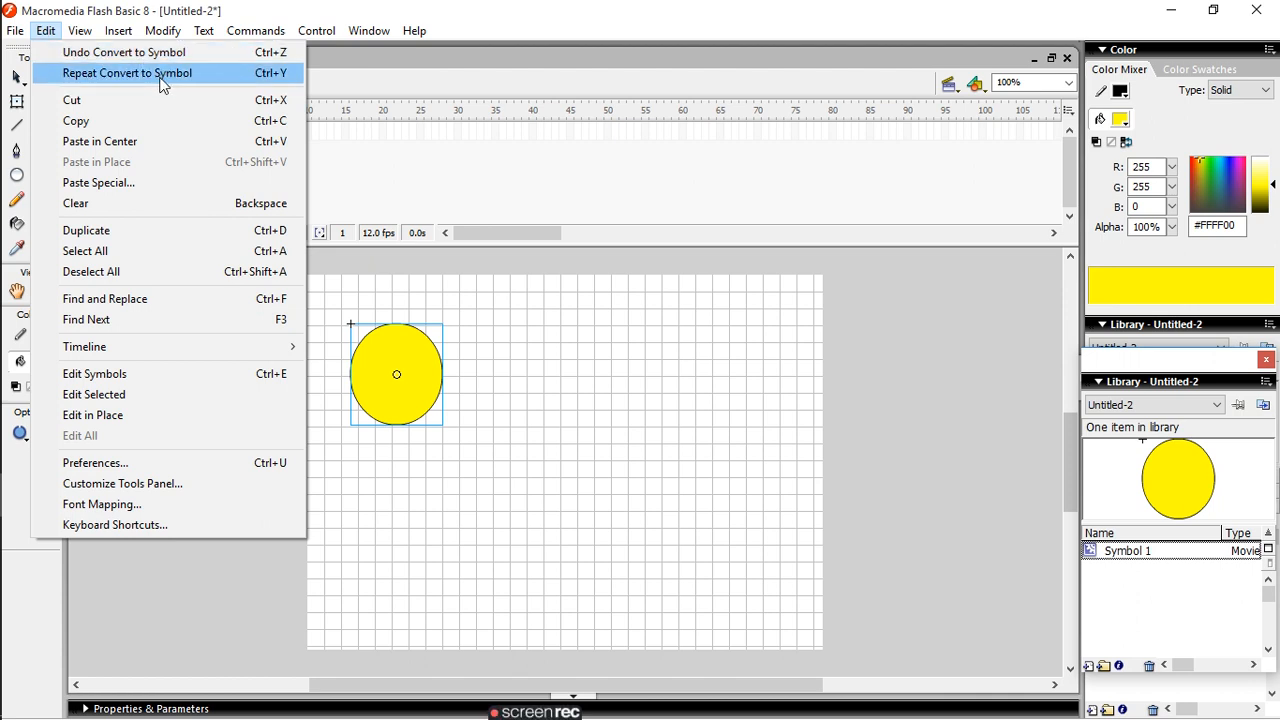
mouse_move(85, 33)
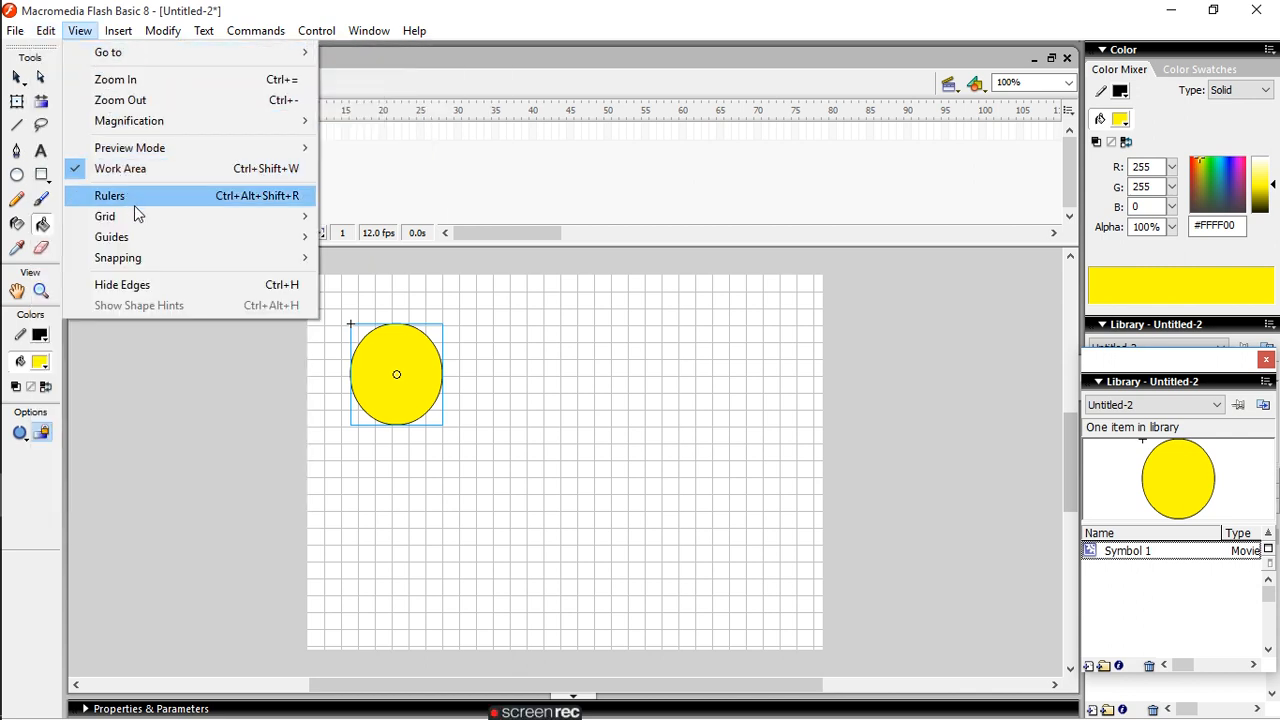
mouse_move(143, 218)
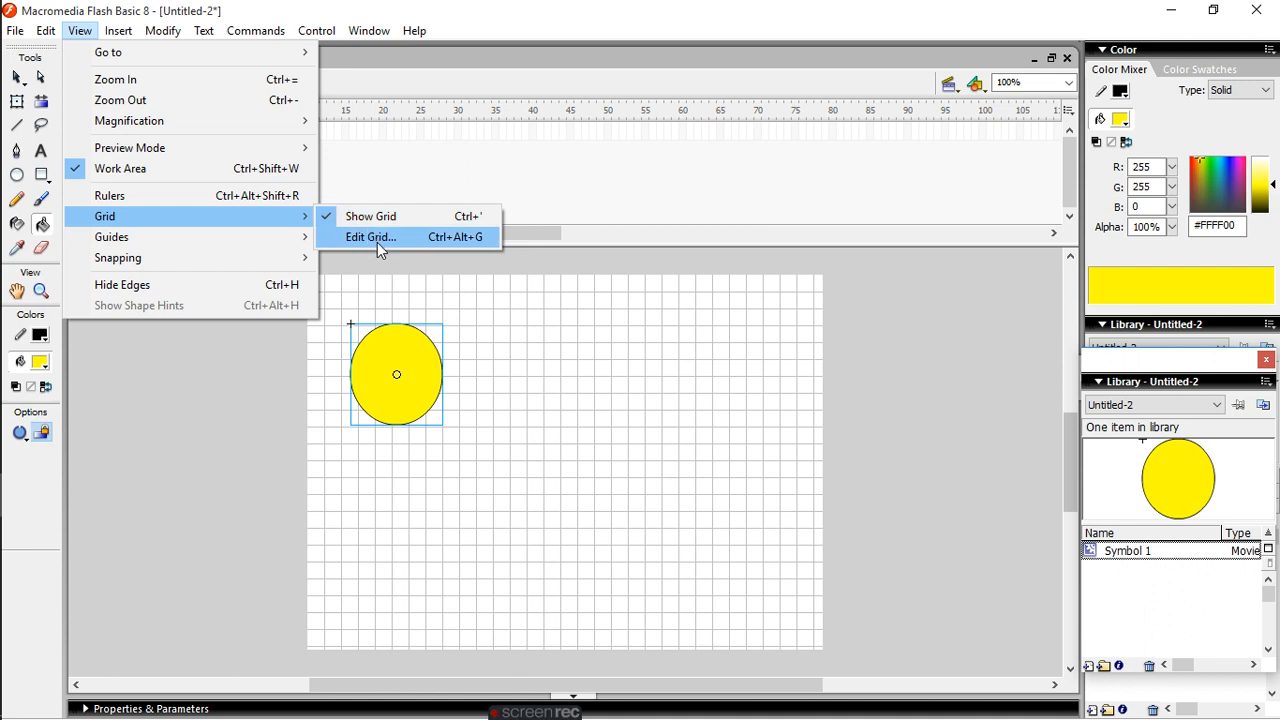
left_click(368, 217)
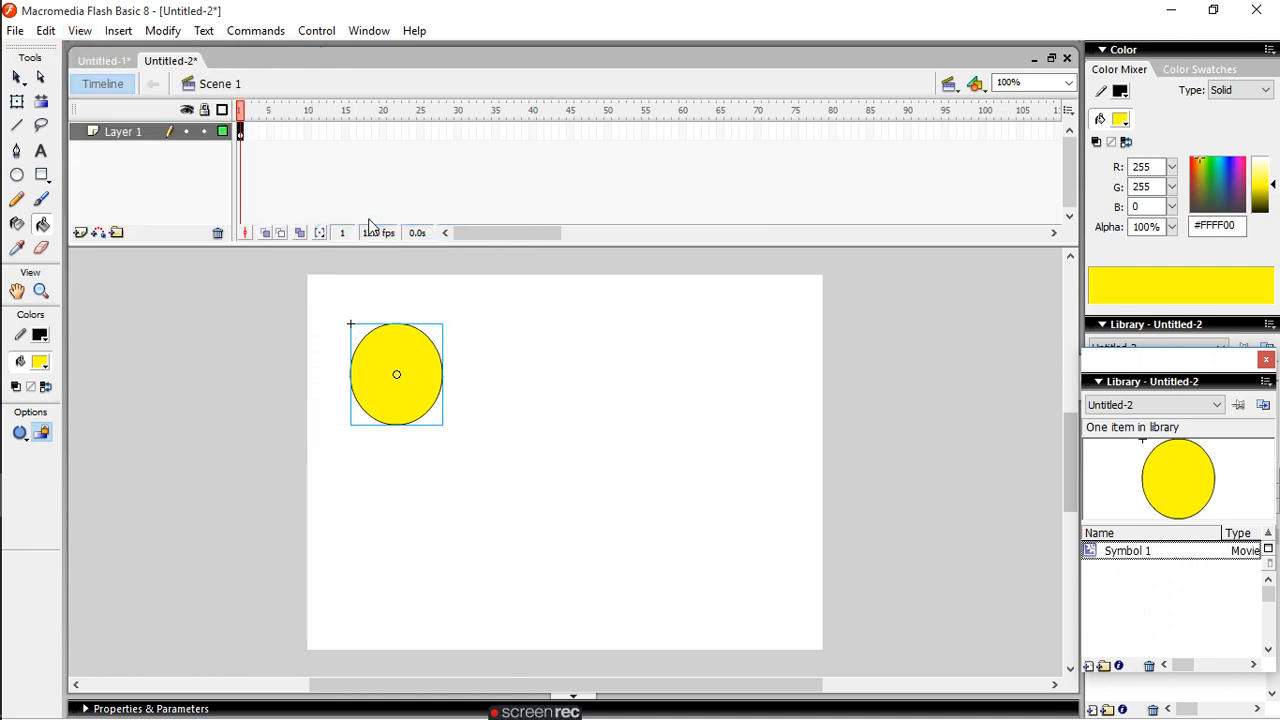
- Open the selected yellow oval's symbol in symbol editing mode
left_click(45, 31)
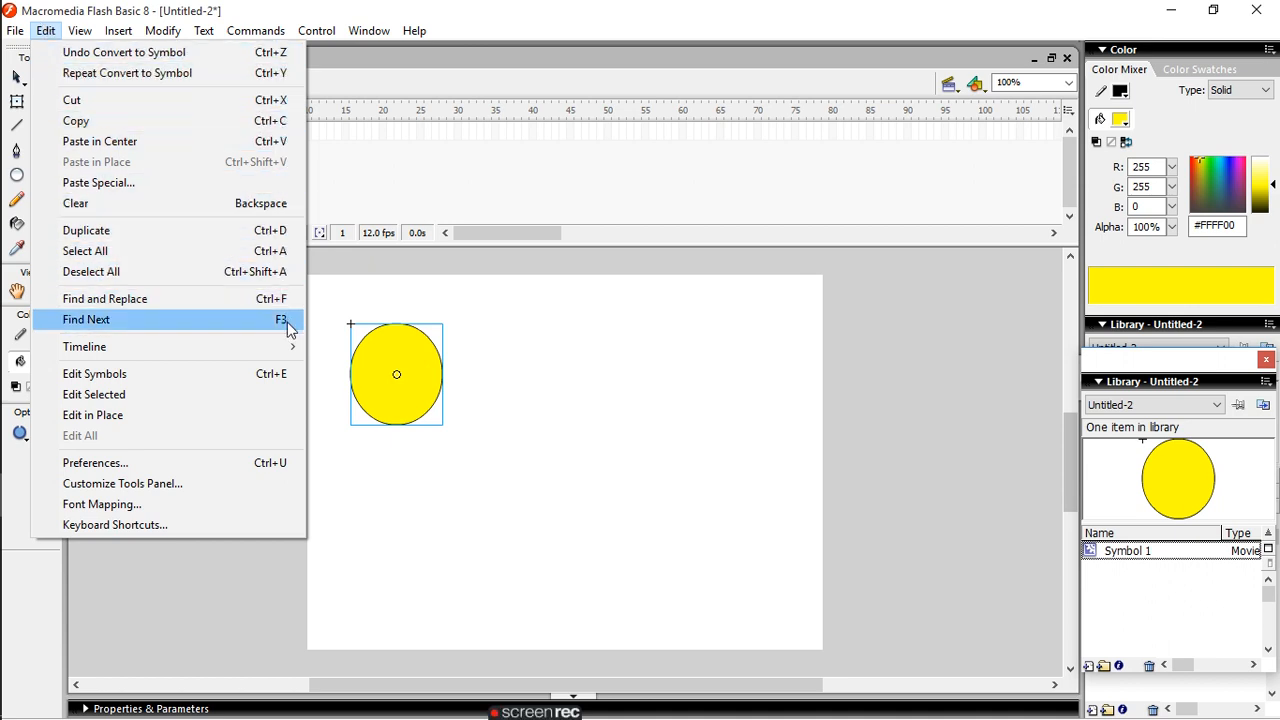
mouse_move(287, 345)
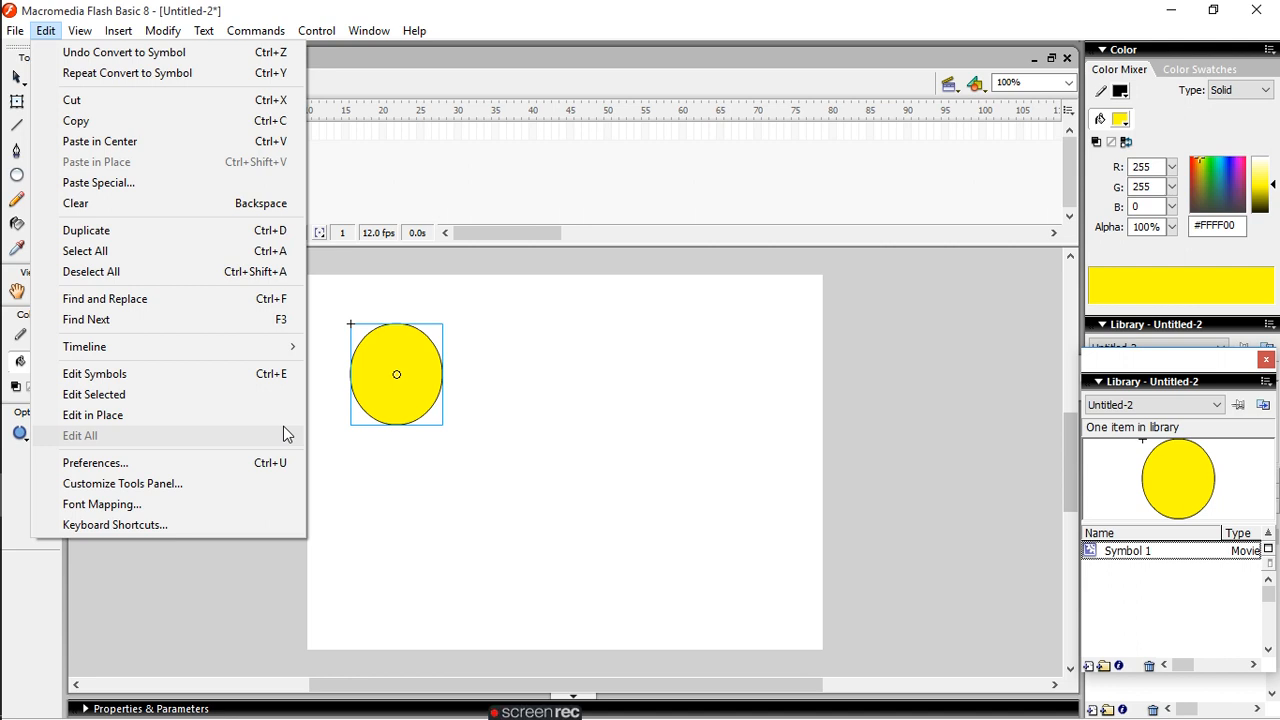
left_click(166, 372)
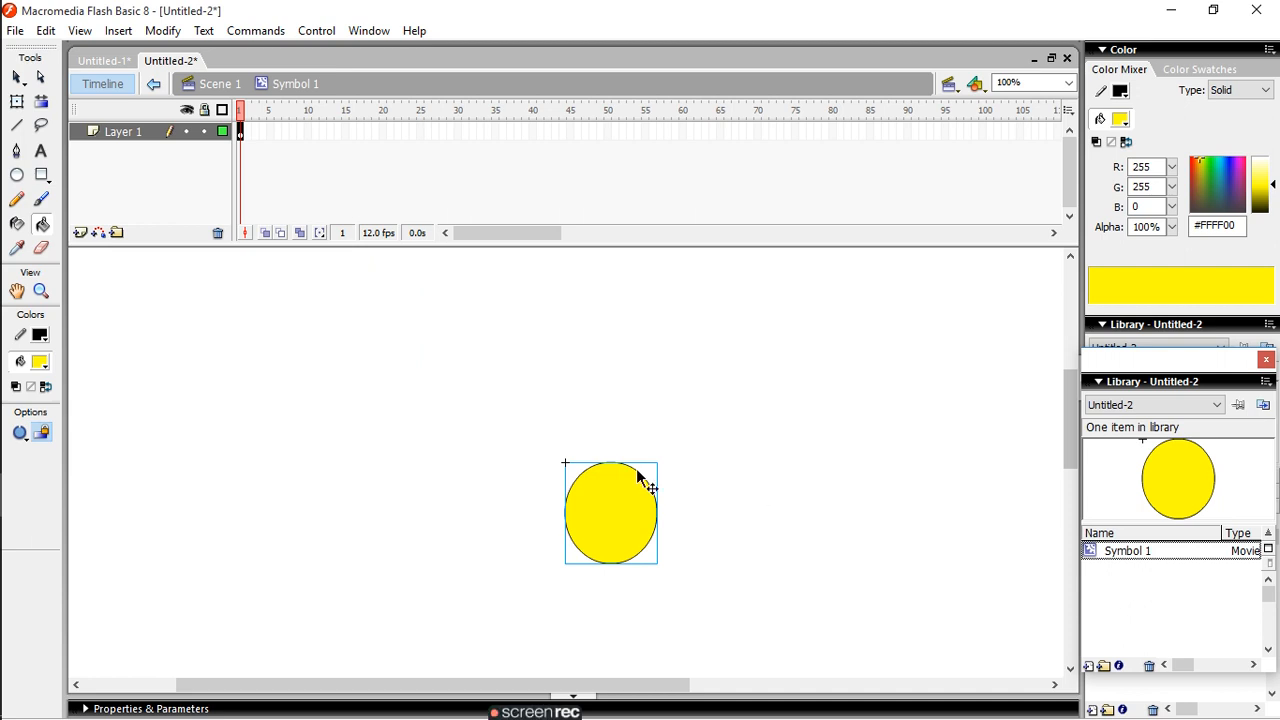
- Move the yellow oval inside the symbol so its centre sits approximately on the registration cross
left_click(16, 76)
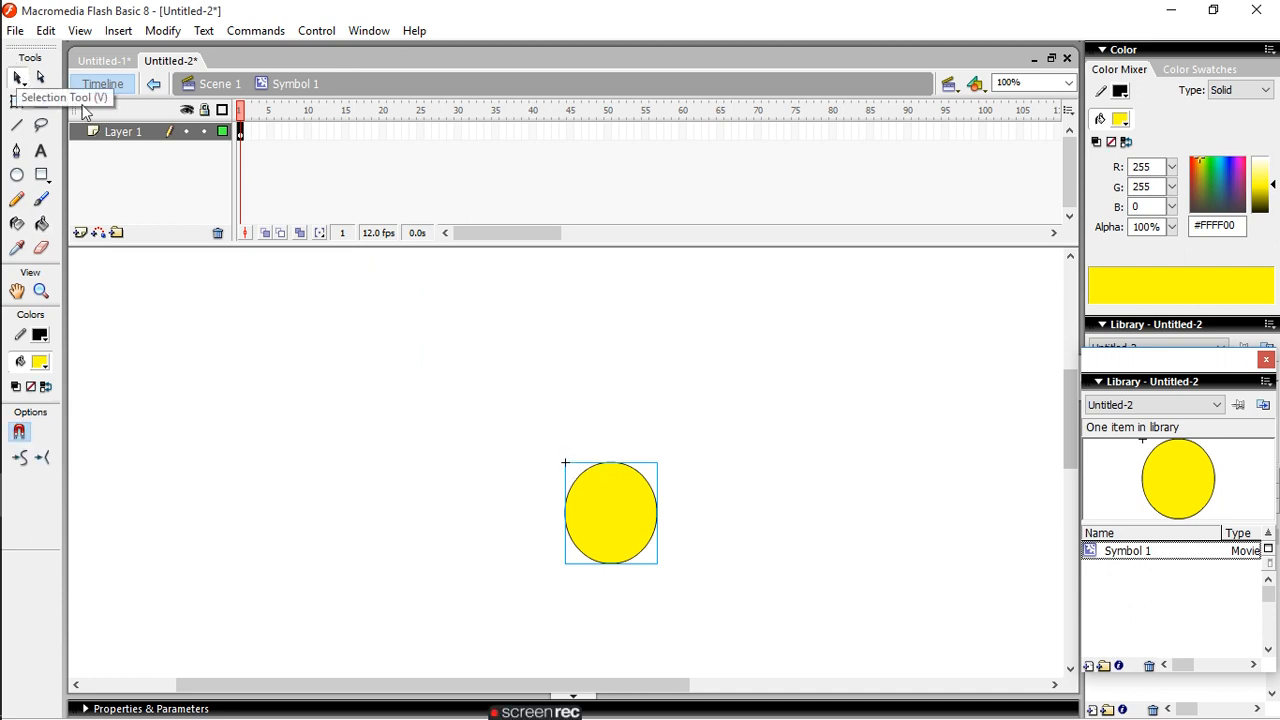
left_click(462, 453)
left_click(570, 513)
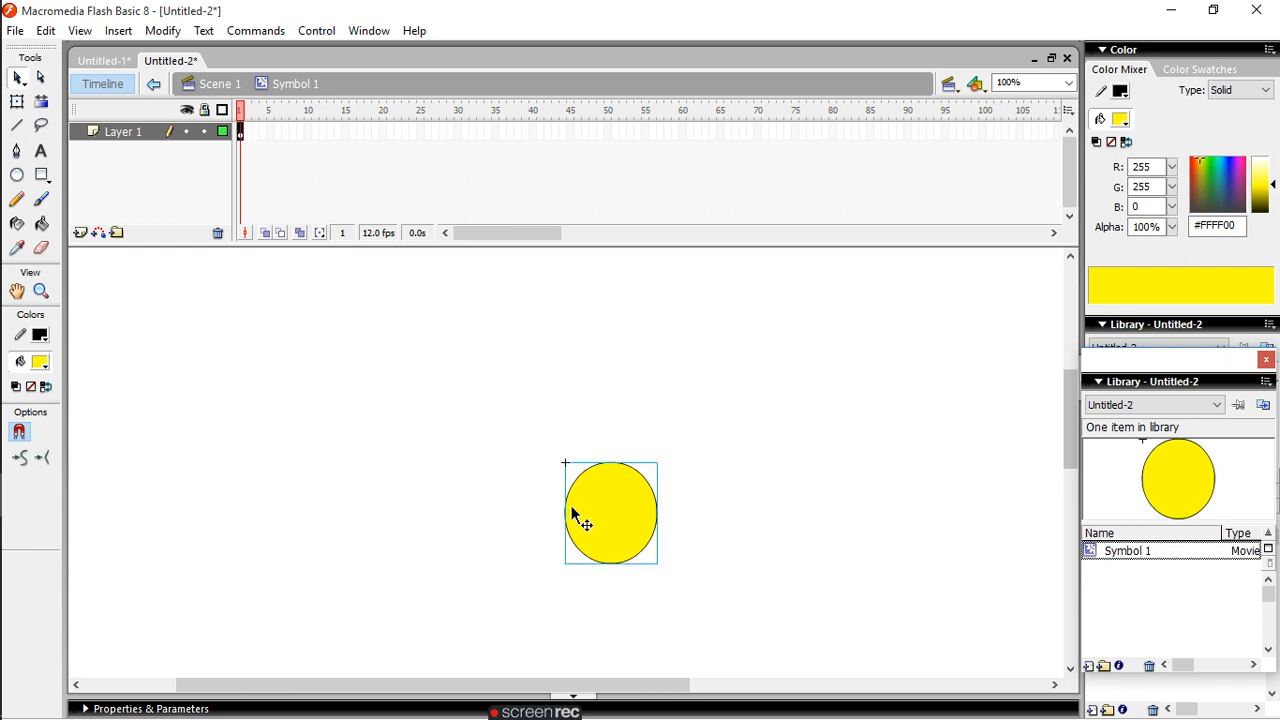
left_click_drag(566, 464, 500, 446)
left_click_drag(609, 523, 564, 466)
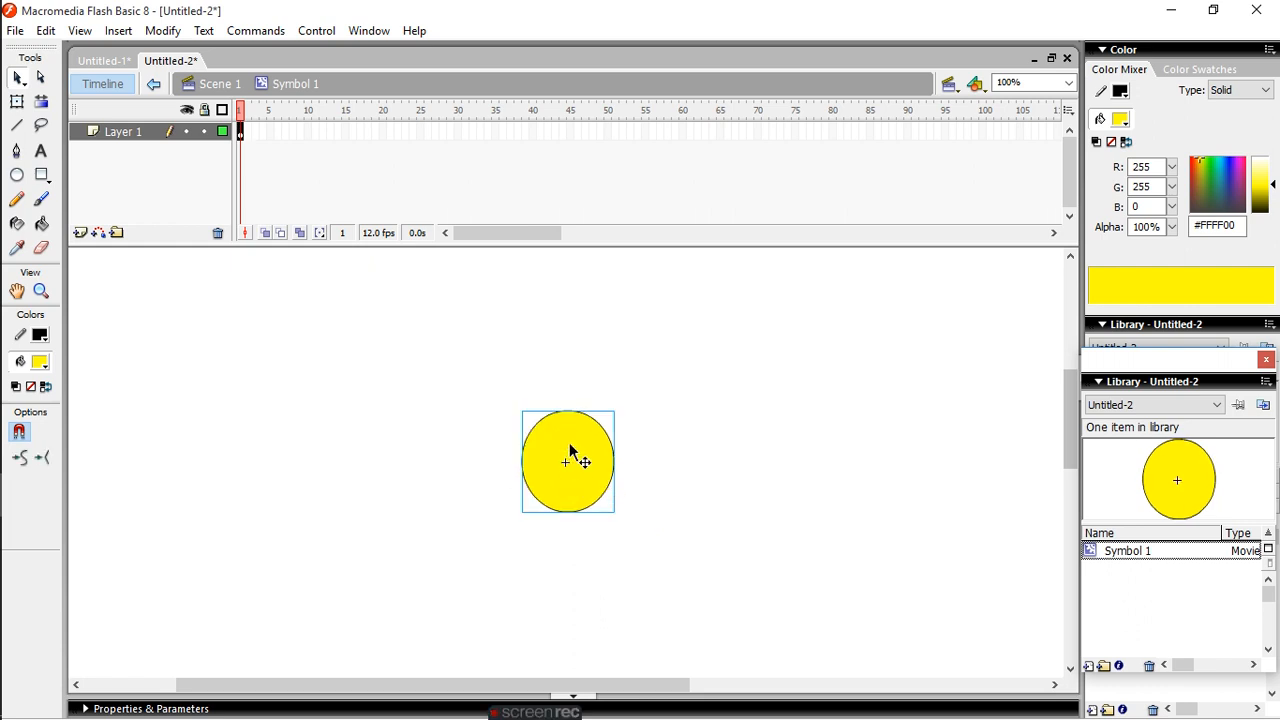
- Try shifting the oval's transformation point and reshaping the oval with Free Transform, undo these changes, and deselect it
right_click(567, 455)
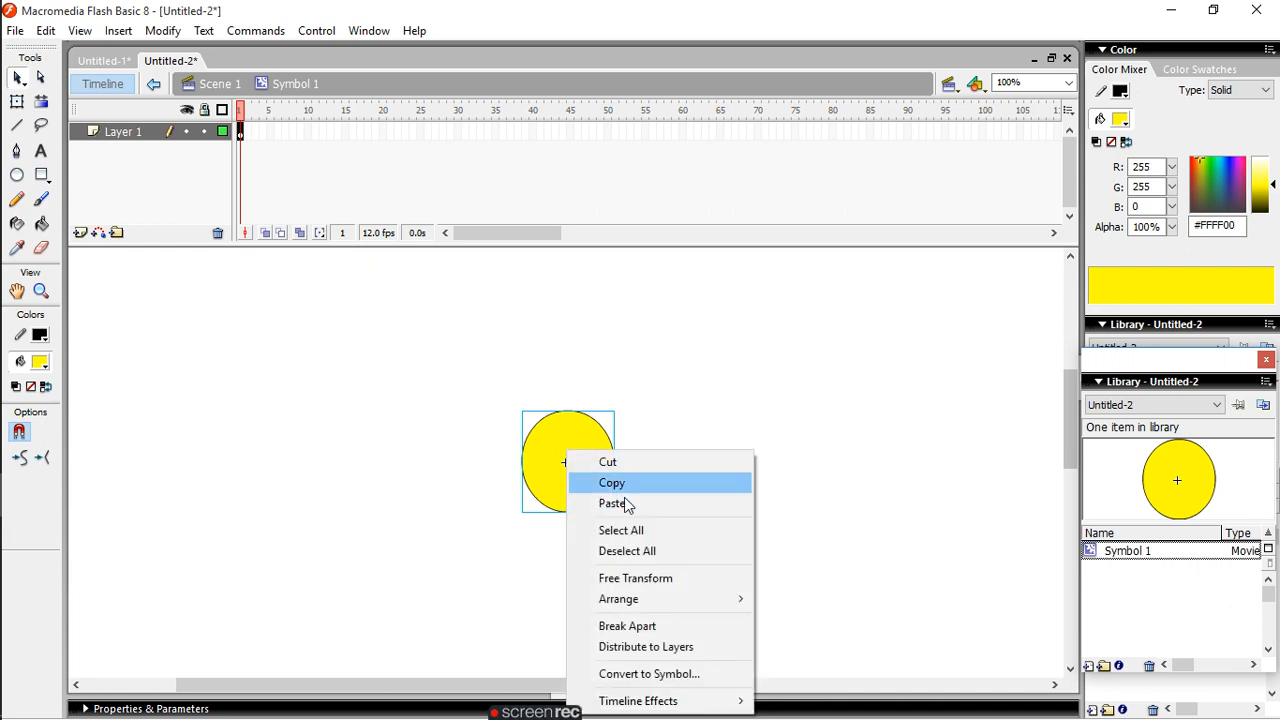
left_click(674, 584)
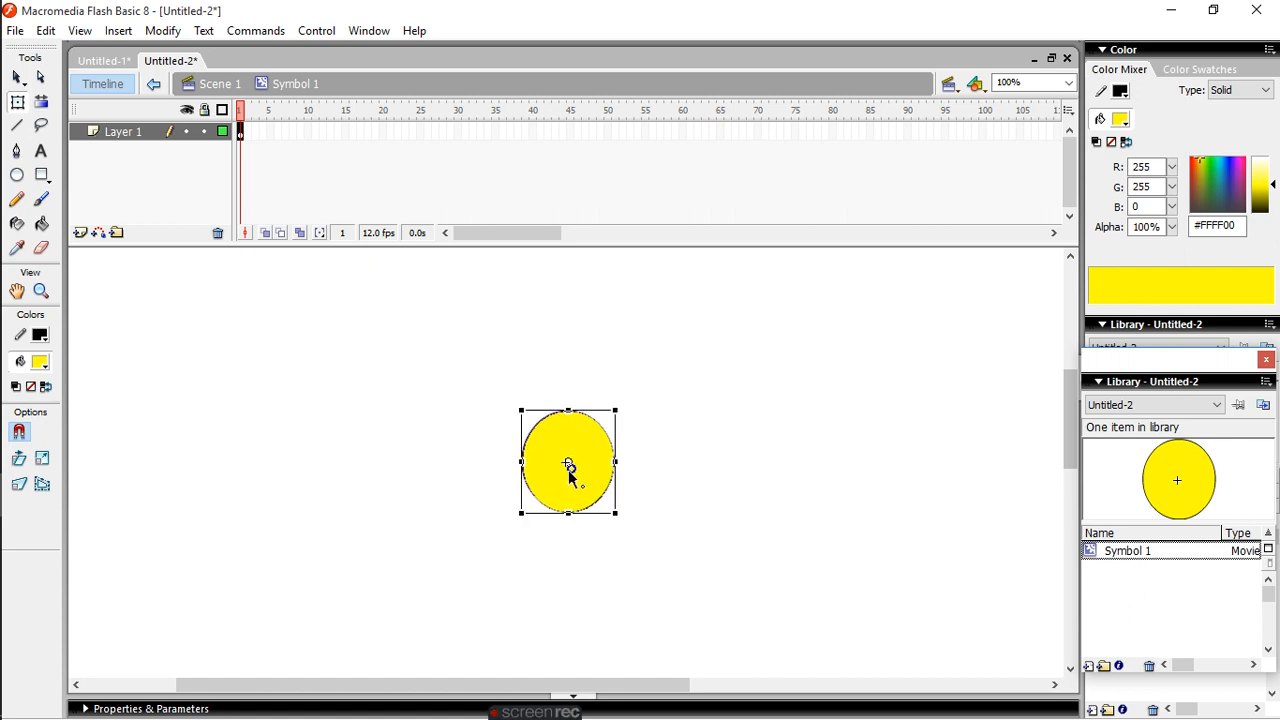
left_click_drag(567, 464, 567, 471)
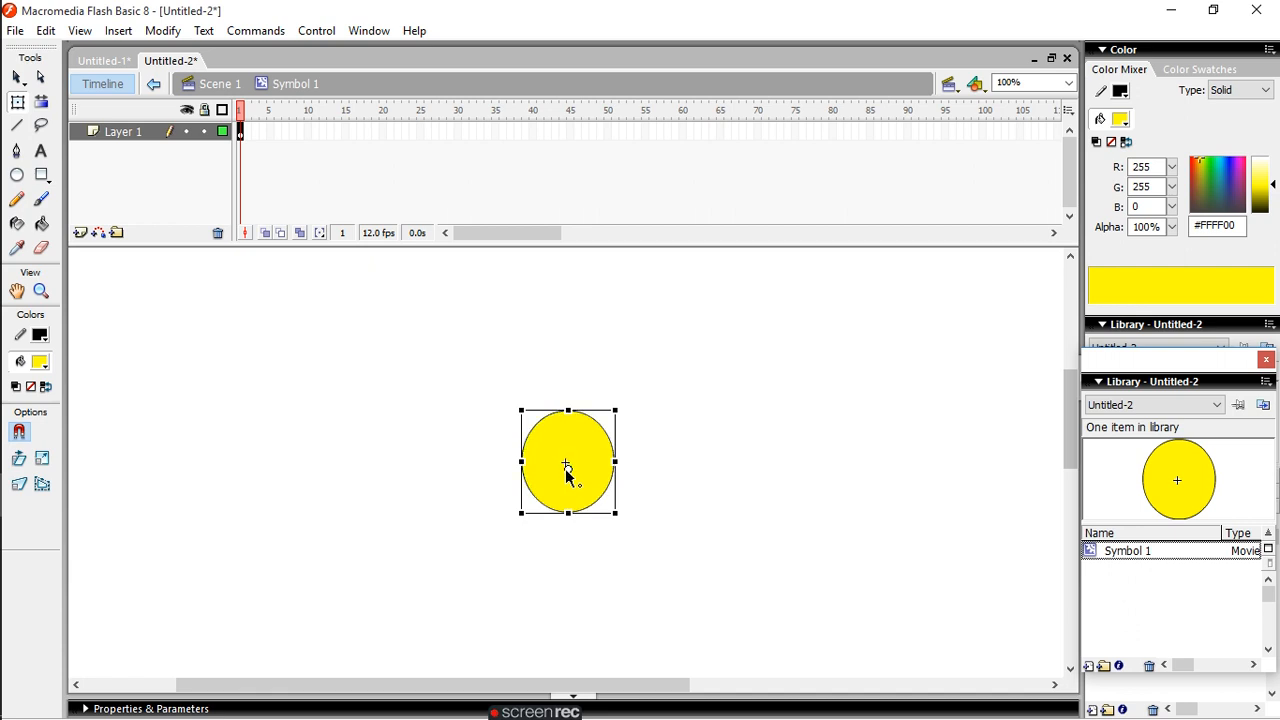
left_click_drag(568, 410, 565, 460)
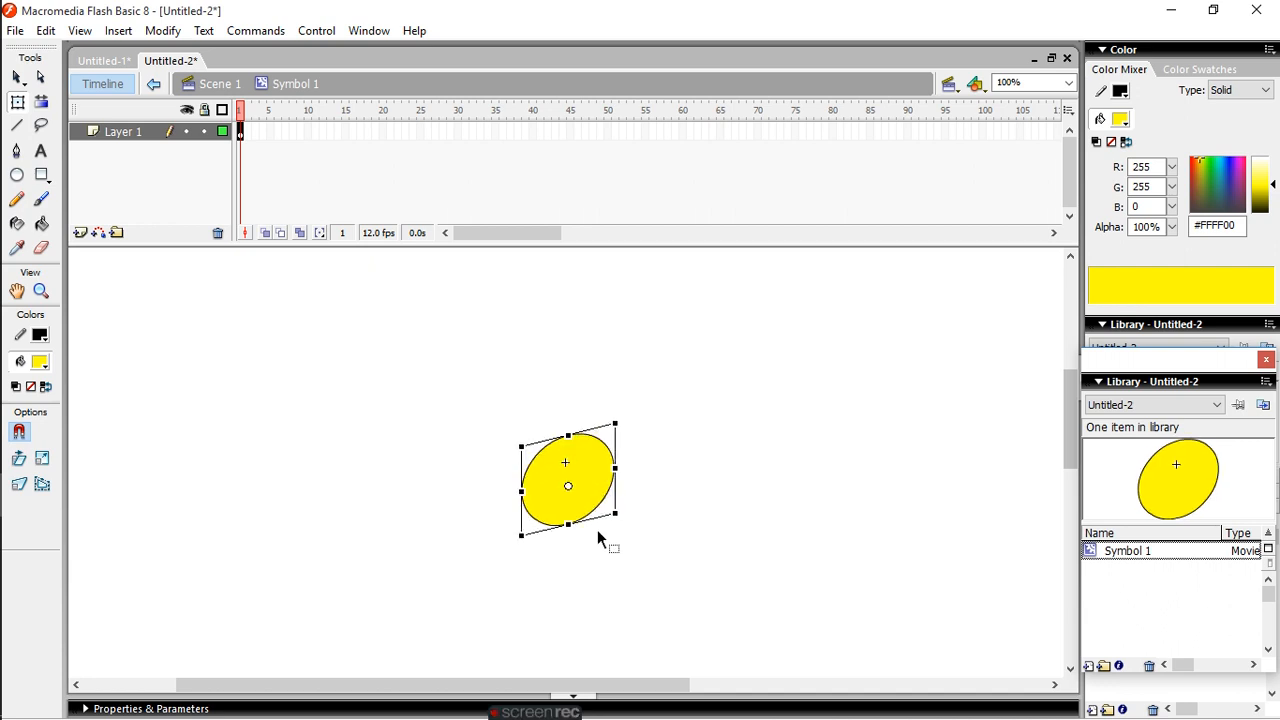
key("ctrl+z")
key("ctrl+z")
key("ctrl+z")
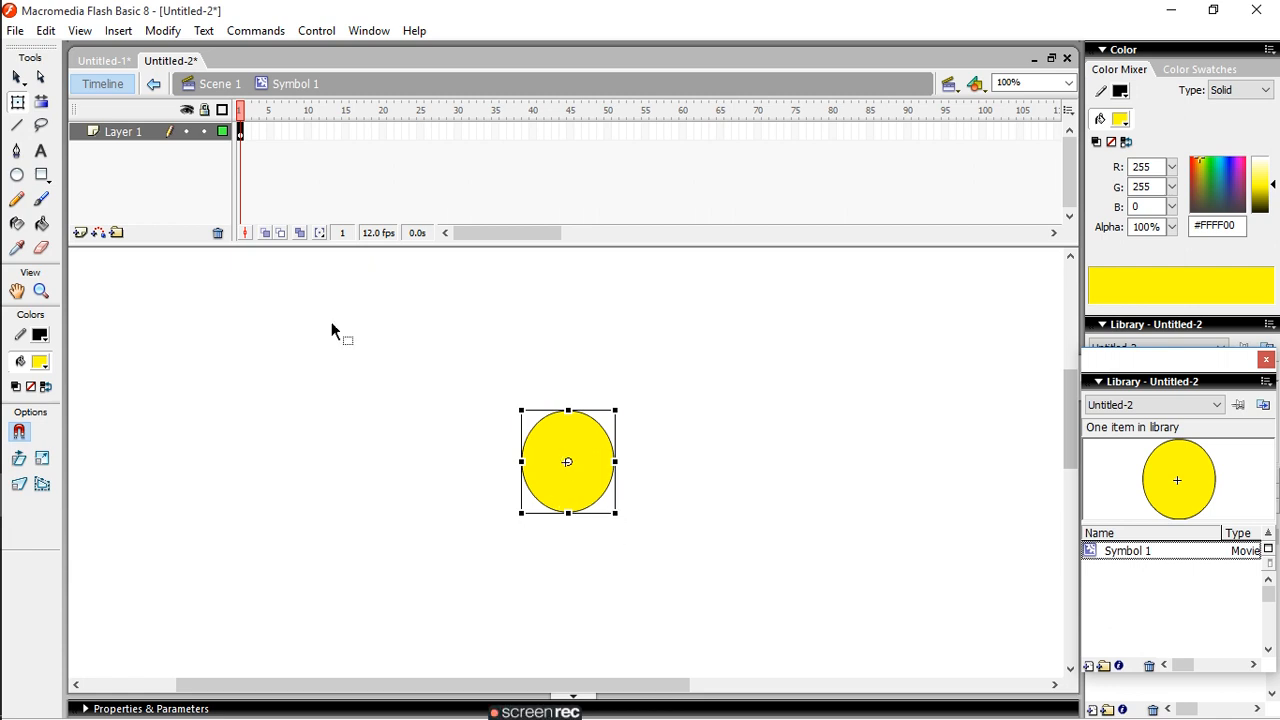
left_click(16, 77)
left_click(378, 430)
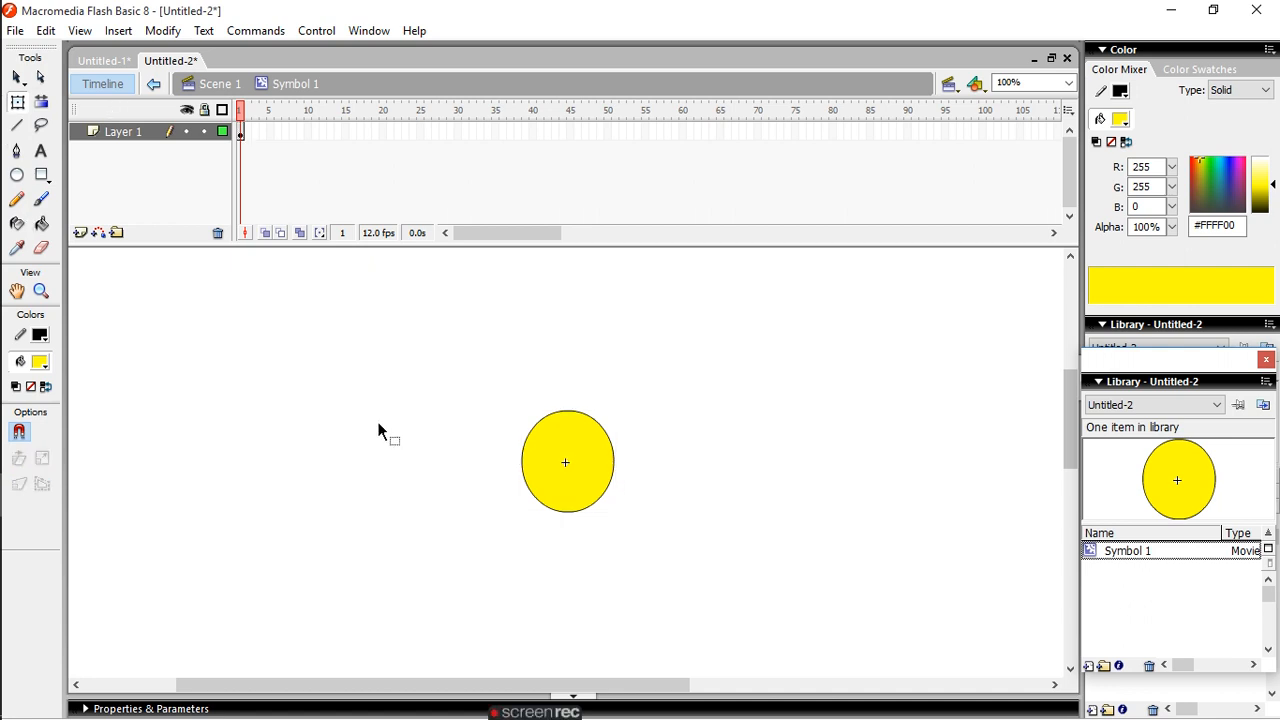
- Select everything in the symbol and clear the selection again
left_click(46, 30)
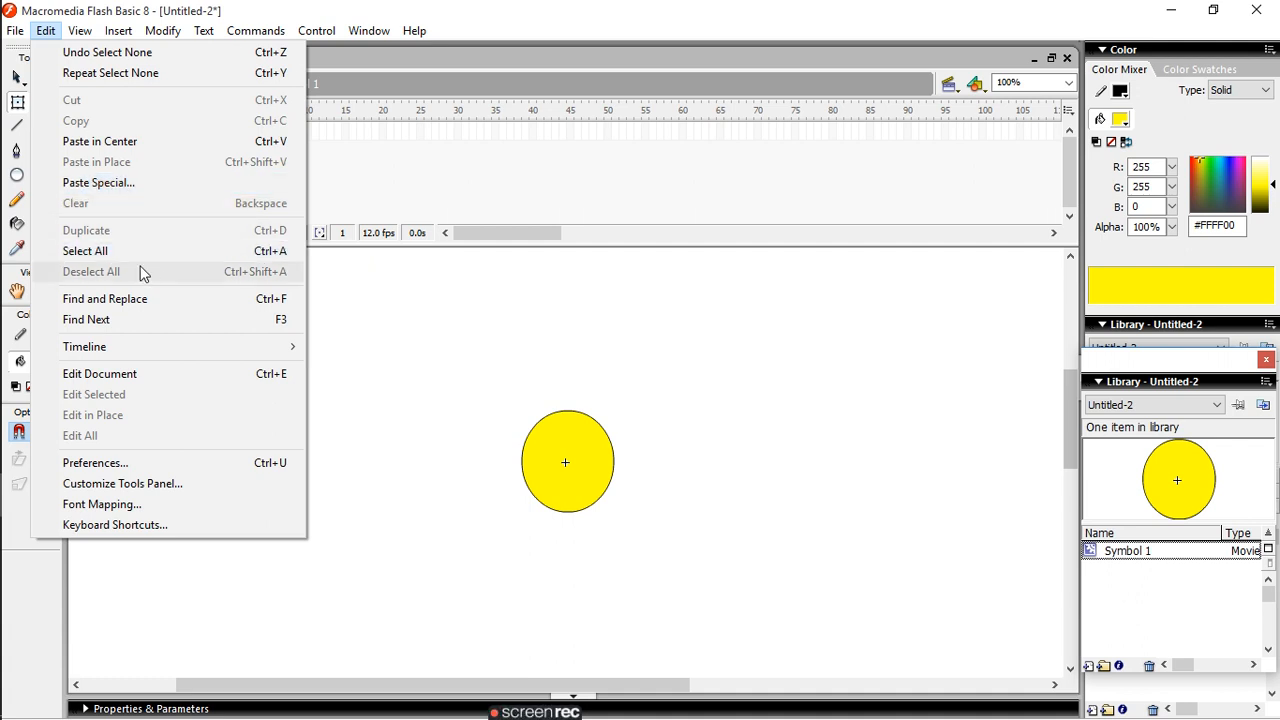
left_click(288, 257)
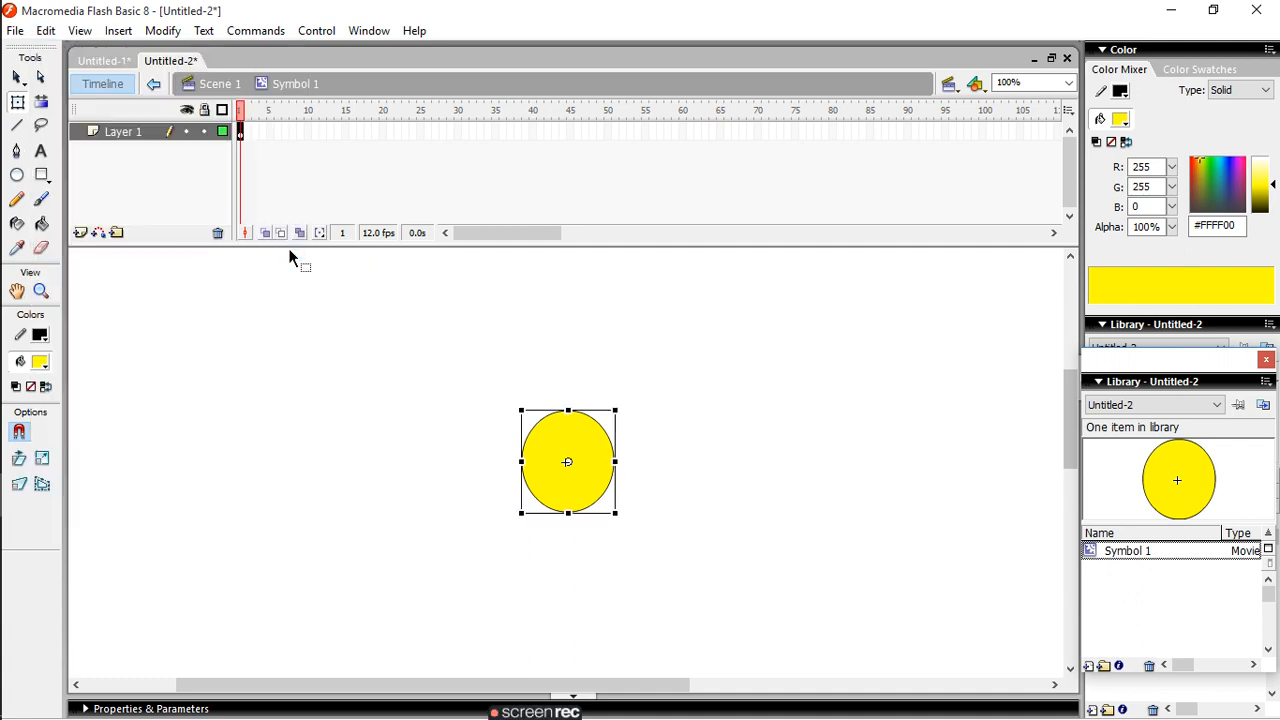
left_click(46, 30)
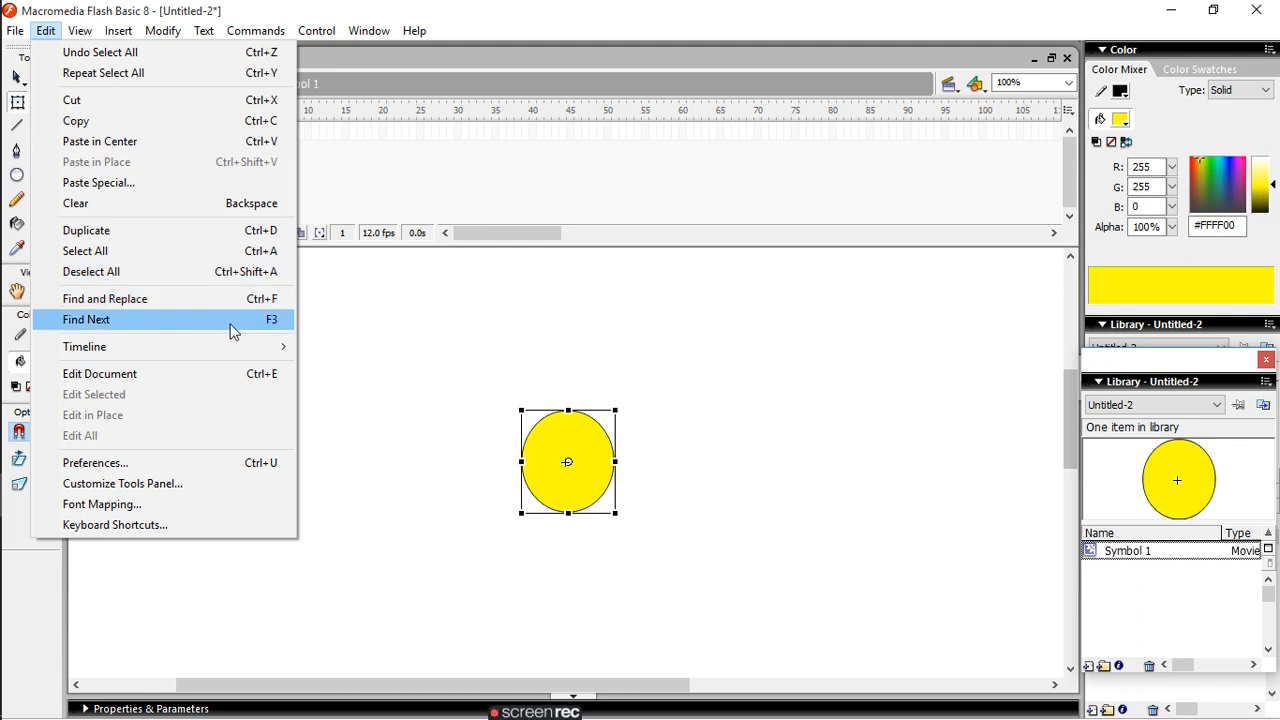
mouse_move(237, 348)
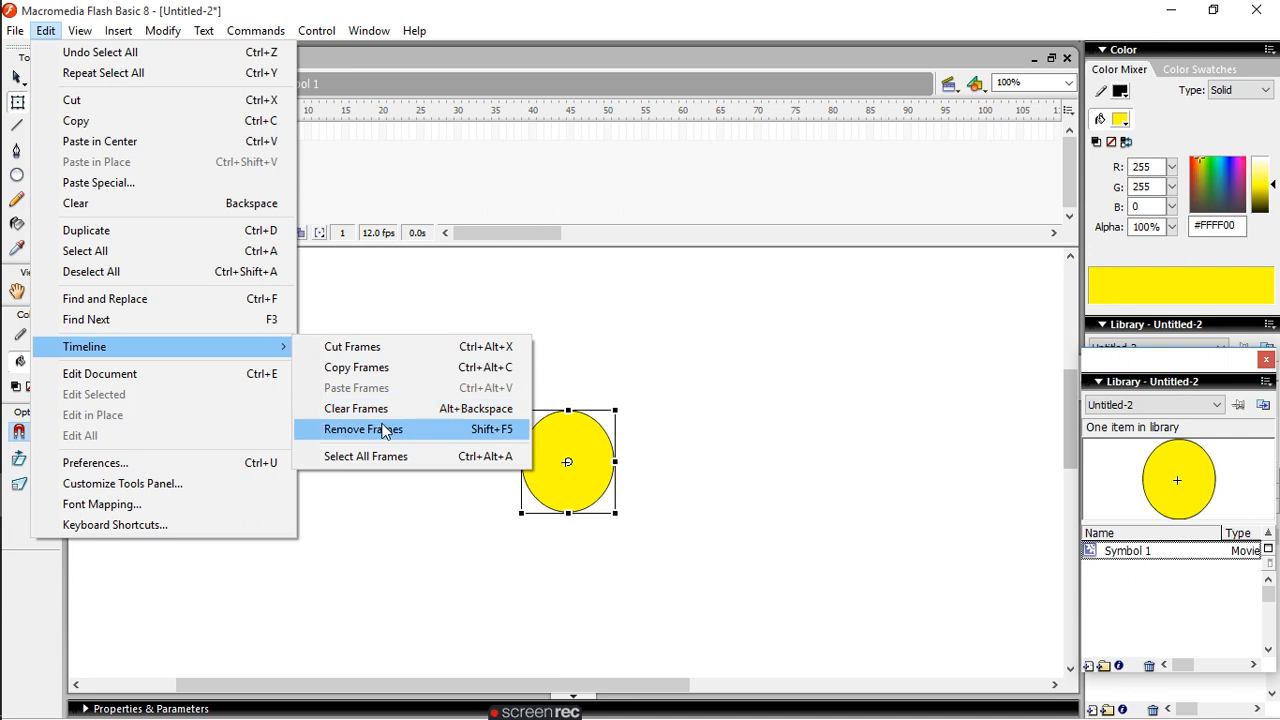
left_click(405, 494)
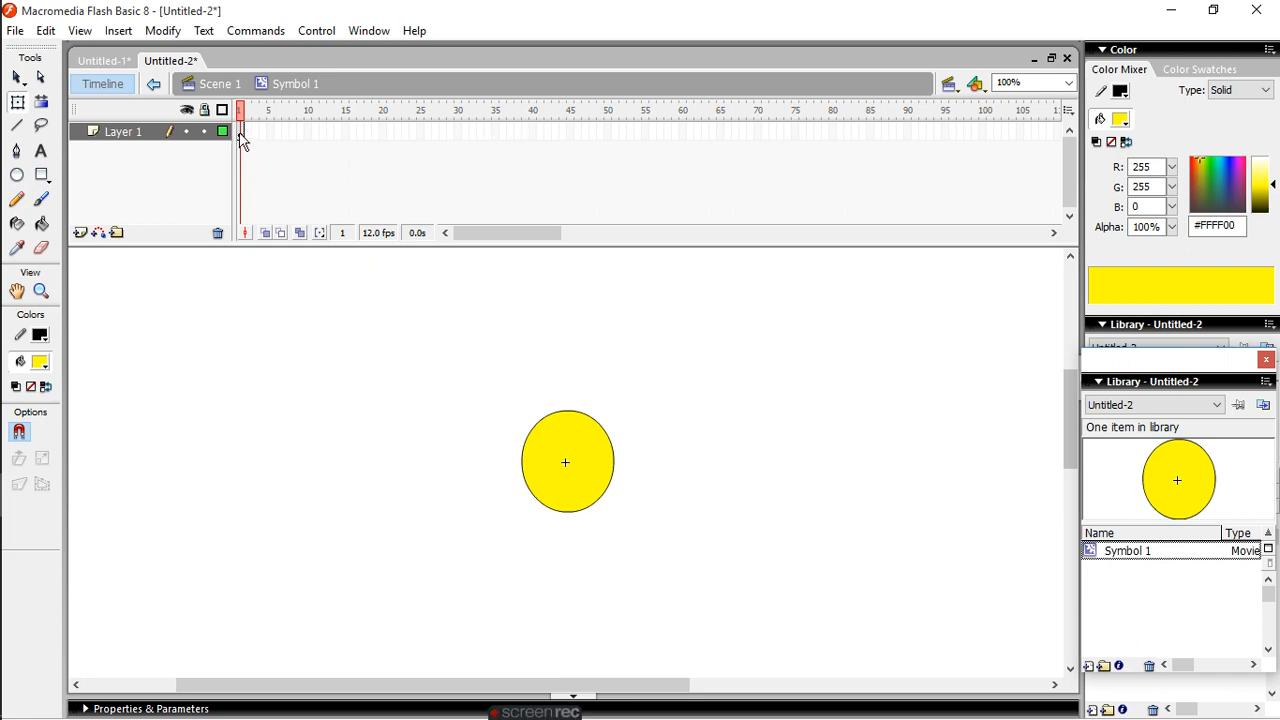
- Insert a keyframe at frame 20 of Layer 1 in the symbol's timeline
left_click(384, 135)
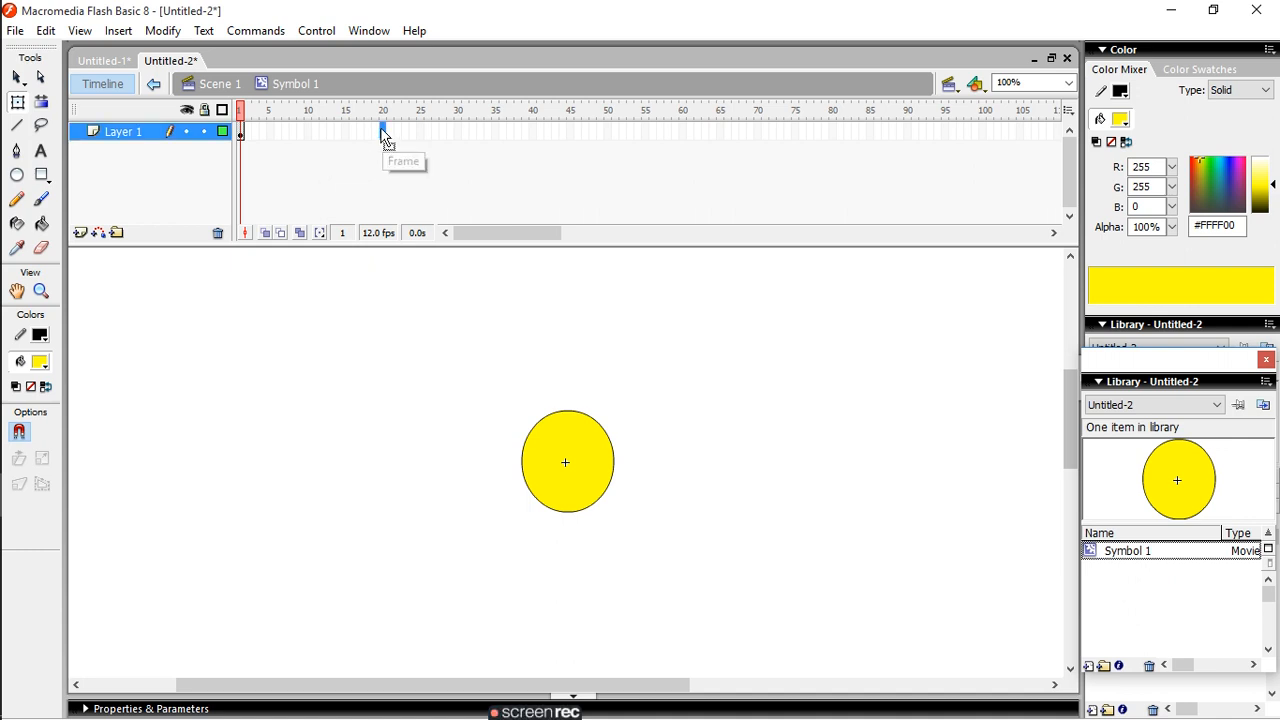
right_click(384, 132)
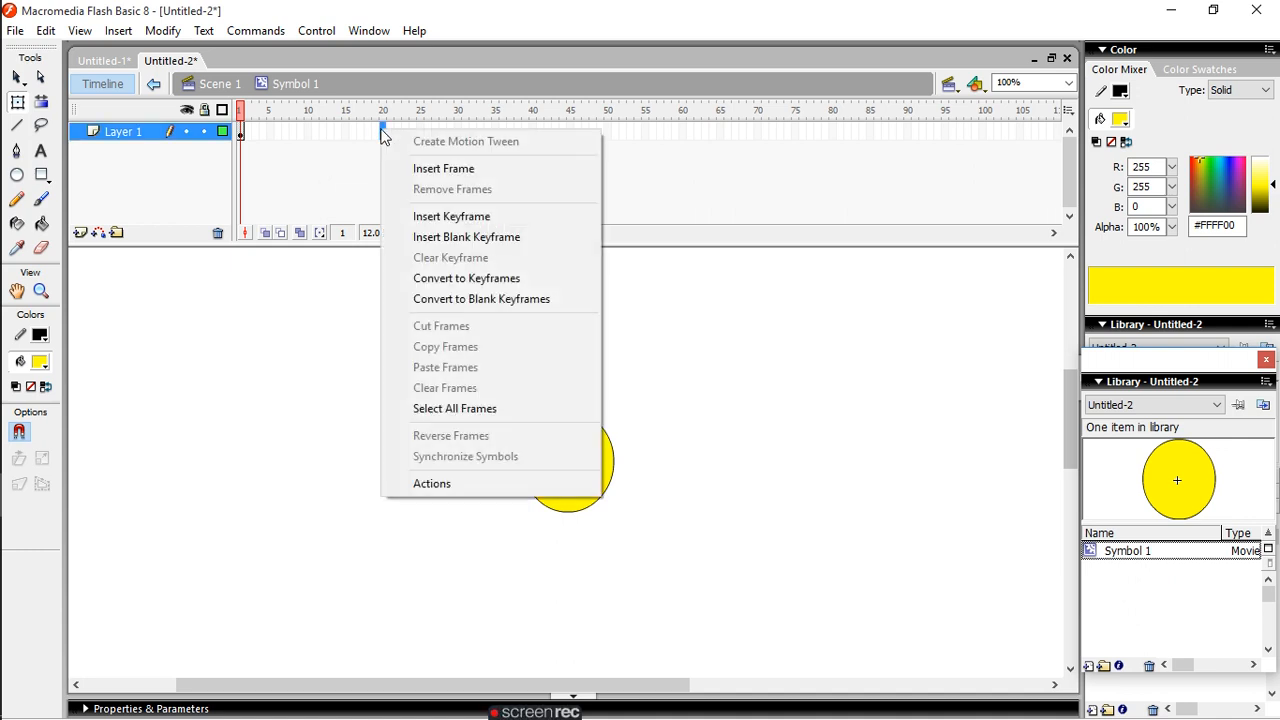
left_click(455, 221)
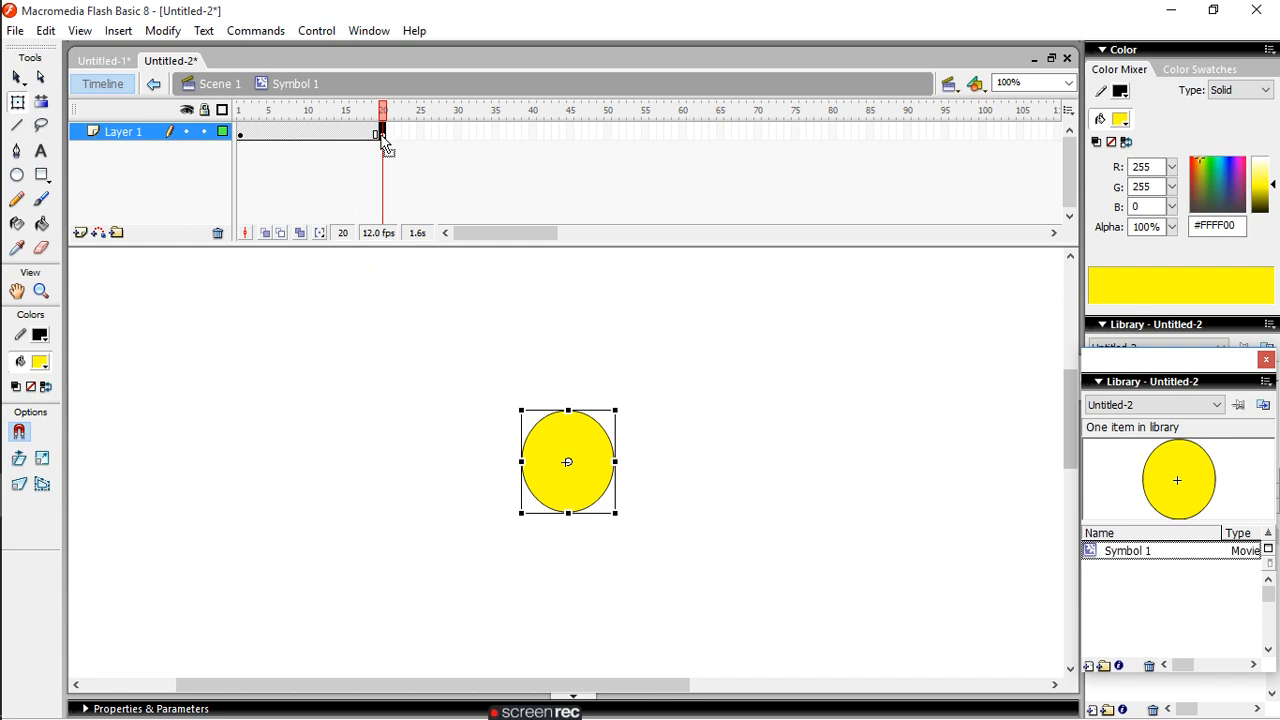
- Move the yellow oval at frame 20 to the upper-left area of the stage
left_click(571, 466)
left_click(212, 383)
left_click_drag(571, 466, 220, 387)
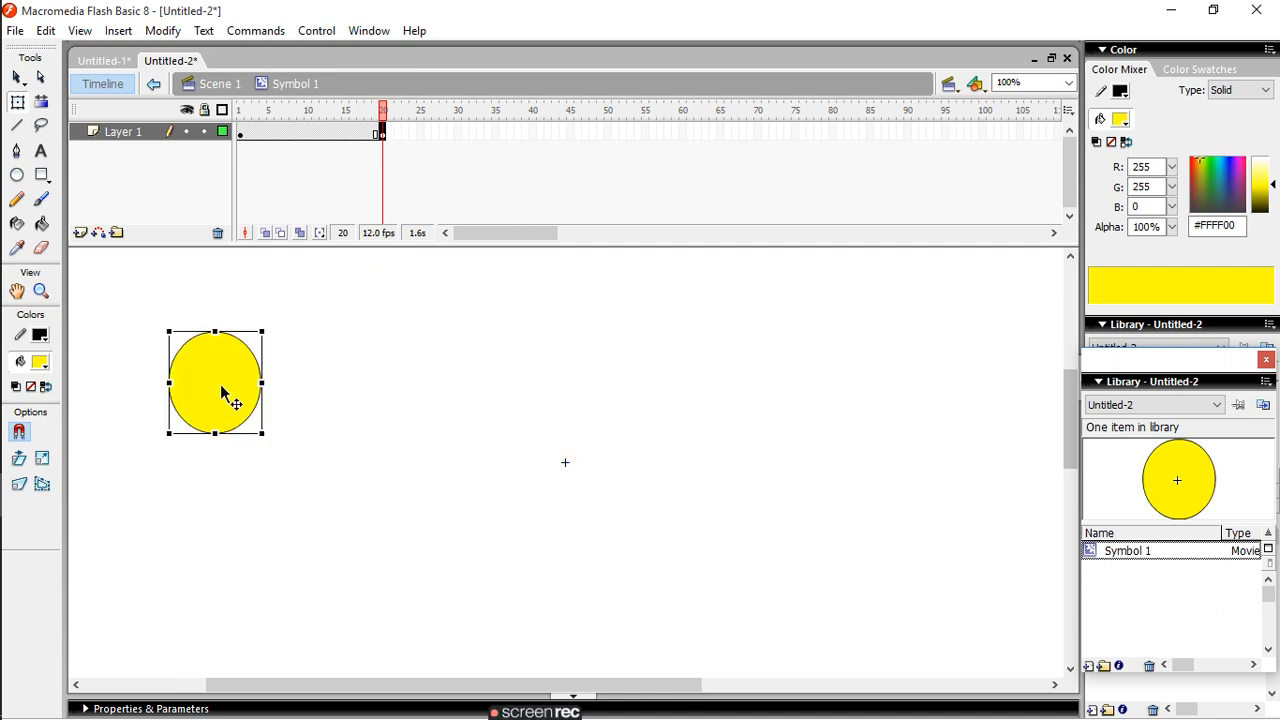
left_click(384, 135)
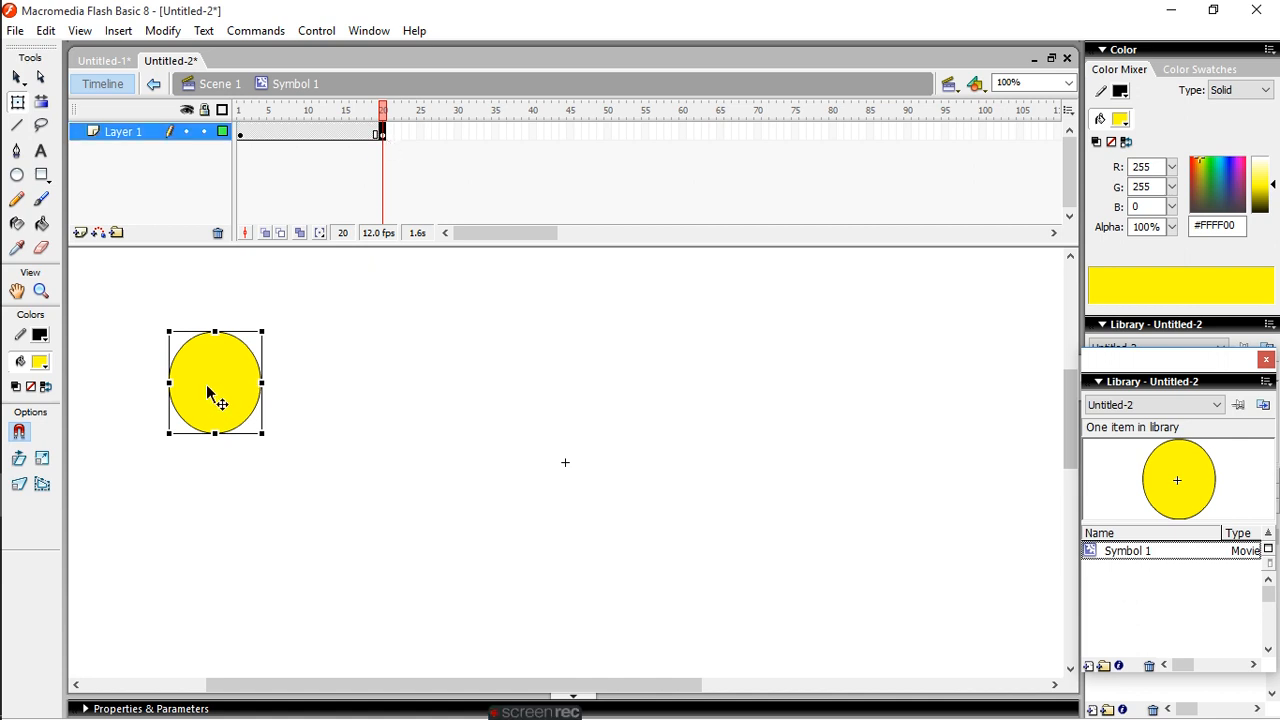
- Place the yellow oval in the upper-left area of the stage at frame 1 and in the upper-right area at frame 20
left_click(240, 132)
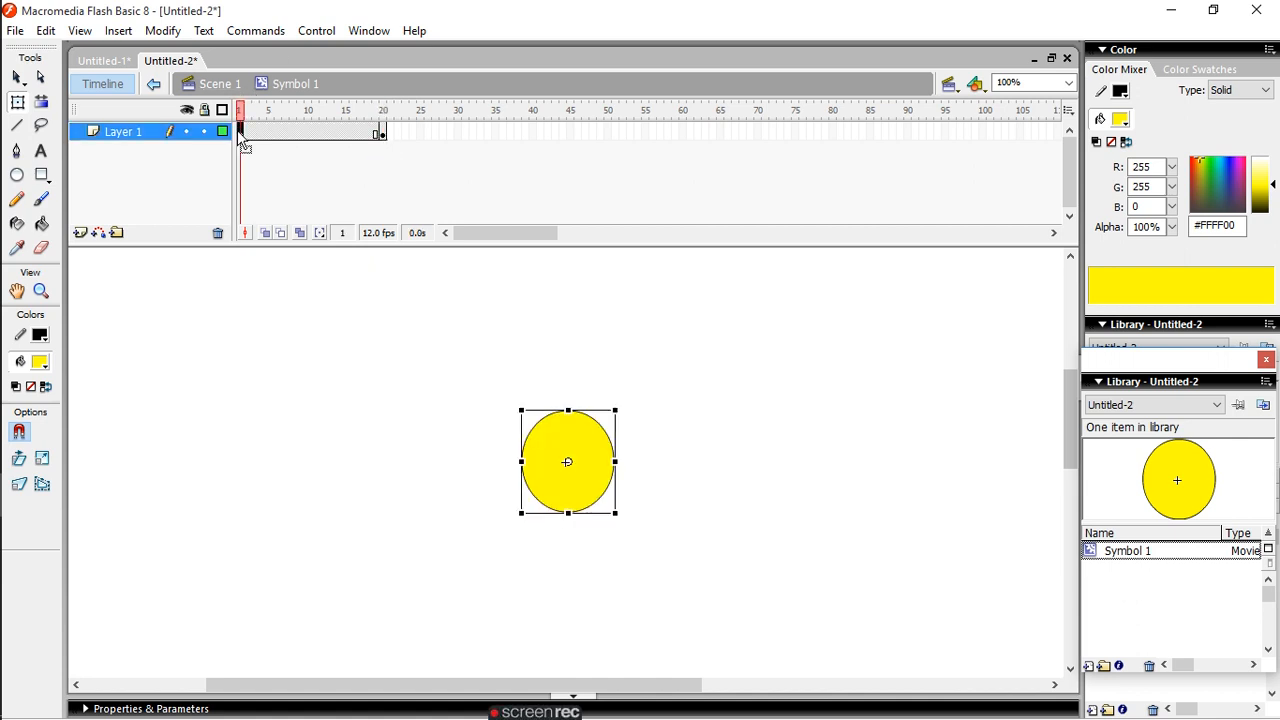
left_click_drag(567, 462, 195, 365)
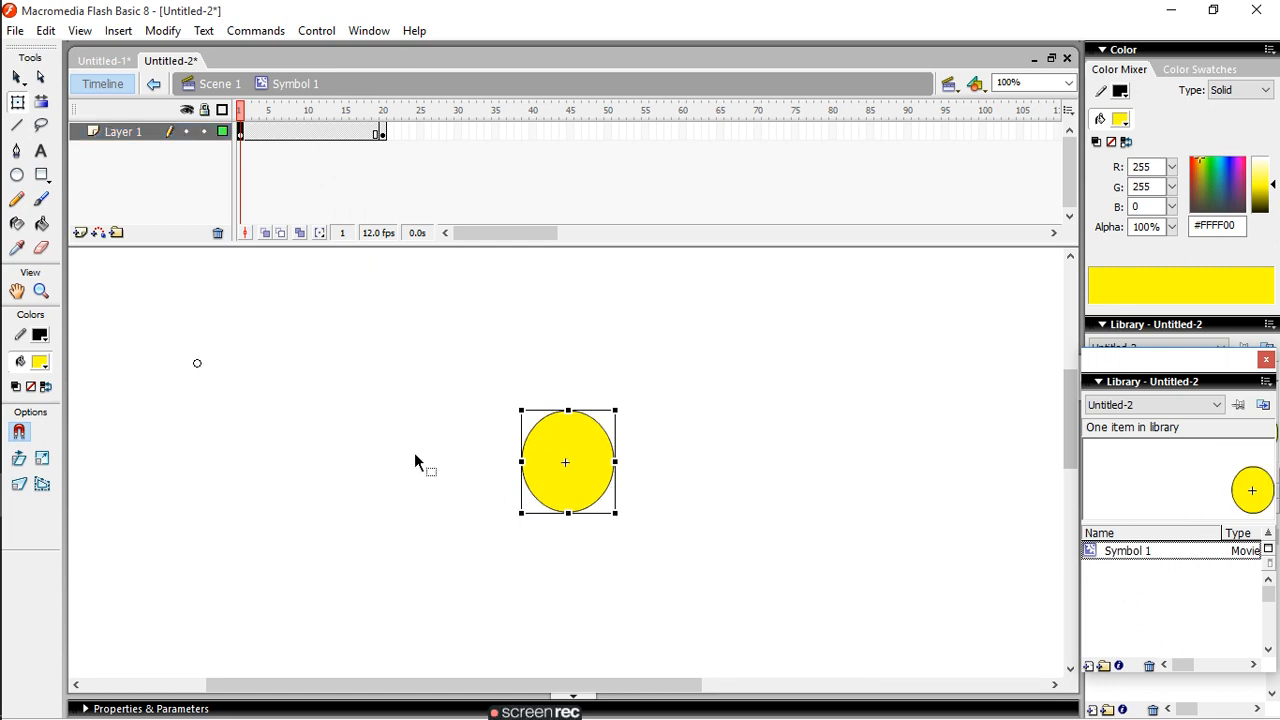
left_click_drag(568, 477, 197, 370)
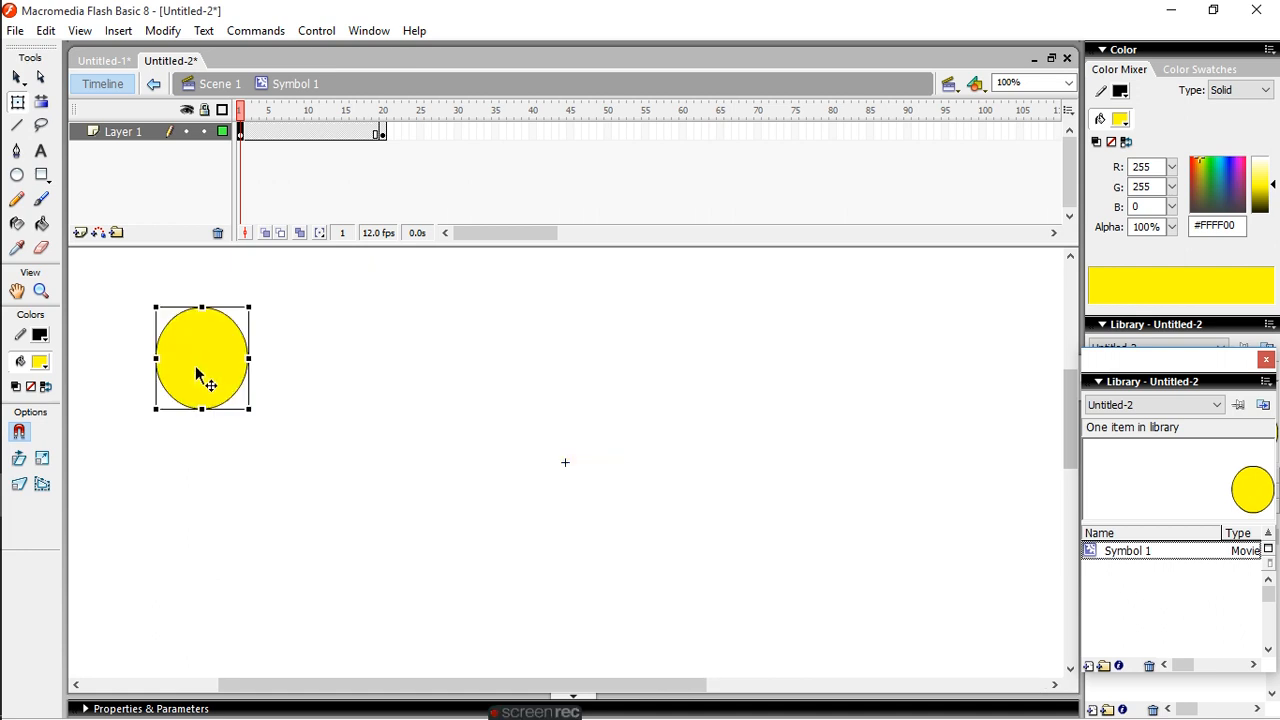
left_click_drag(562, 464, 354, 391)
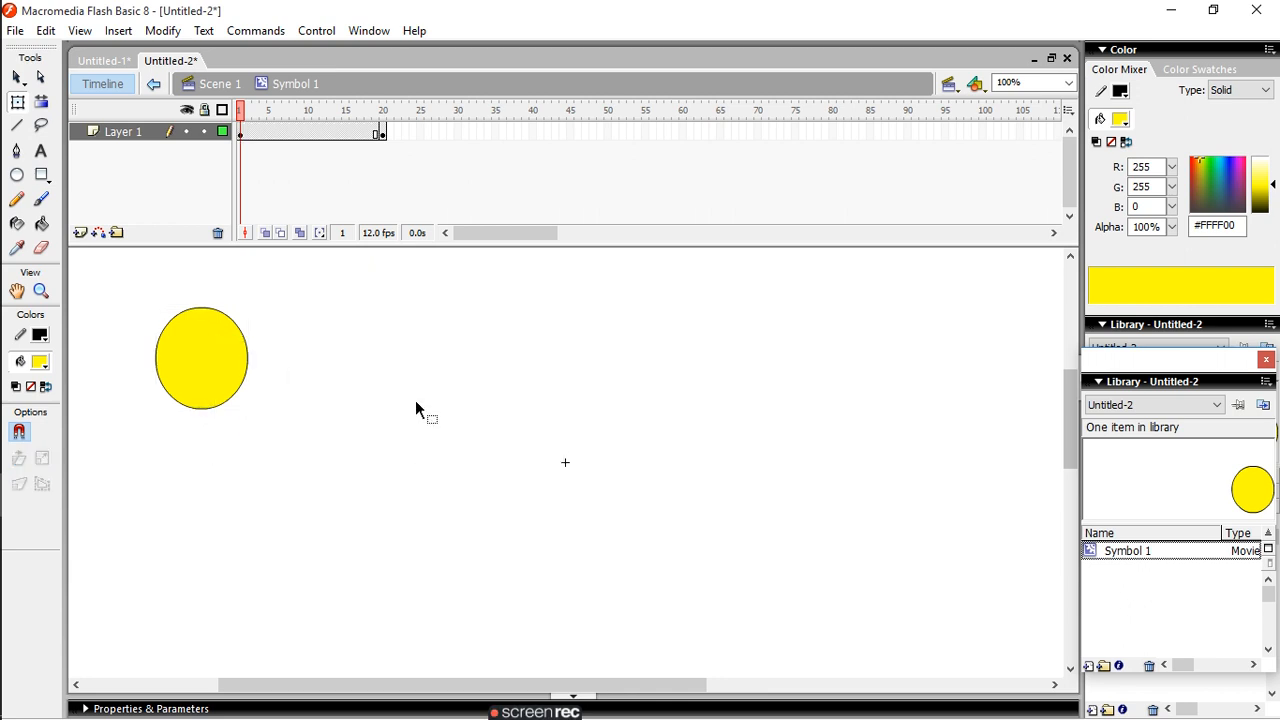
left_click(382, 133)
left_click_drag(212, 380, 800, 384)
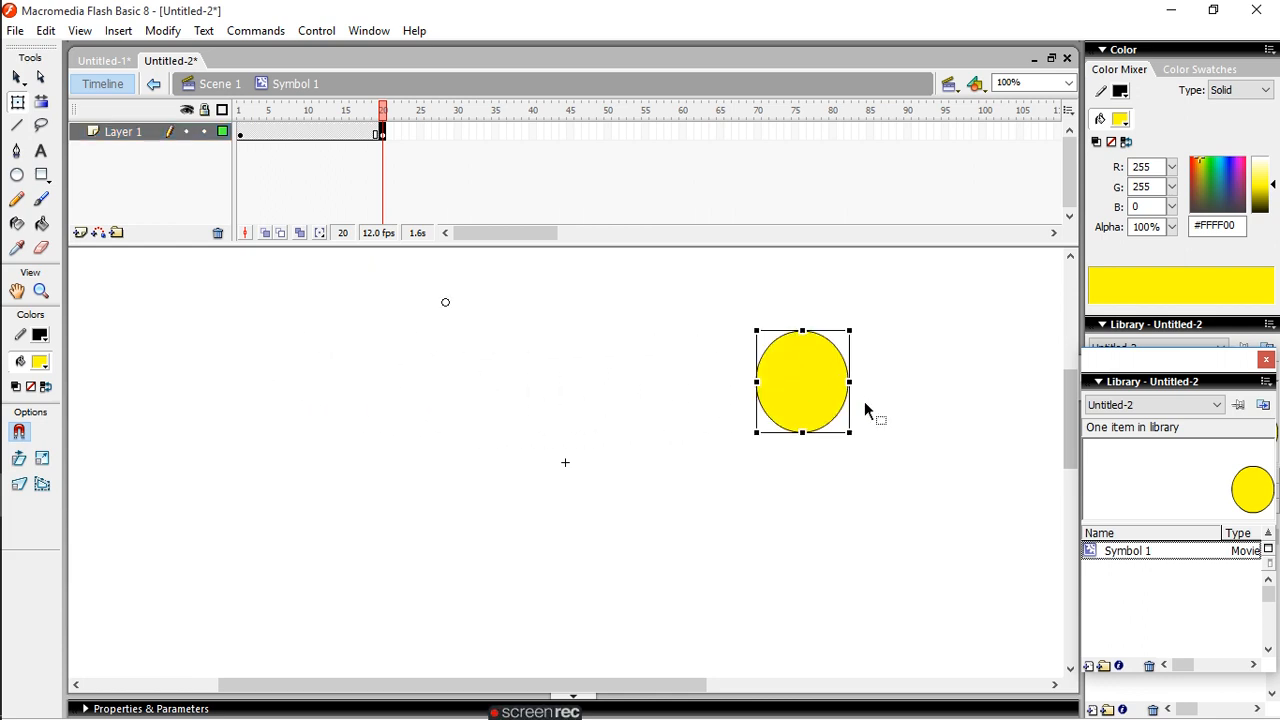
- Create a motion tween between the keyframes at frames 1 and 20 of Layer 1
left_click(305, 136)
right_click(310, 144)
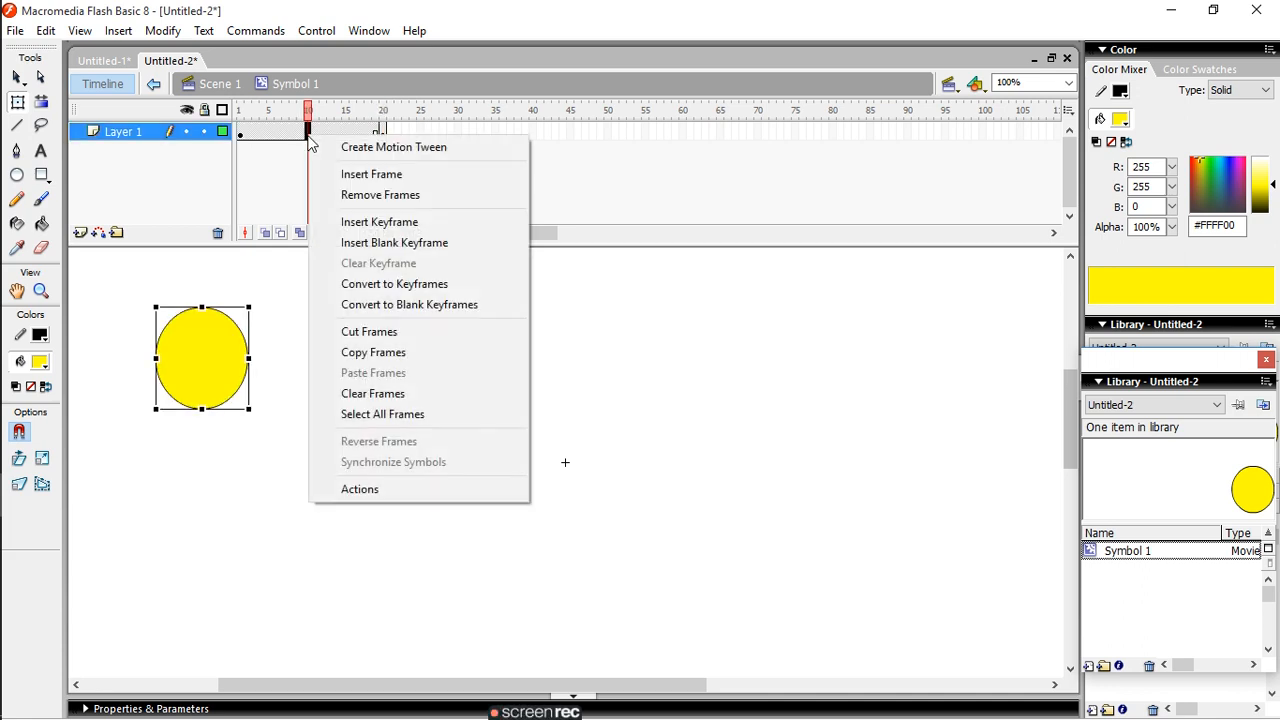
left_click(386, 148)
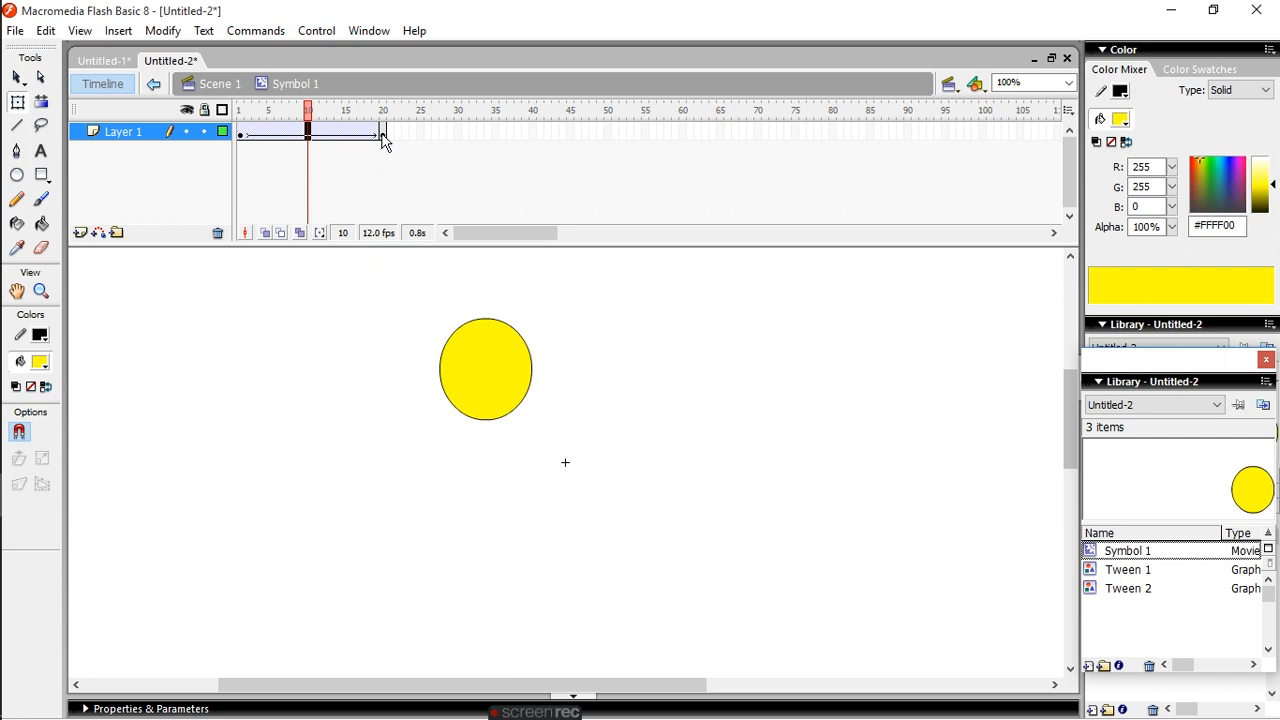
- Play the motion tween in the symbol's timeline to preview the oval's movement
left_click(382, 134)
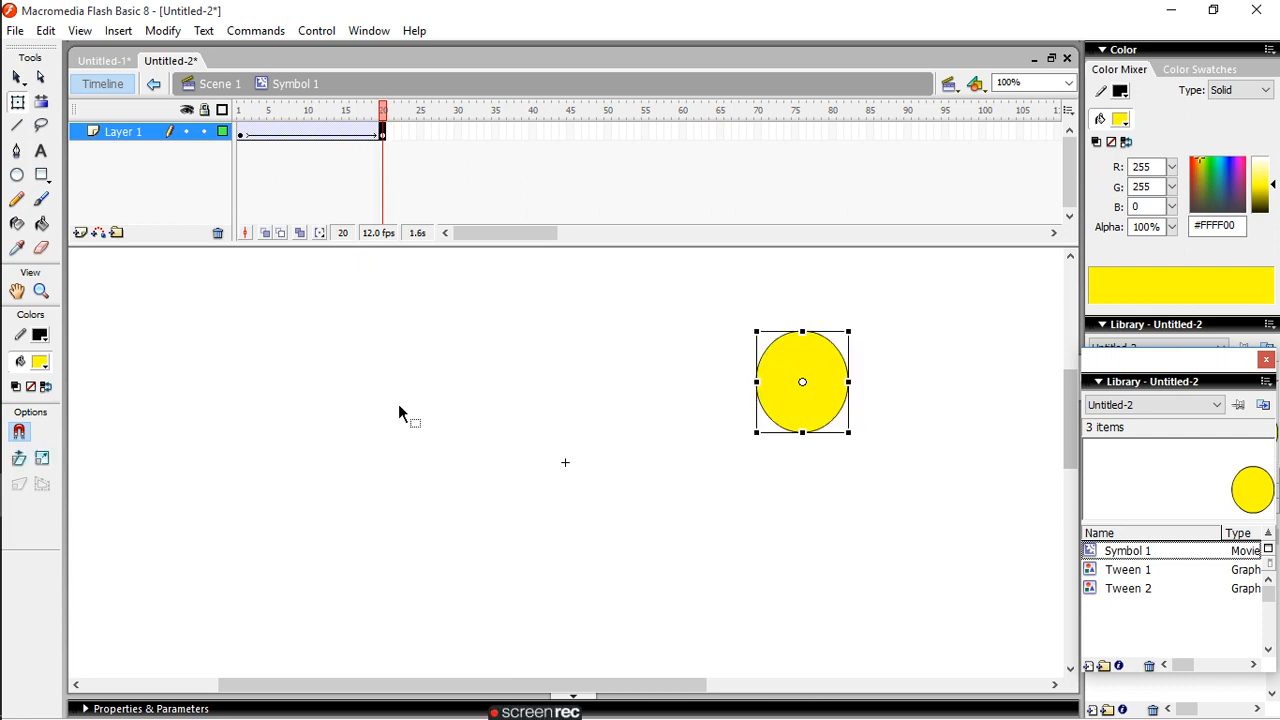
left_click(322, 30)
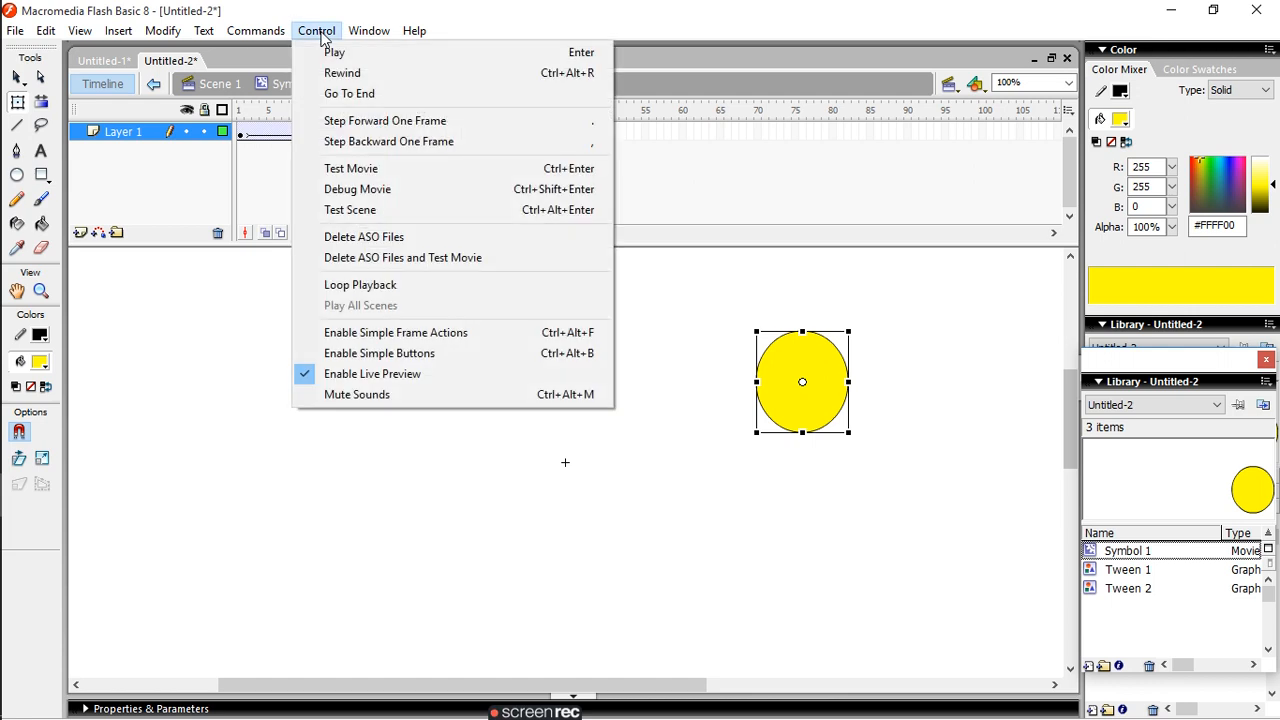
left_click(334, 55)
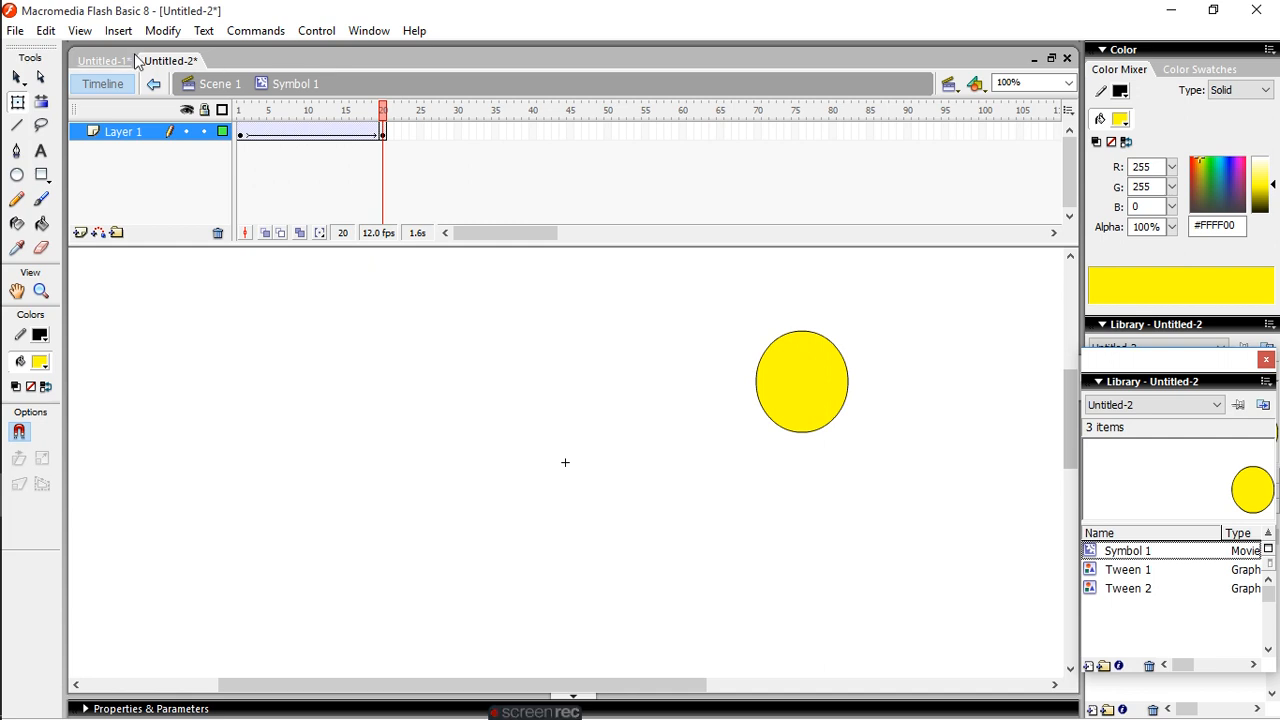
- Select all frames in the symbol's timeline
left_click(45, 31)
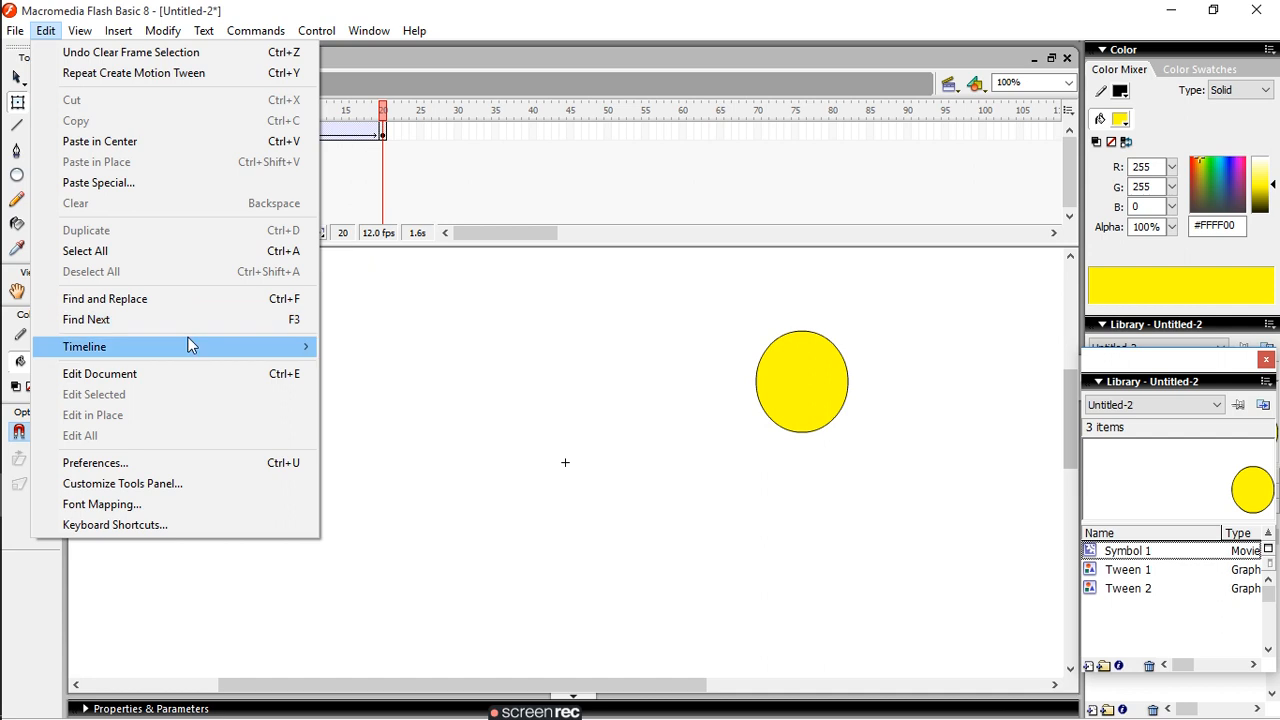
mouse_move(184, 358)
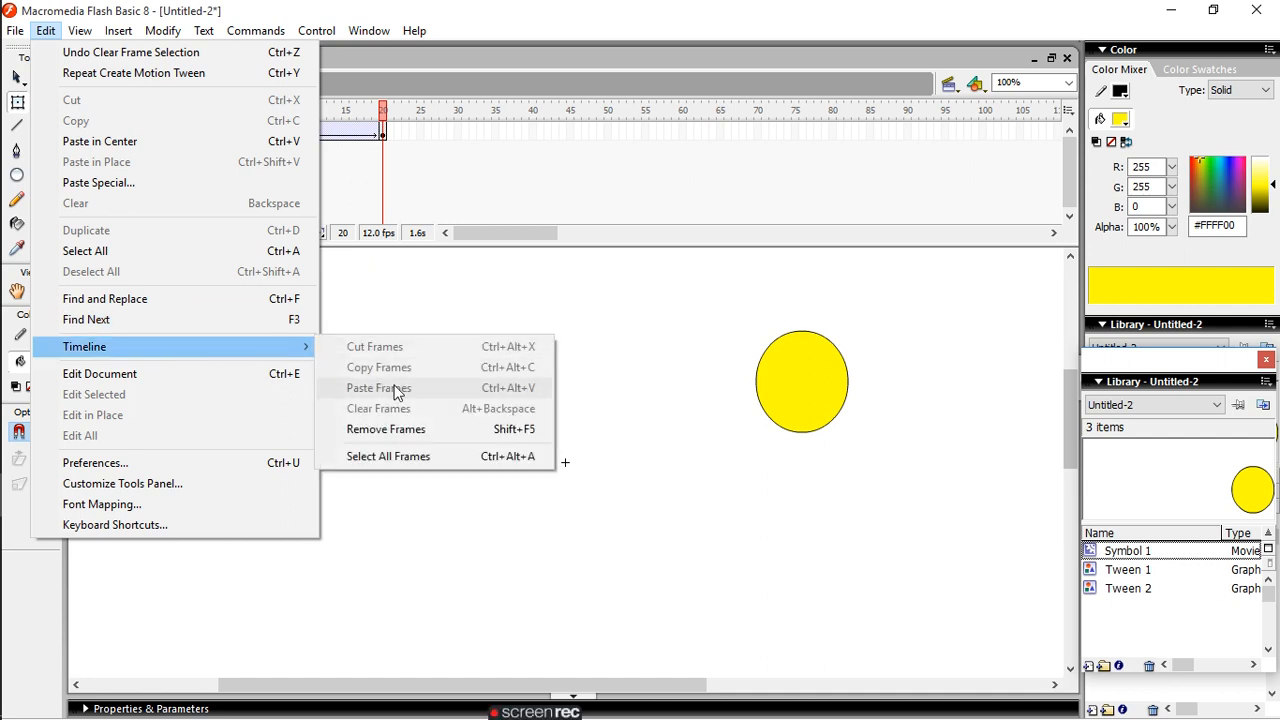
left_click(406, 465)
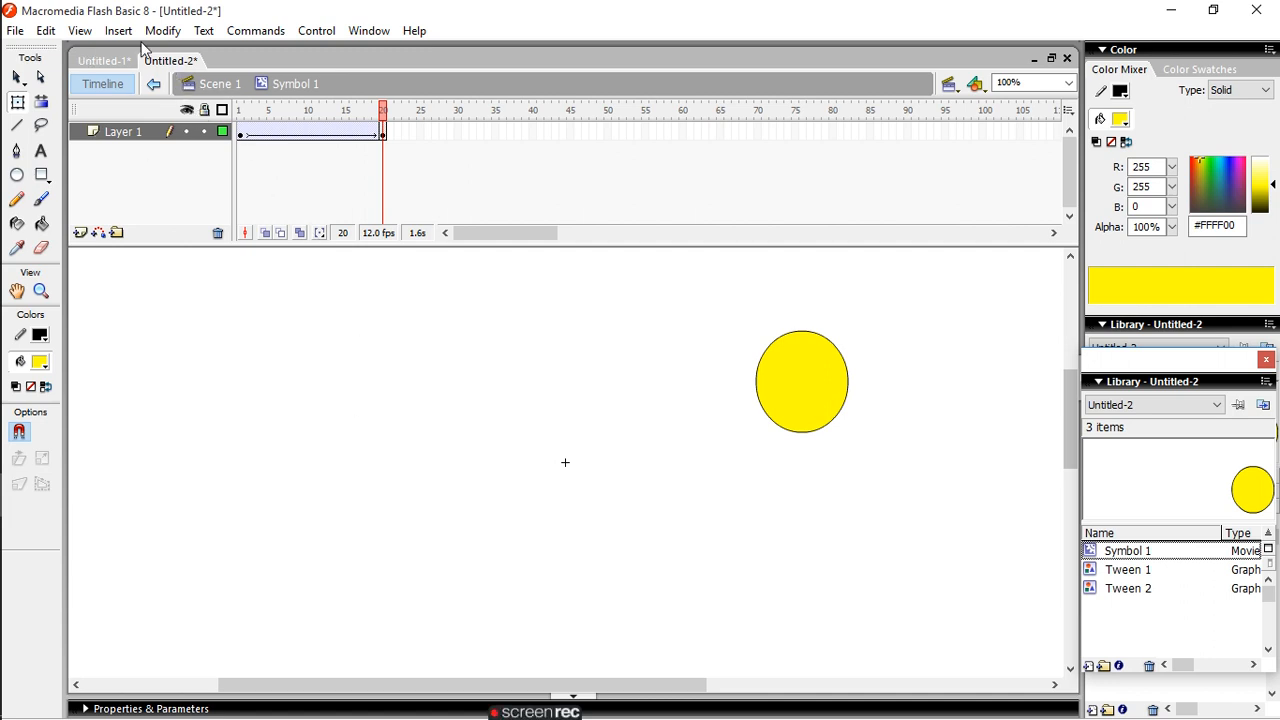
left_click(55, 32)
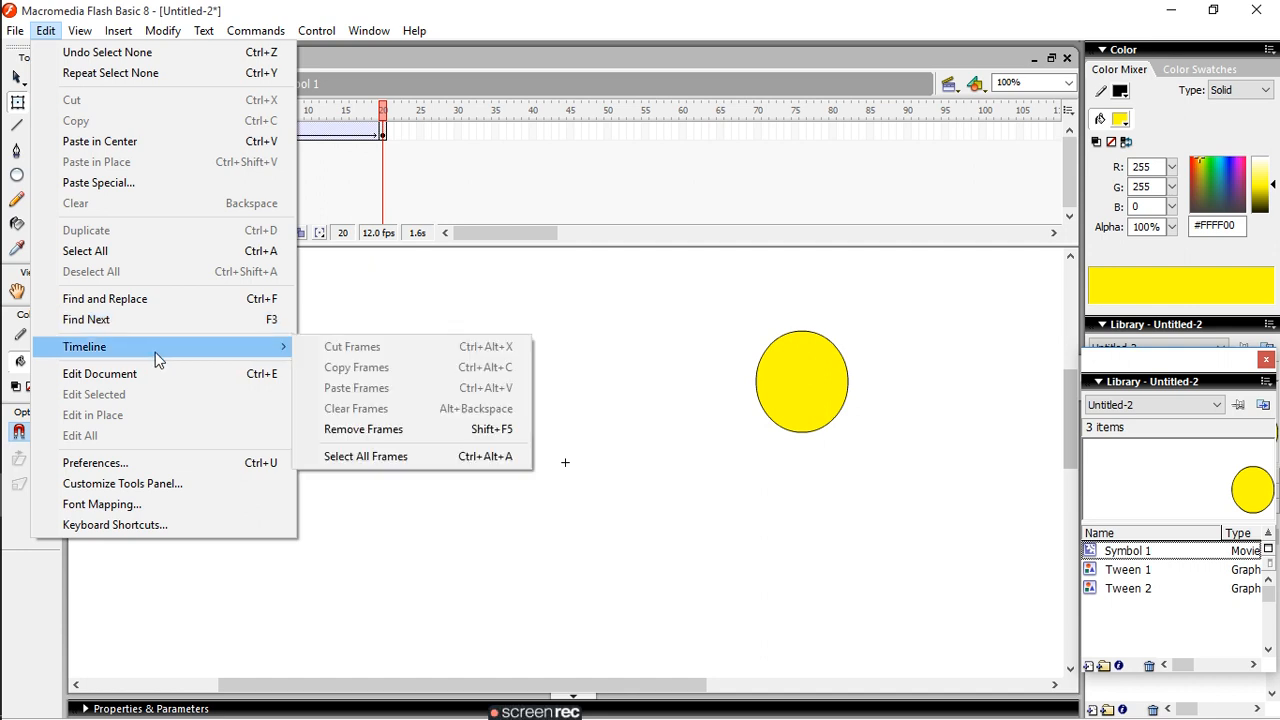
left_click(440, 465)
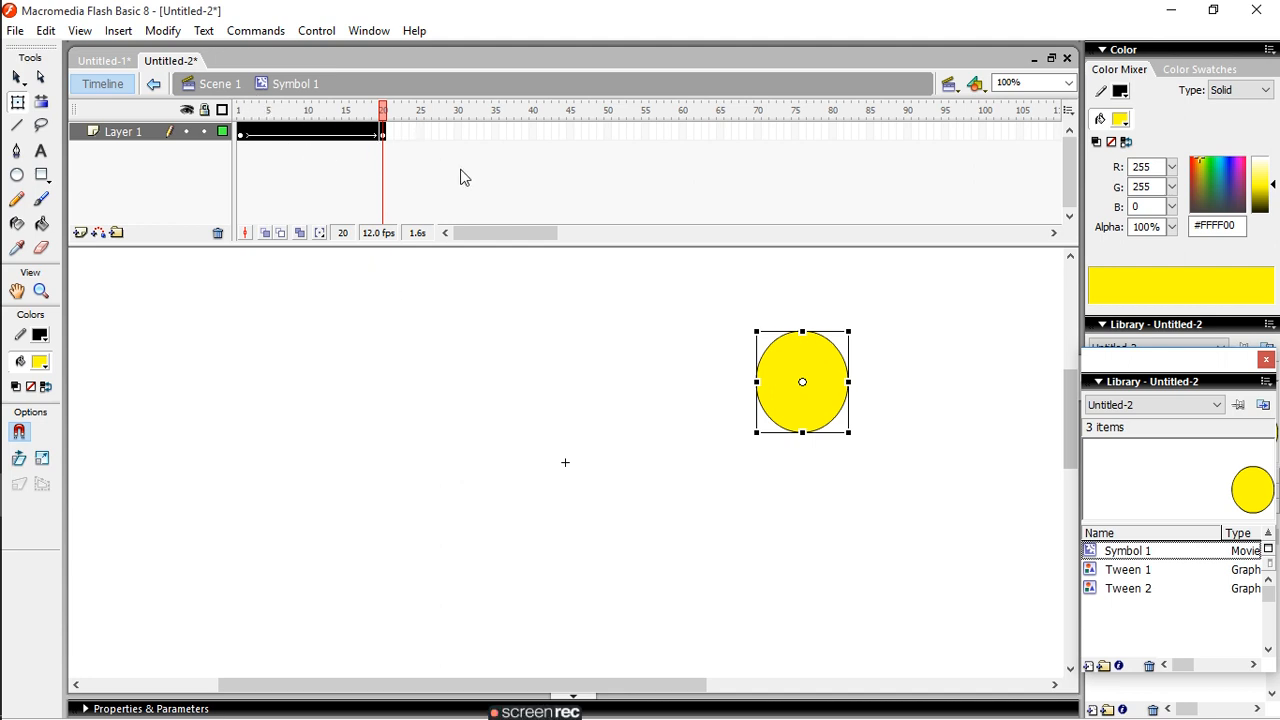
- Compare the oval's position in the keyframes at frames 1 and 20 of Layer 1
left_click(383, 134)
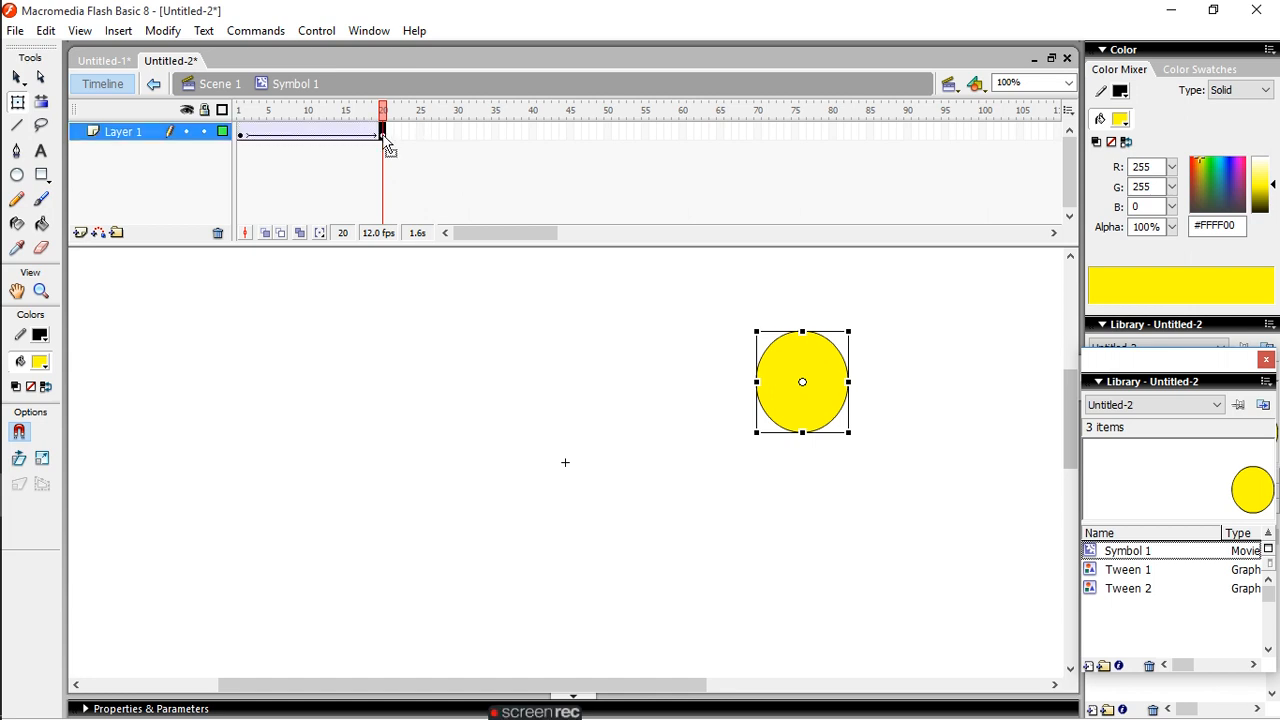
left_click(241, 135)
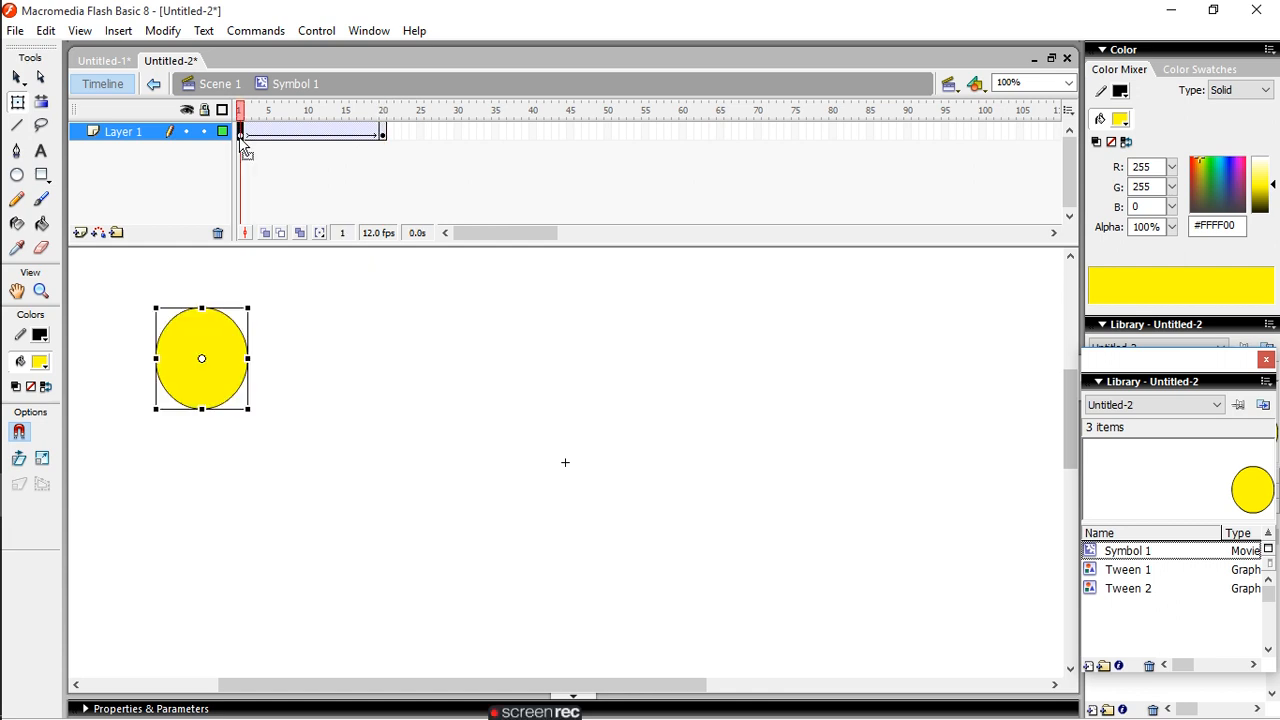
left_click(383, 134)
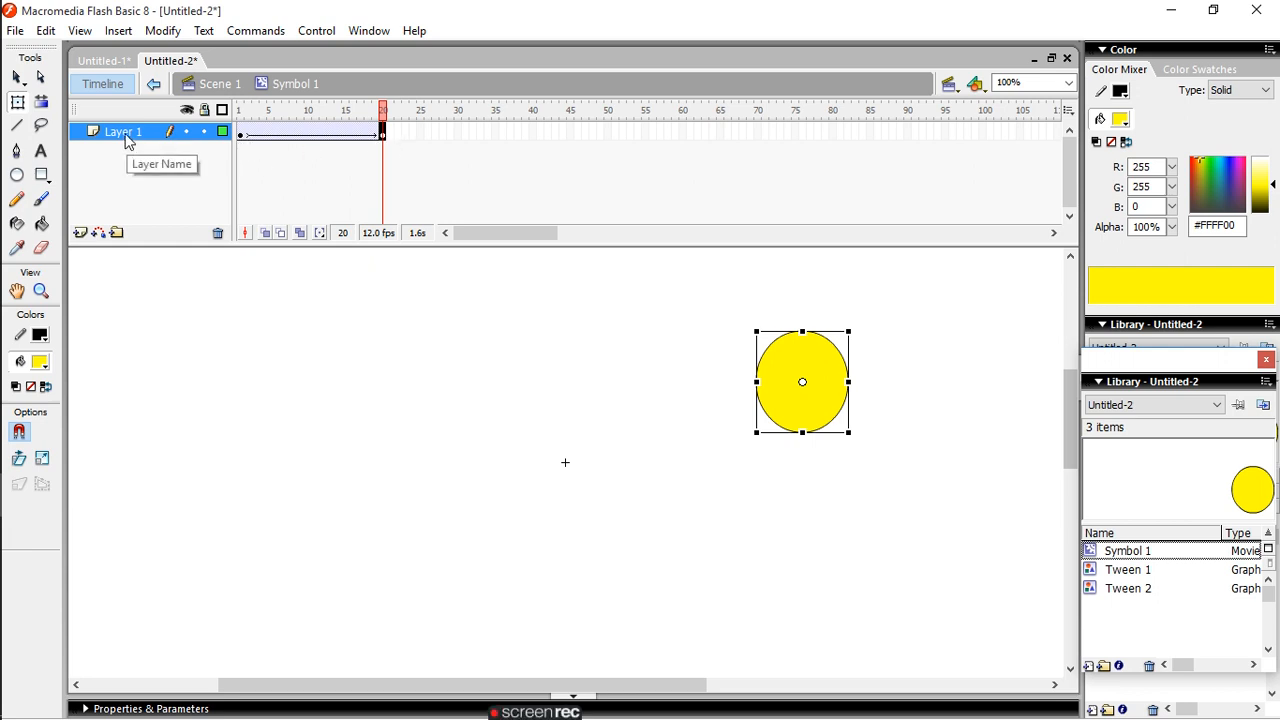
- Lock Layer 1, hide and show it again, and switch its outline display on and off
left_click(186, 132)
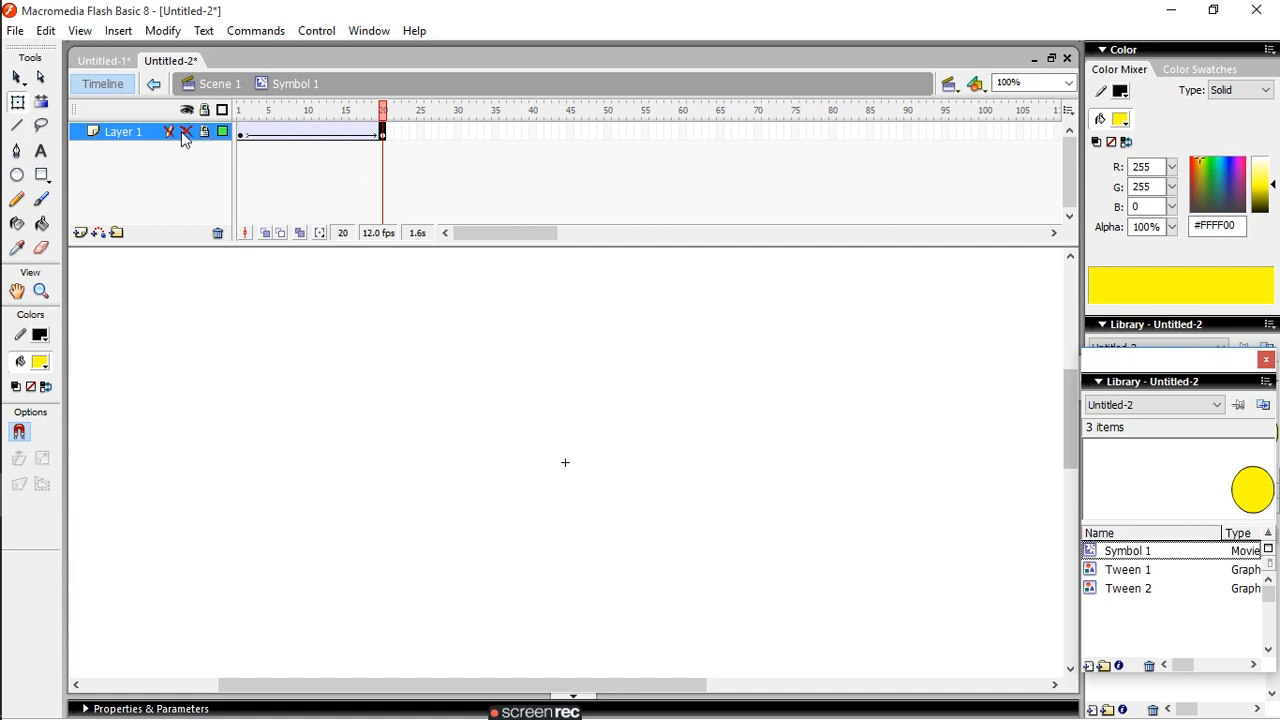
left_click(185, 132)
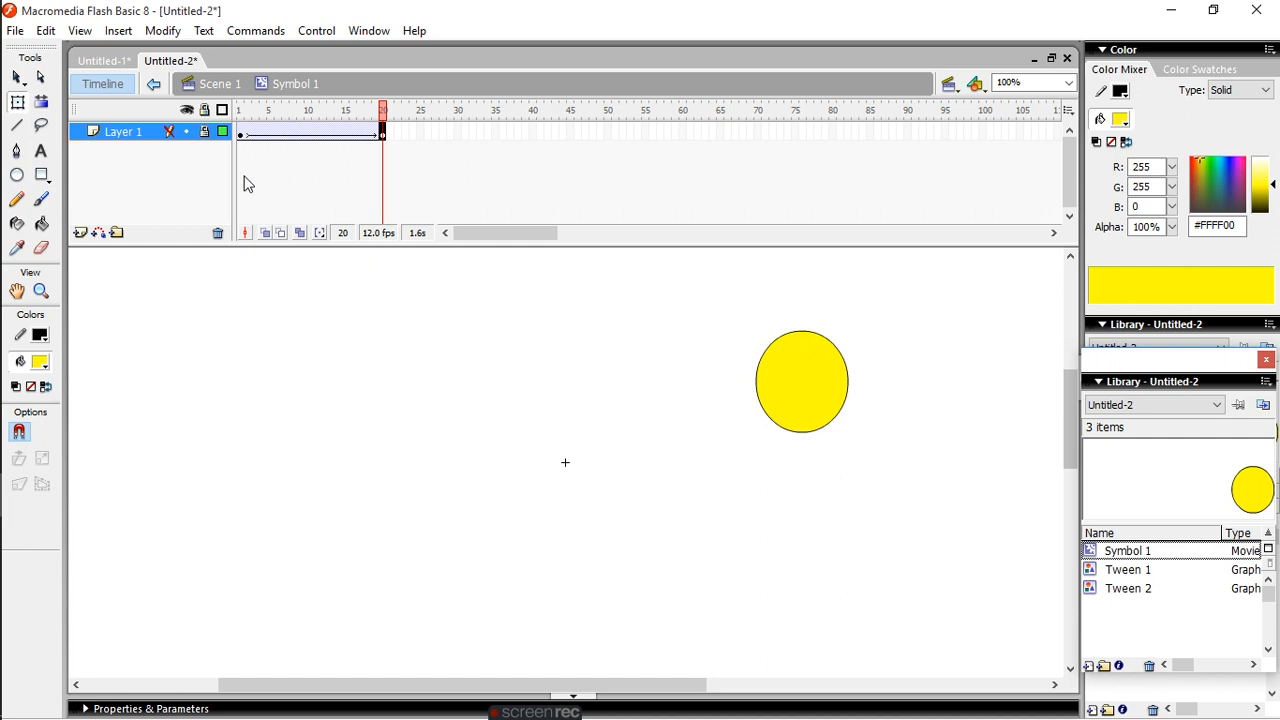
left_click(223, 132)
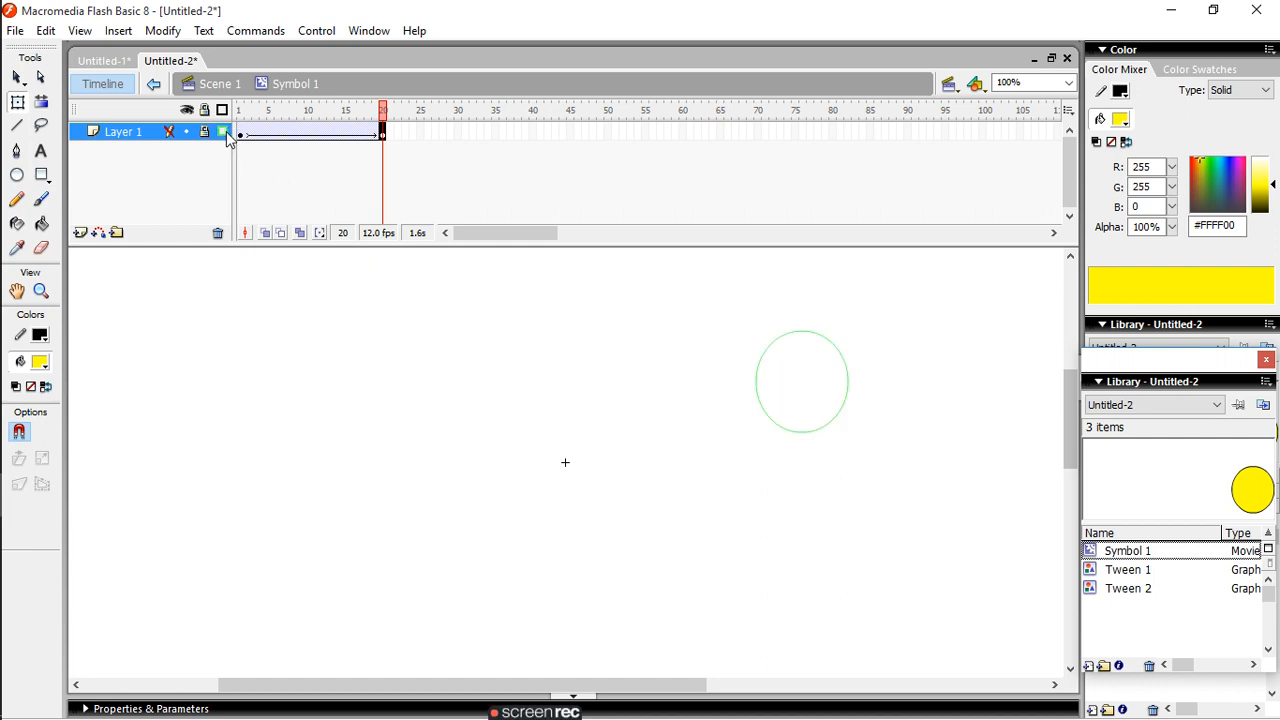
left_click(224, 132)
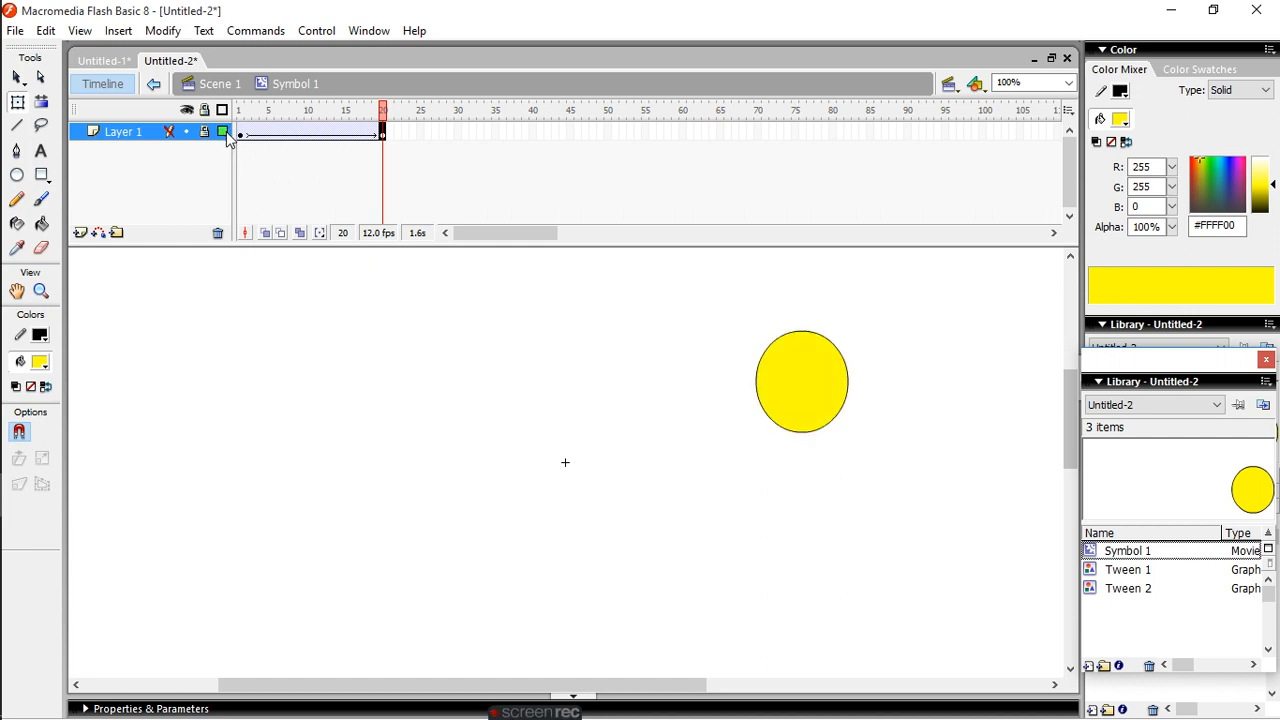
- Insert a new layer above Layer 1 and add a motion guide layer for it
left_click(80, 234)
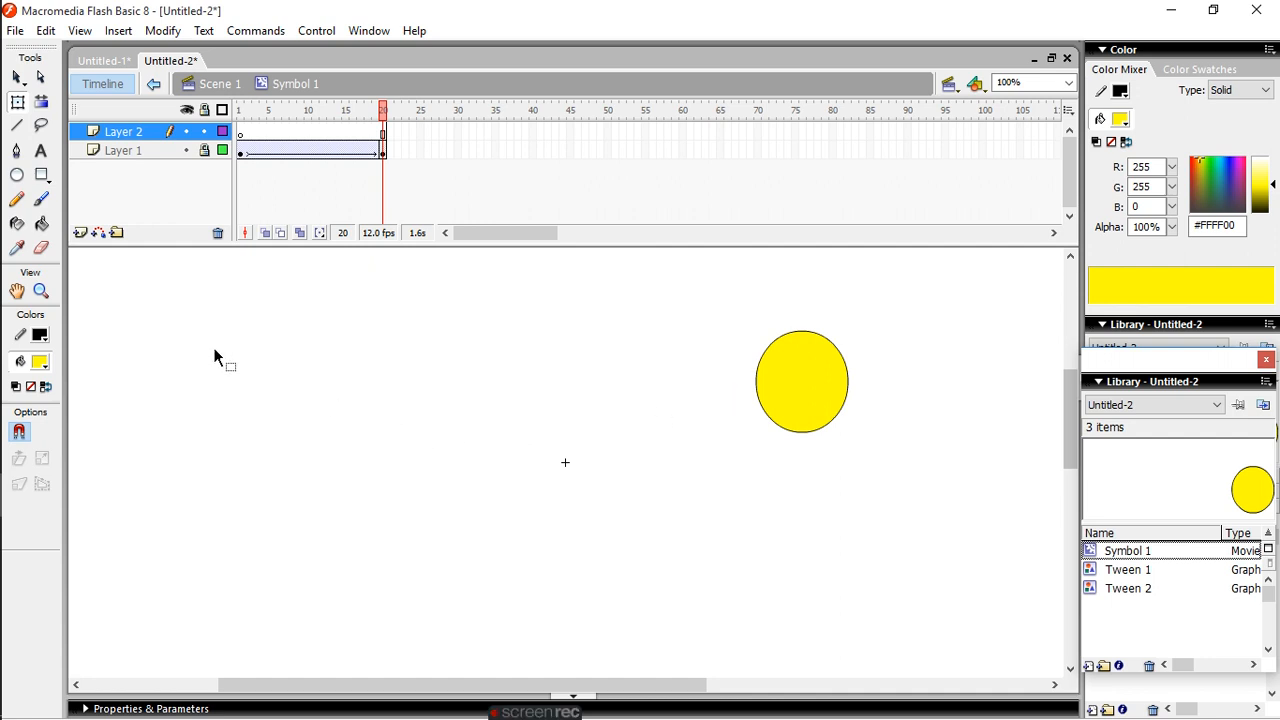
left_click(127, 136)
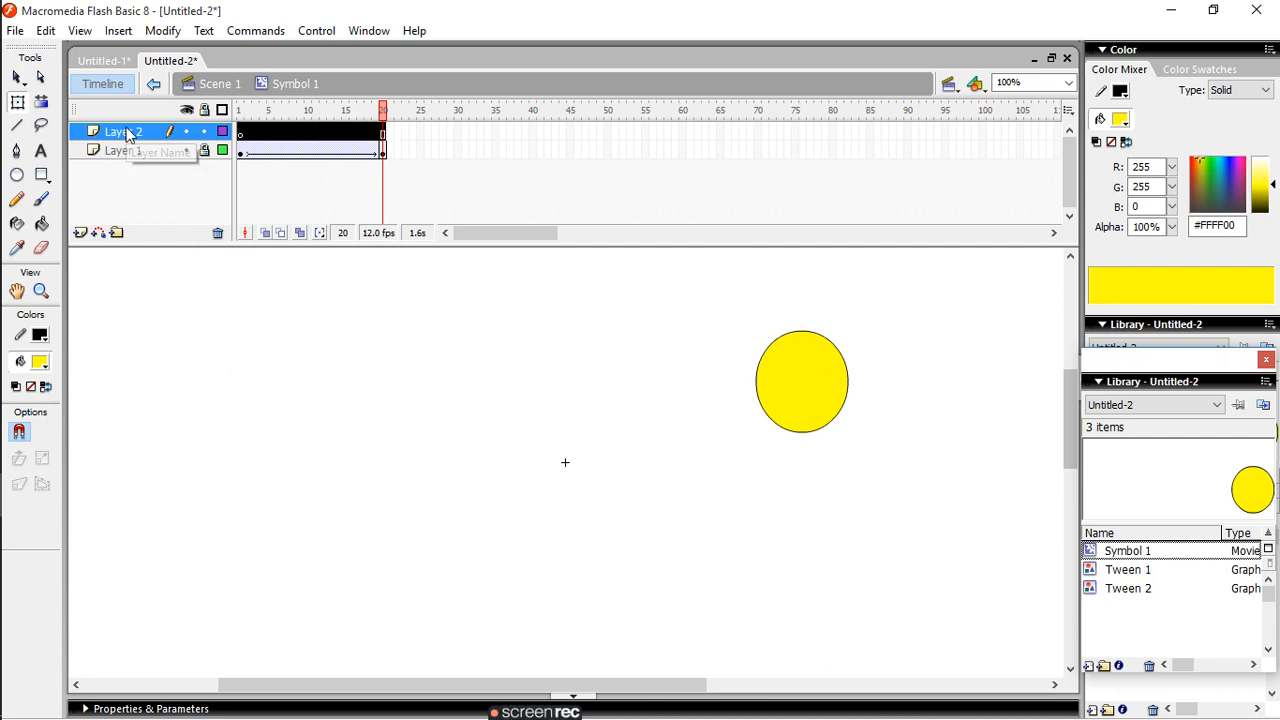
left_click(98, 236)
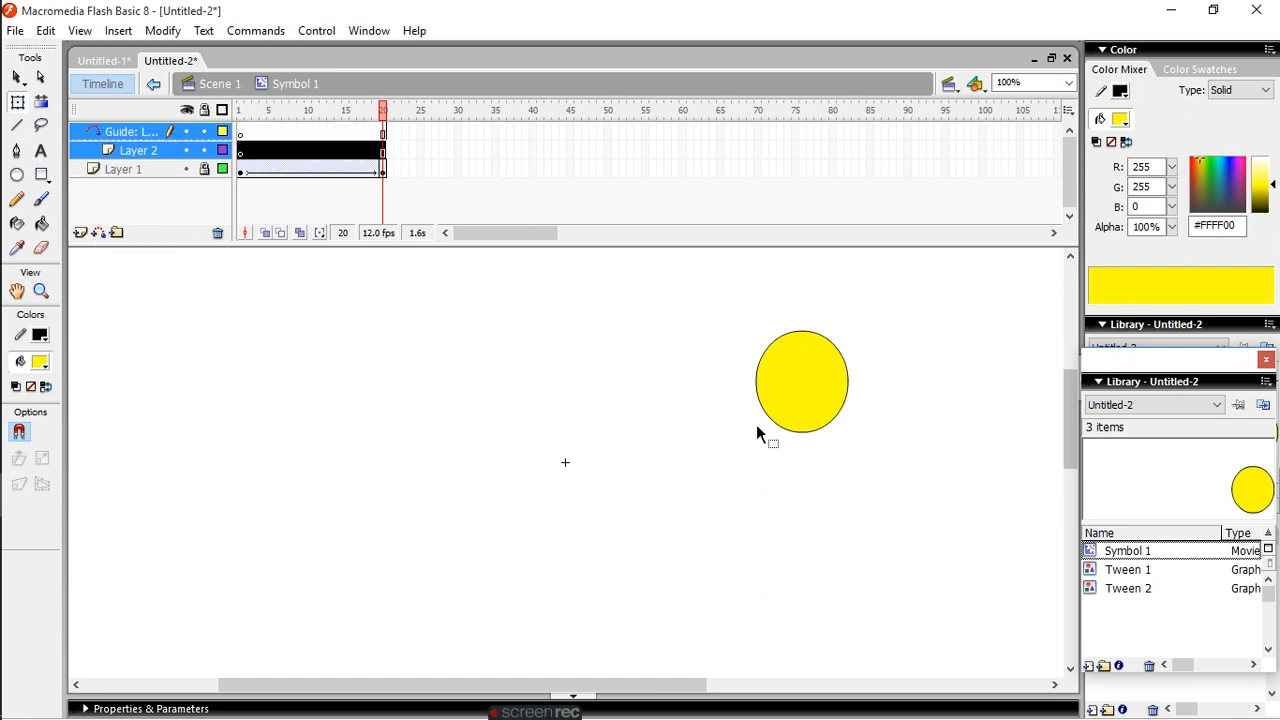
- Choose the Pencil tool for frame 1 of Layer 1 and unlock the layer for drawing
left_click(241, 174)
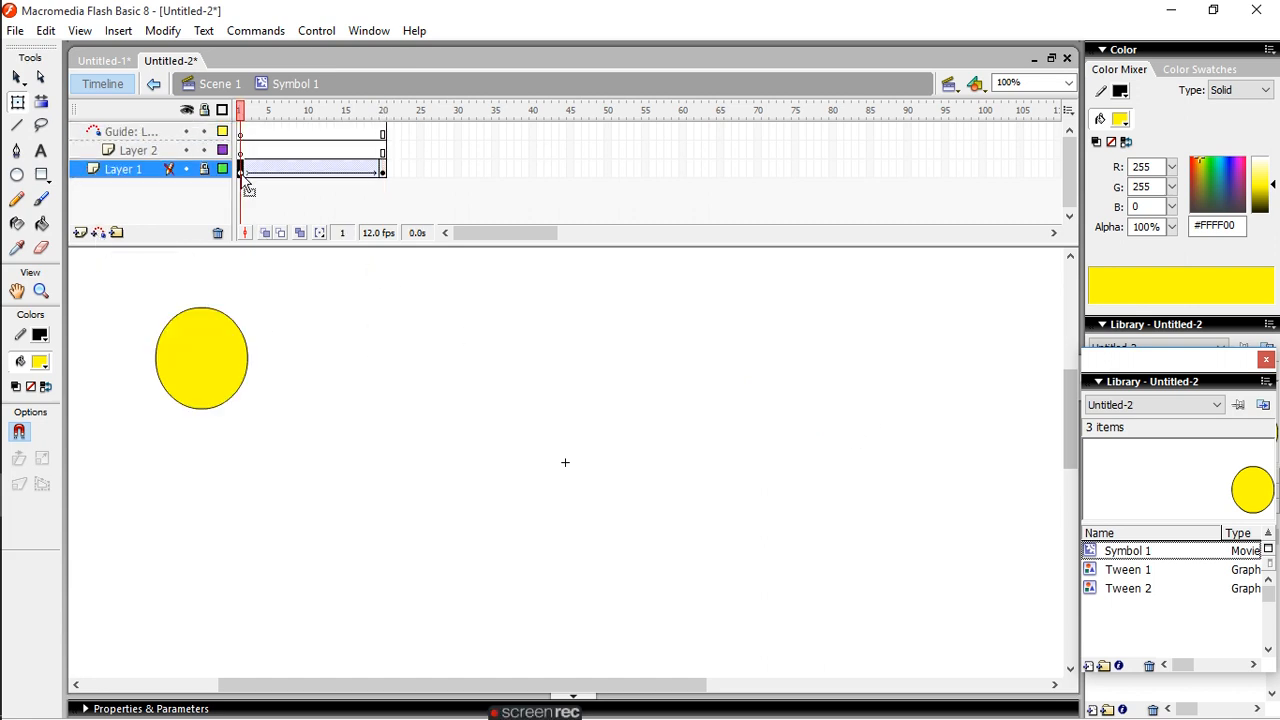
left_click(210, 376)
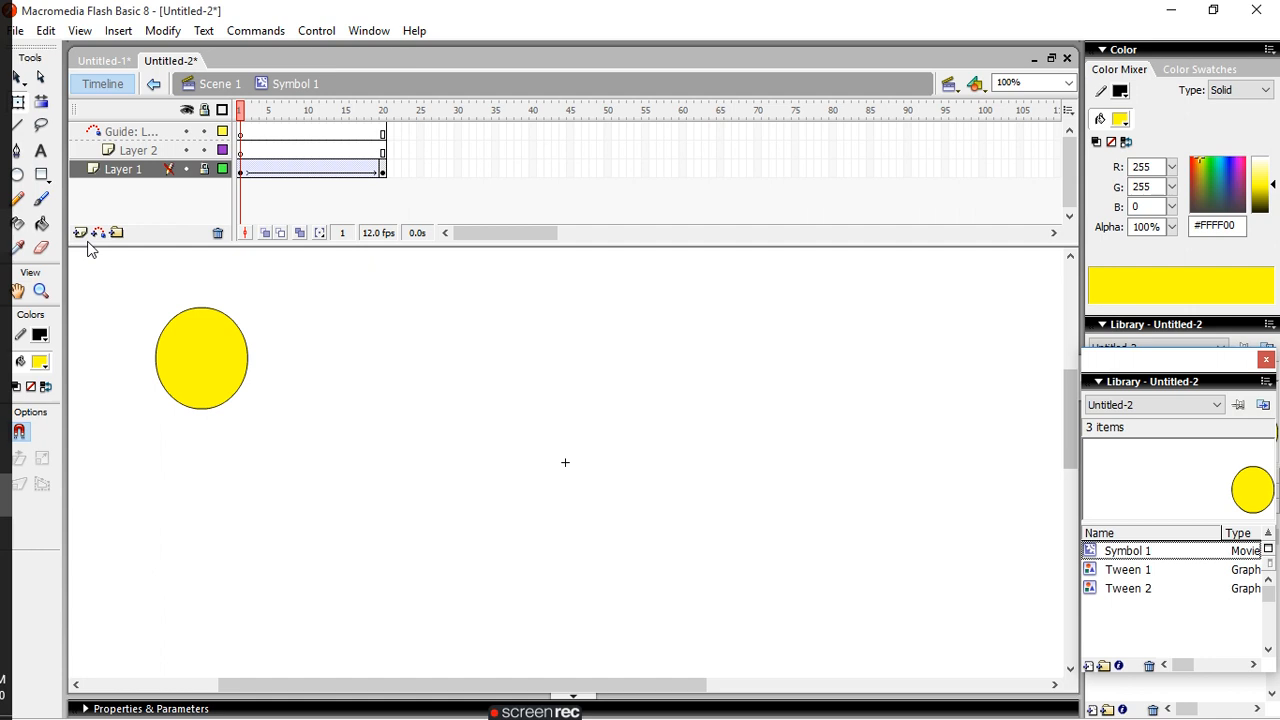
left_click(17, 199)
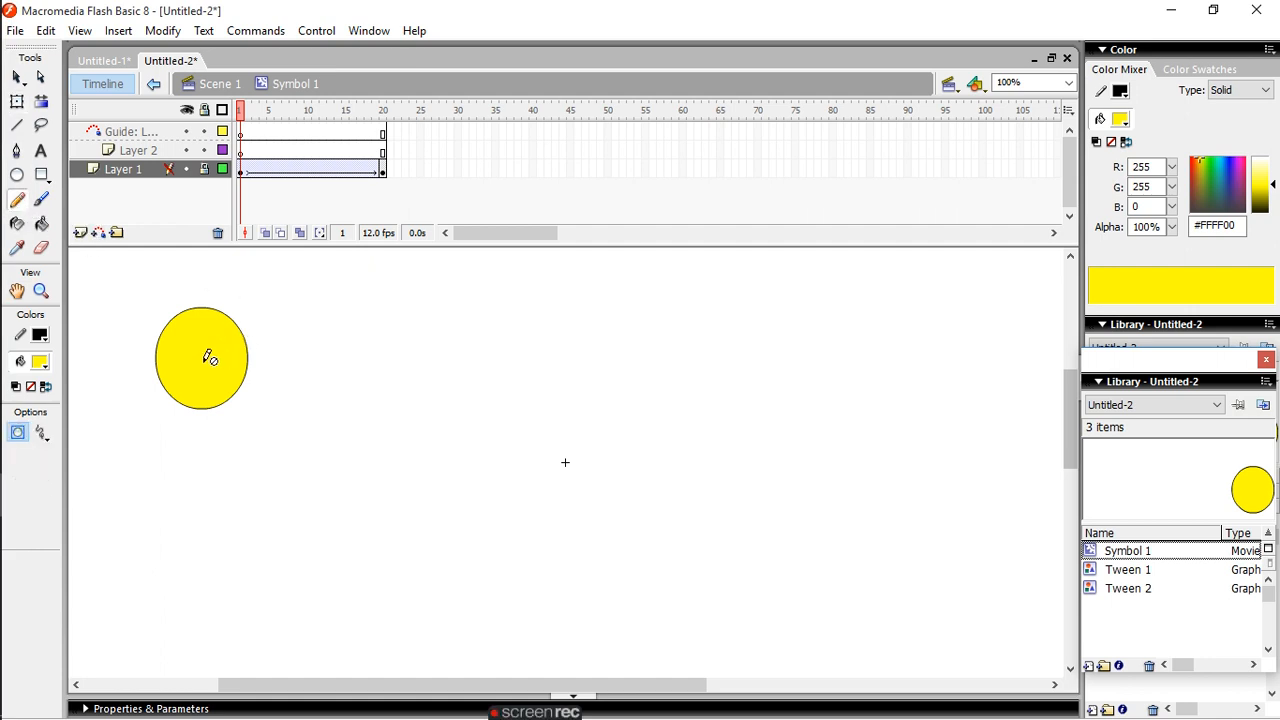
left_click(206, 363)
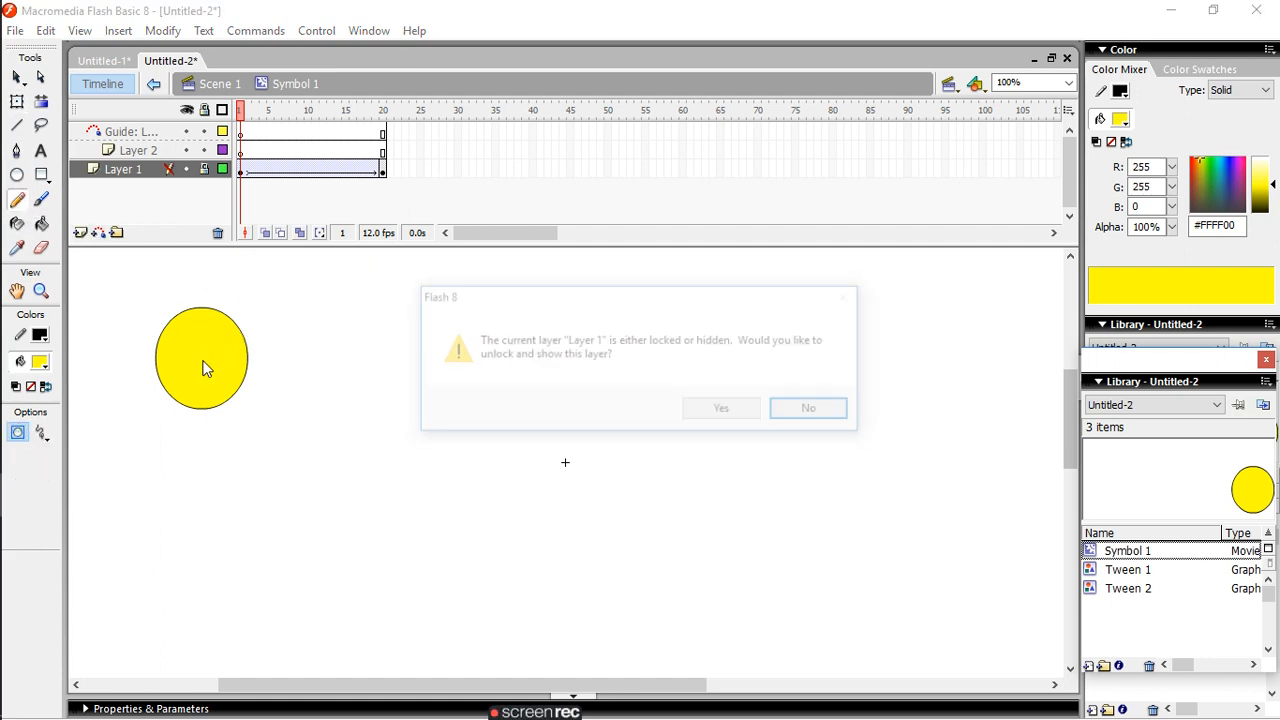
left_click(724, 411)
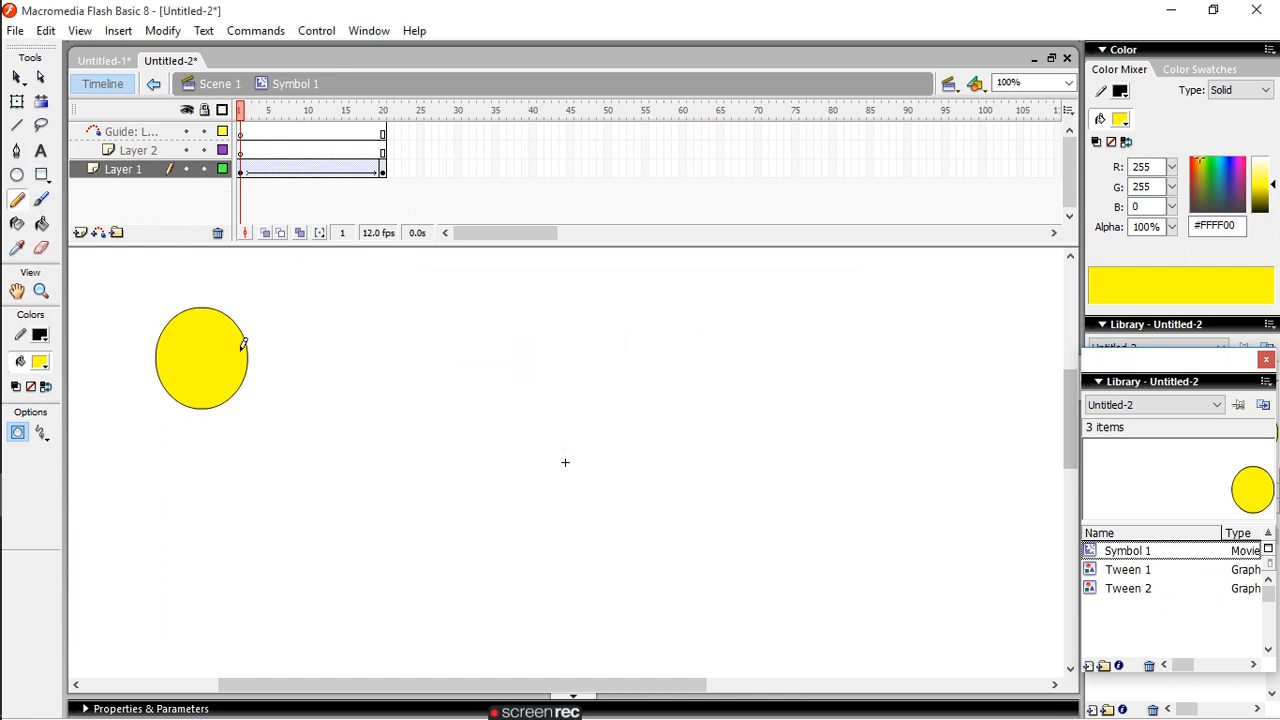
- Draw a wavy path in frame 1 of Layer 1 from the oval's centre and move the oval to the path's far end
mouse_move(201, 357)
left_mouse_down()
mouse_move(245, 299)
mouse_move(317, 284)
mouse_move(415, 301)
mouse_move(585, 370)
mouse_move(690, 356)
mouse_move(697, 308)
left_mouse_up()
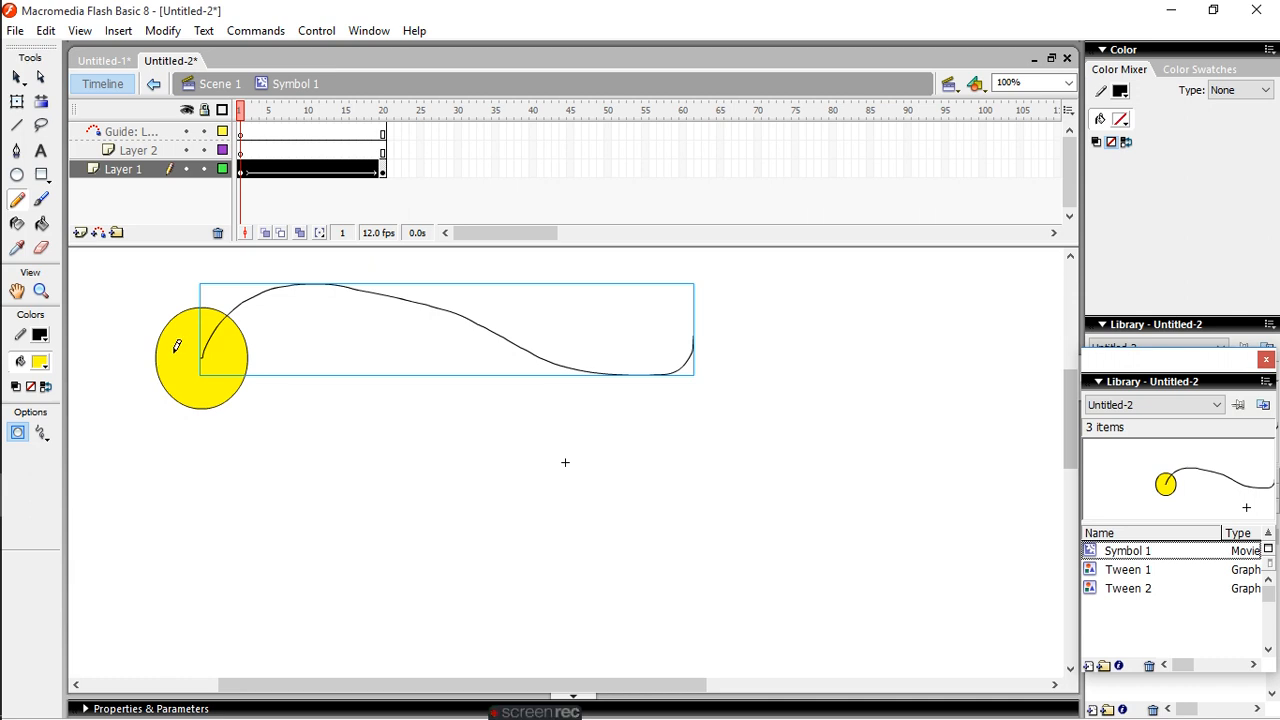
left_click(17, 77)
left_click(186, 362)
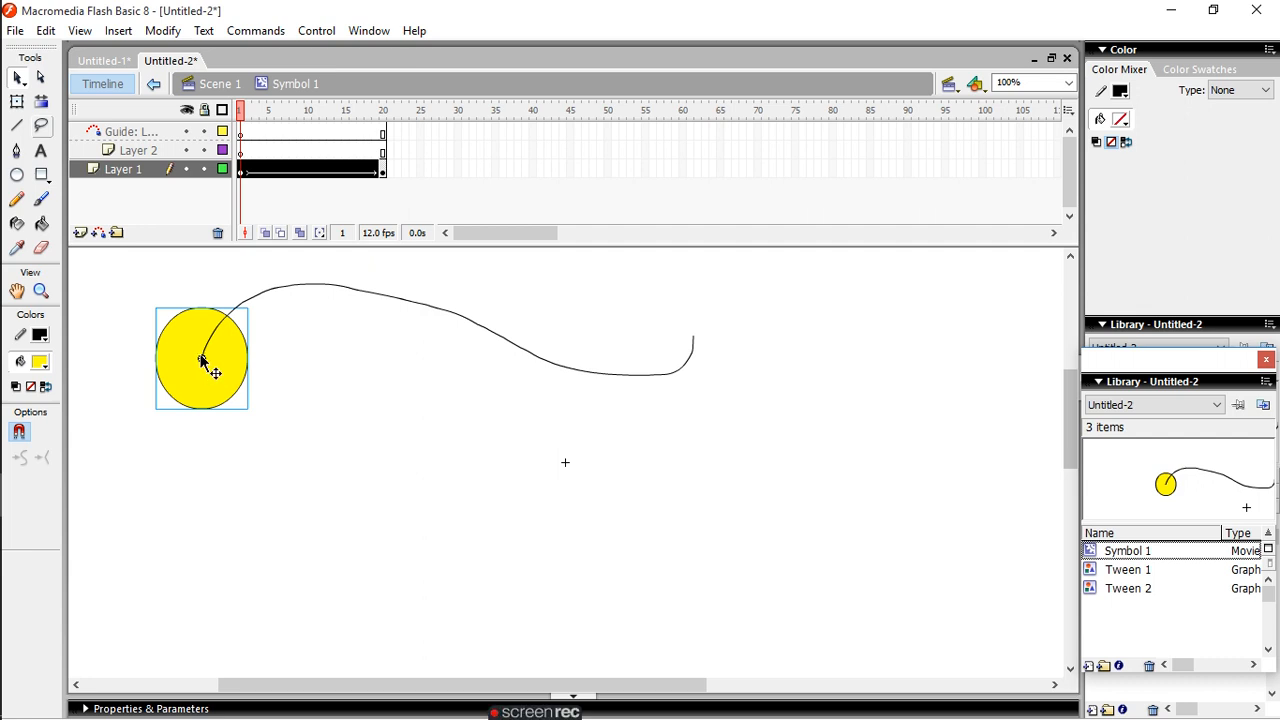
left_click_drag(200, 349, 589, 362)
left_click_drag(598, 360, 693, 343)
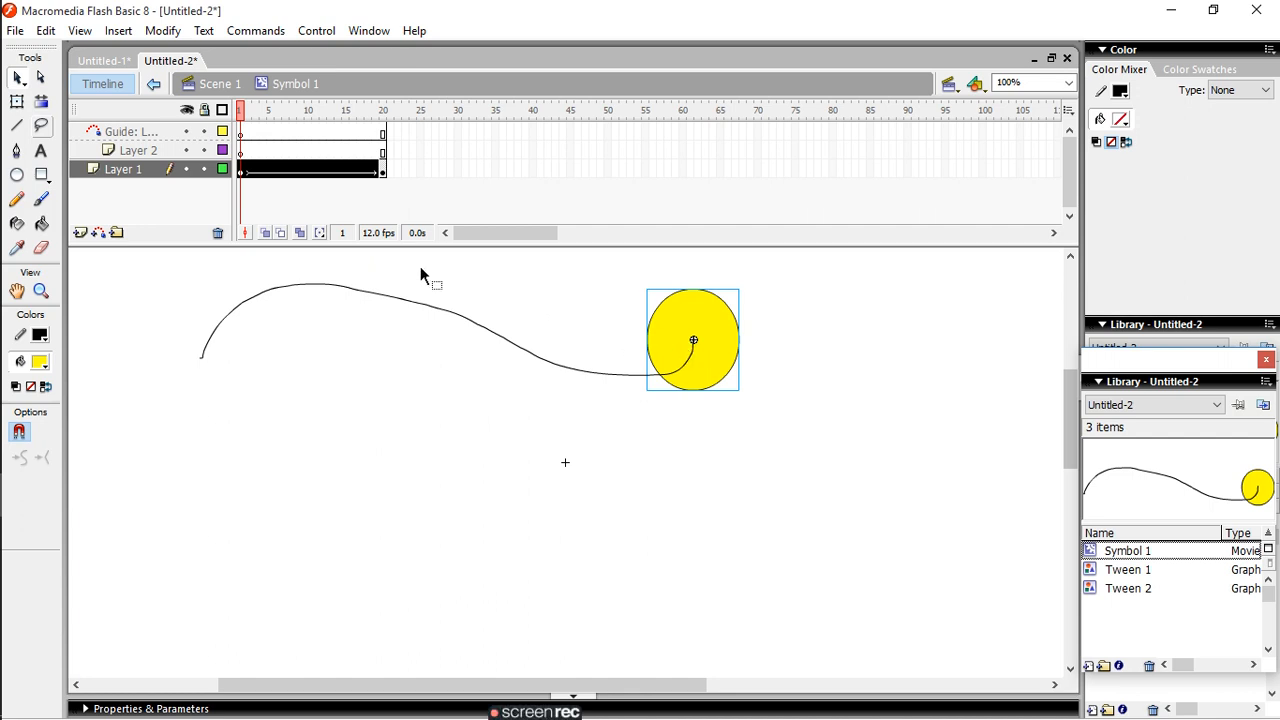
- Play the animation and move the oval in frame 1 back to the start of the wavy path
left_click(320, 36)
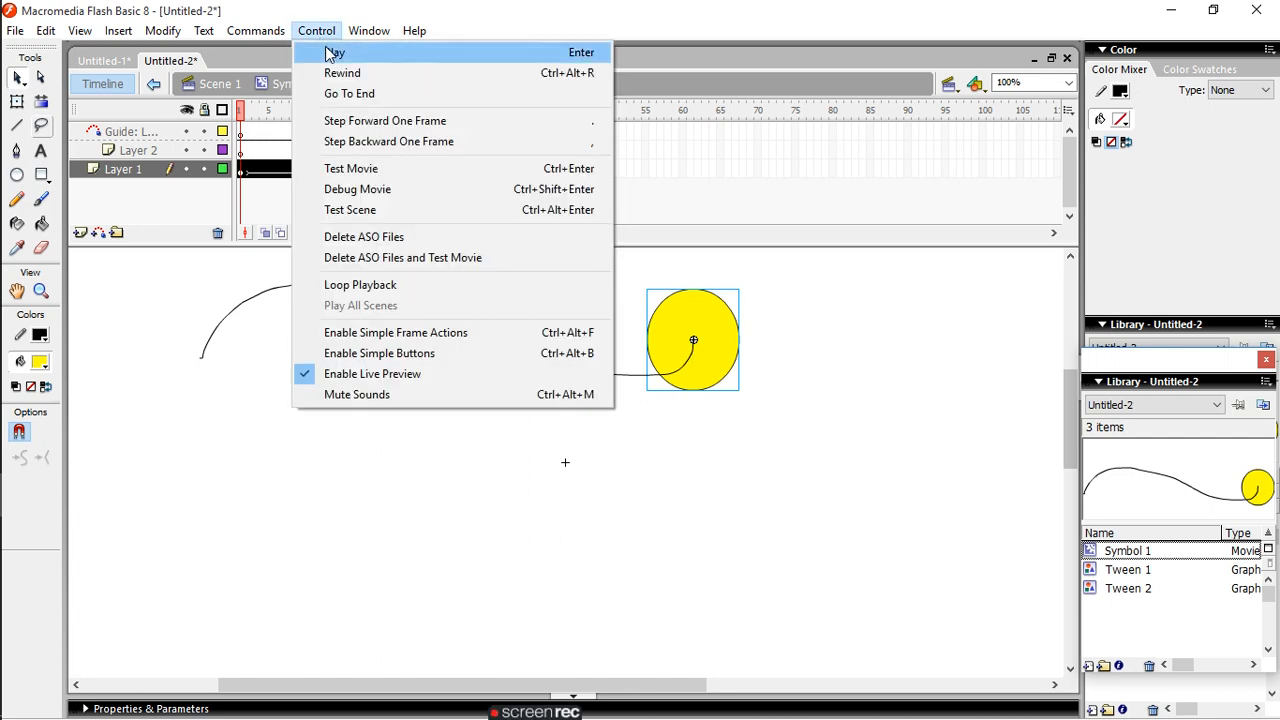
left_click(325, 49)
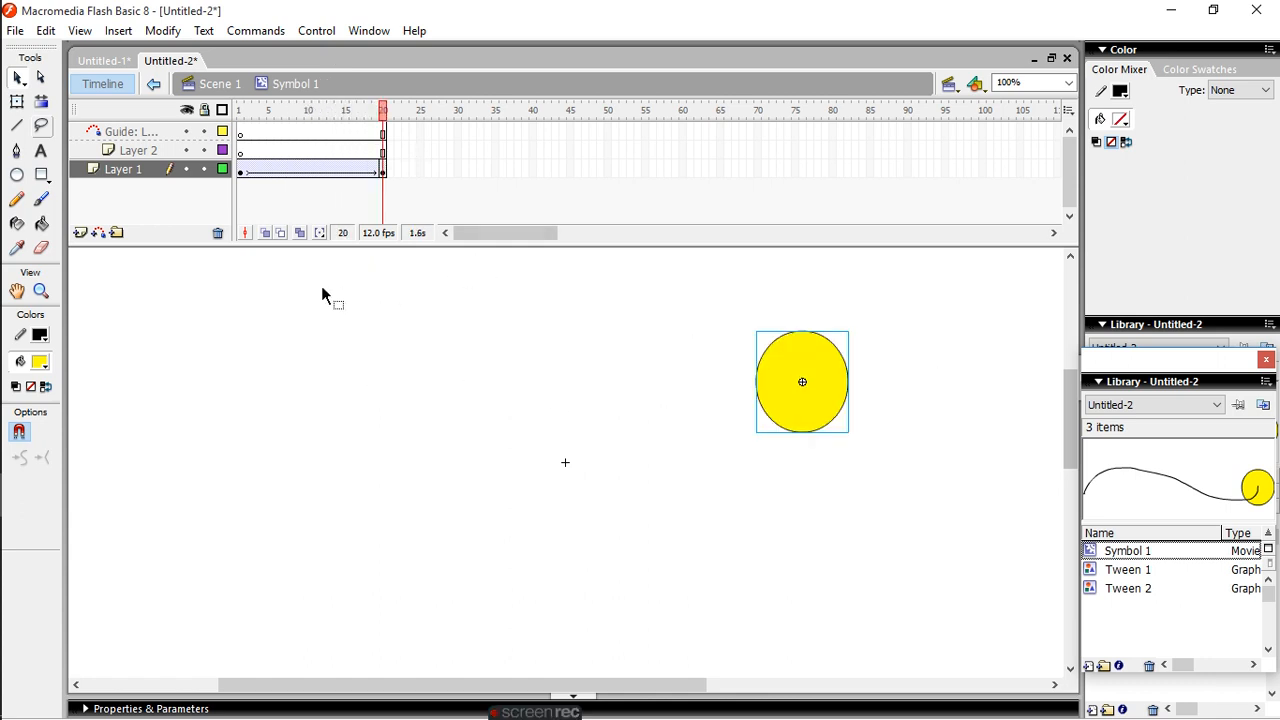
left_click(240, 174)
mouse_move(705, 333)
left_mouse_down()
mouse_move(723, 358)
mouse_move(712, 368)
mouse_move(723, 364)
mouse_move(713, 348)
left_mouse_up()
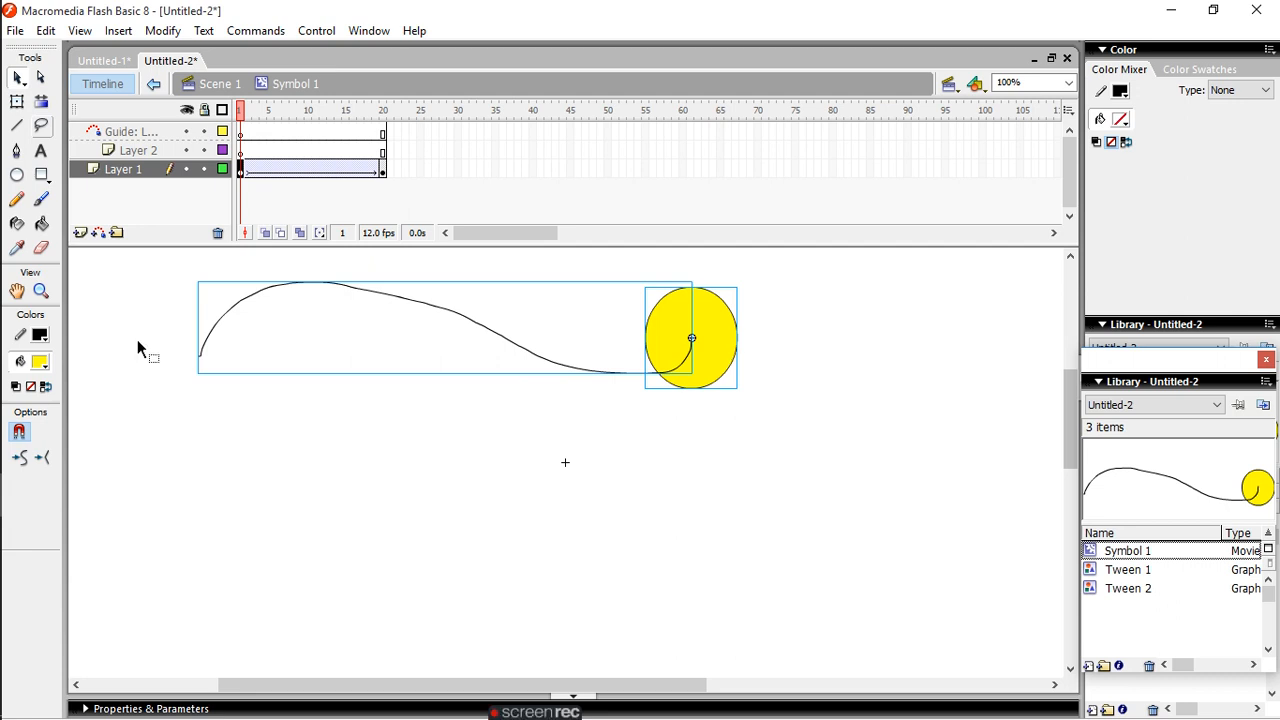
left_click(510, 535)
left_click(731, 329)
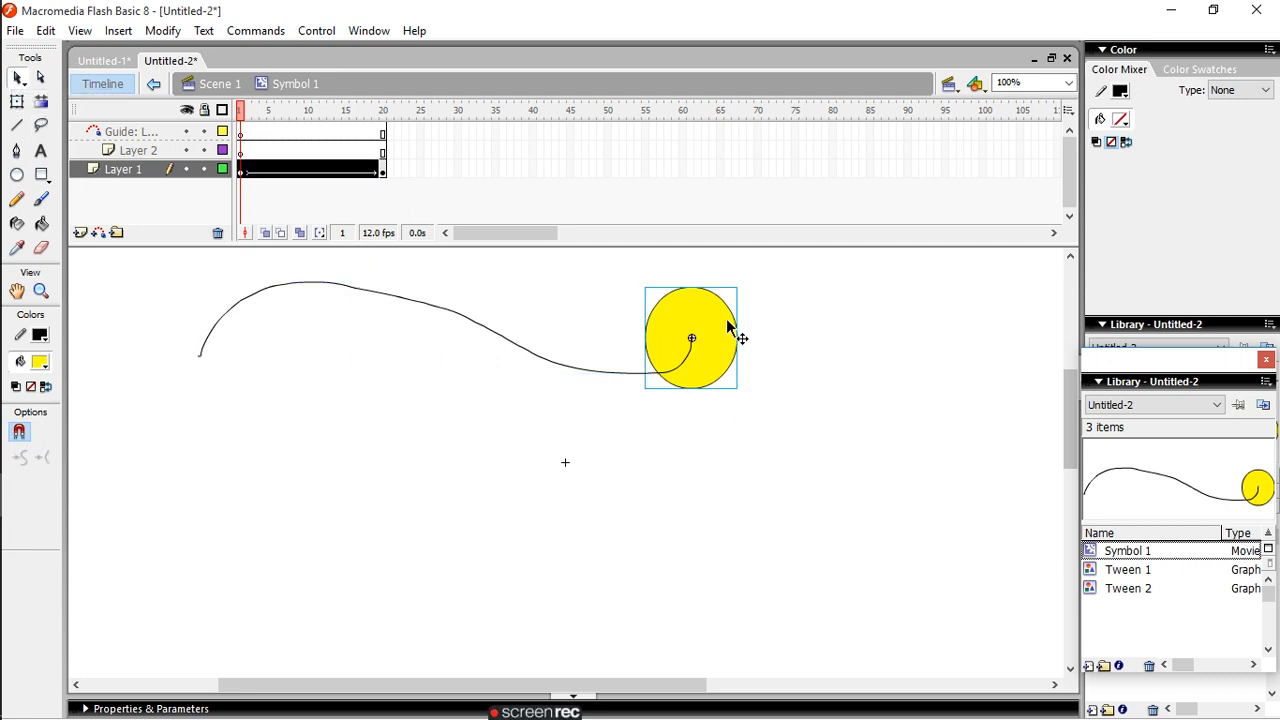
left_click_drag(731, 329, 235, 355)
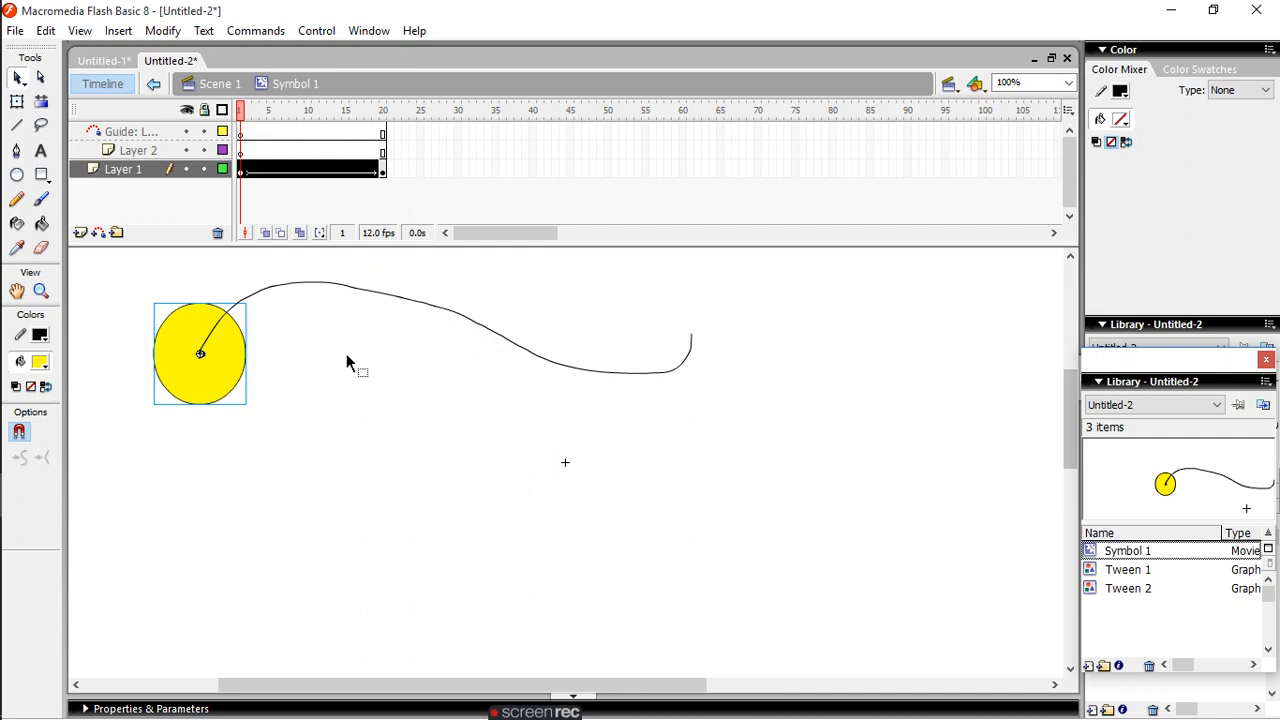
- Play the animation again and delete the wavy path from frame 1 of Layer 1
left_click(316, 31)
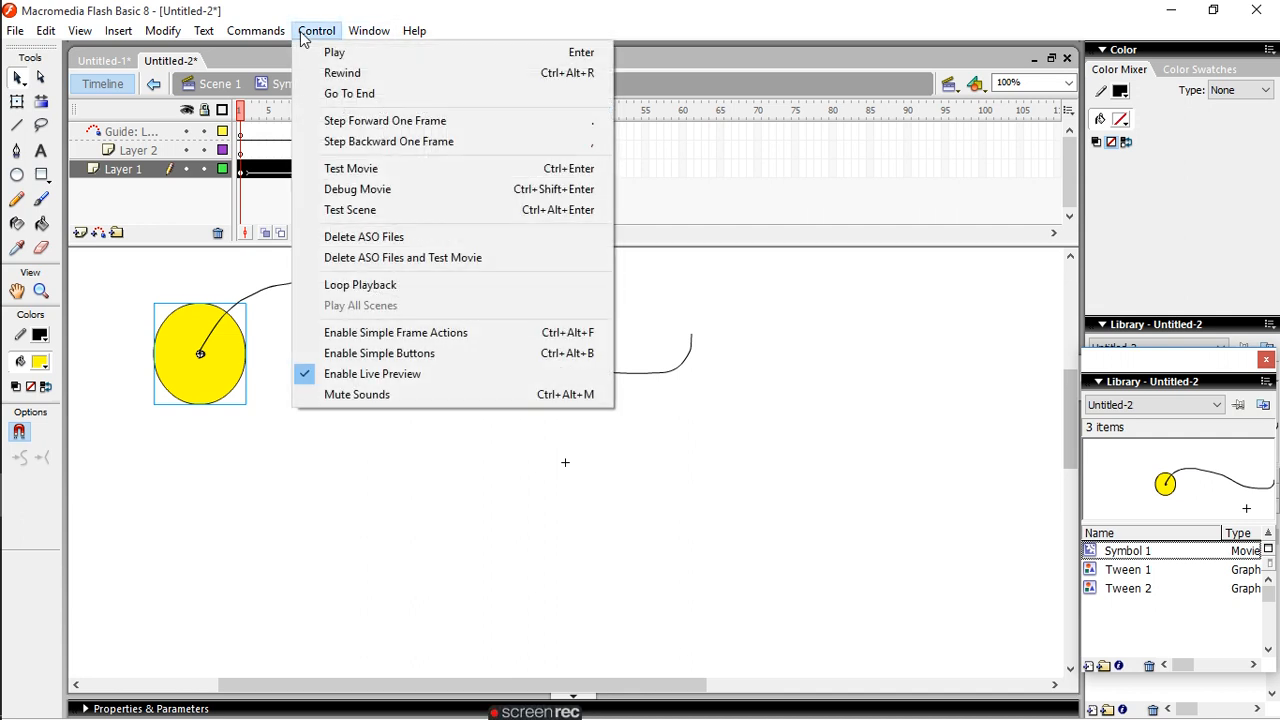
left_click(332, 52)
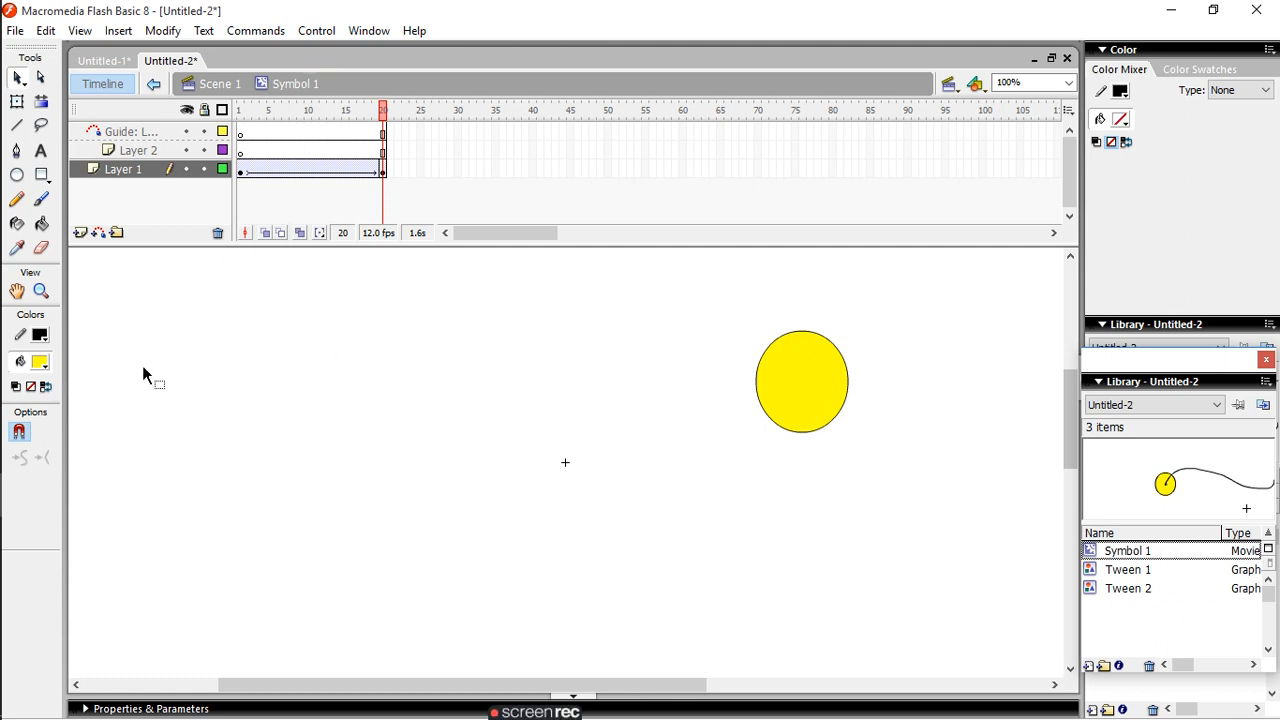
left_click(241, 170)
left_click(226, 439)
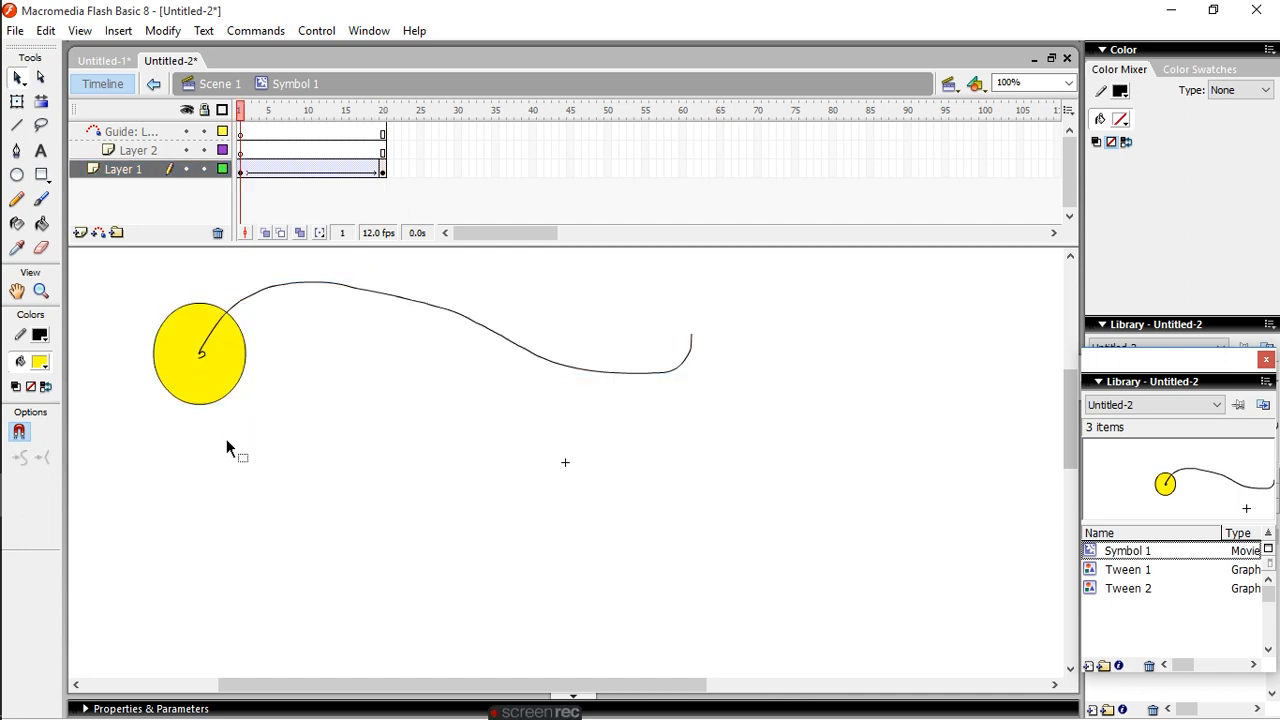
left_click(203, 366)
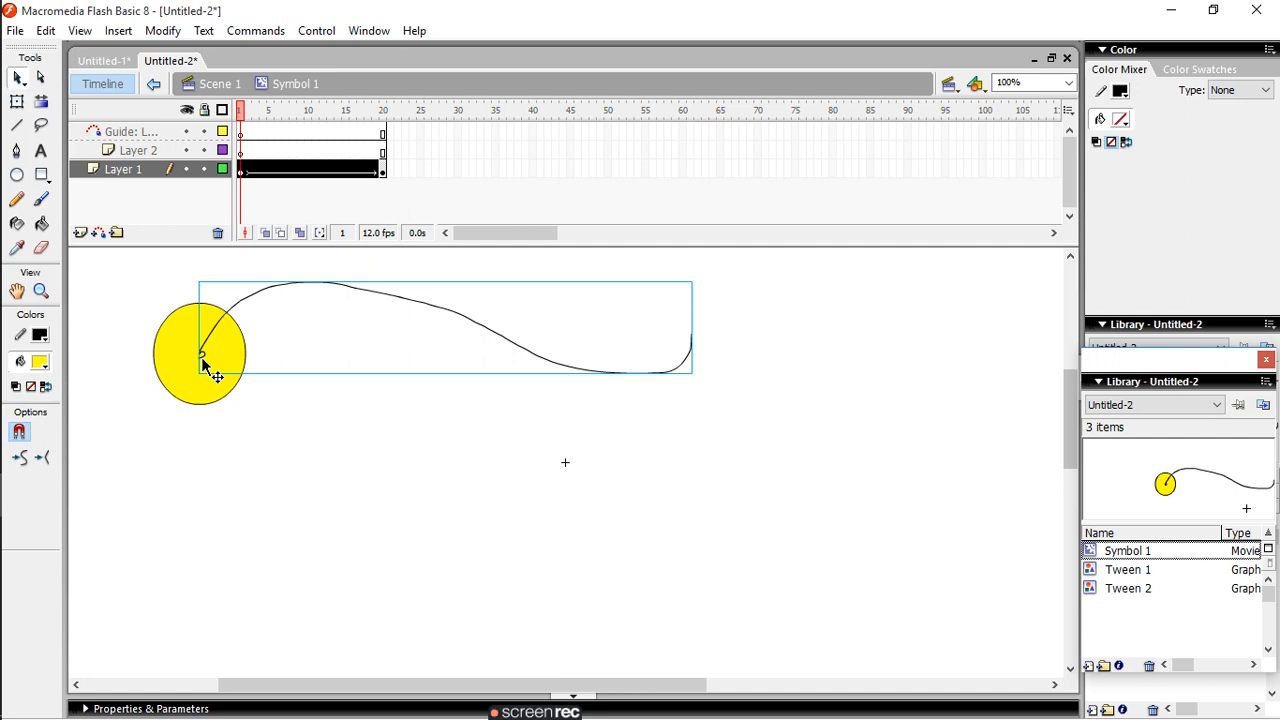
key("Delete")
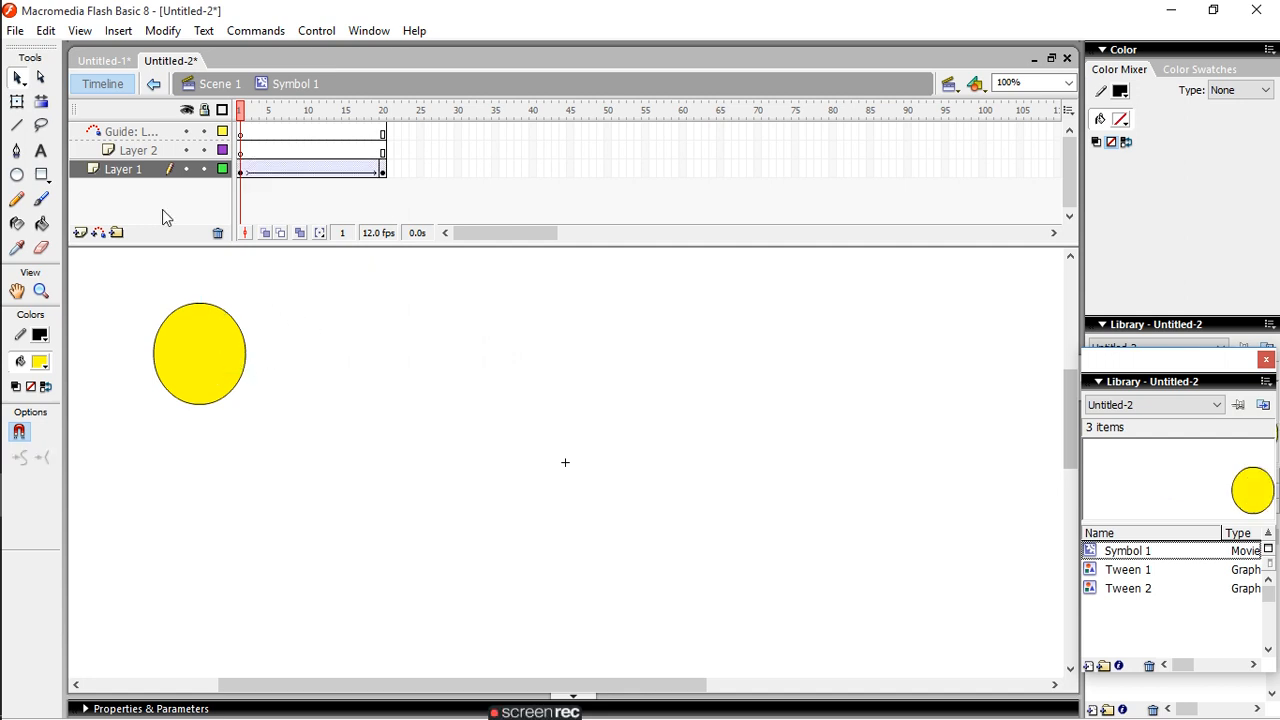
- Draw a wavy path with the Pencil tool in frame 1 of the guide layer, starting at the oval's centre
left_click(120, 168)
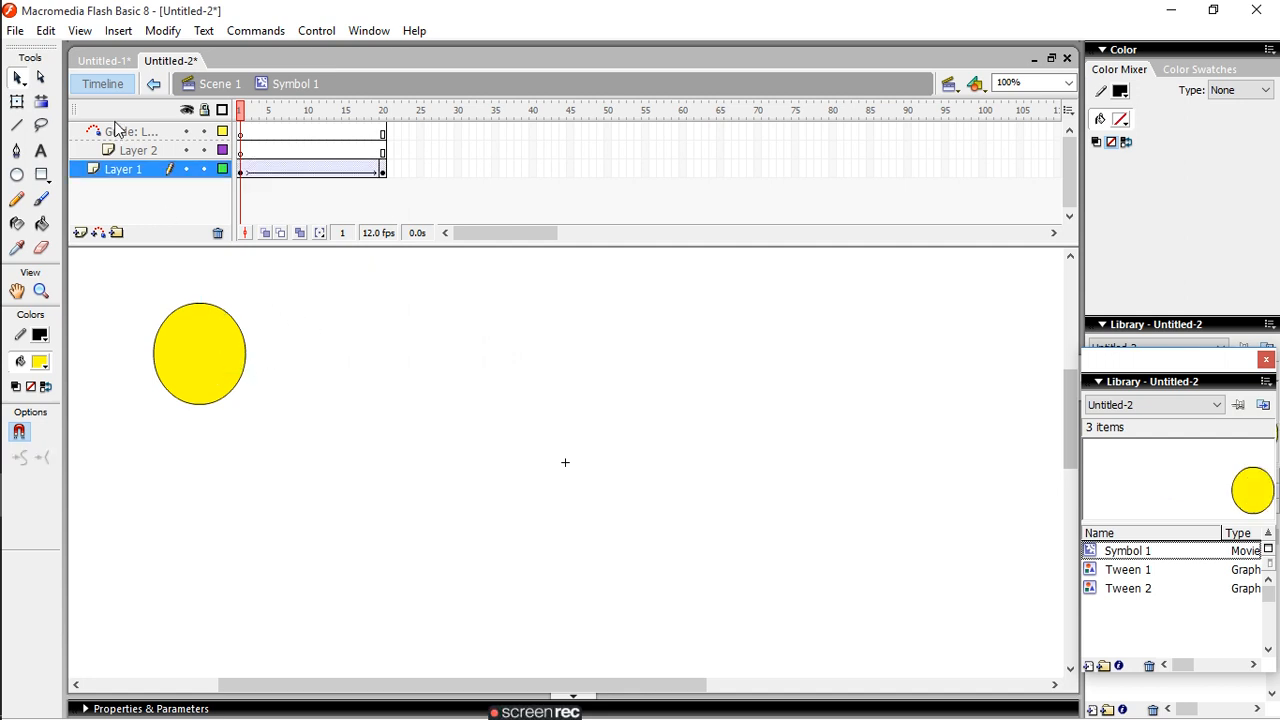
left_click(241, 133)
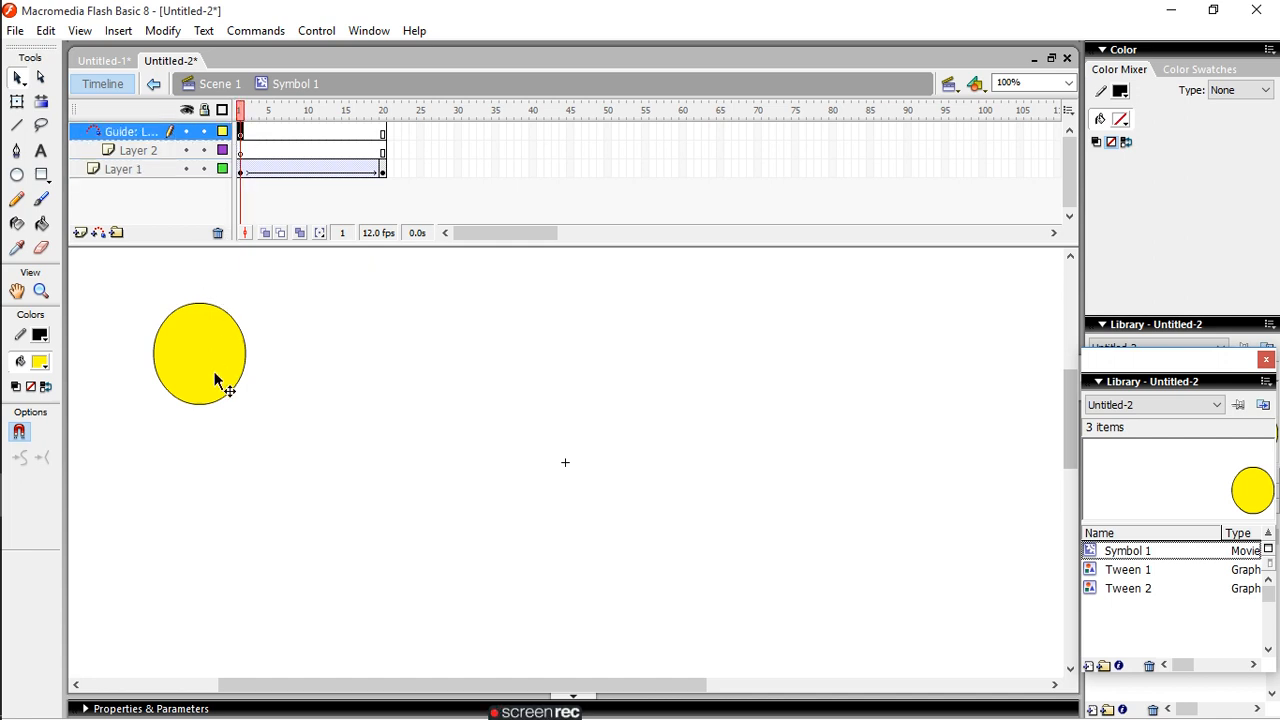
left_click(18, 199)
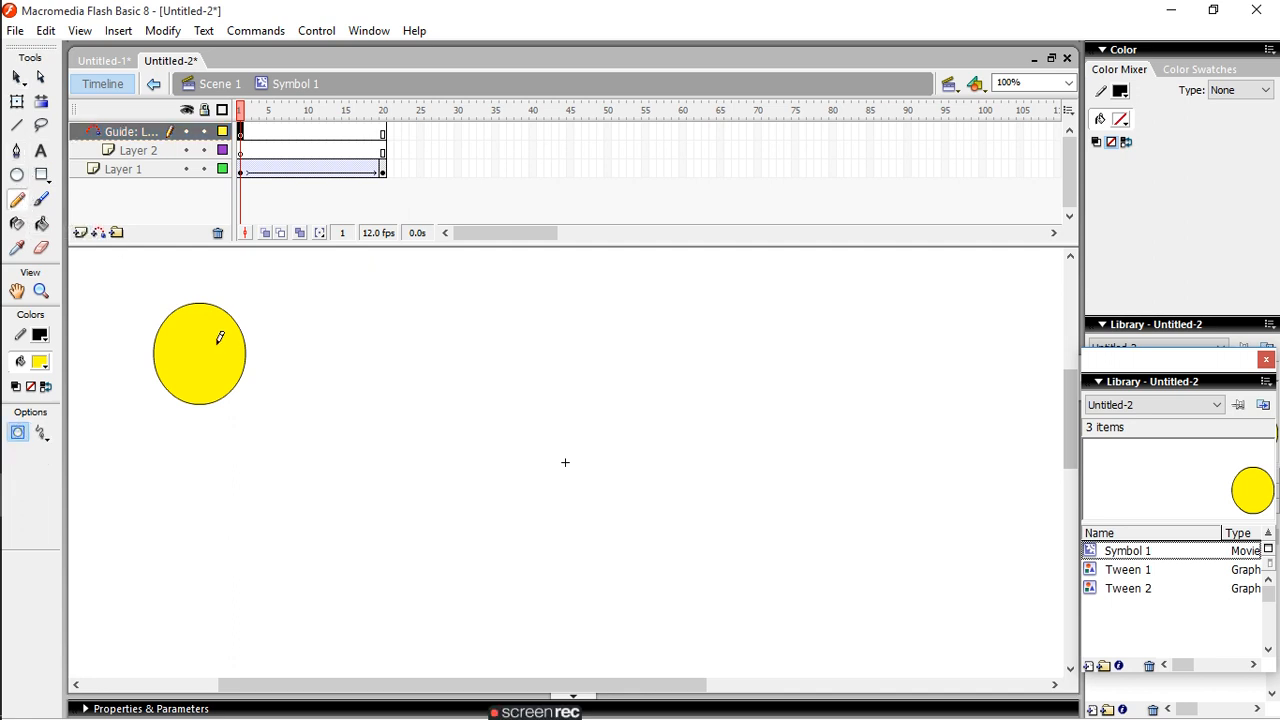
mouse_move(201, 351)
left_mouse_down()
mouse_move(322, 292)
mouse_move(558, 369)
mouse_move(646, 308)
left_mouse_up()
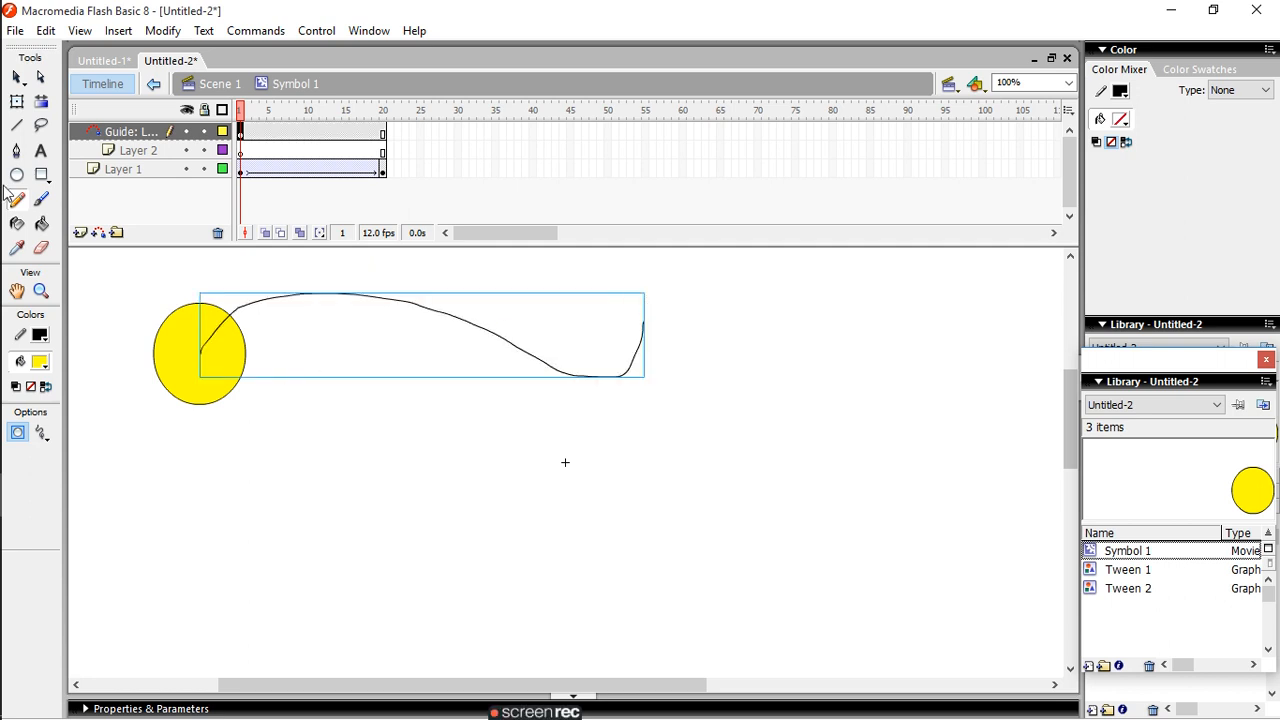
- Align the oval's centre in frame 1 of Layer 1 with the start of the guide path using the Selection tool
left_click(242, 172)
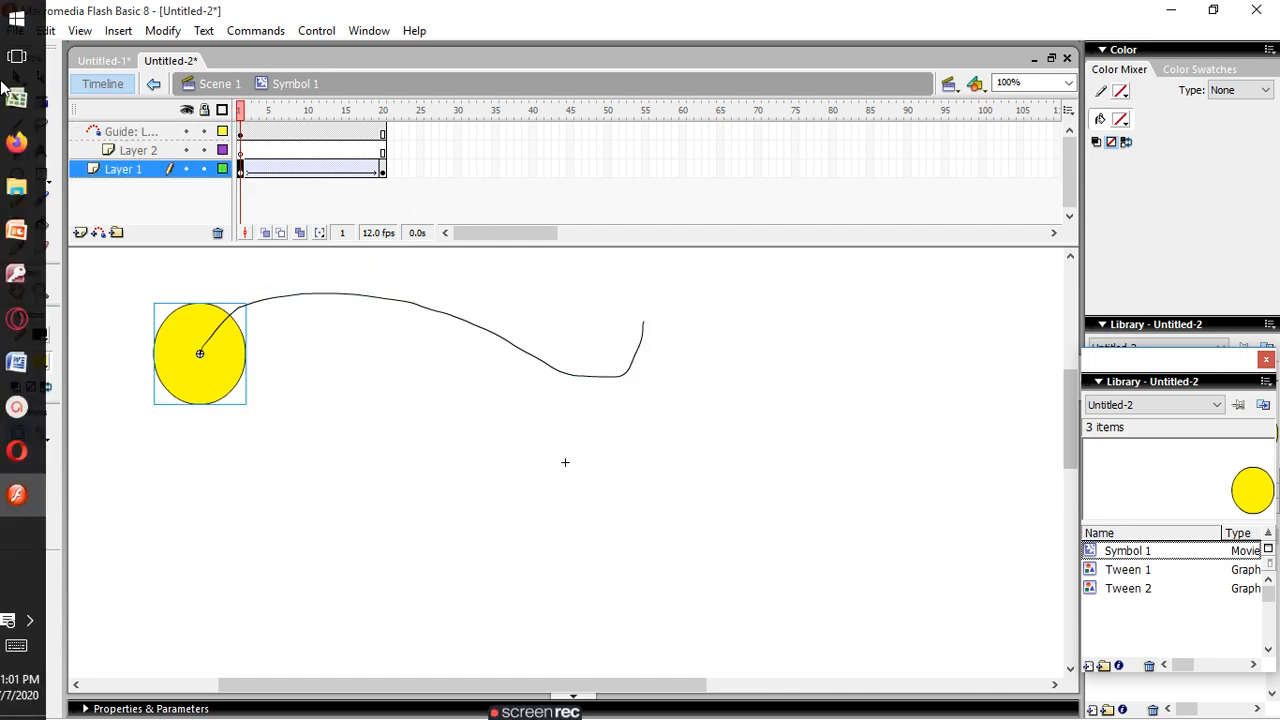
left_click(19, 78)
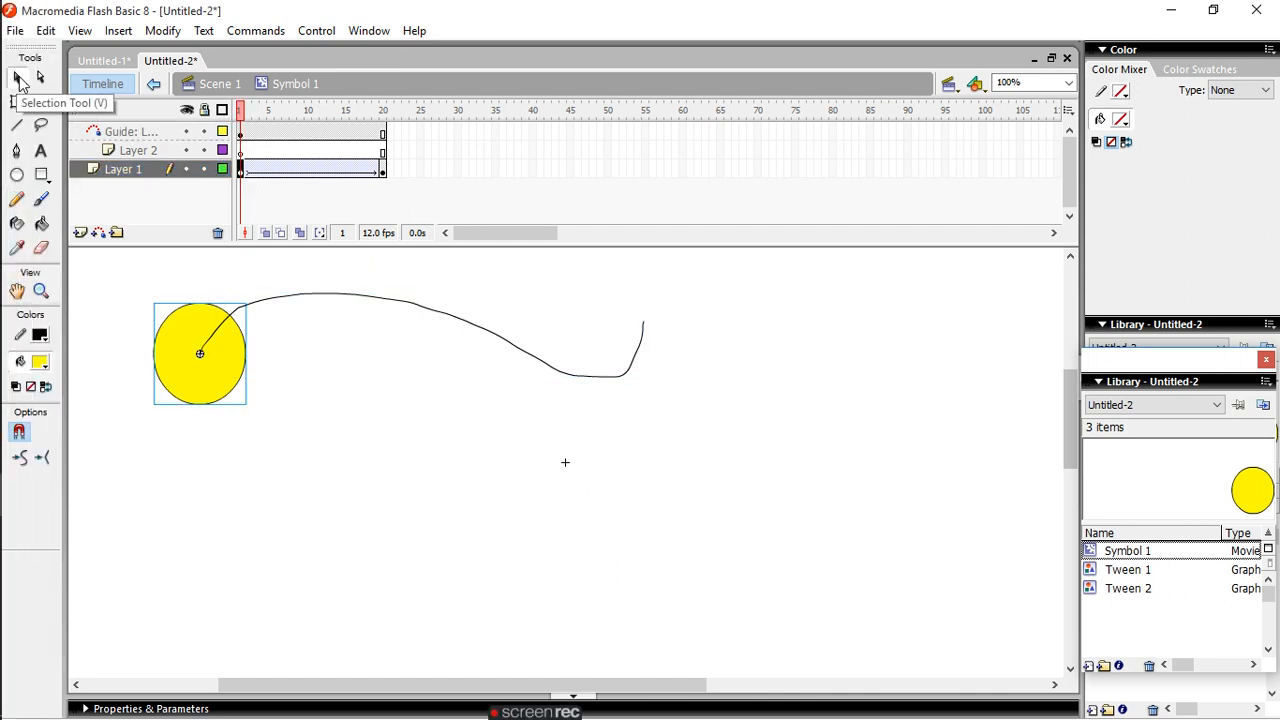
left_click_drag(229, 378, 201, 356)
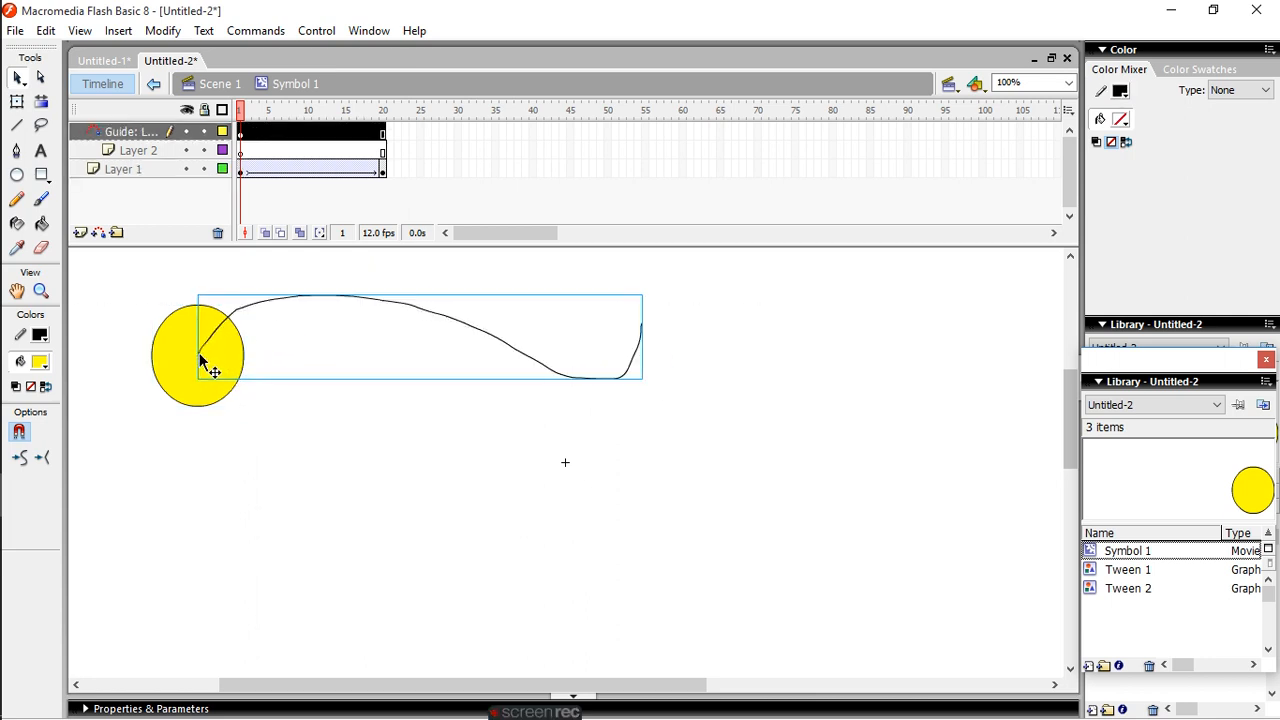
left_click(297, 443)
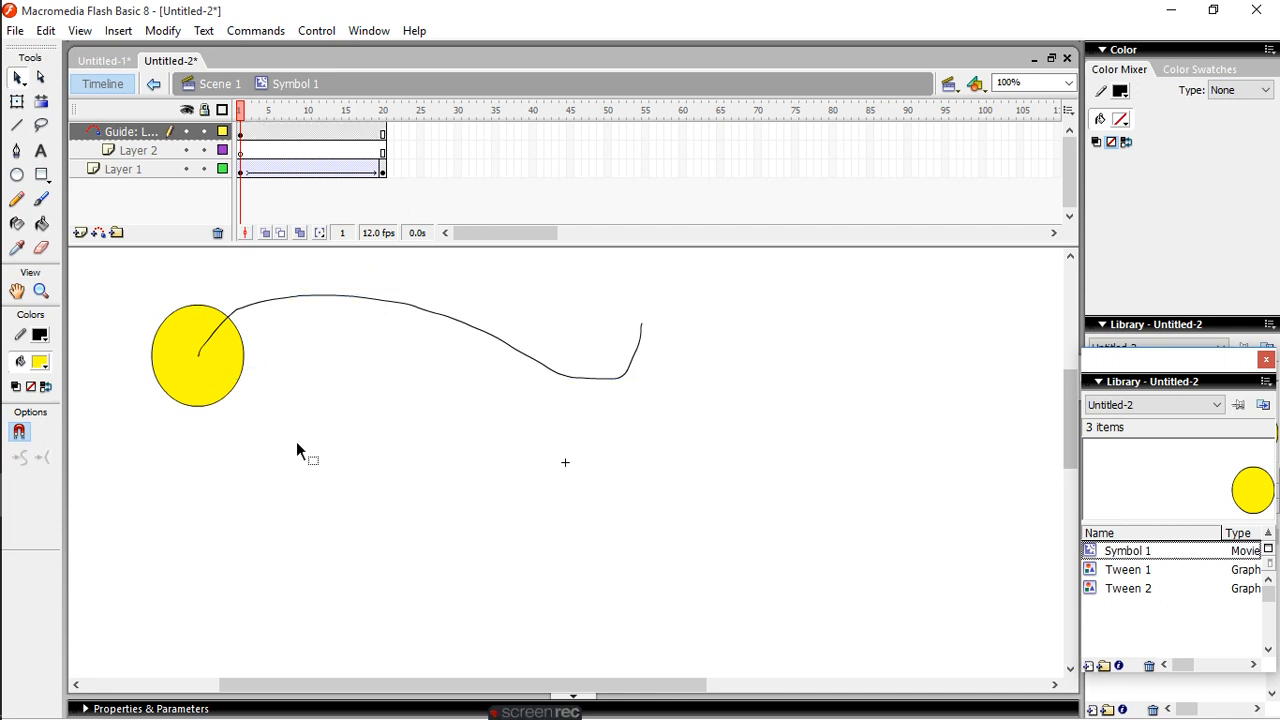
- Snap the oval in frame 1 of Layer 1 to the guide path's far end and play the animation
left_click(245, 173)
left_click_drag(229, 384, 651, 352)
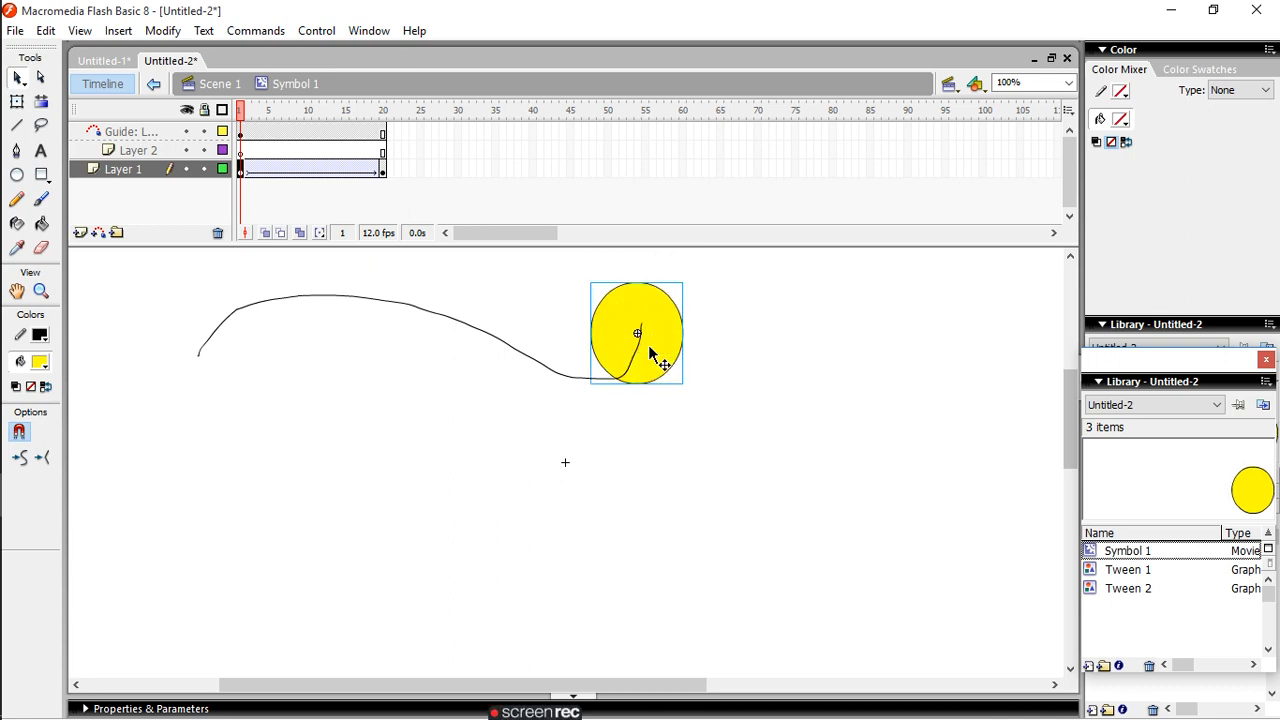
mouse_move(646, 346)
left_mouse_down()
mouse_move(640, 329)
mouse_move(671, 371)
mouse_move(644, 334)
left_mouse_up()
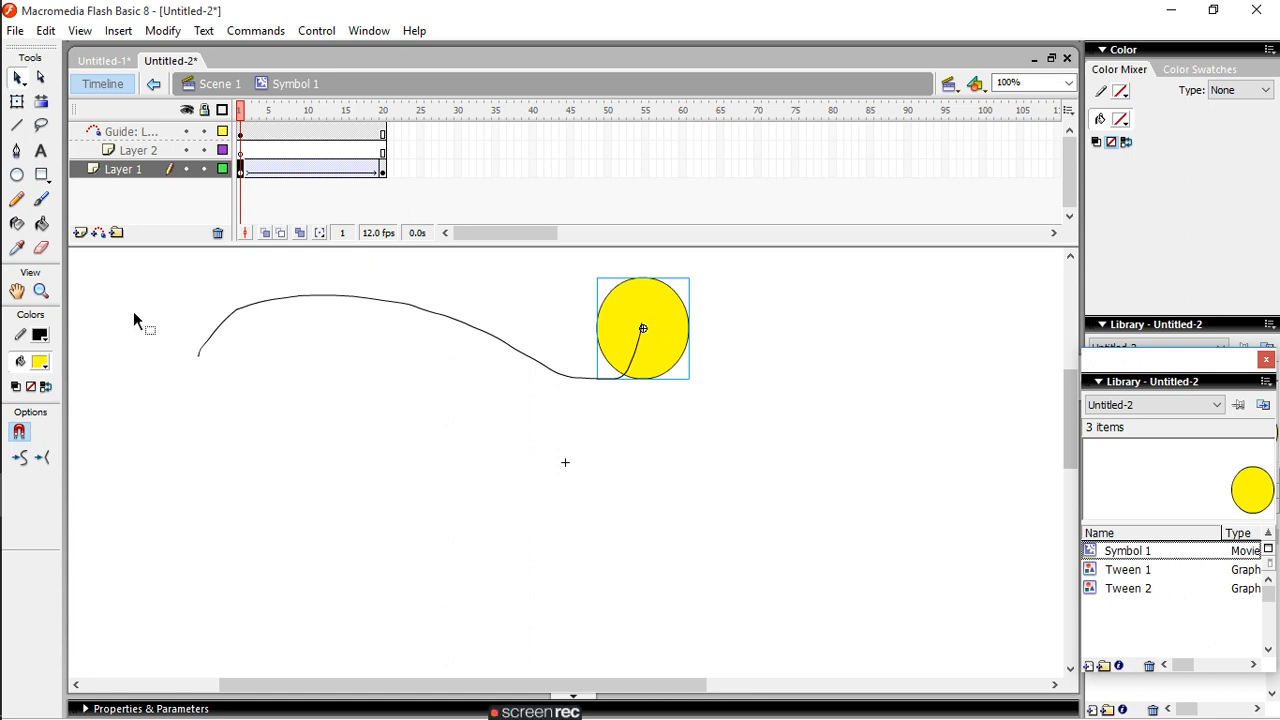
left_click(308, 30)
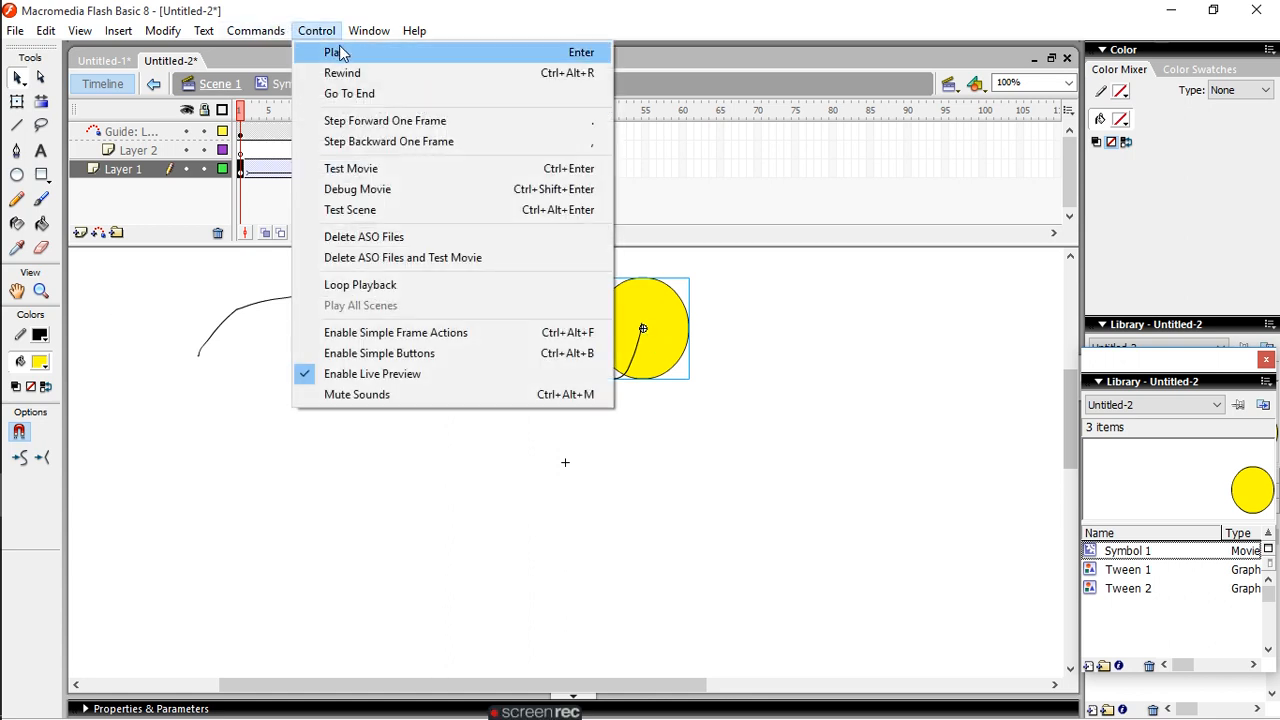
left_click(339, 47)
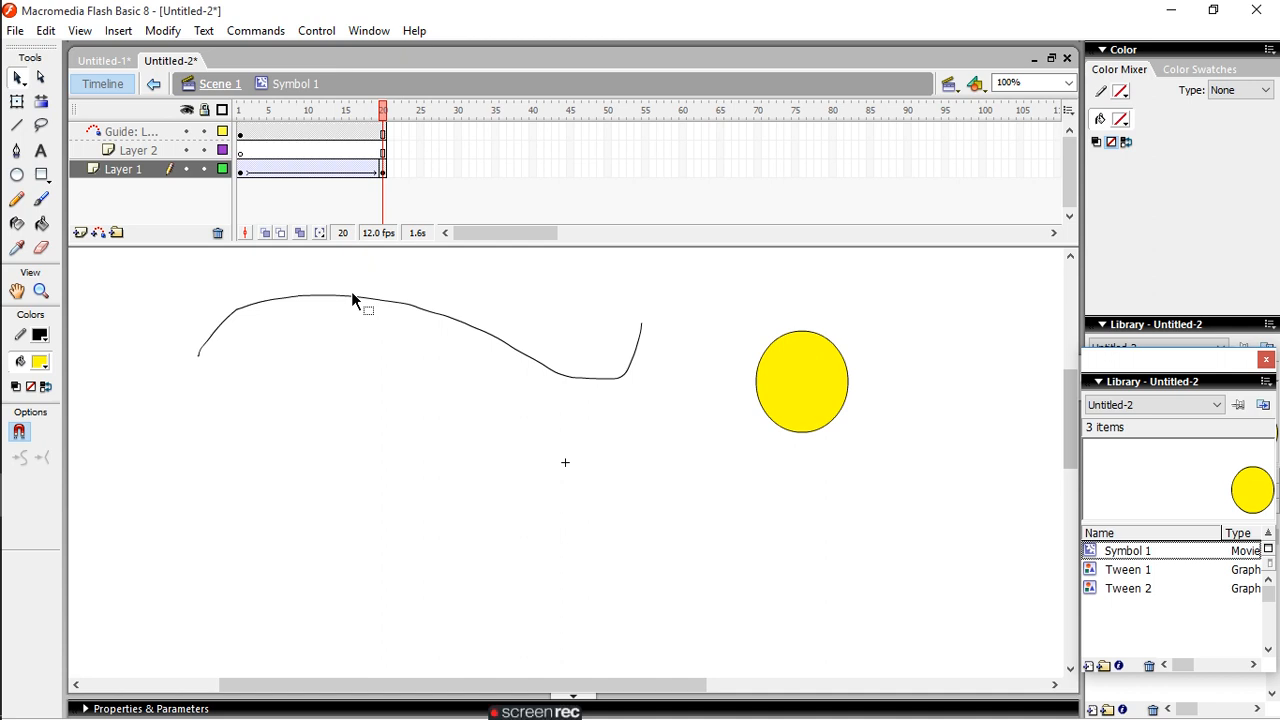
- Delete the wavy guide path, then remove the guide layer and Layer 2
left_click(418, 311)
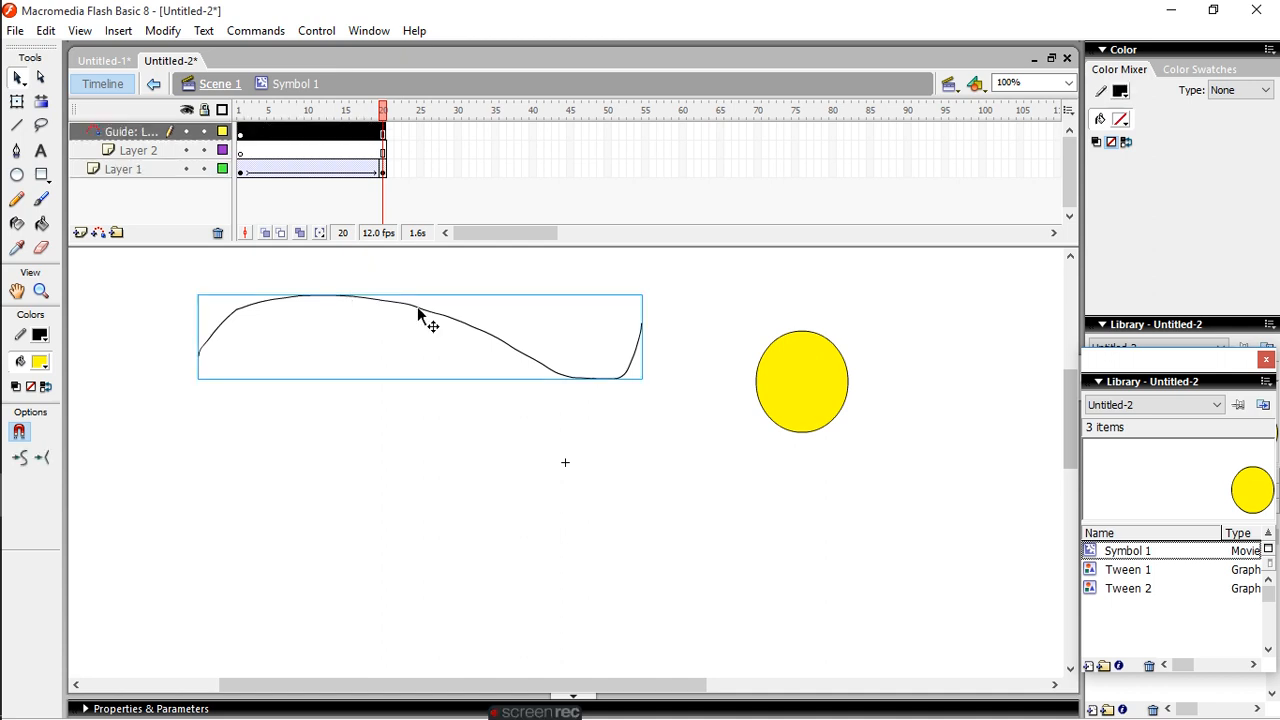
key("Delete")
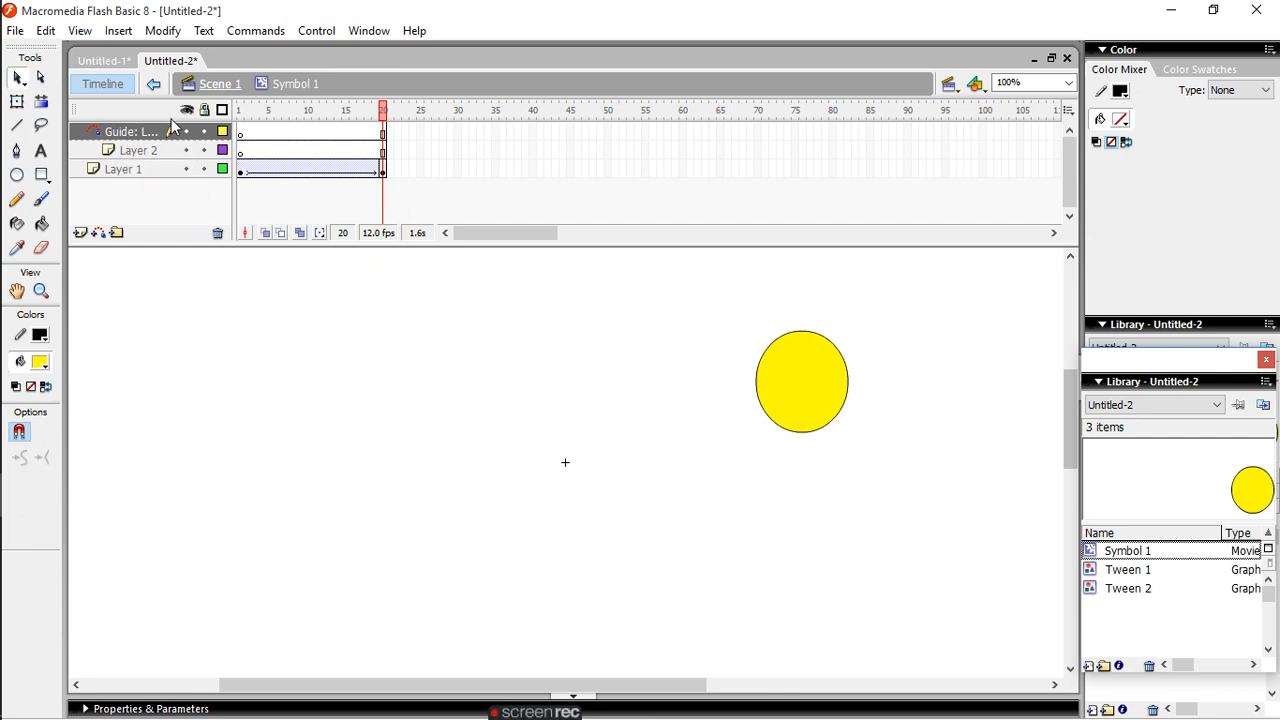
left_click(241, 134)
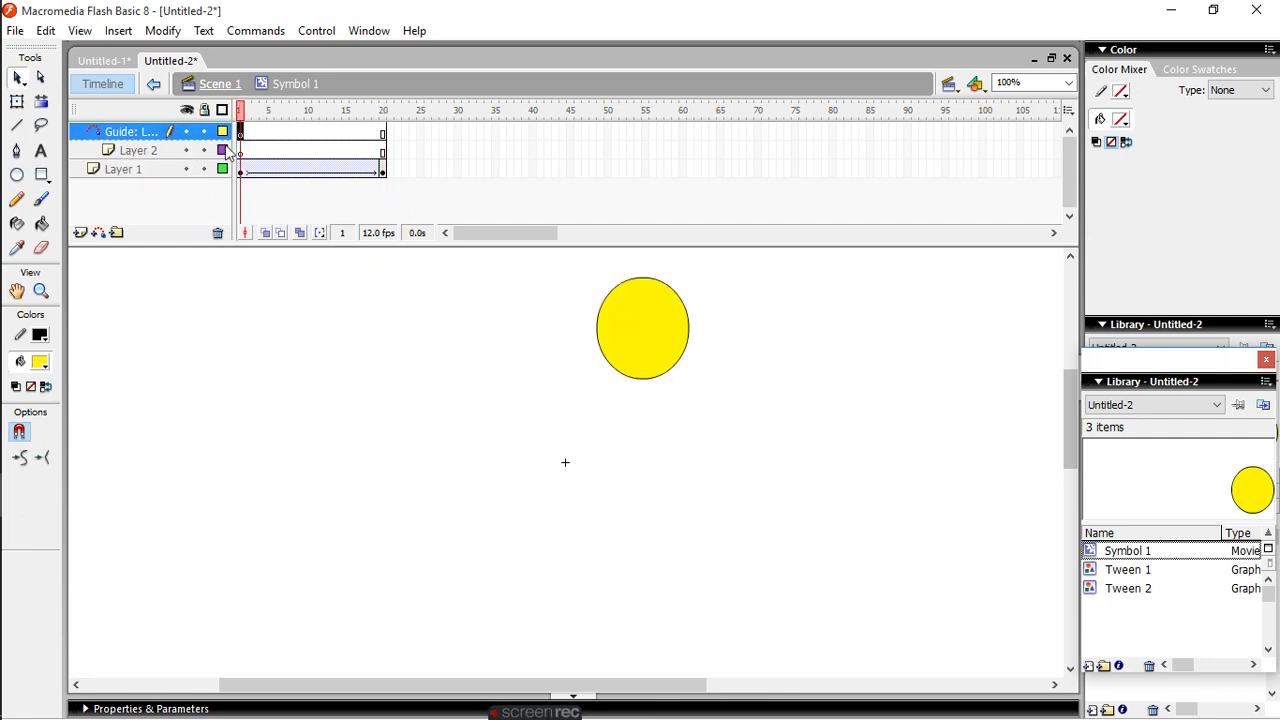
left_click(218, 233)
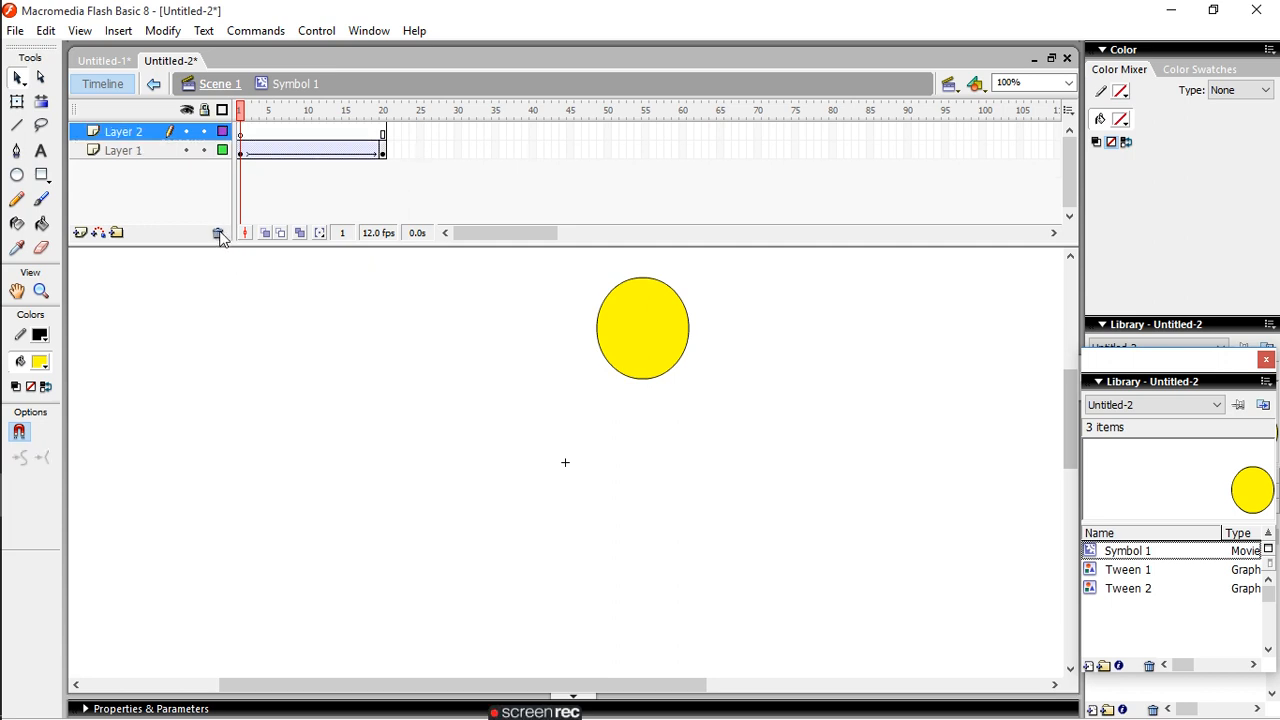
left_click(218, 233)
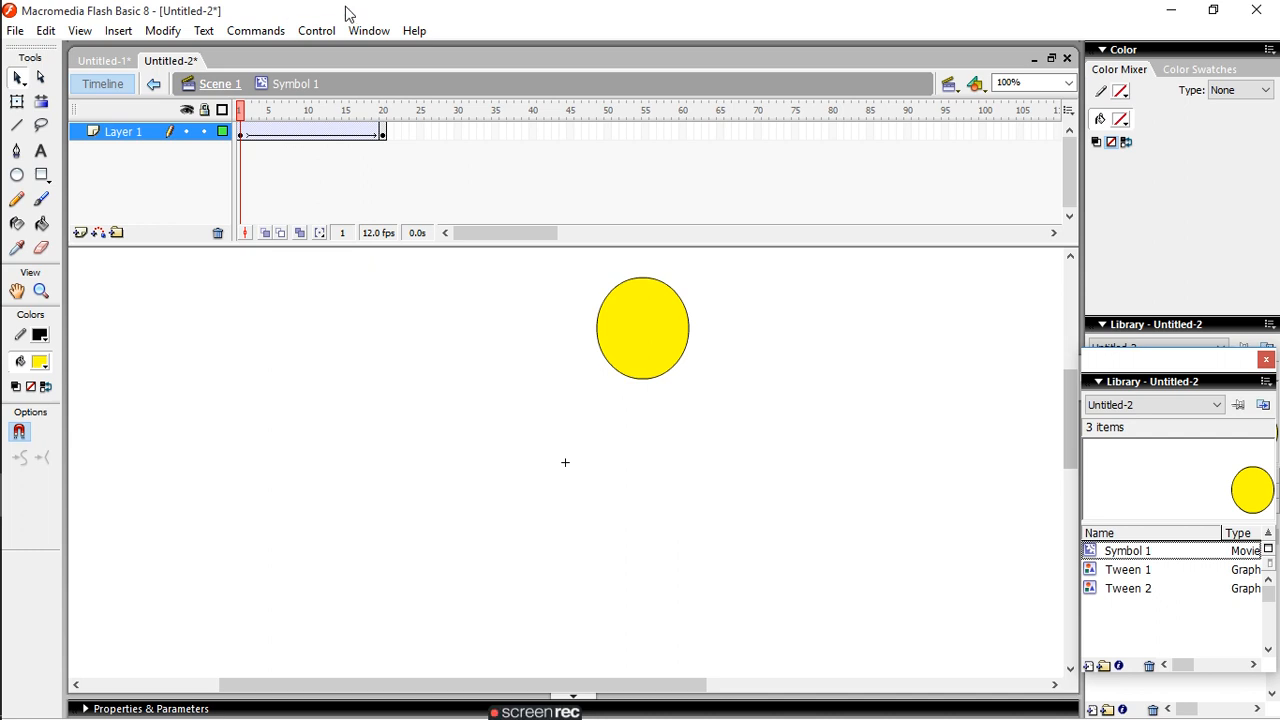
- Play the motion tween and move the oval in frame 1 of Layer 1 to the far left of the stage
left_click(318, 34)
left_click(333, 57)
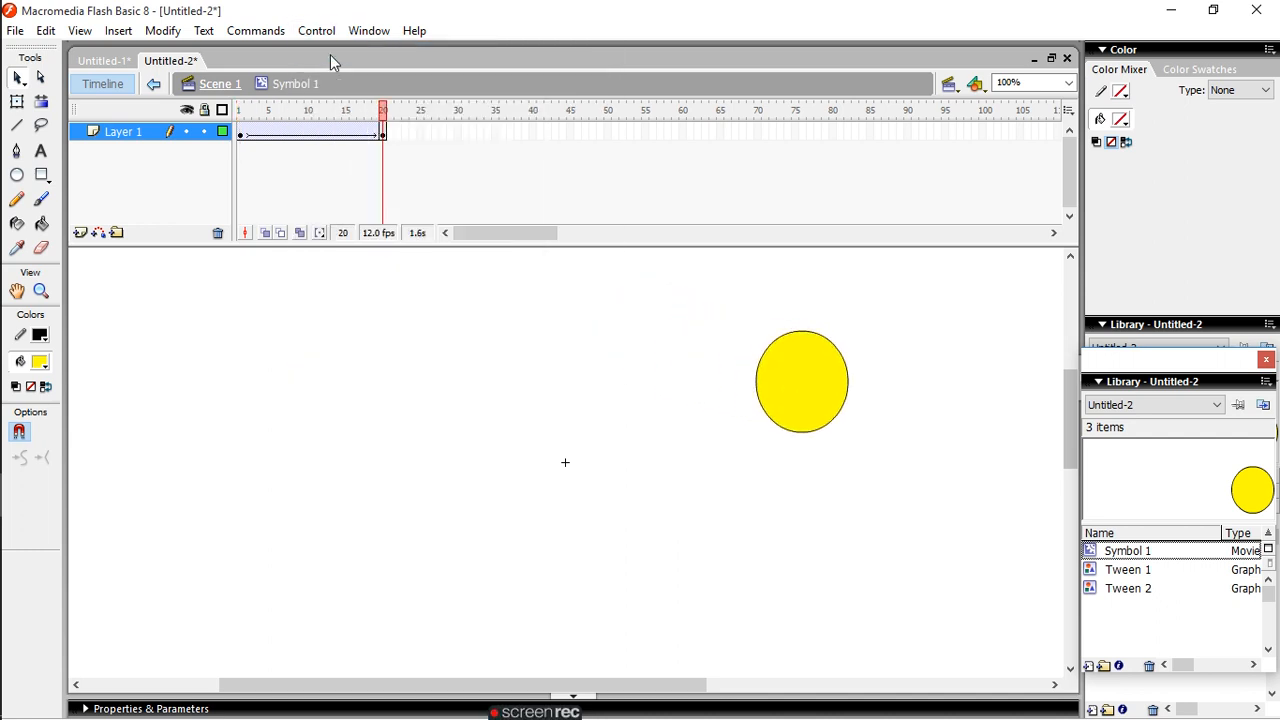
left_click(243, 134)
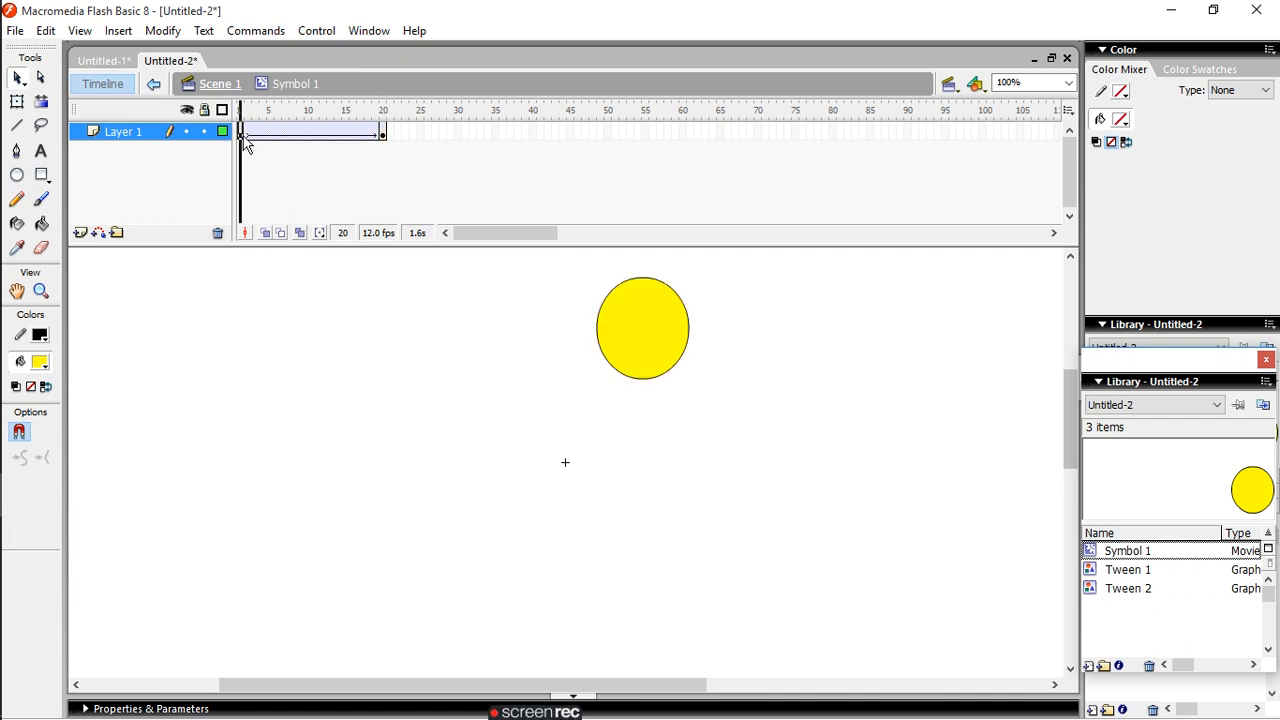
left_click_drag(645, 335, 181, 338)
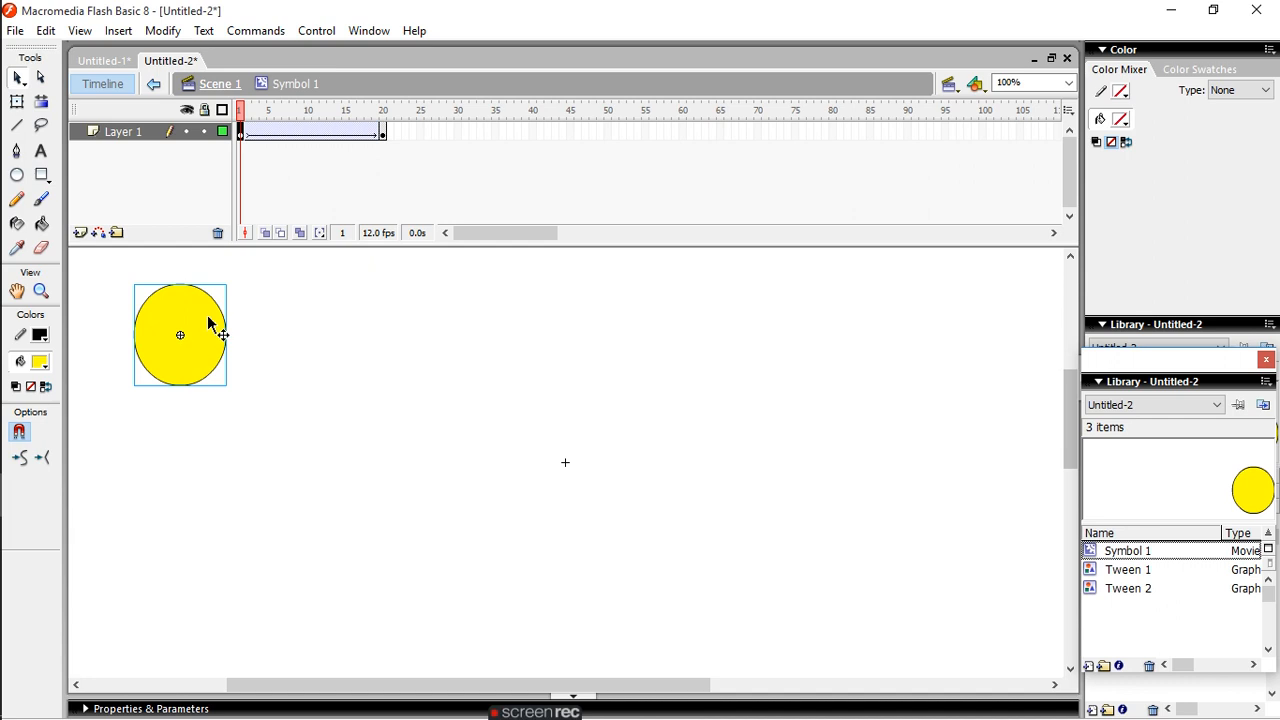
- Select frame 20 of Layer 1 and play the motion tween inside Symbol 1
left_click(384, 134)
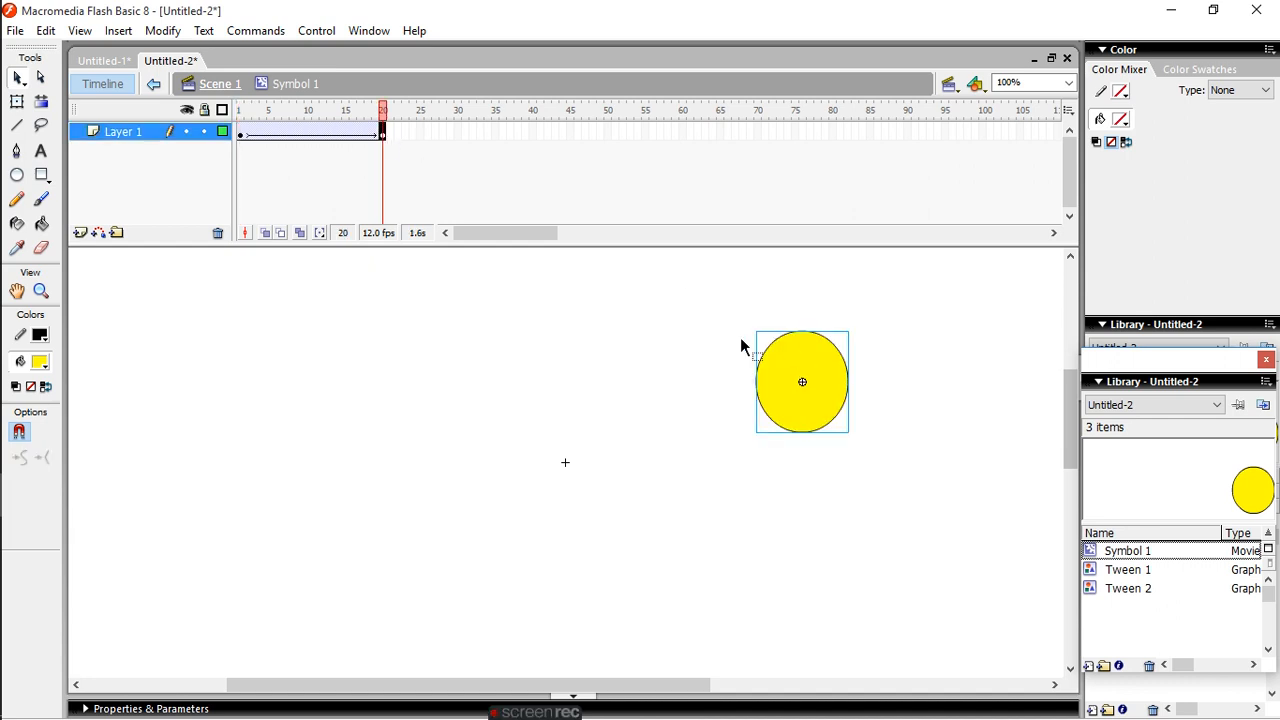
left_click(325, 32)
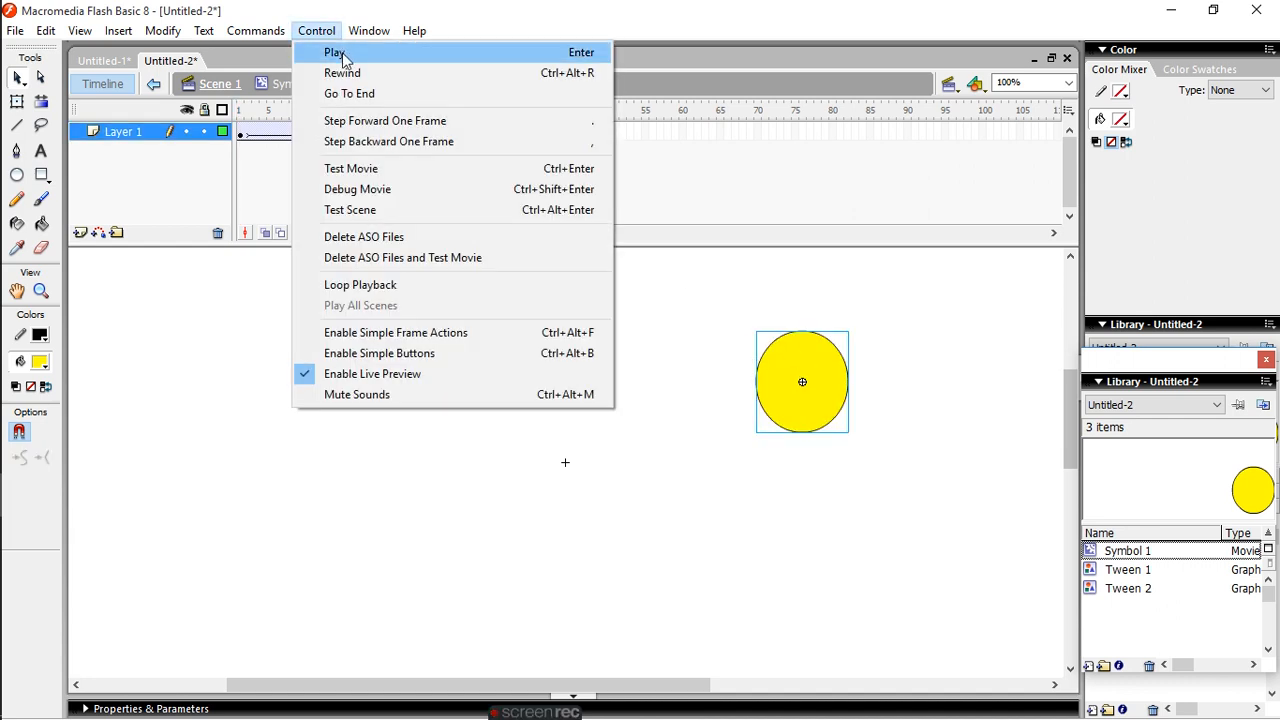
left_click(335, 53)
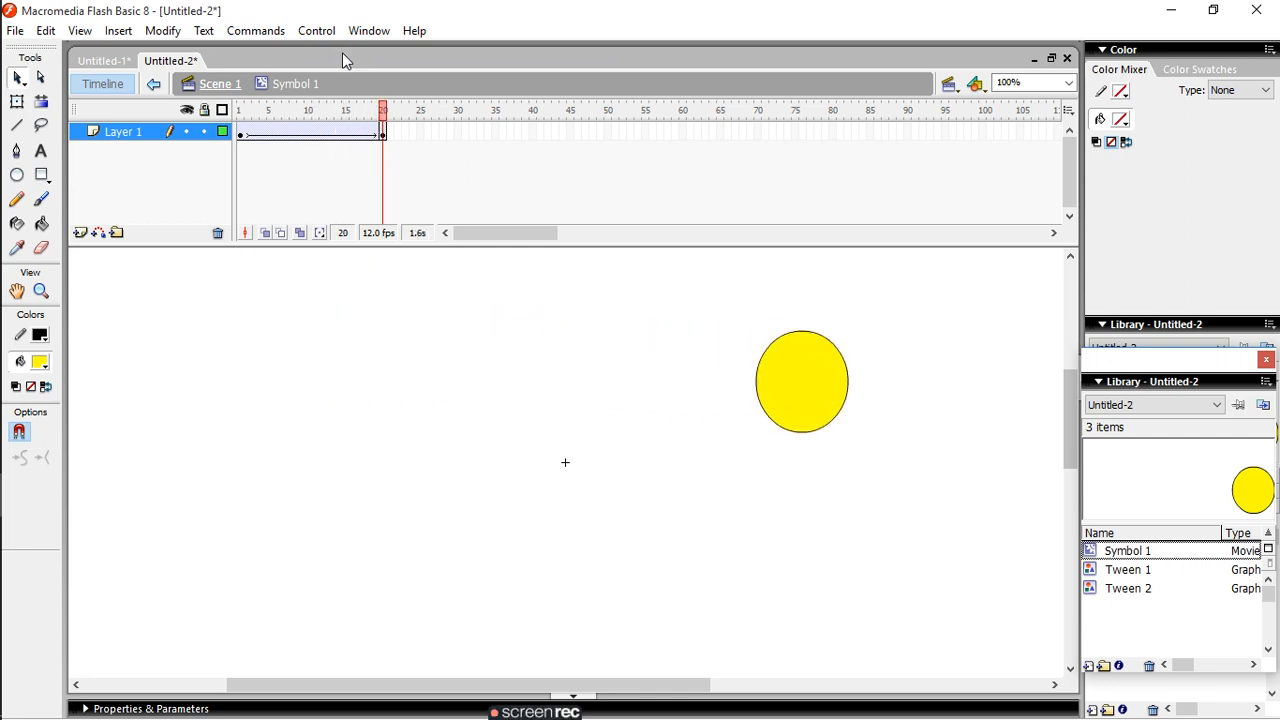
- Switch from Symbol 1 to the main document with Edit Document and return to editing the symbol
left_click(78, 33)
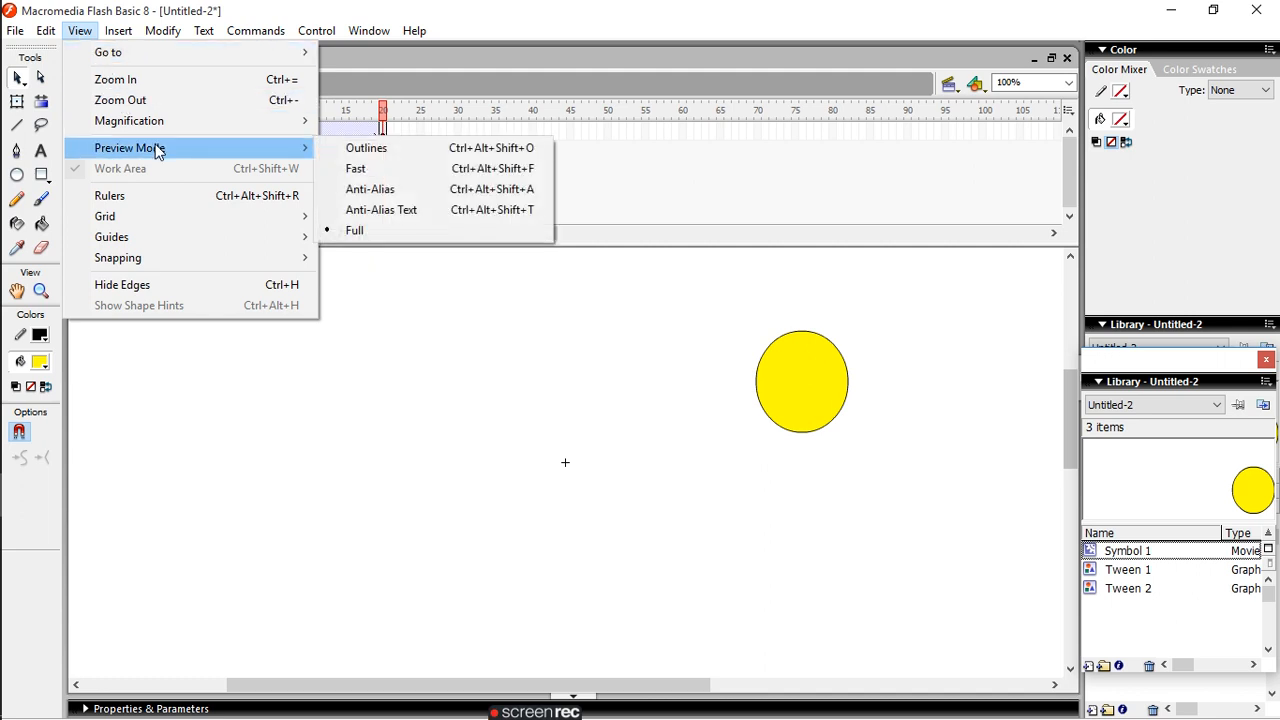
mouse_move(46, 32)
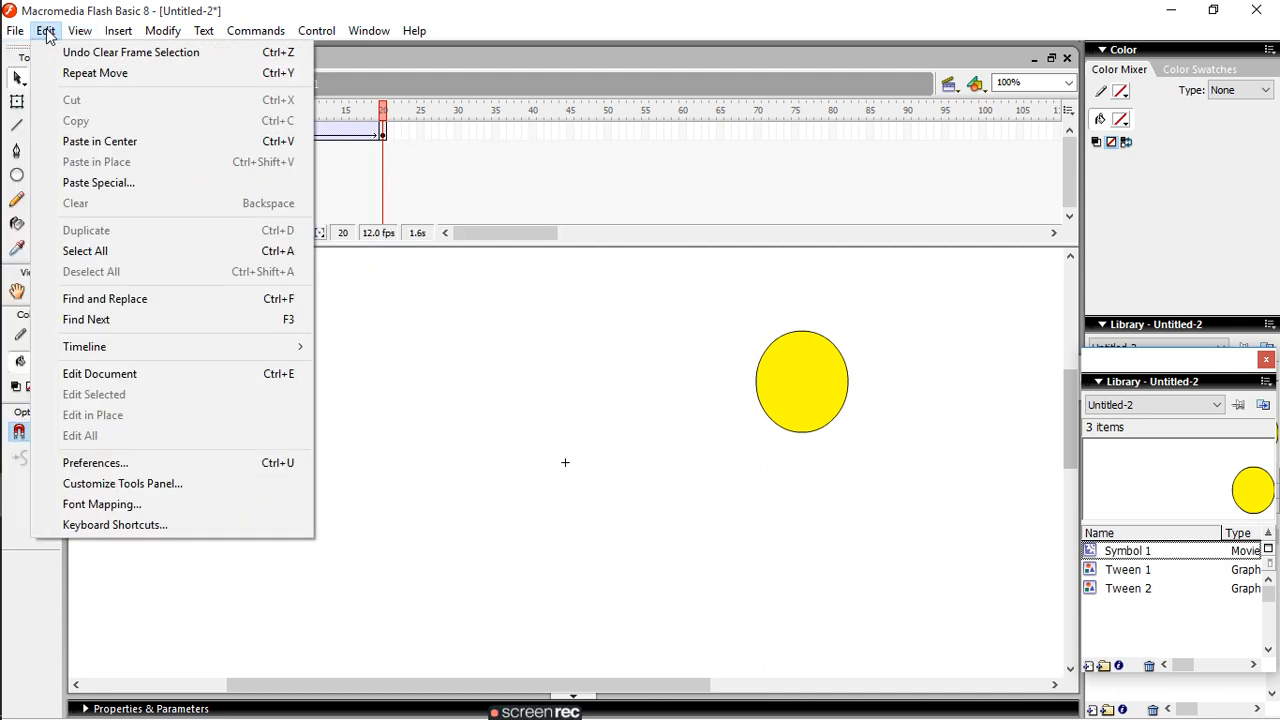
left_click(281, 376)
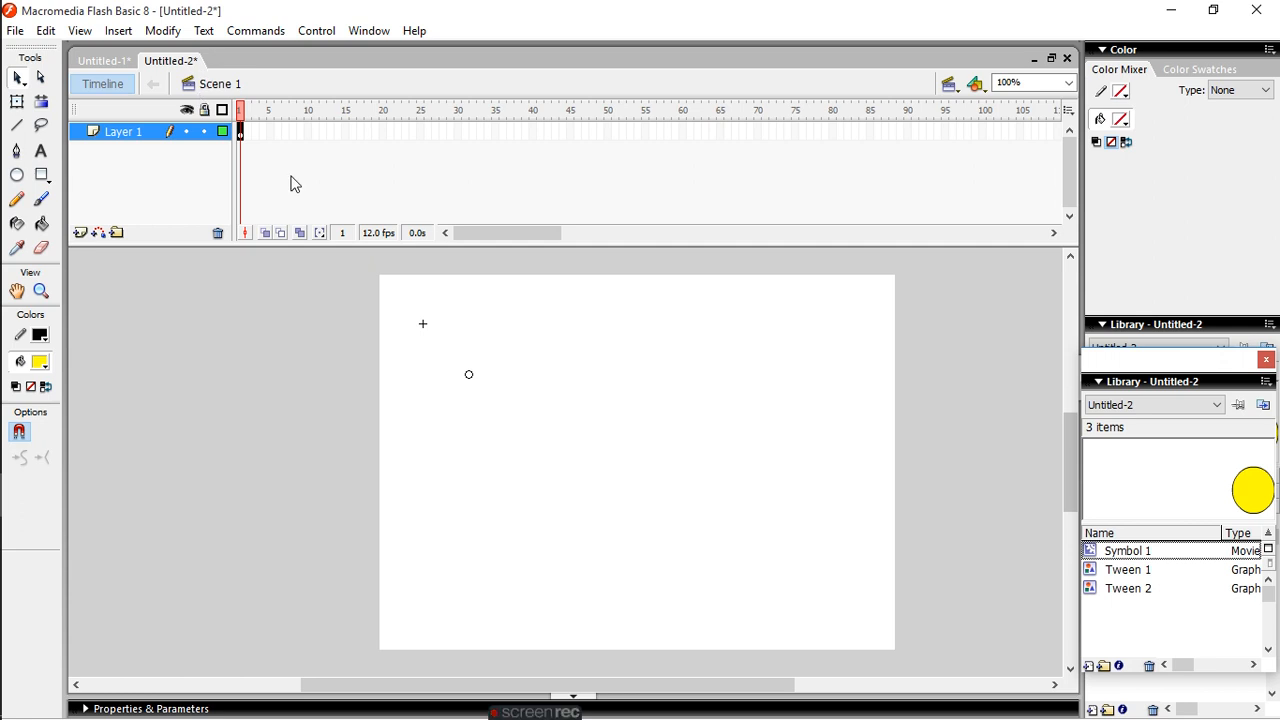
key("ctrl+e")
- Review the available tools and current selection in the Customize Tools Panel dialog, and close it without changes
left_click(54, 34)
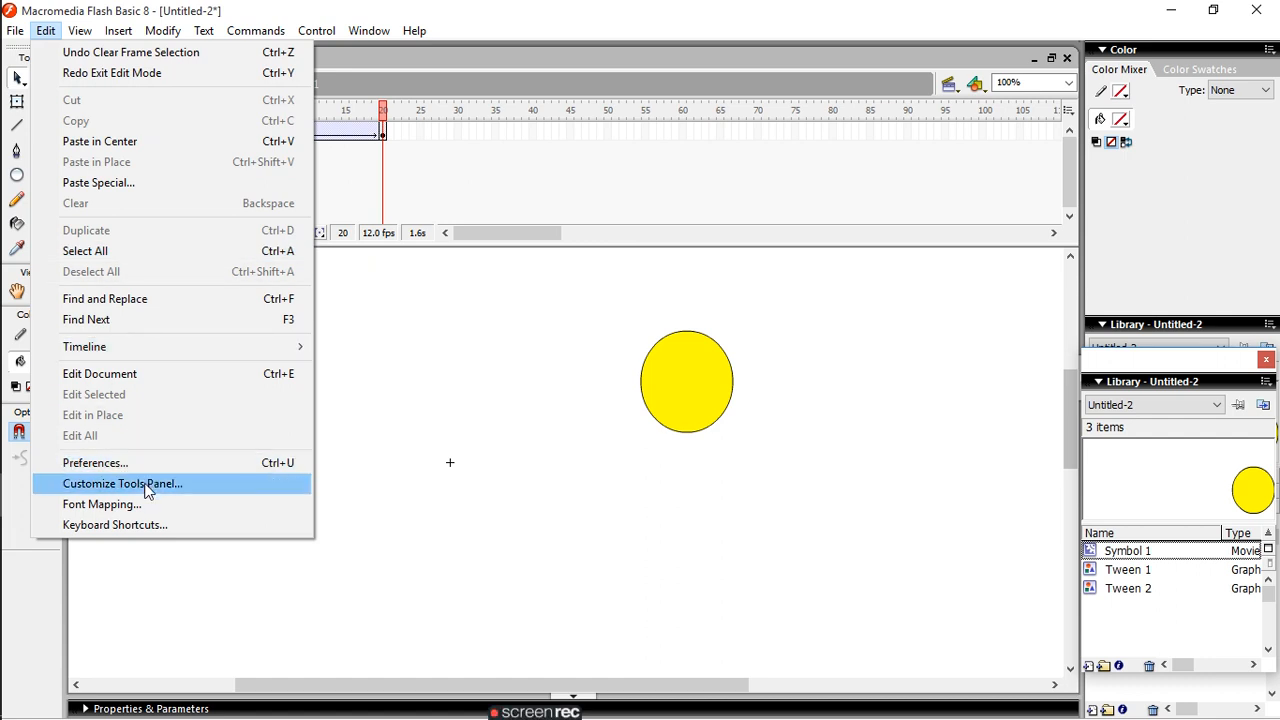
left_click(147, 486)
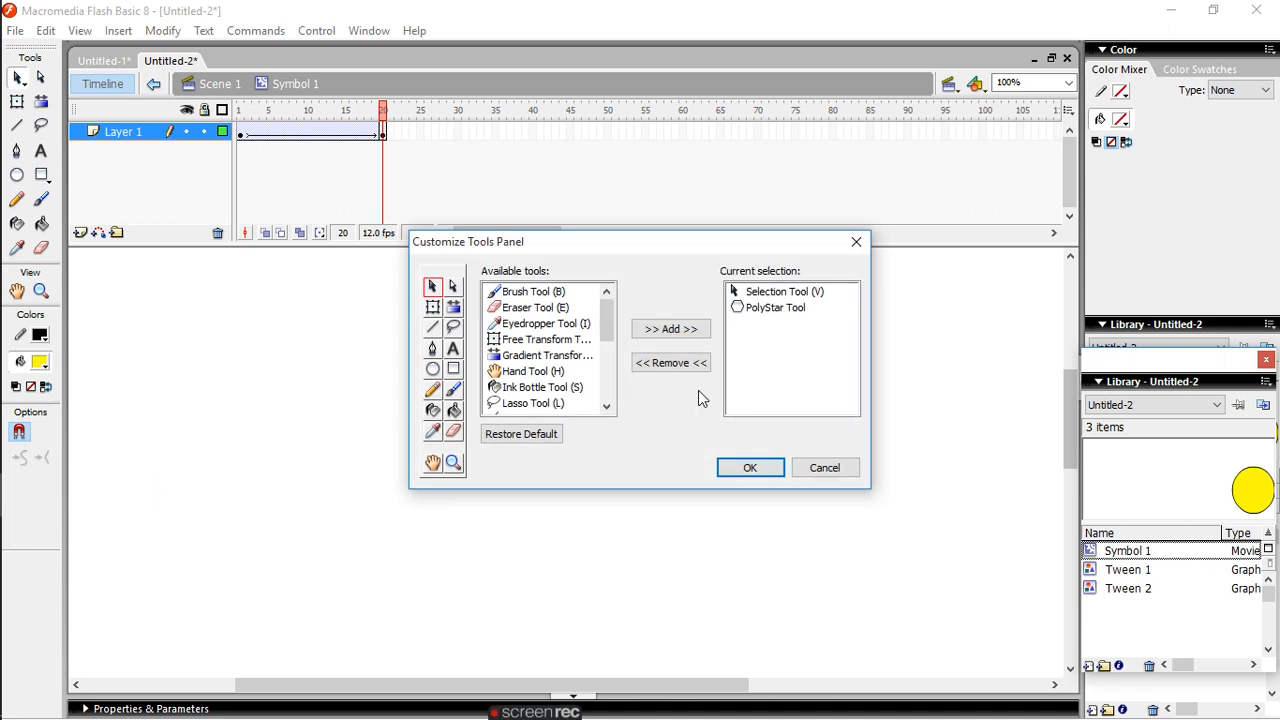
left_click(748, 468)
left_click(45, 31)
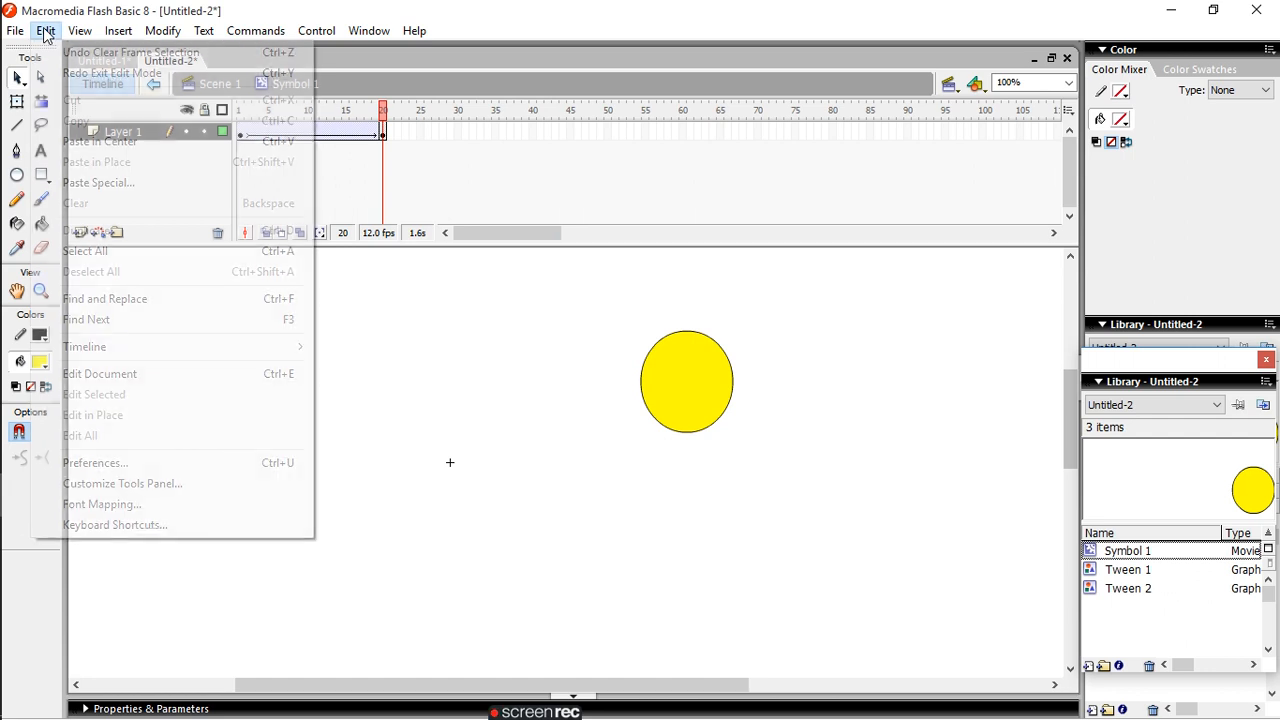
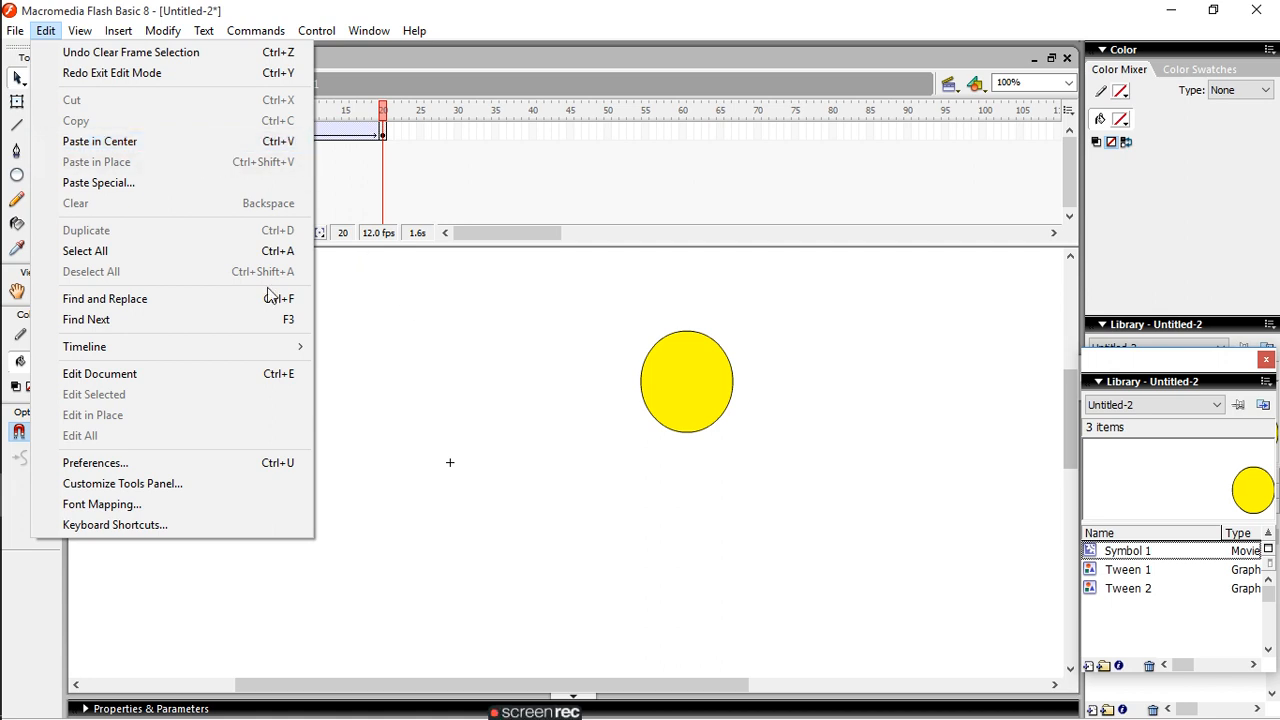
- Paste the clipboard contents as Picture (Metafile) with Paste Special, and delete the pasted text block
left_click(99, 190)
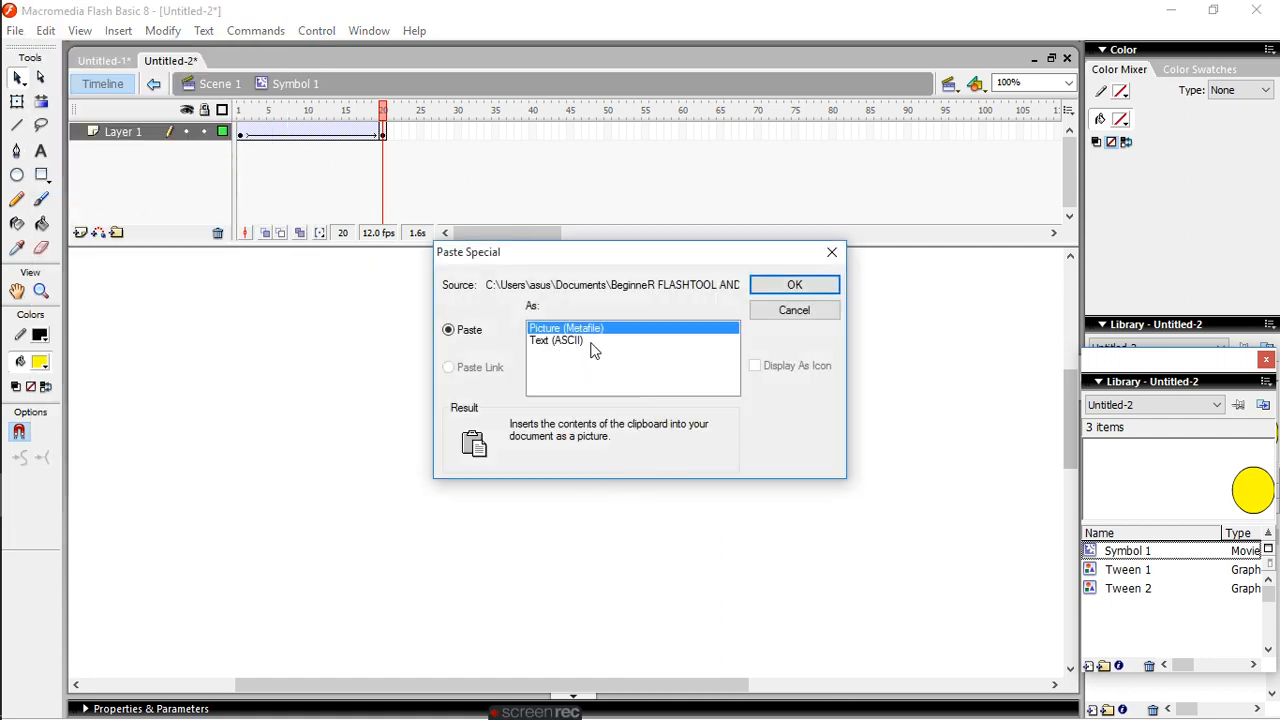
left_click(822, 280)
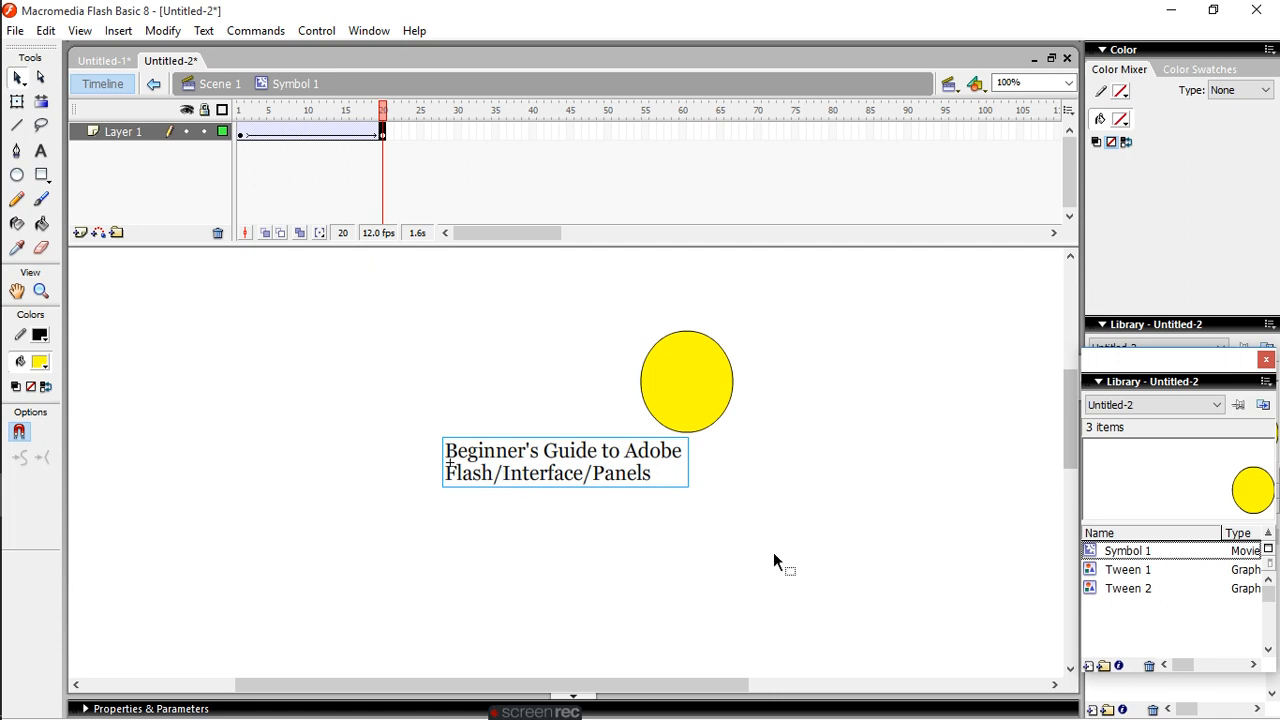
key("Delete")
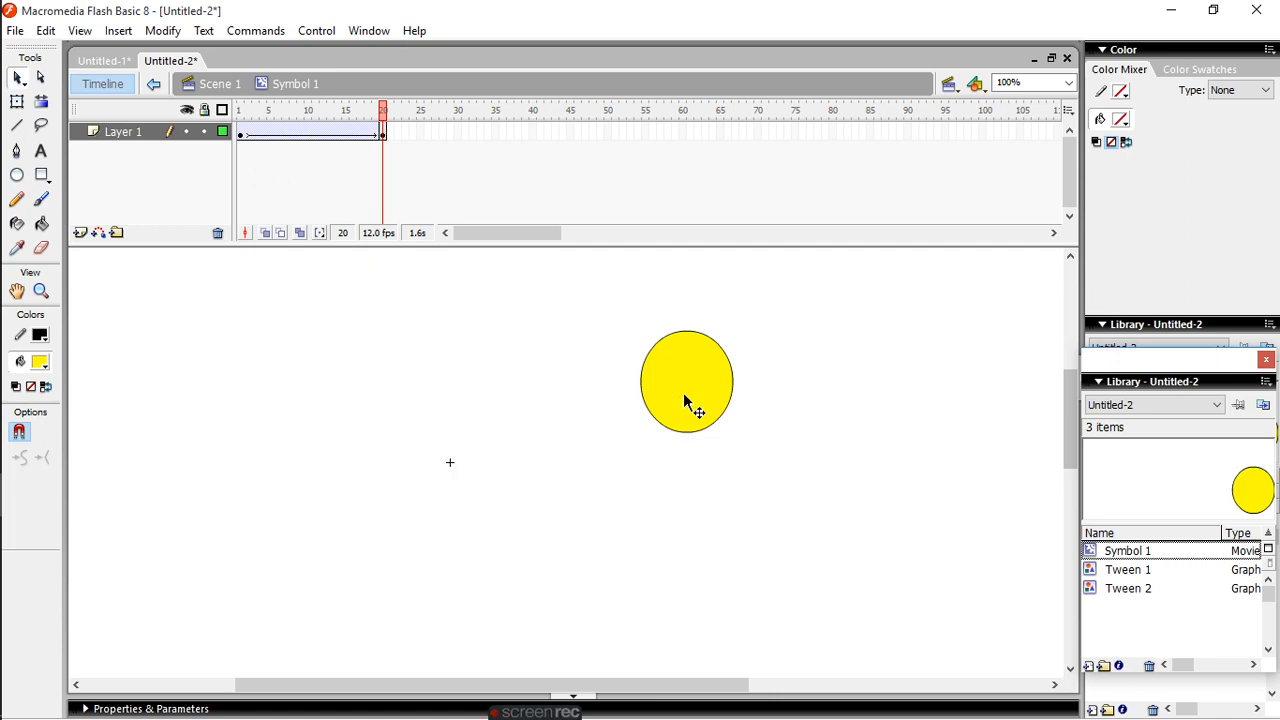
- Move the yellow oval in frame 20 of Symbol 1 to the far side of the stage, up and left of the registration point
left_click_drag(675, 386, 267, 347)
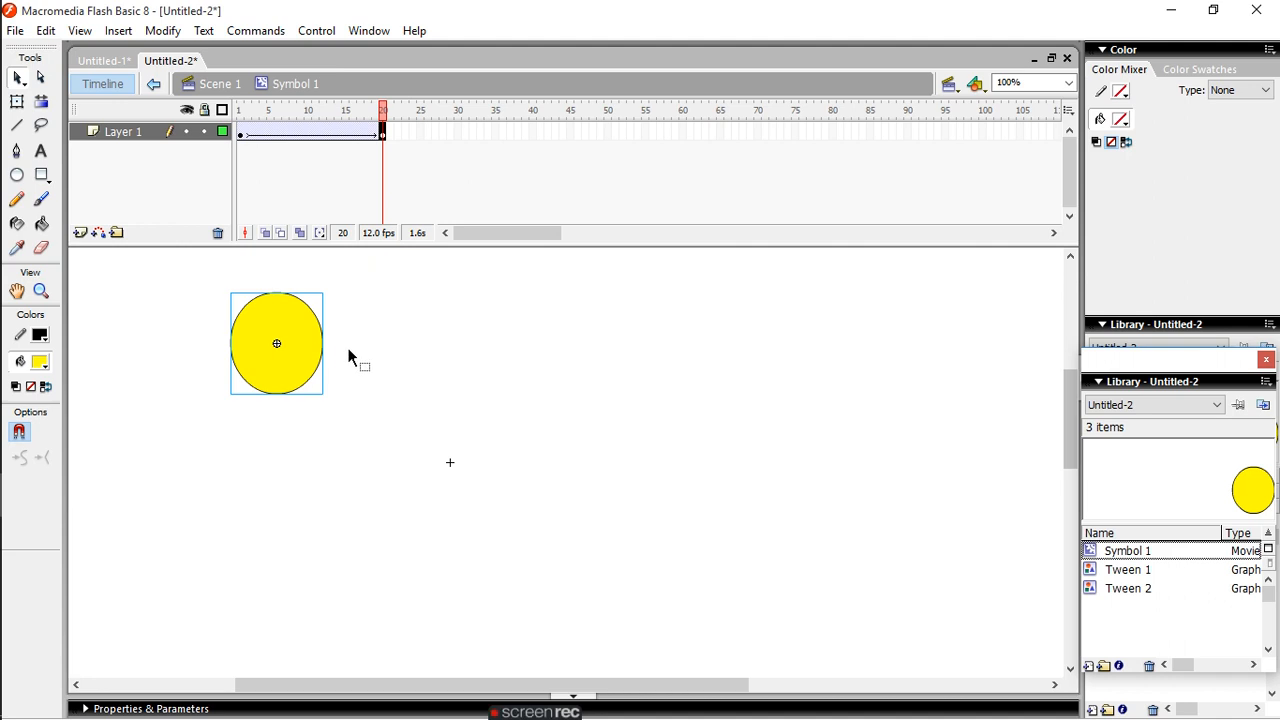
- Review the Edit and File commands, including the Import options, and check the Layout choices in Page Setup, keeping the current settings
left_click(46, 31)
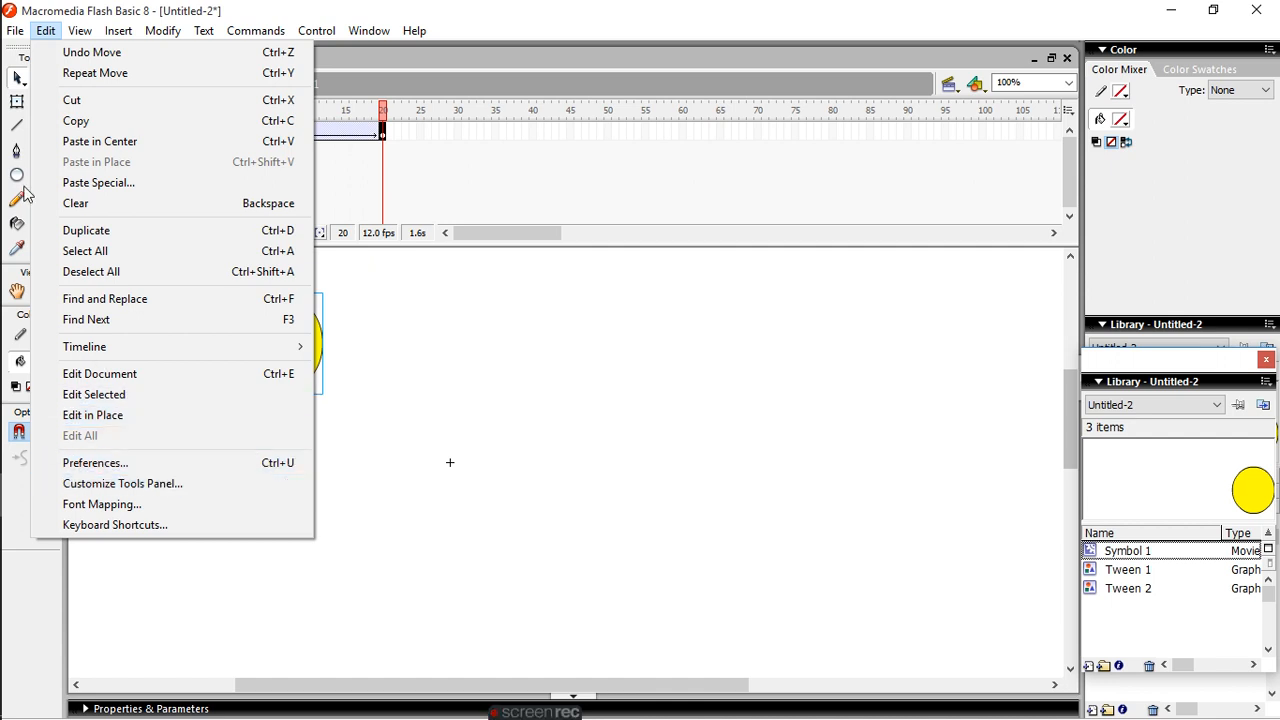
mouse_move(14, 32)
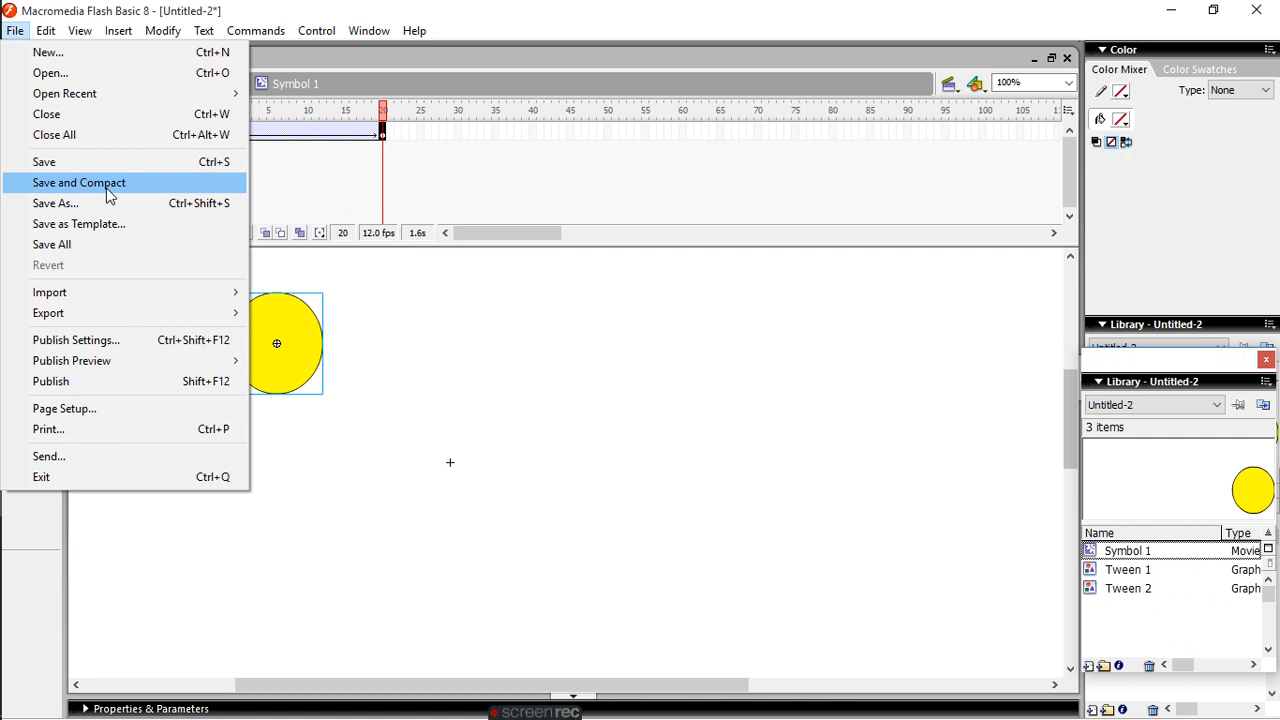
mouse_move(88, 97)
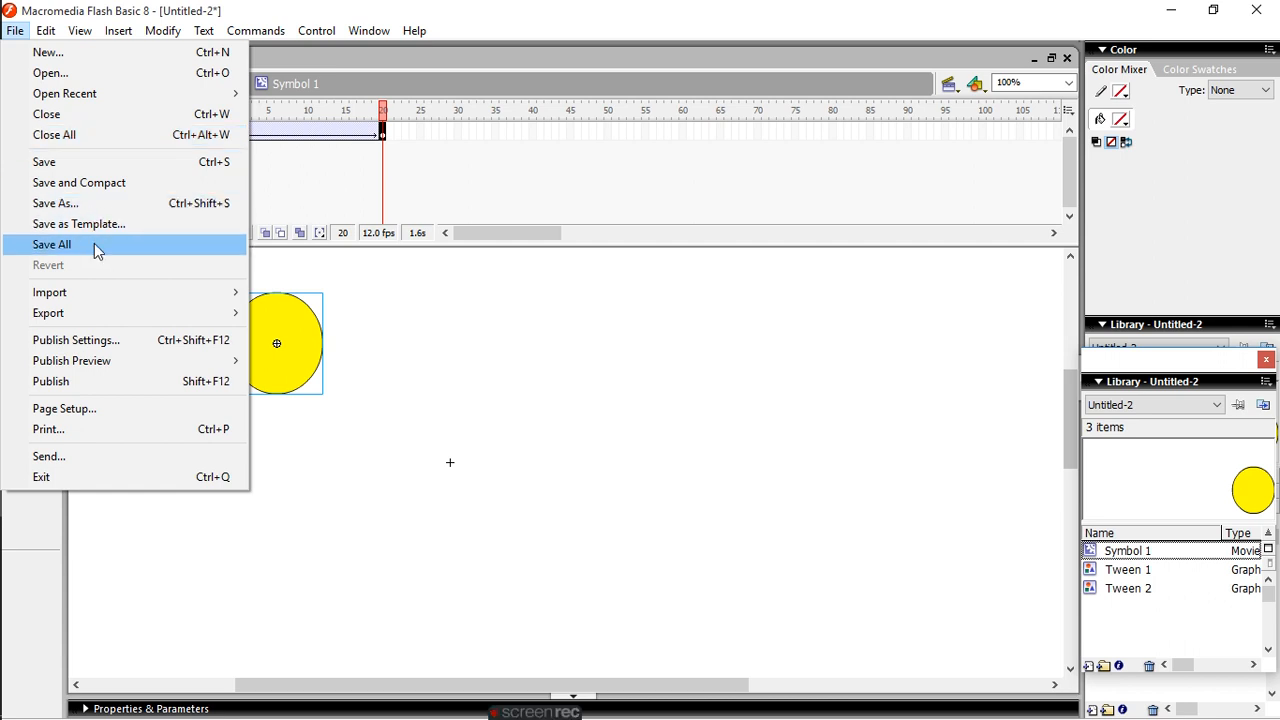
mouse_move(89, 300)
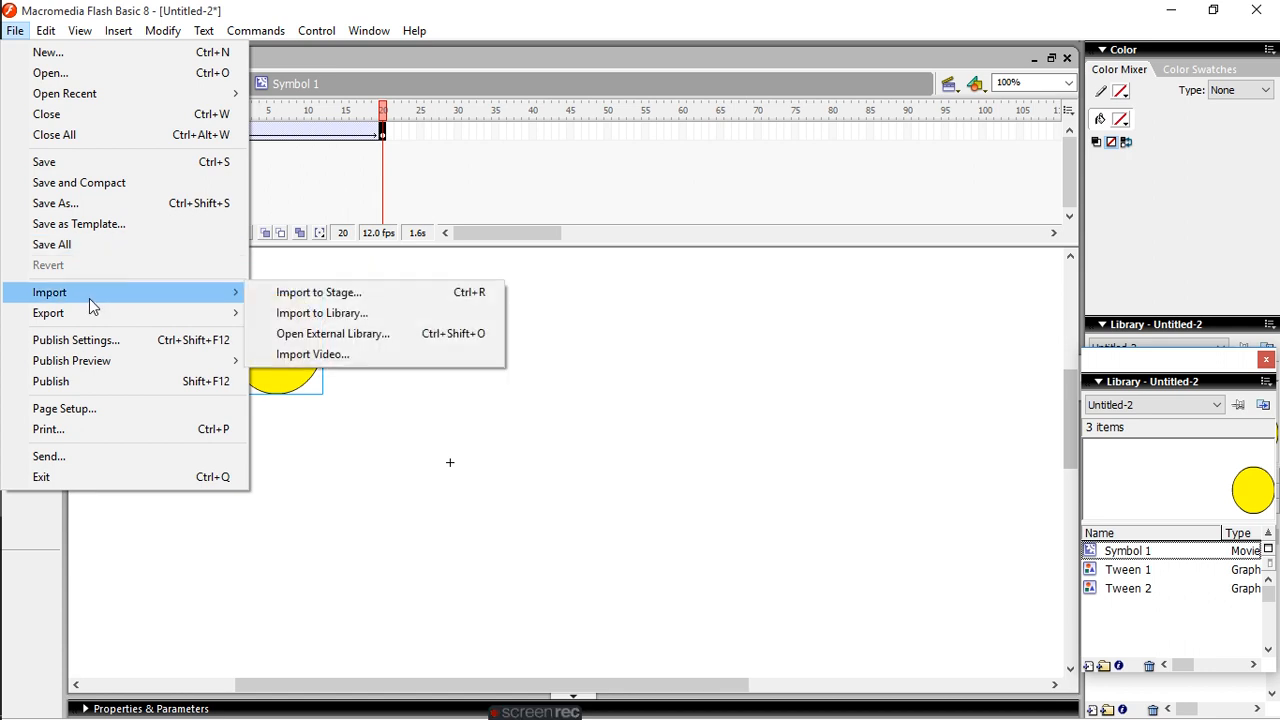
mouse_move(96, 323)
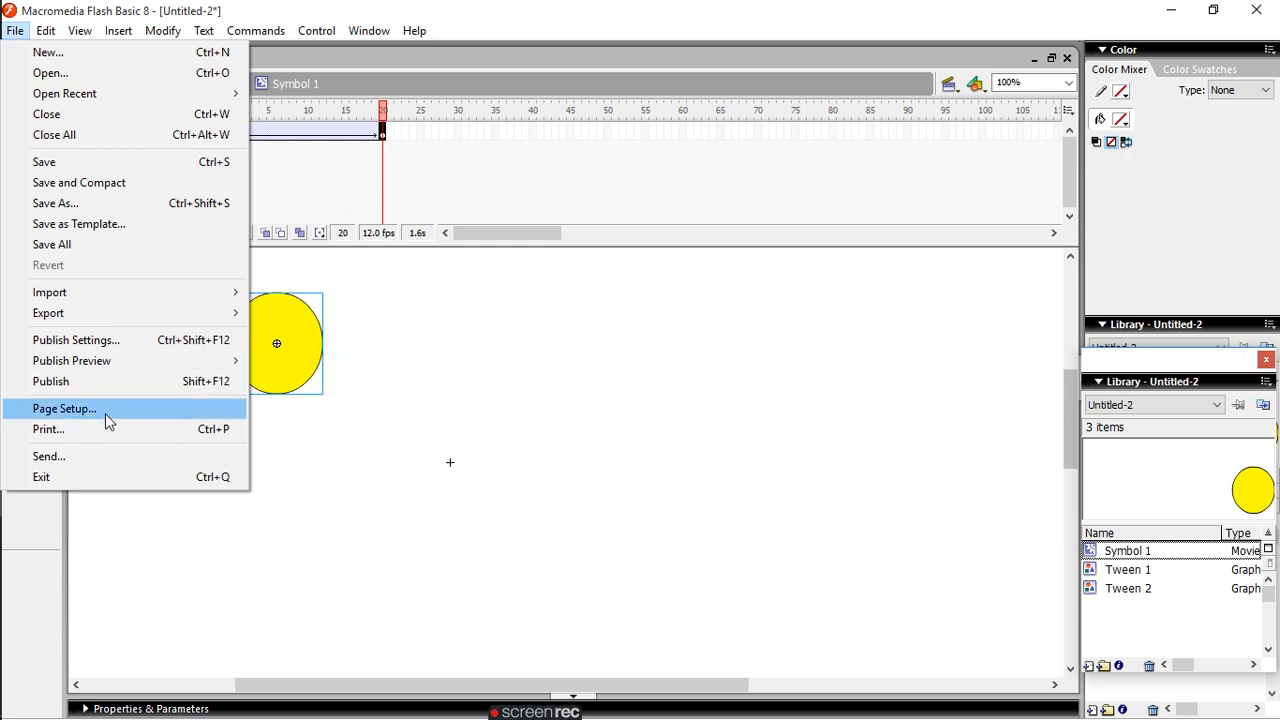
left_click(105, 413)
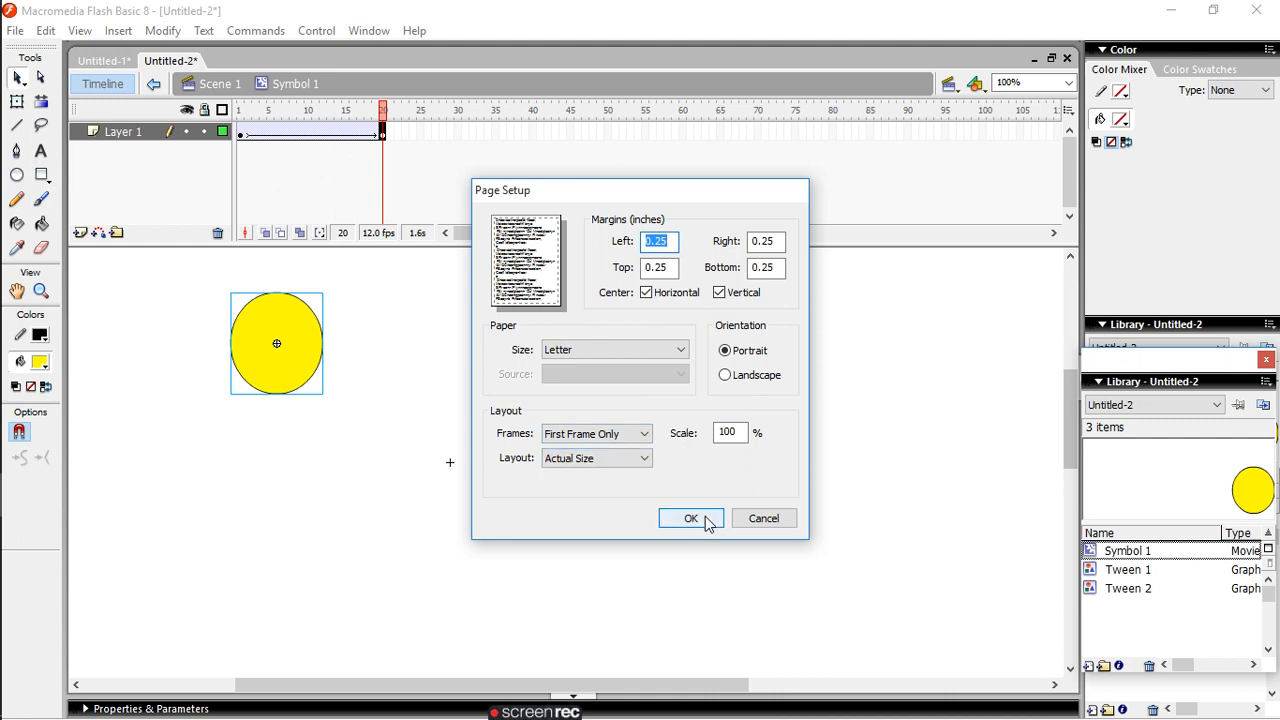
left_click(644, 458)
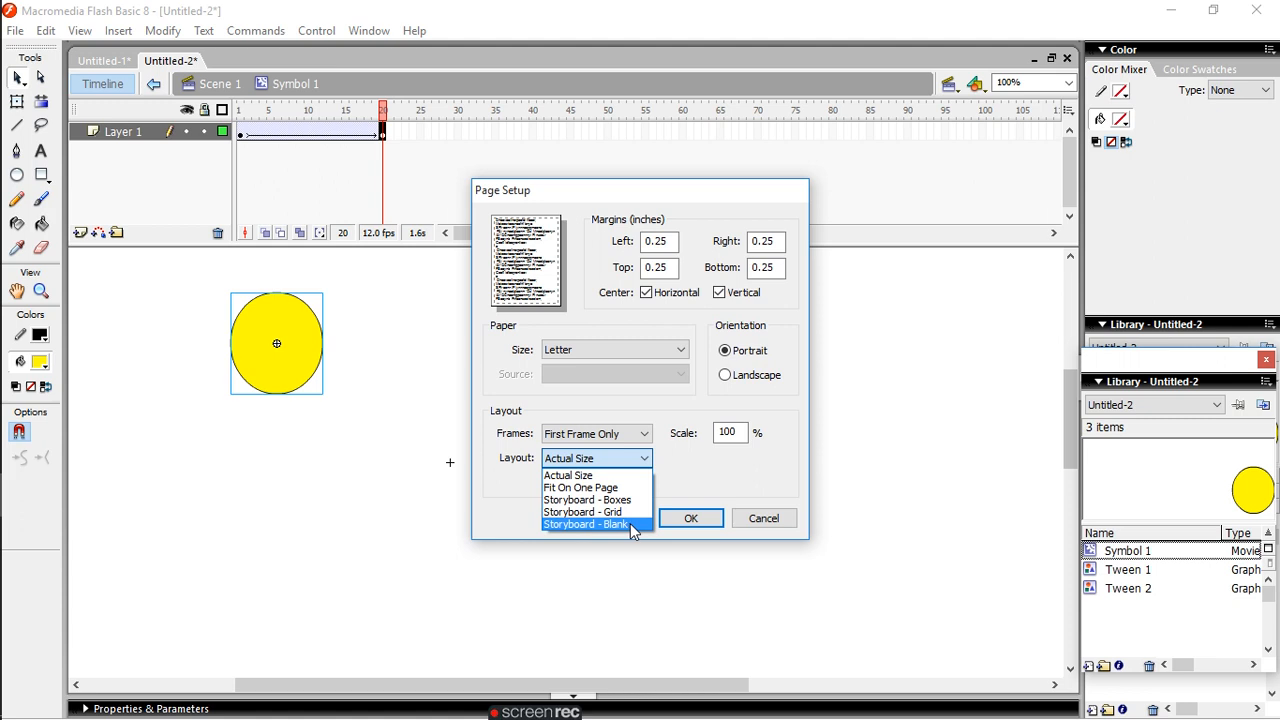
left_click(710, 518)
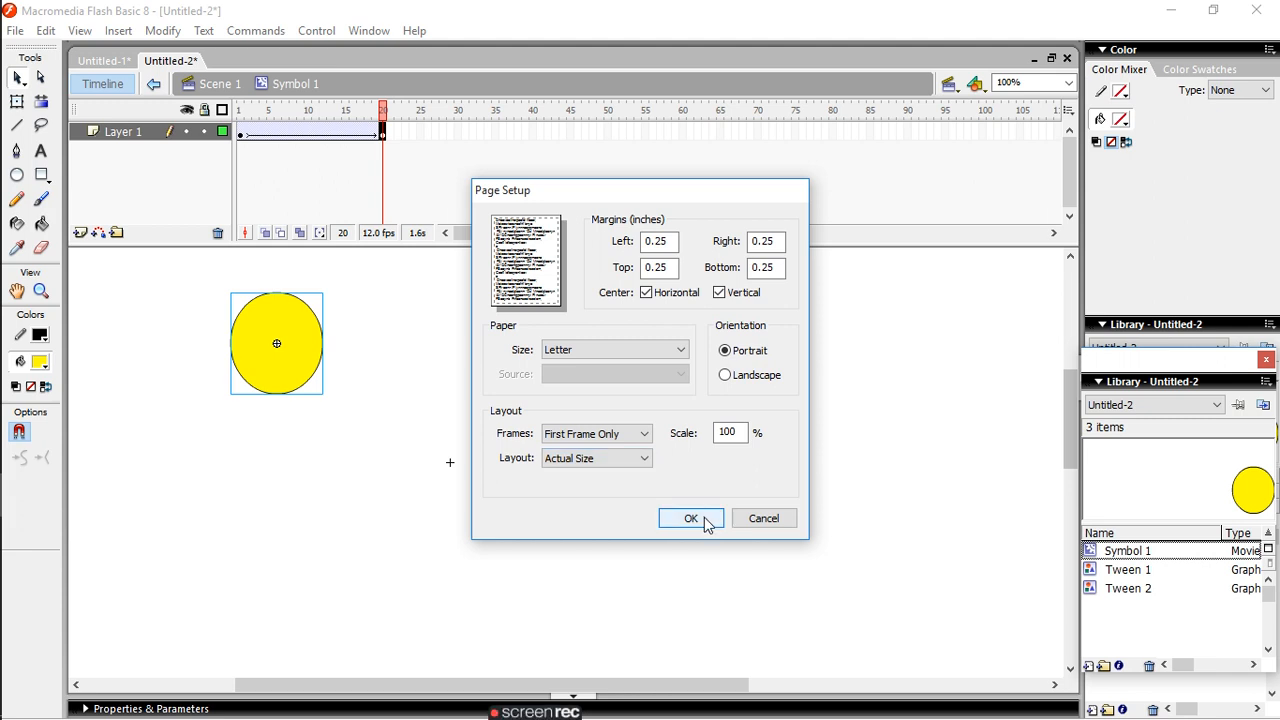
left_click(708, 518)
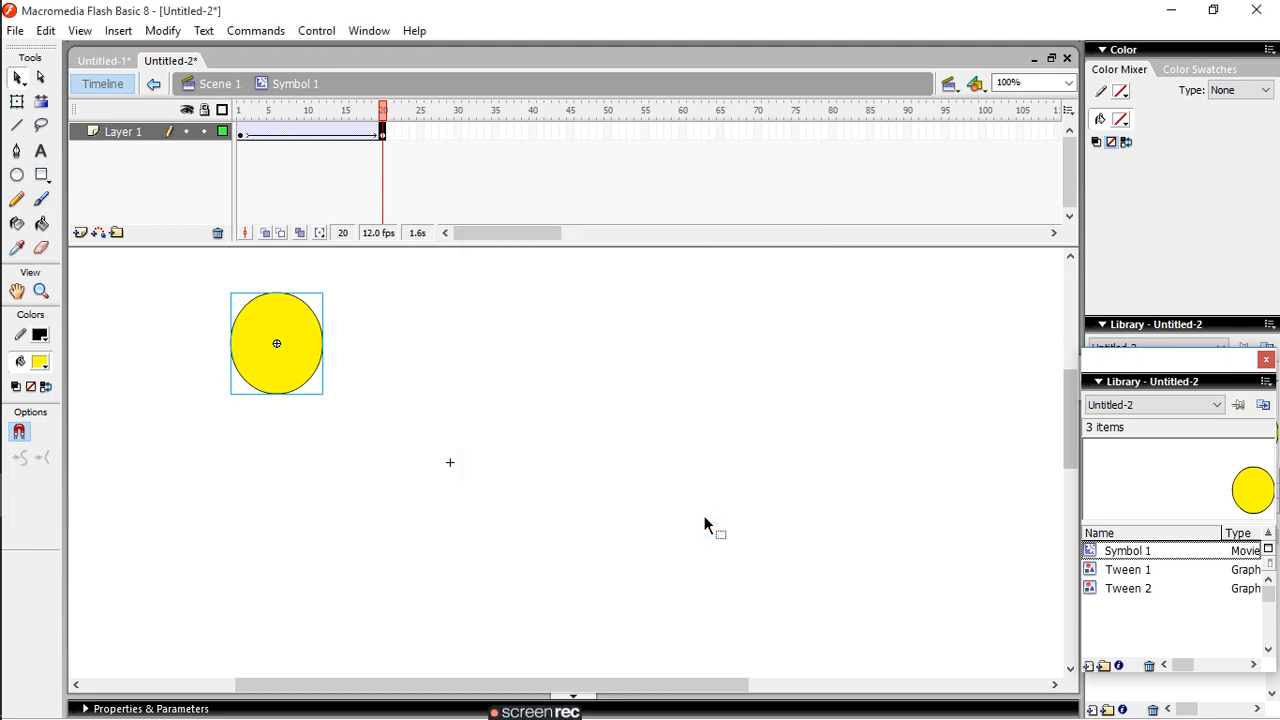
- Create an e-mail message with the document attached using the Send command, and close it unsent
left_click(15, 30)
mouse_move(46, 30)
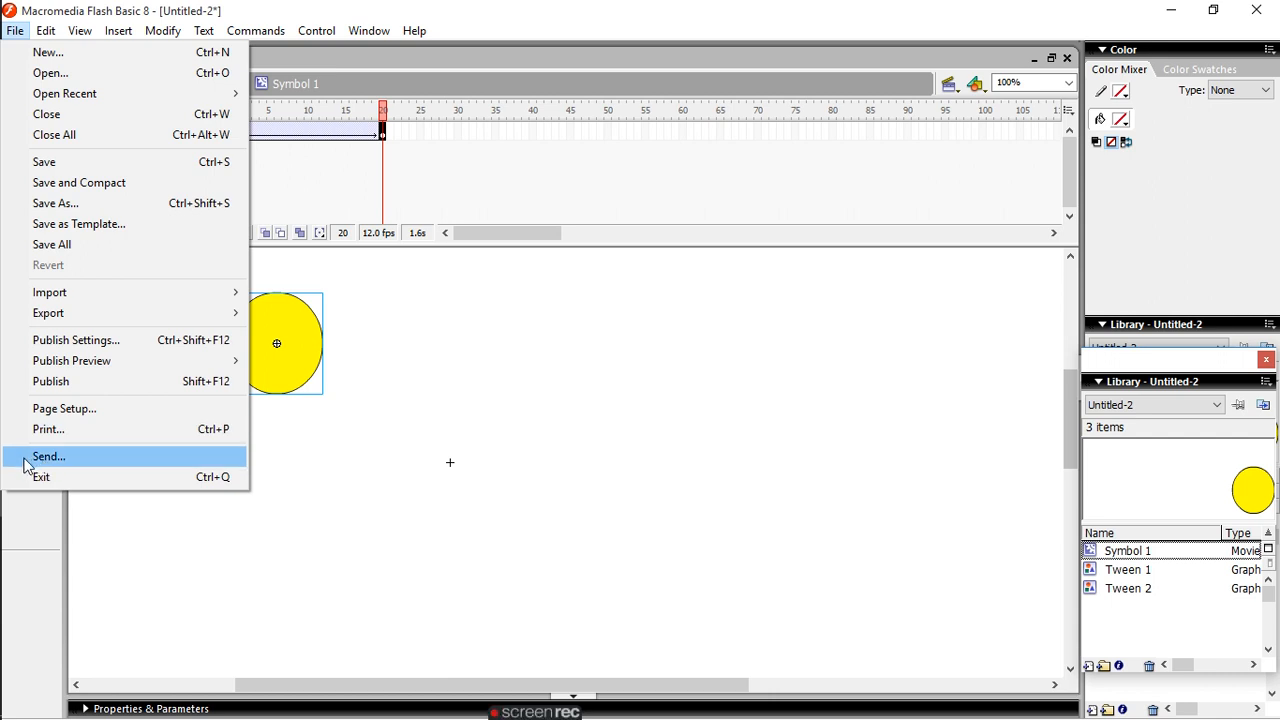
left_click(24, 459)
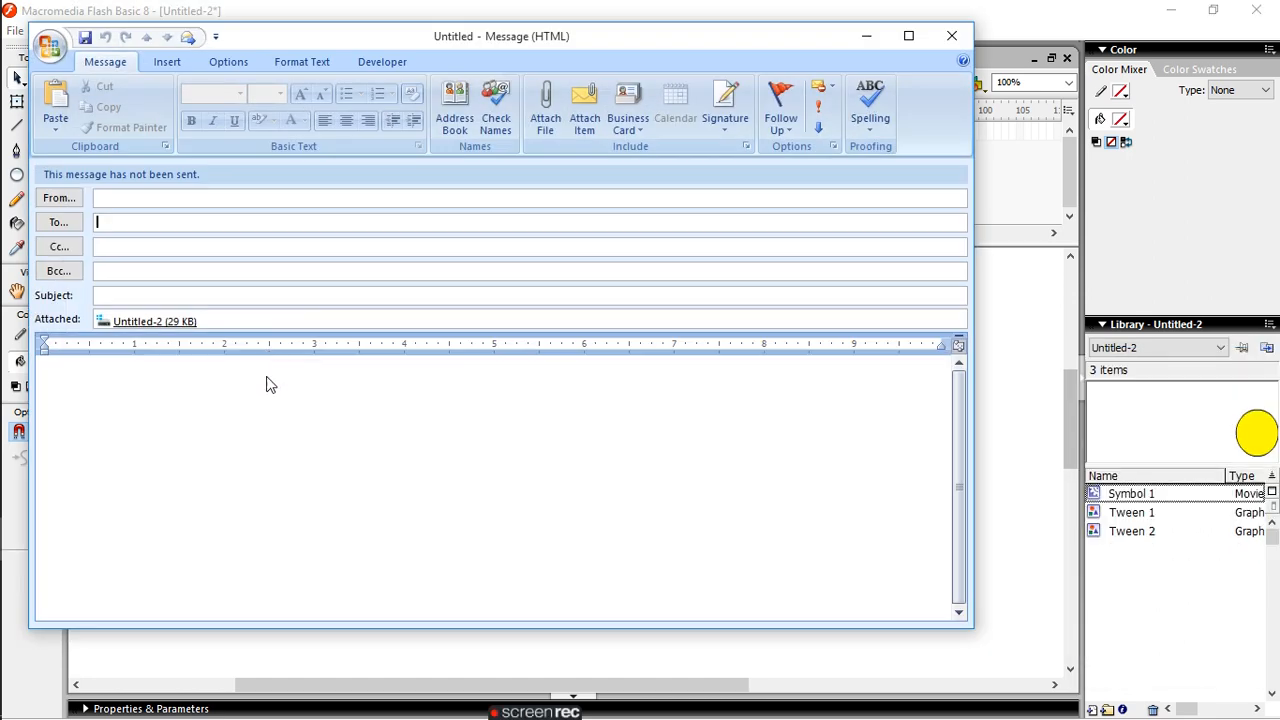
left_click(952, 36)
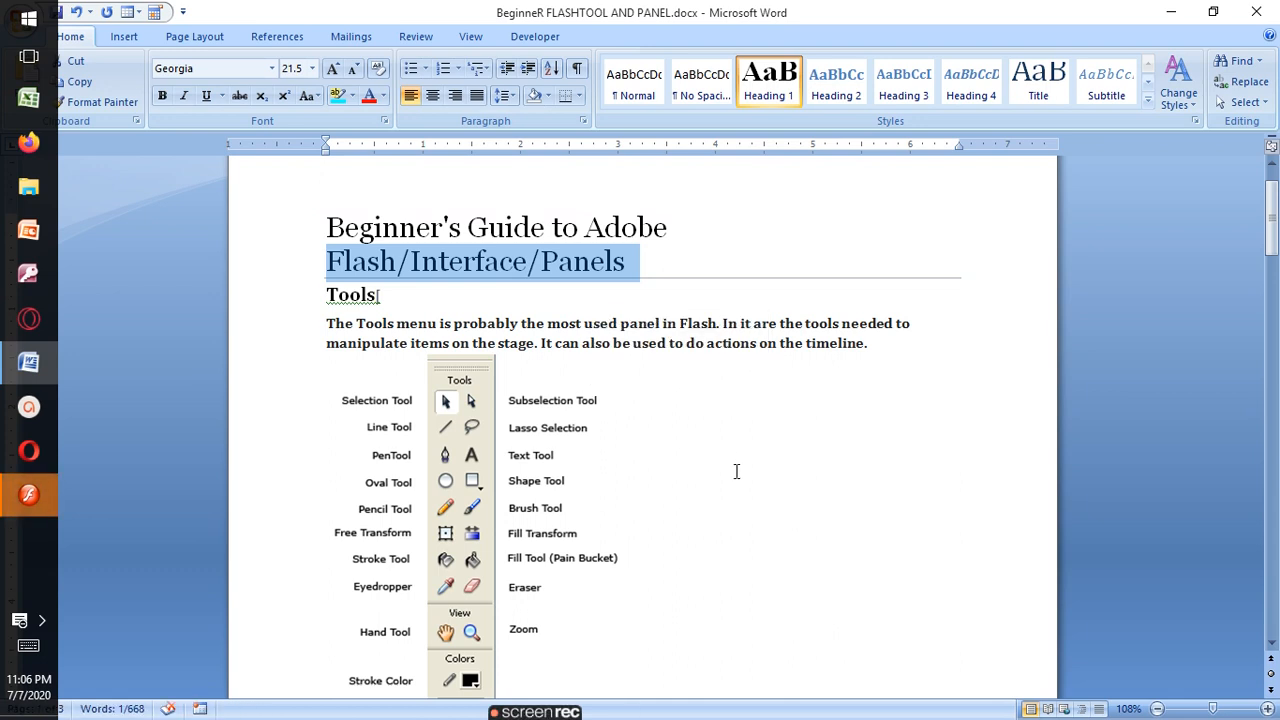
- Read through the tool descriptions, Properties Panel and Opening the Help panel sections of the Word guide
scroll(1277, 567, "down", 9)
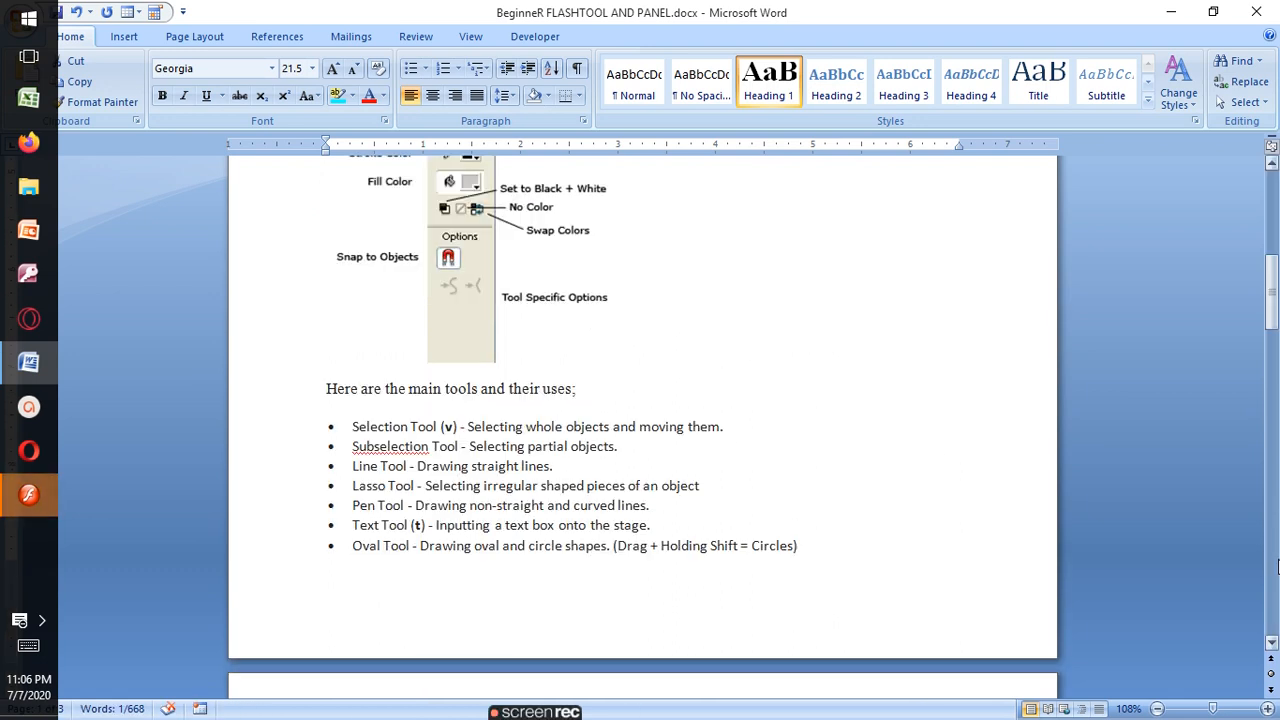
scroll(1277, 567, "down", 5)
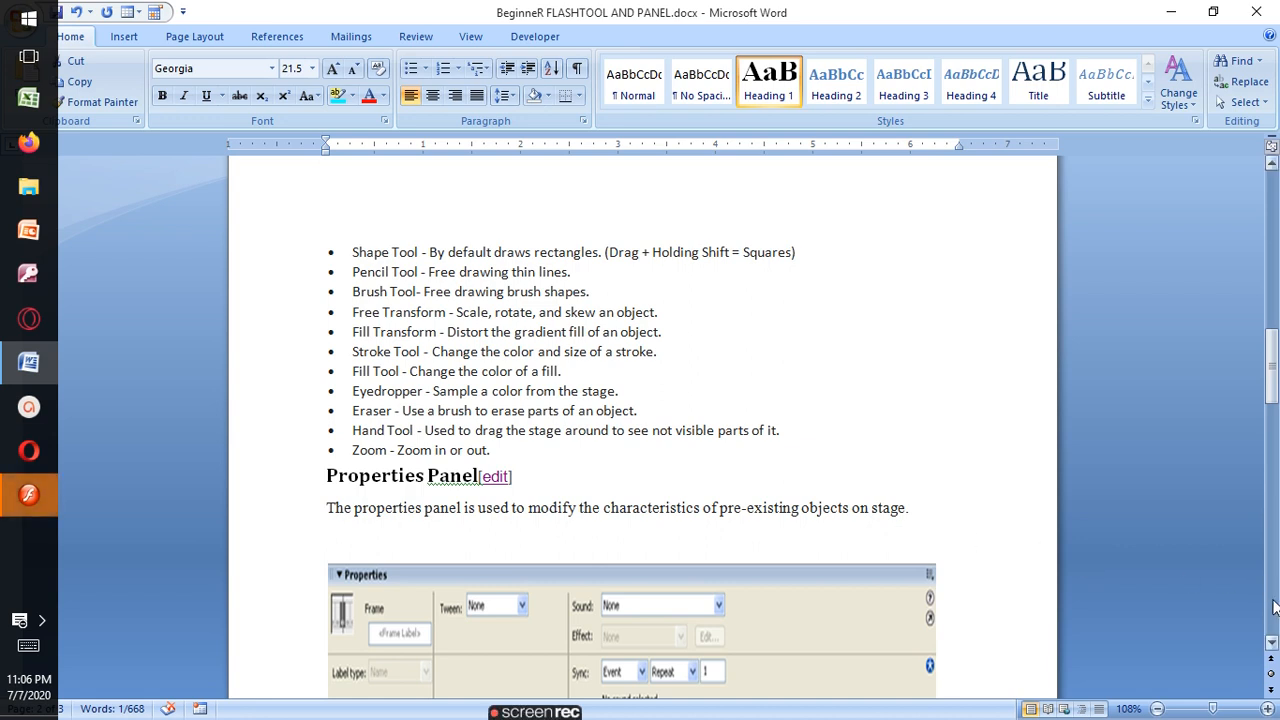
left_click(1273, 646)
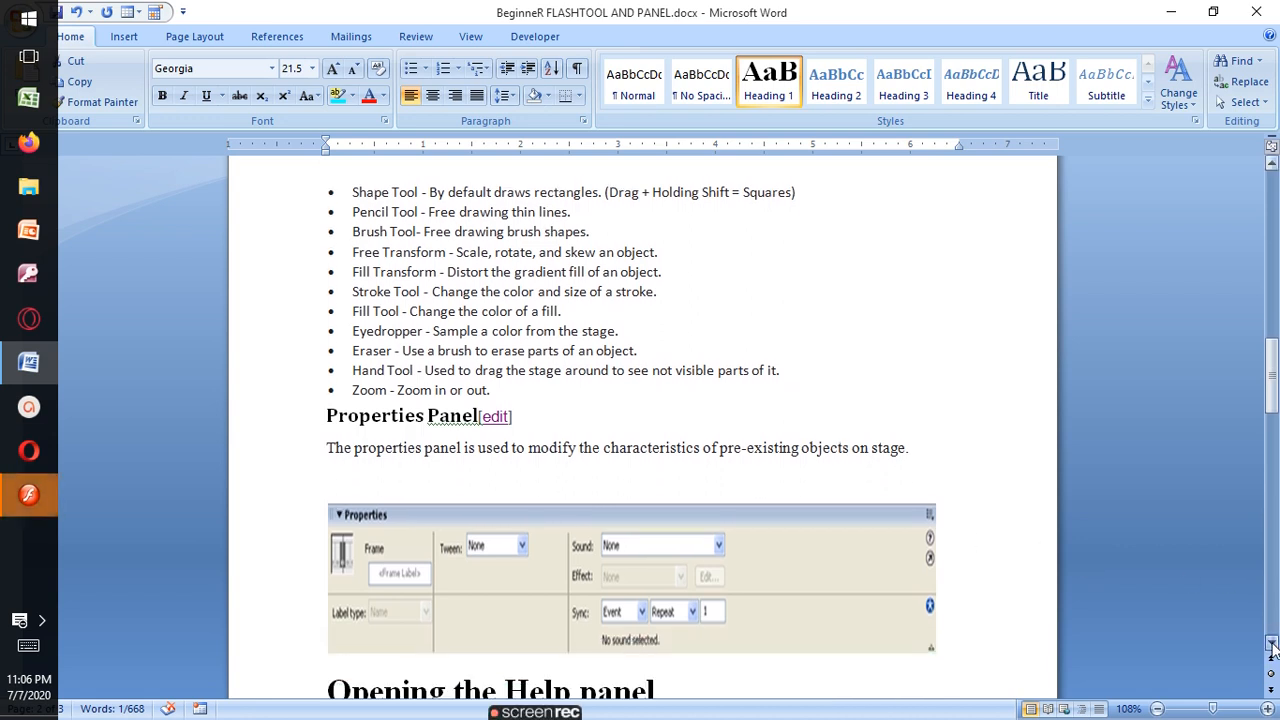
left_click(1273, 646)
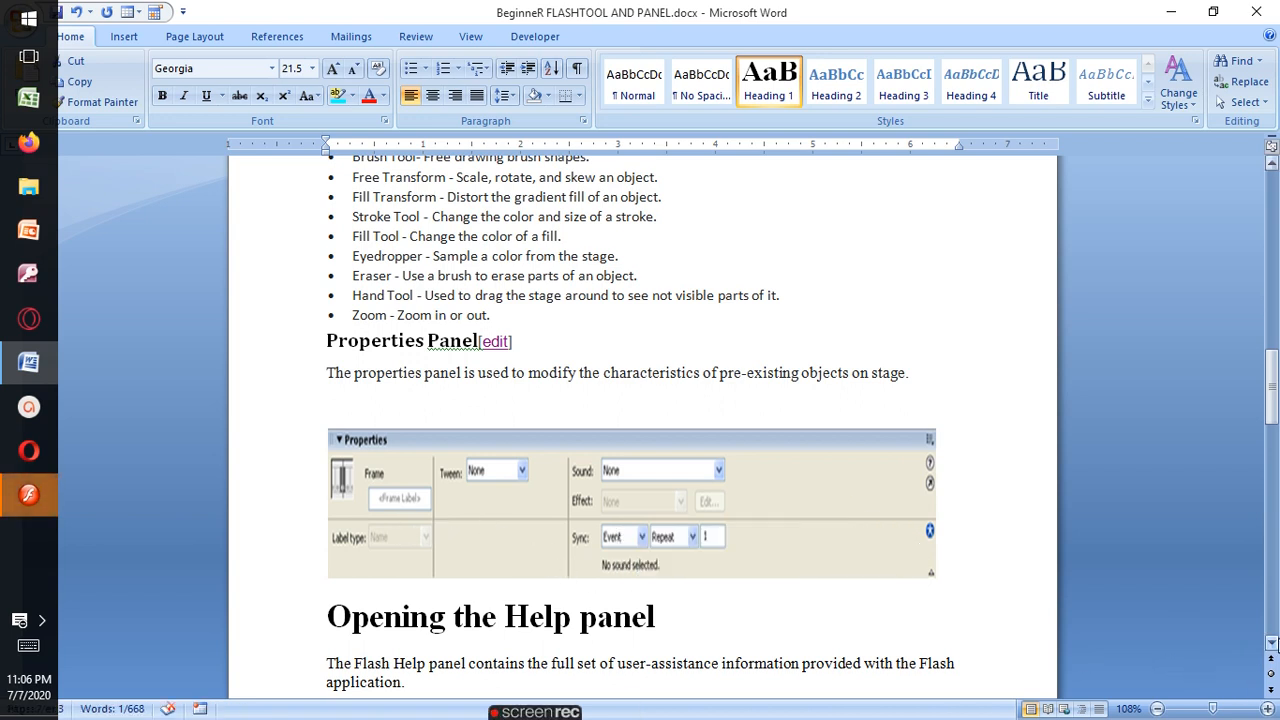
left_click_drag(1272, 643, 1272, 643)
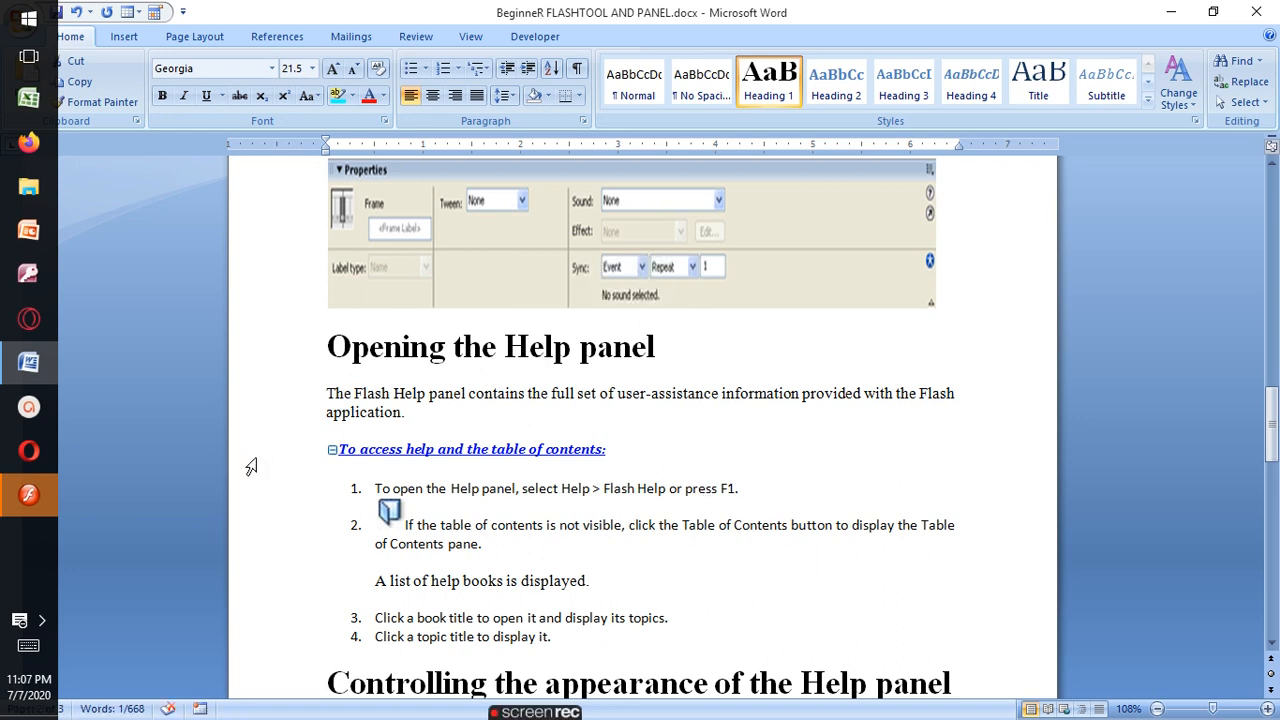
- Switch back to Flash, expand the document properties and set the background colour to red
left_click(22, 495)
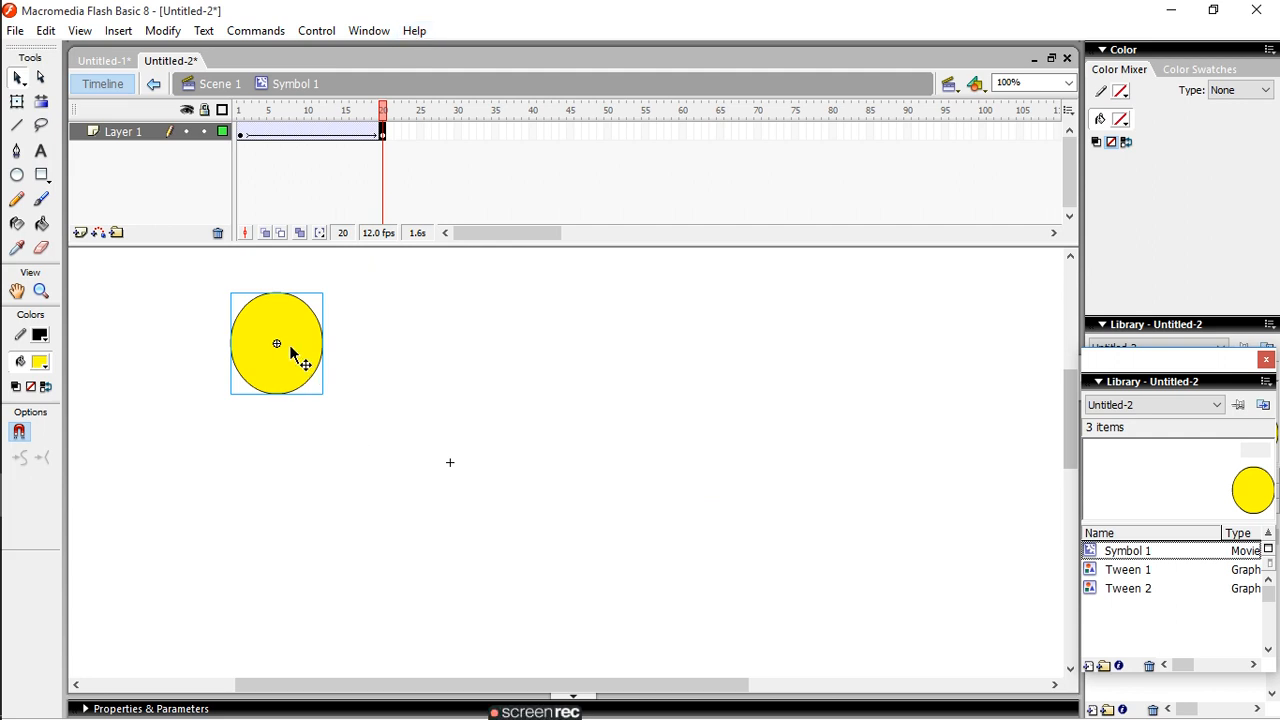
right_click(409, 381)
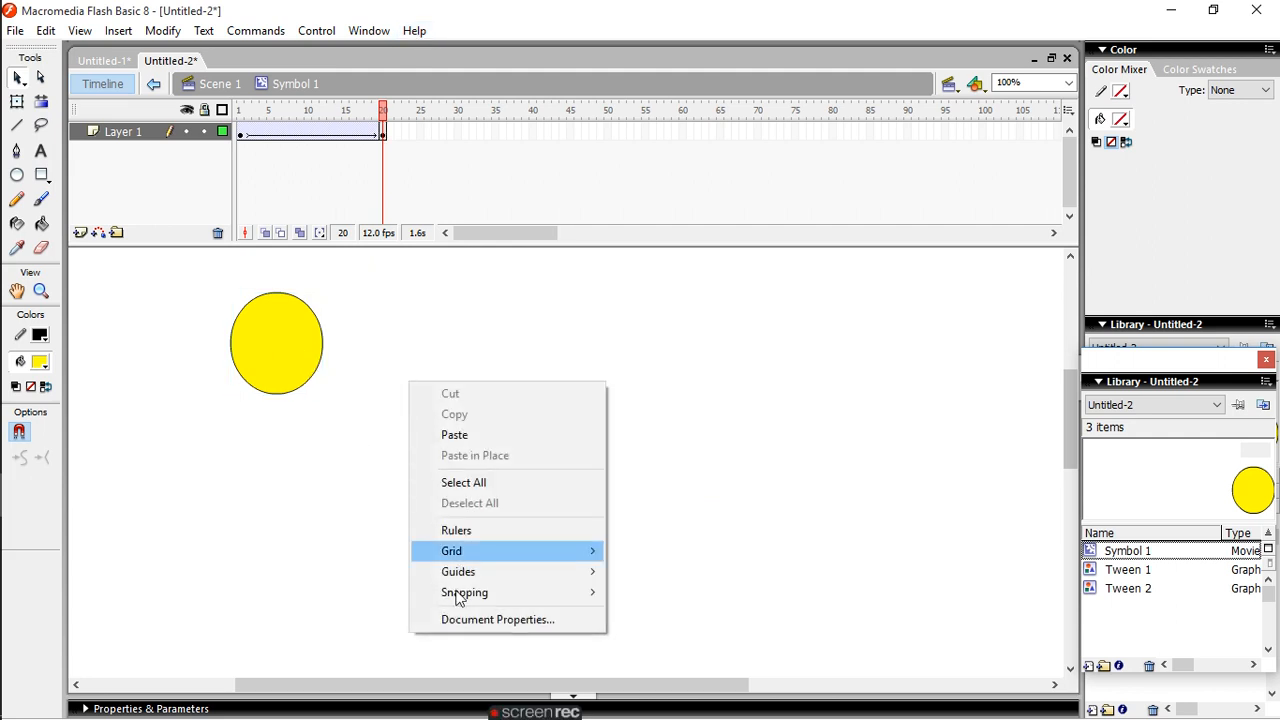
left_click(233, 708)
left_click(233, 708)
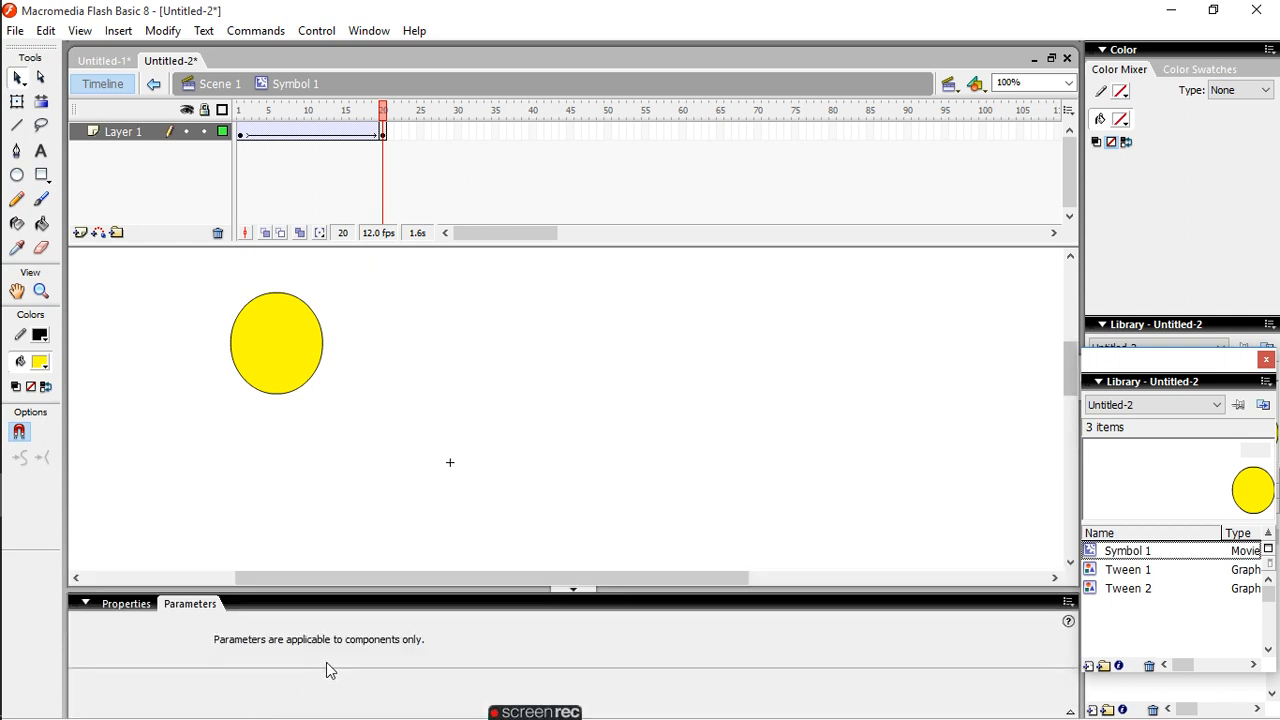
left_click(122, 604)
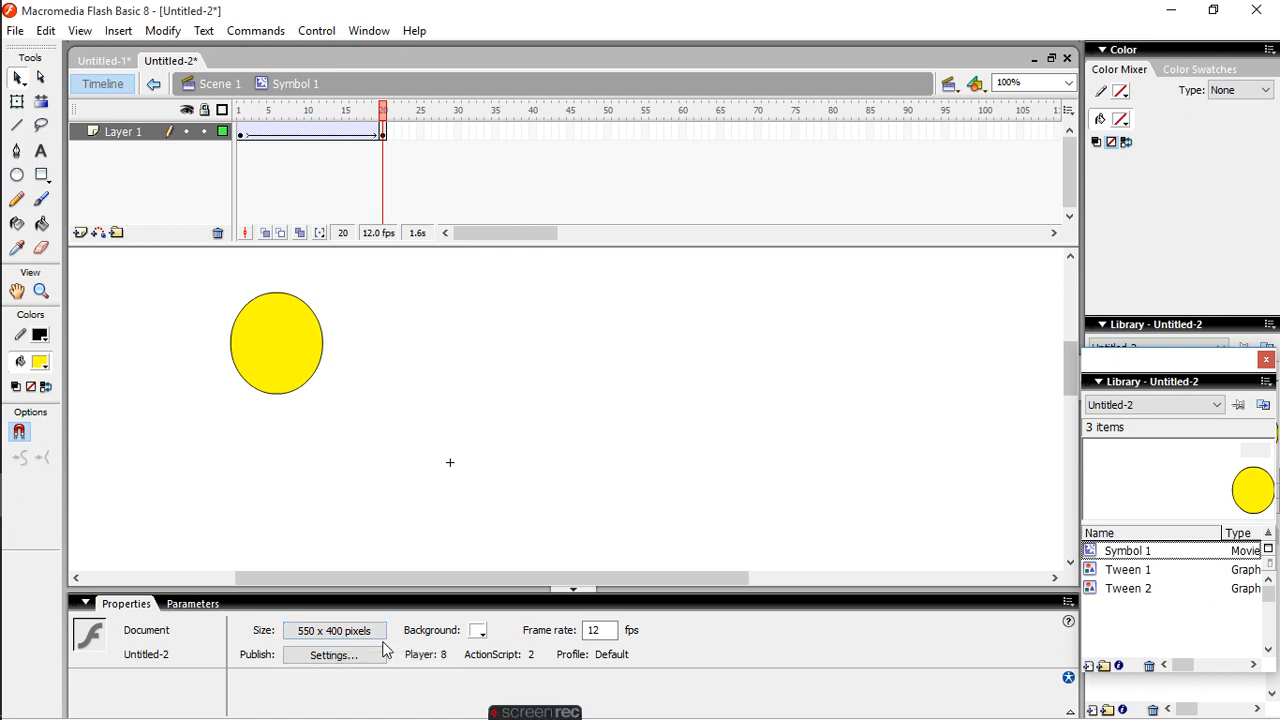
left_click(479, 632)
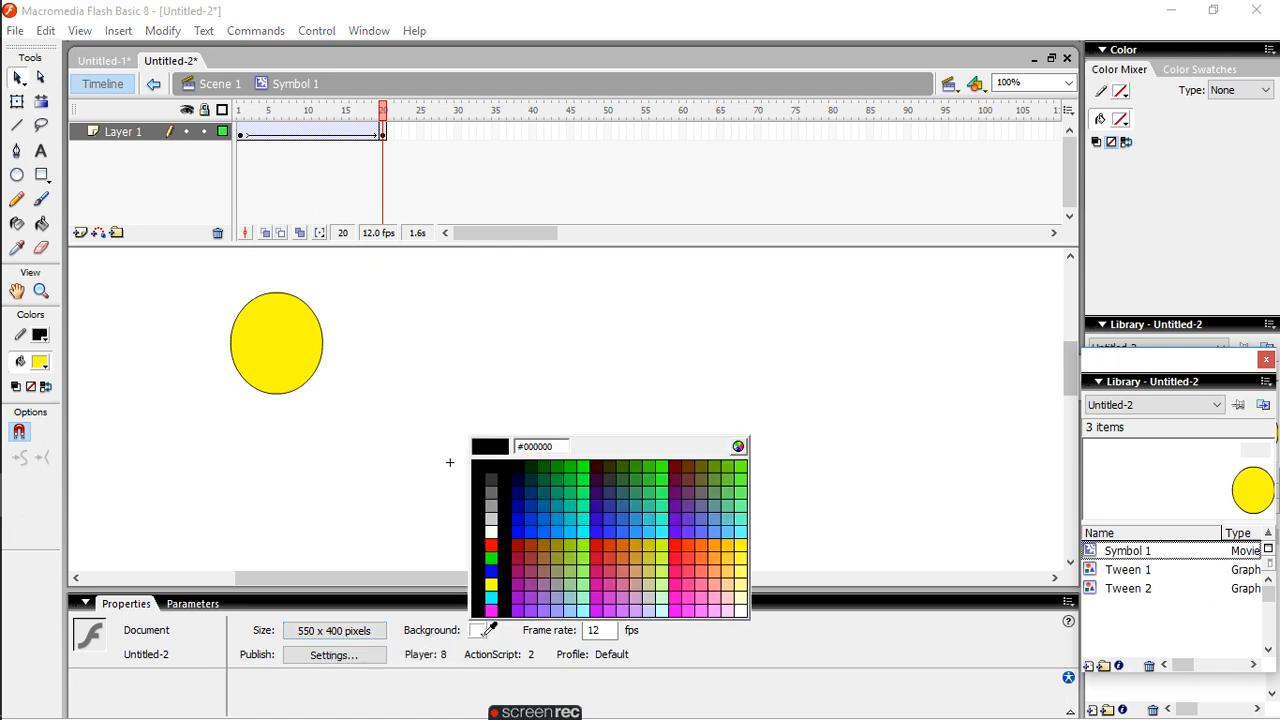
left_click(492, 542)
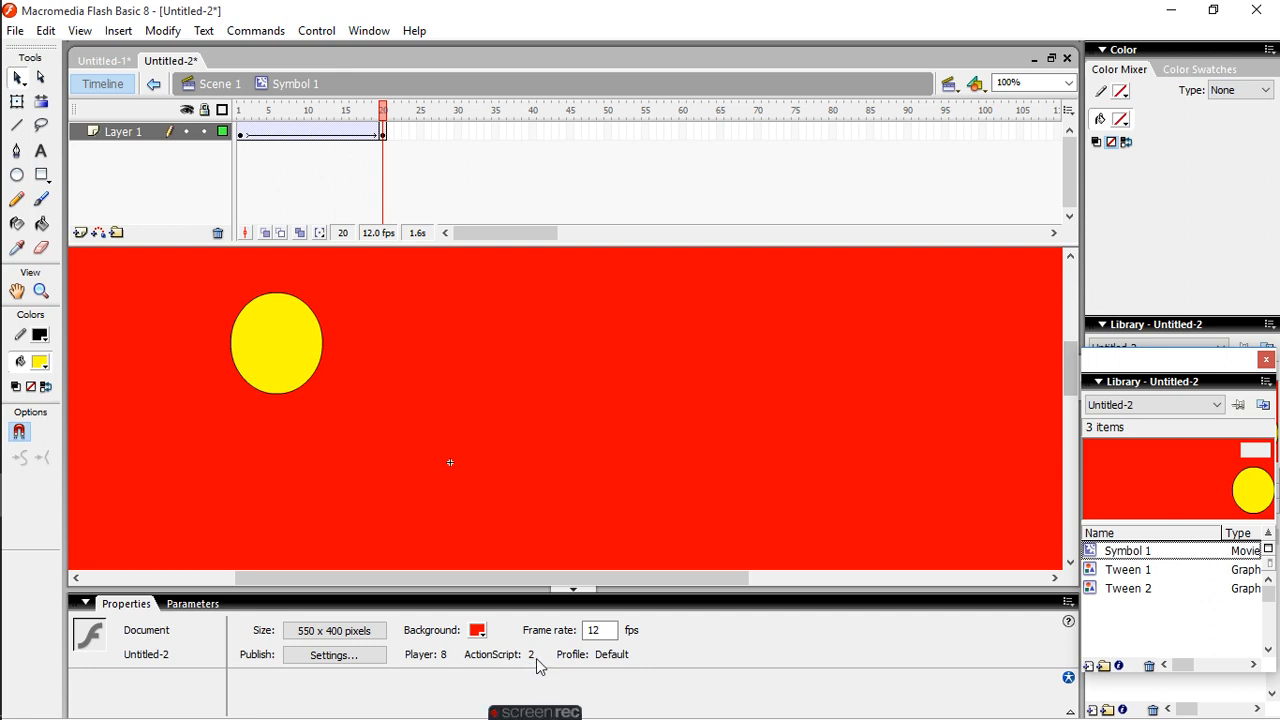
- Try to set the document frame rate to 20 fps and play the motion tween
left_click(608, 632)
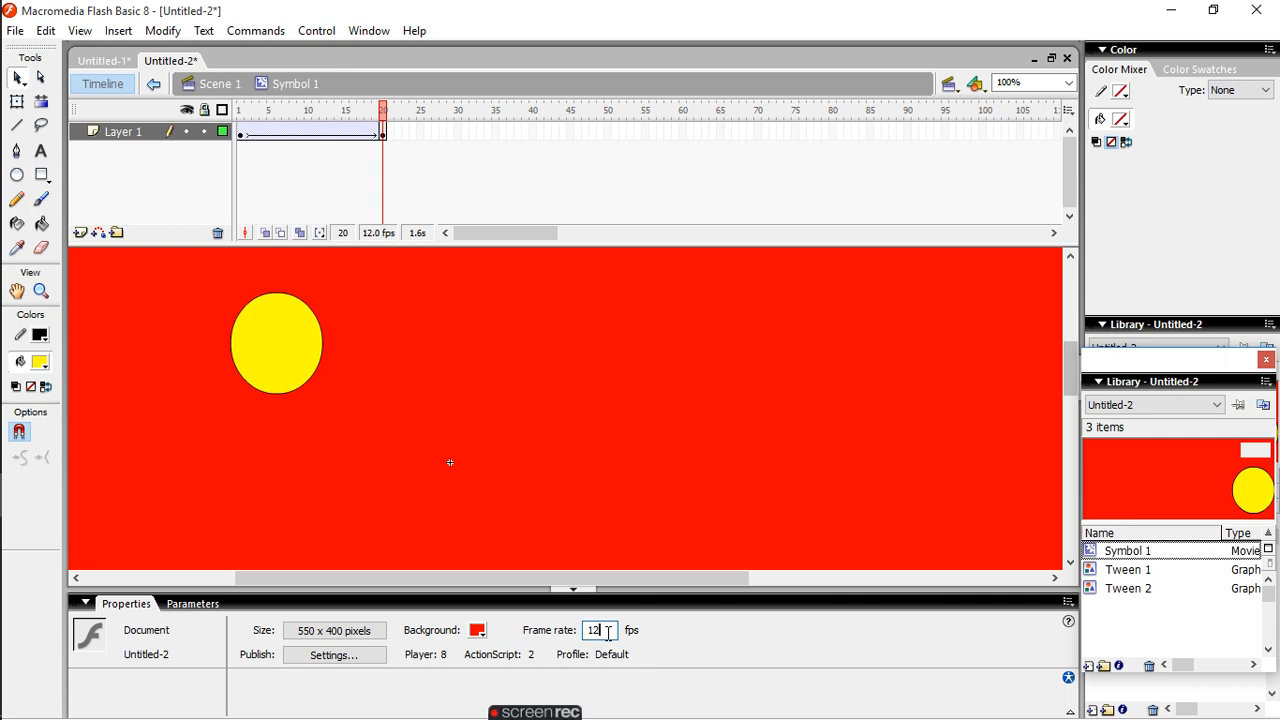
type("20")
left_click(321, 33)
left_click(338, 52)
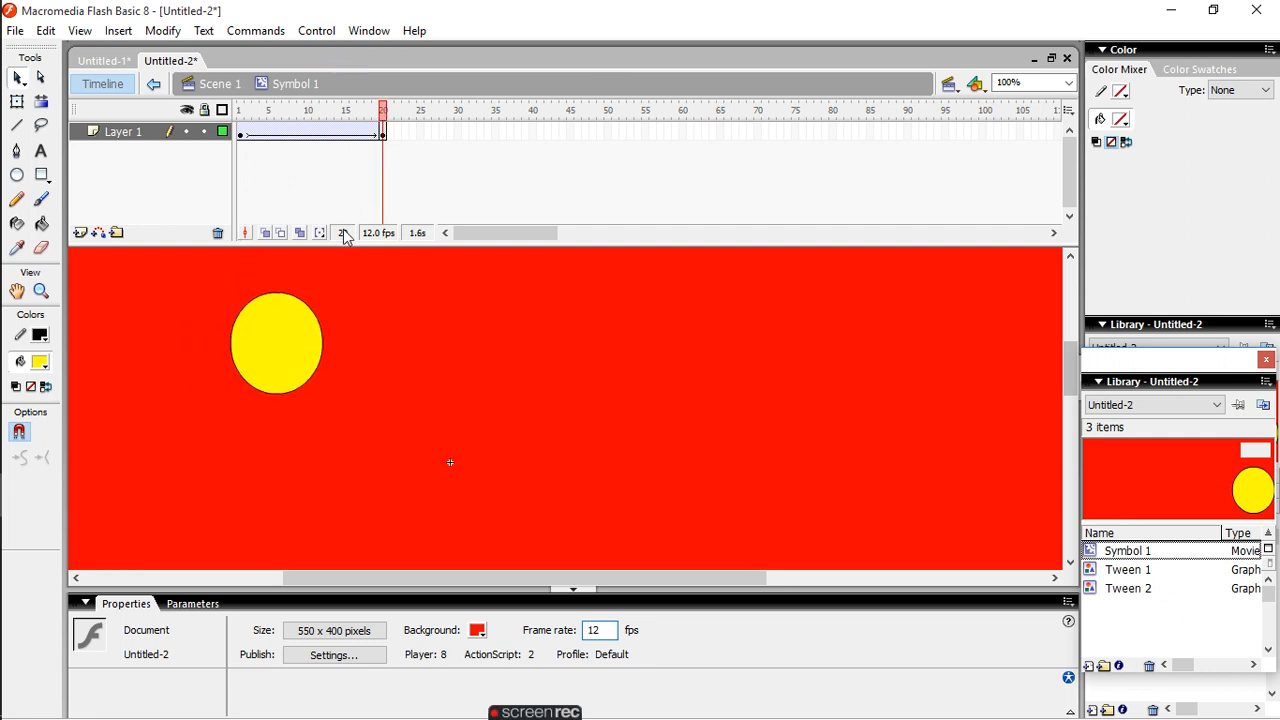
- Turn on onion skin outlines with multiple-frame editing for Layer 1, and set the onion range to Onion All
left_click(380, 239)
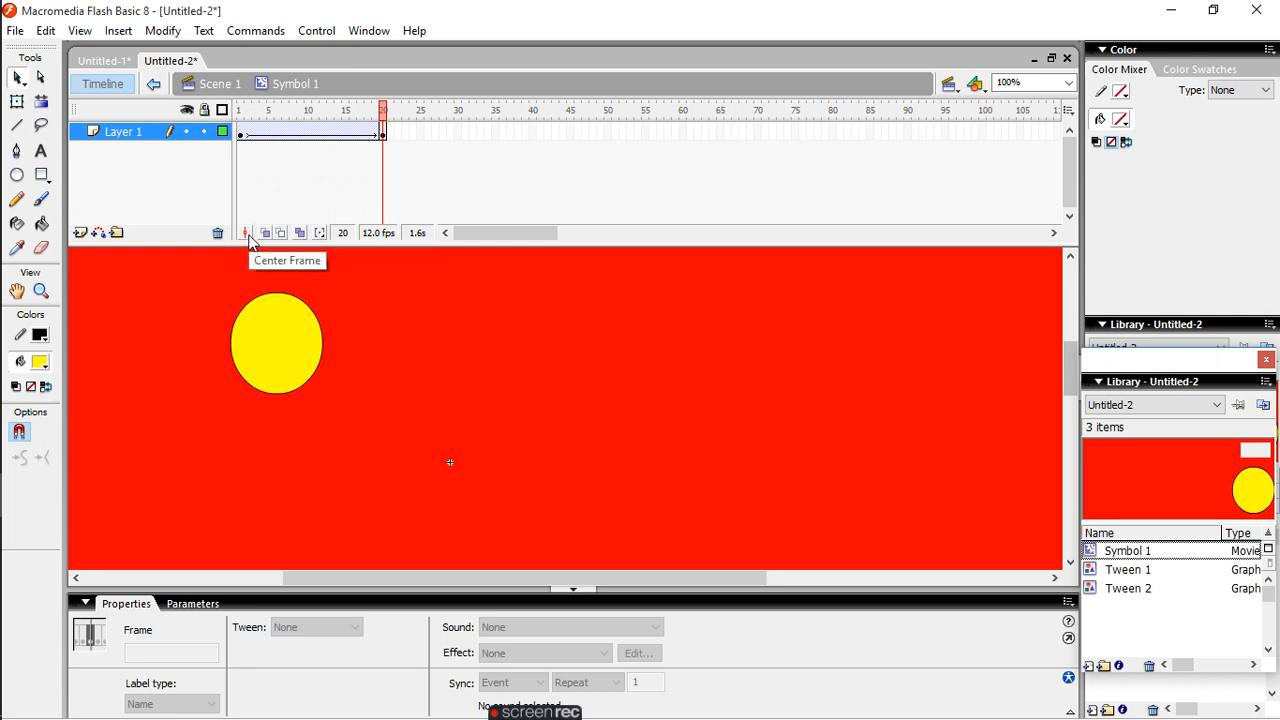
left_click(389, 131)
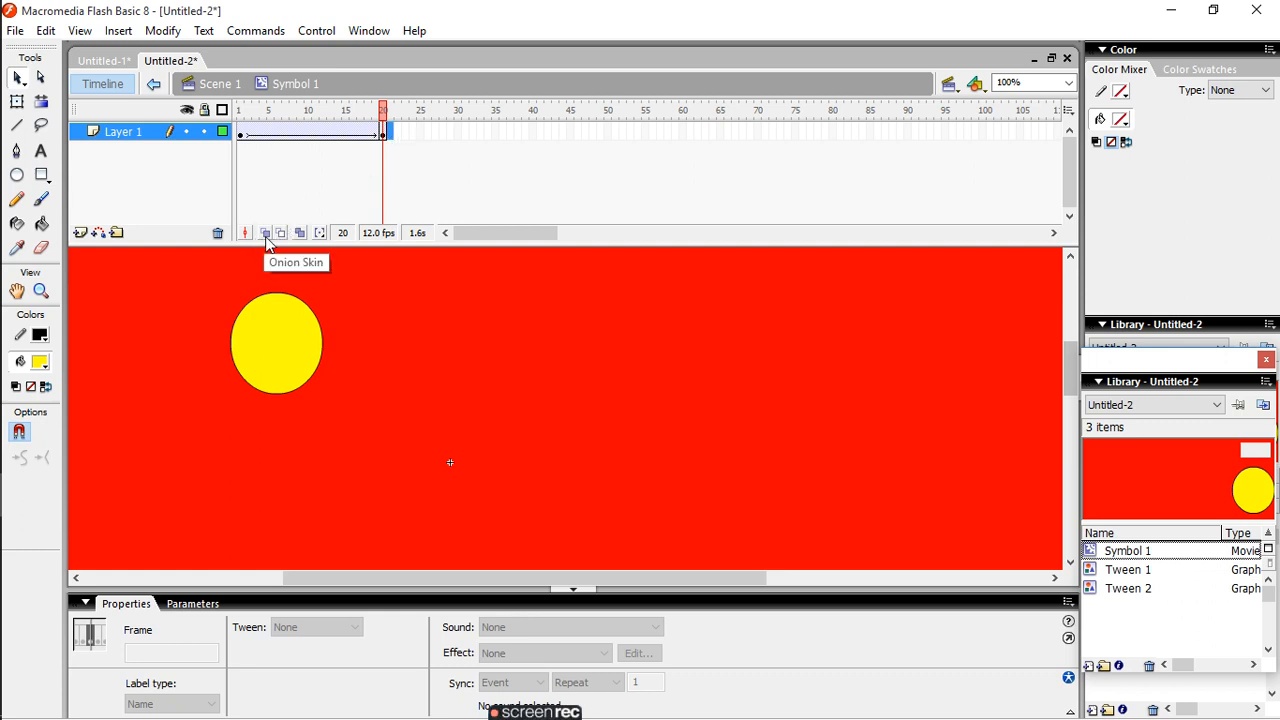
left_click(266, 234)
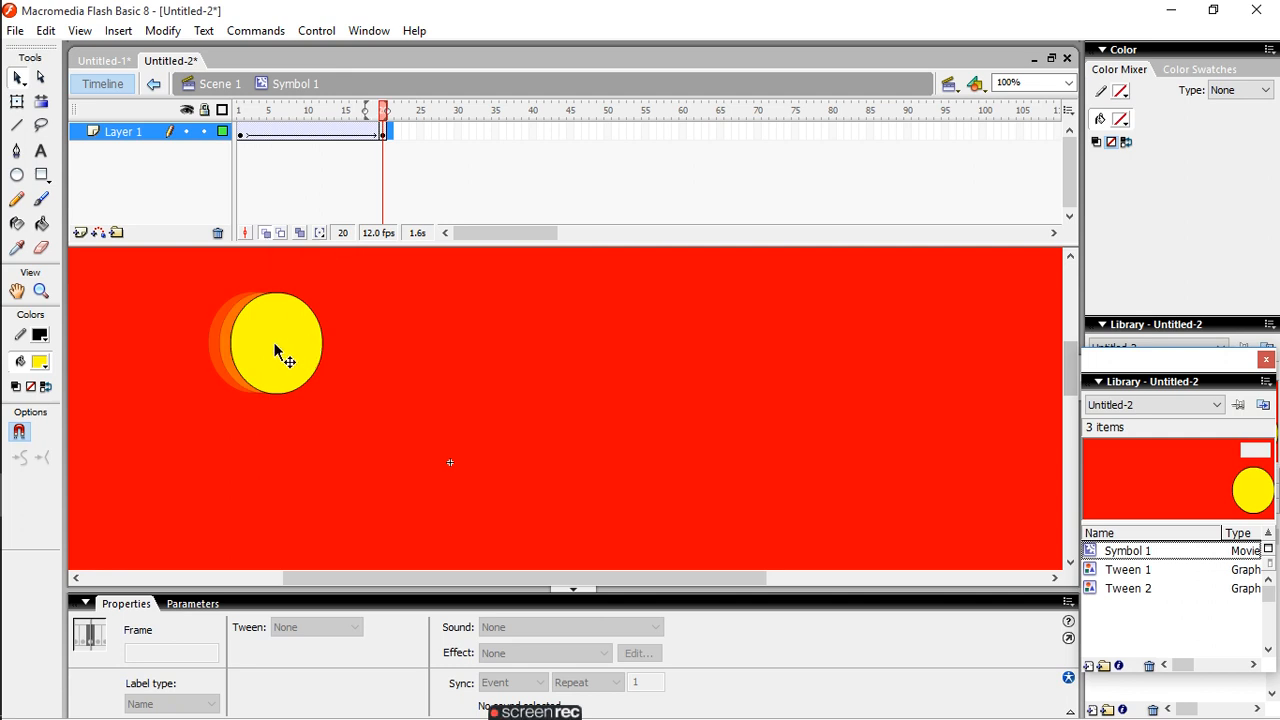
left_click(284, 235)
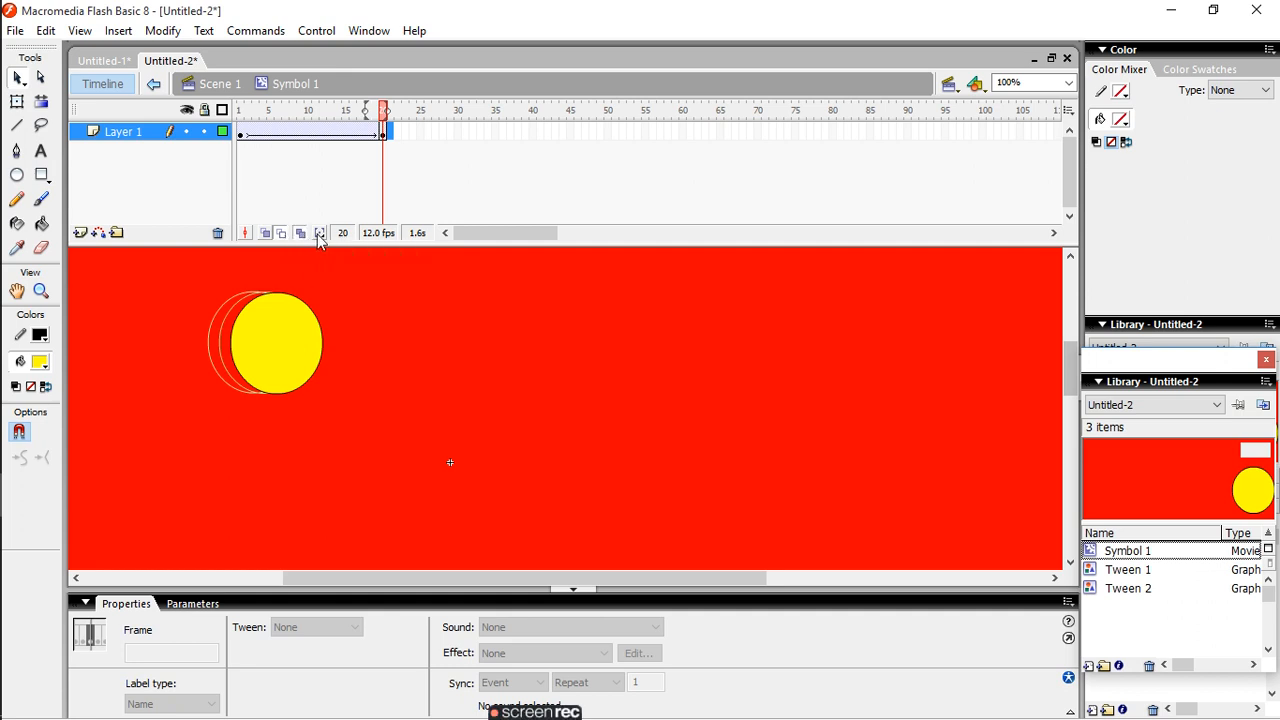
left_click(320, 233)
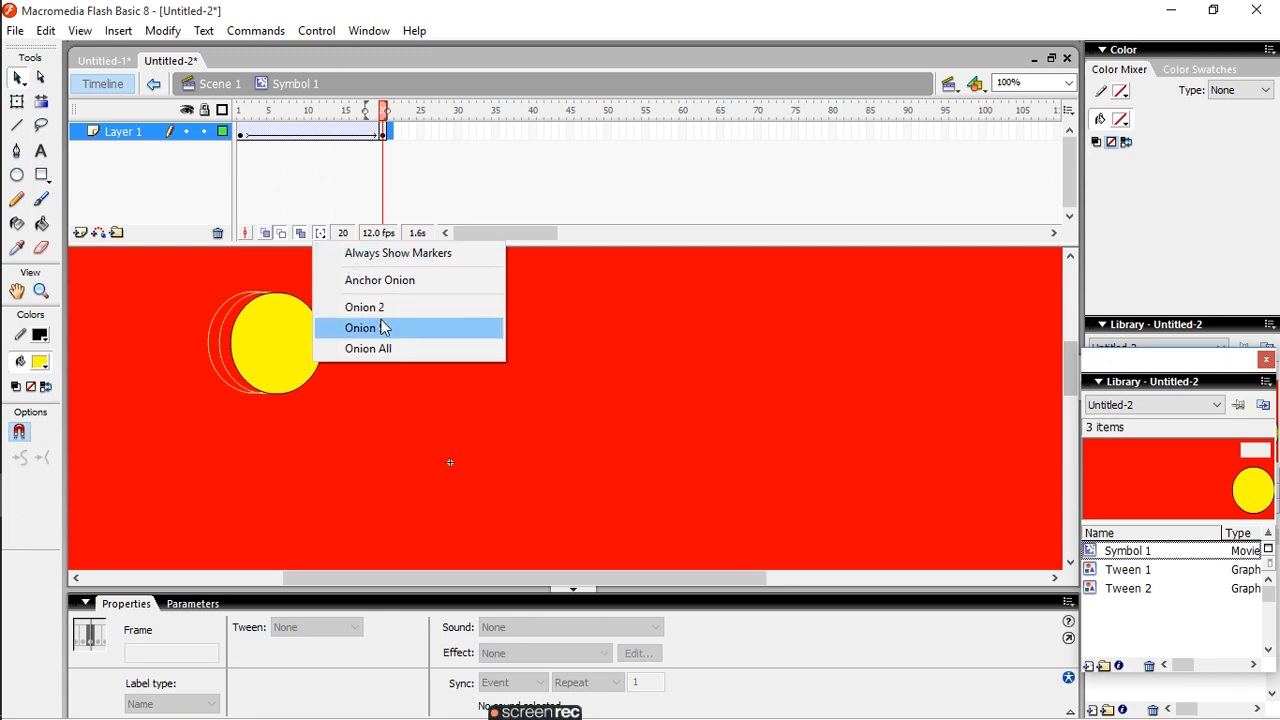
left_click(396, 354)
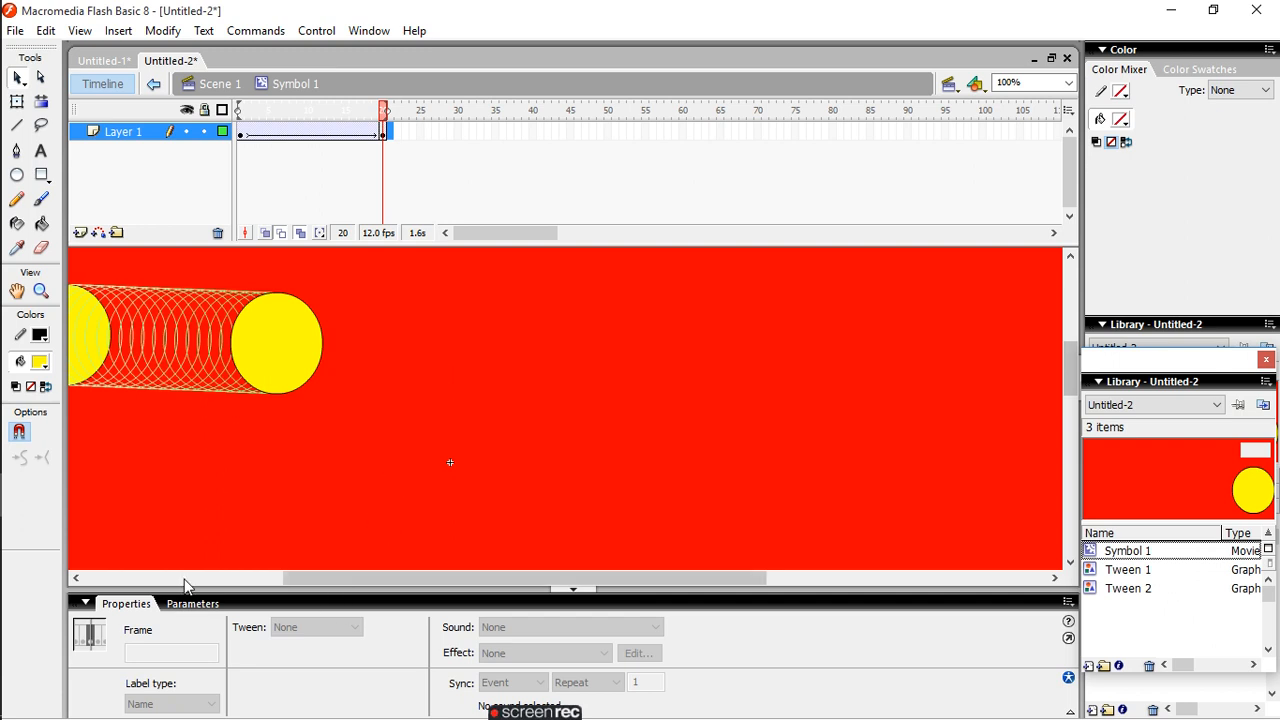
- Play the circle's motion tween, and compare the filled onion skin with onion skin outlines
left_click(76, 578)
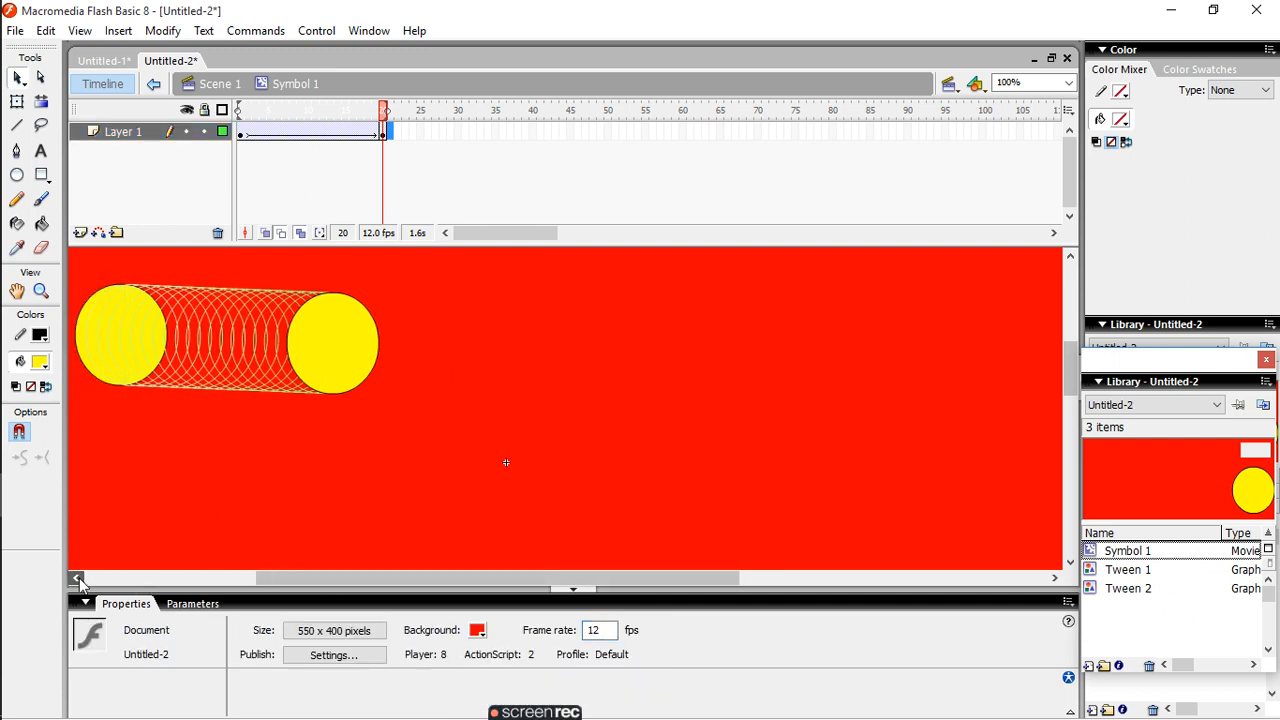
left_click(312, 31)
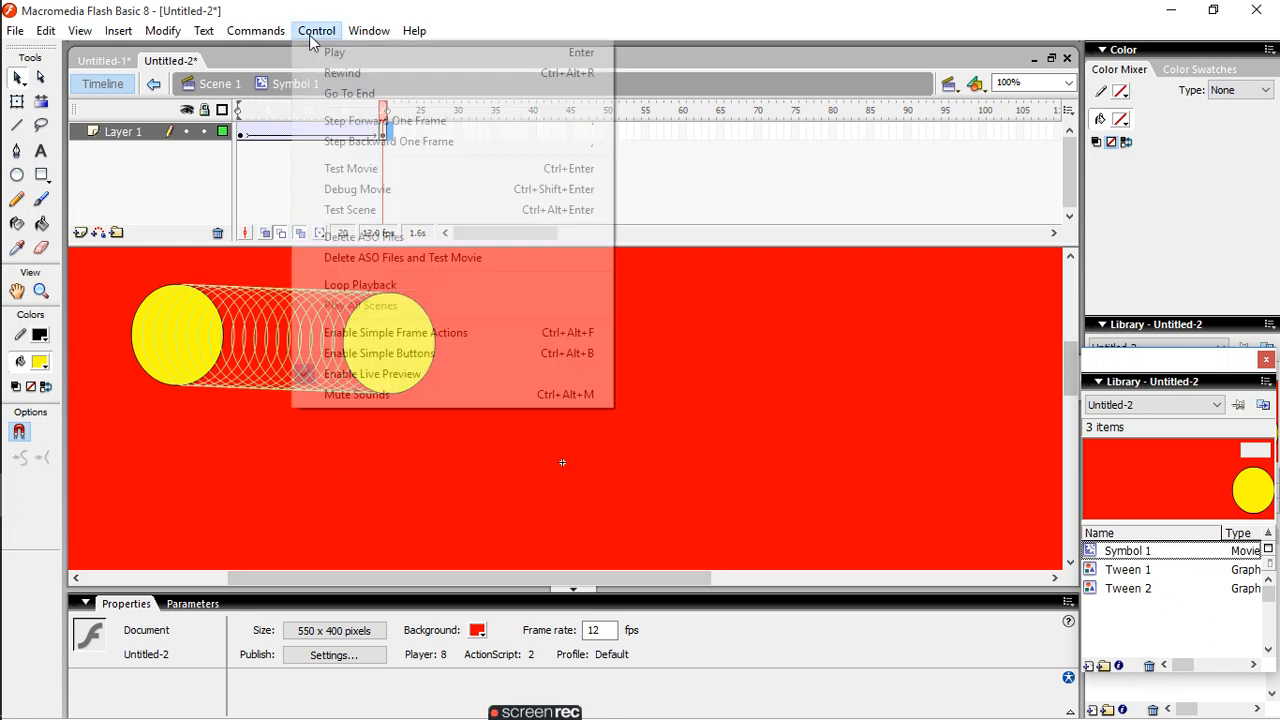
left_click(333, 53)
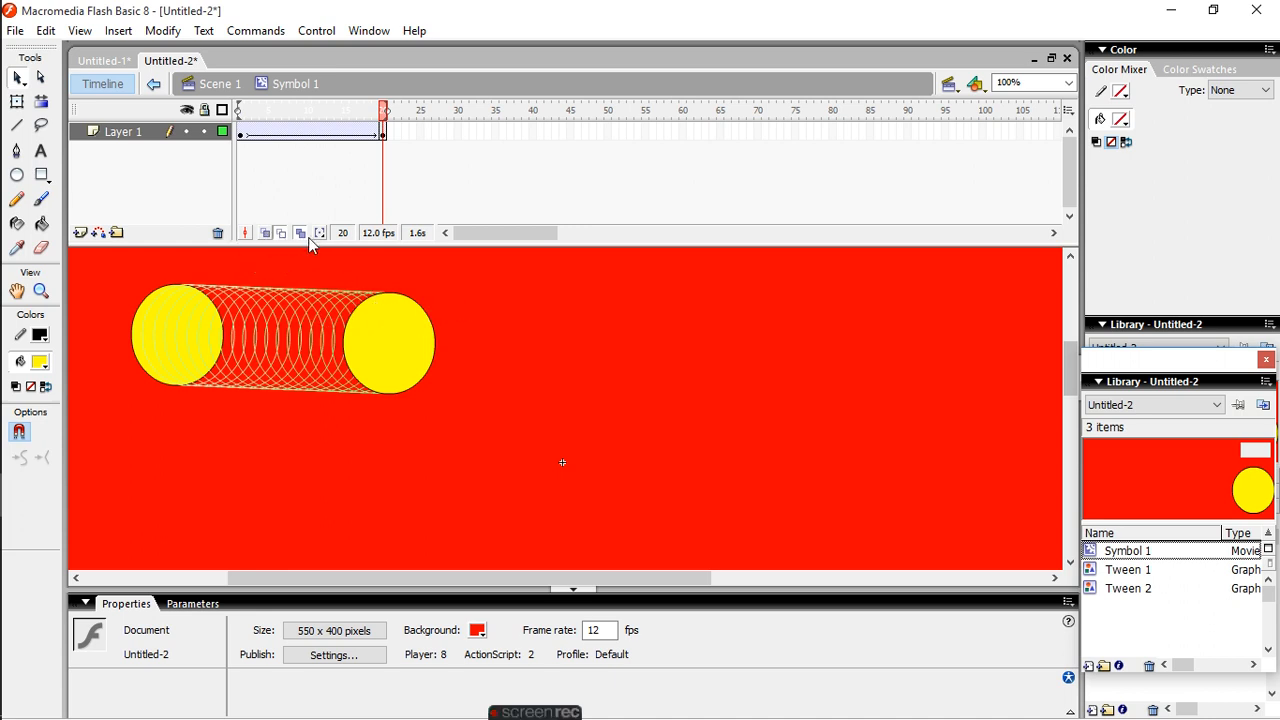
left_click(266, 233)
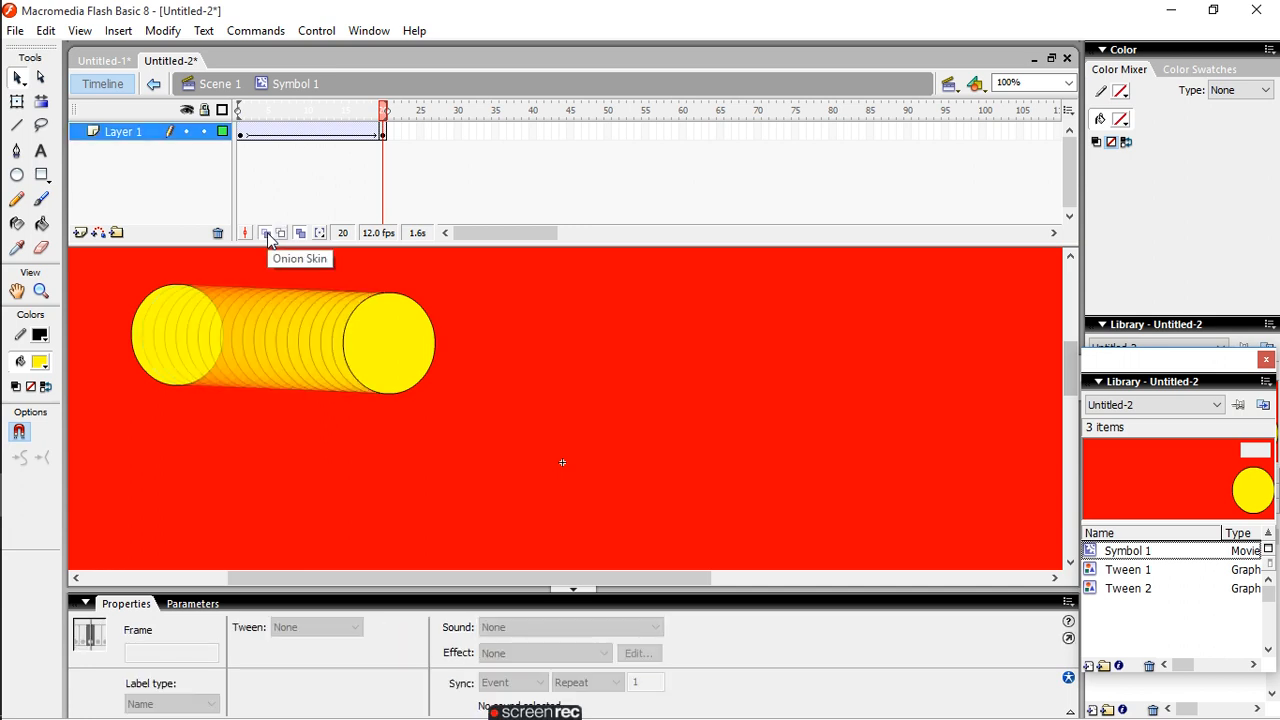
left_click(281, 233)
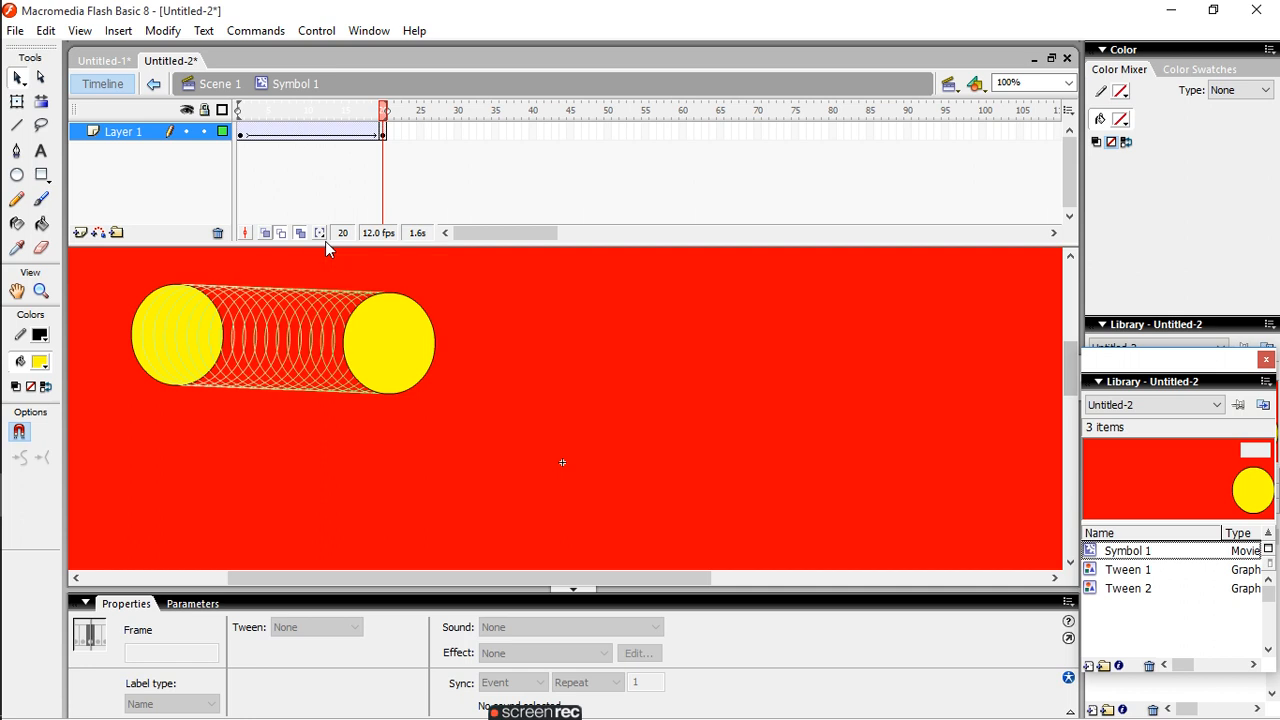
- Turn on the Always Show Markers and Anchor Onion options for the onion skin markers
left_click(320, 233)
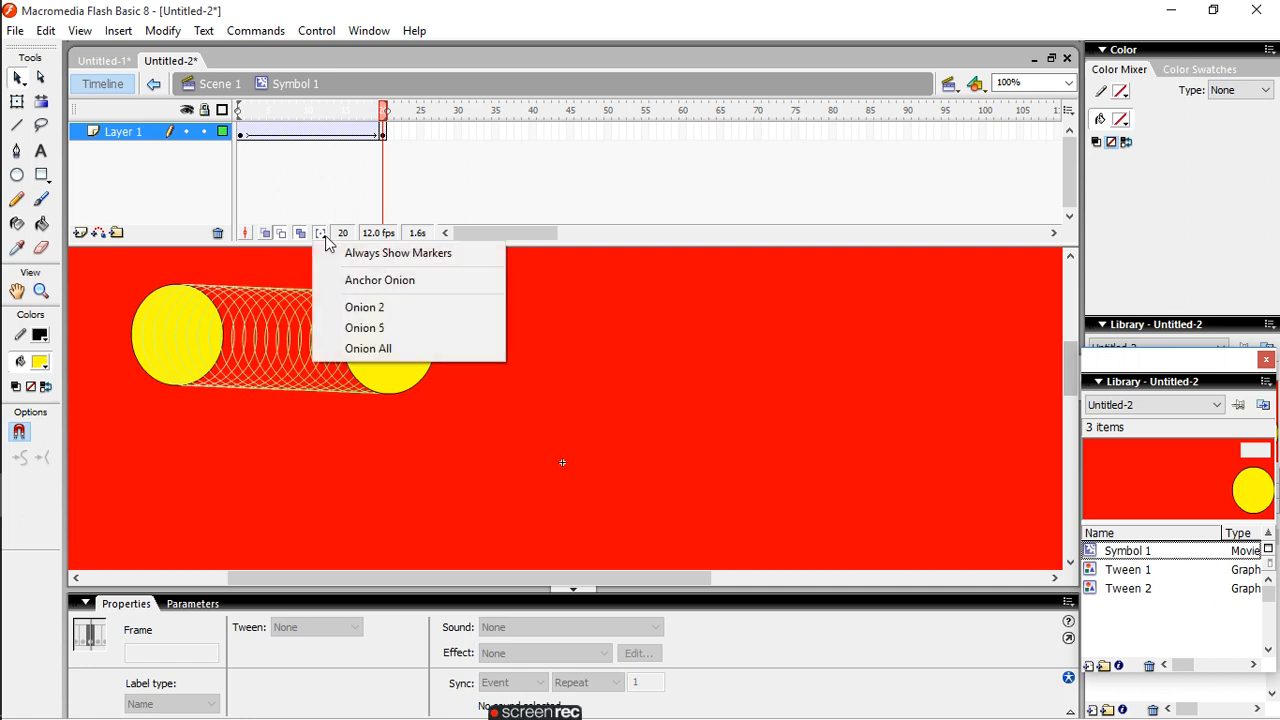
left_click(391, 256)
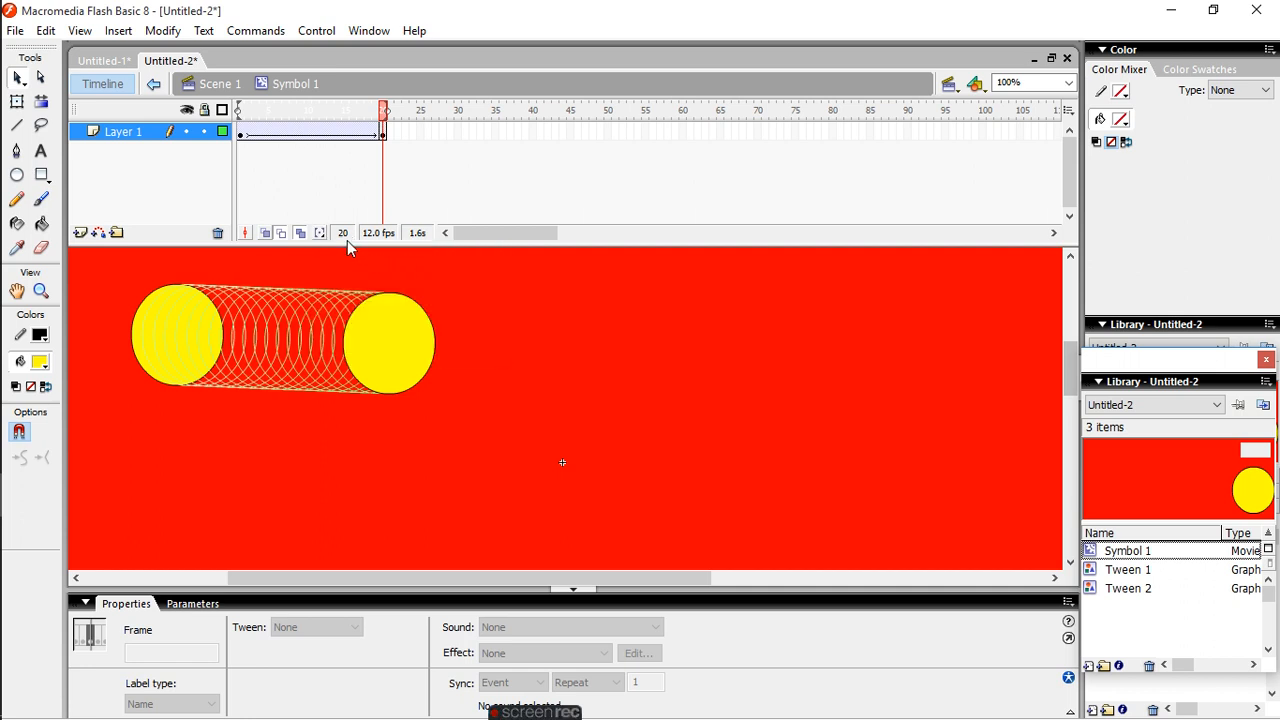
left_click(320, 234)
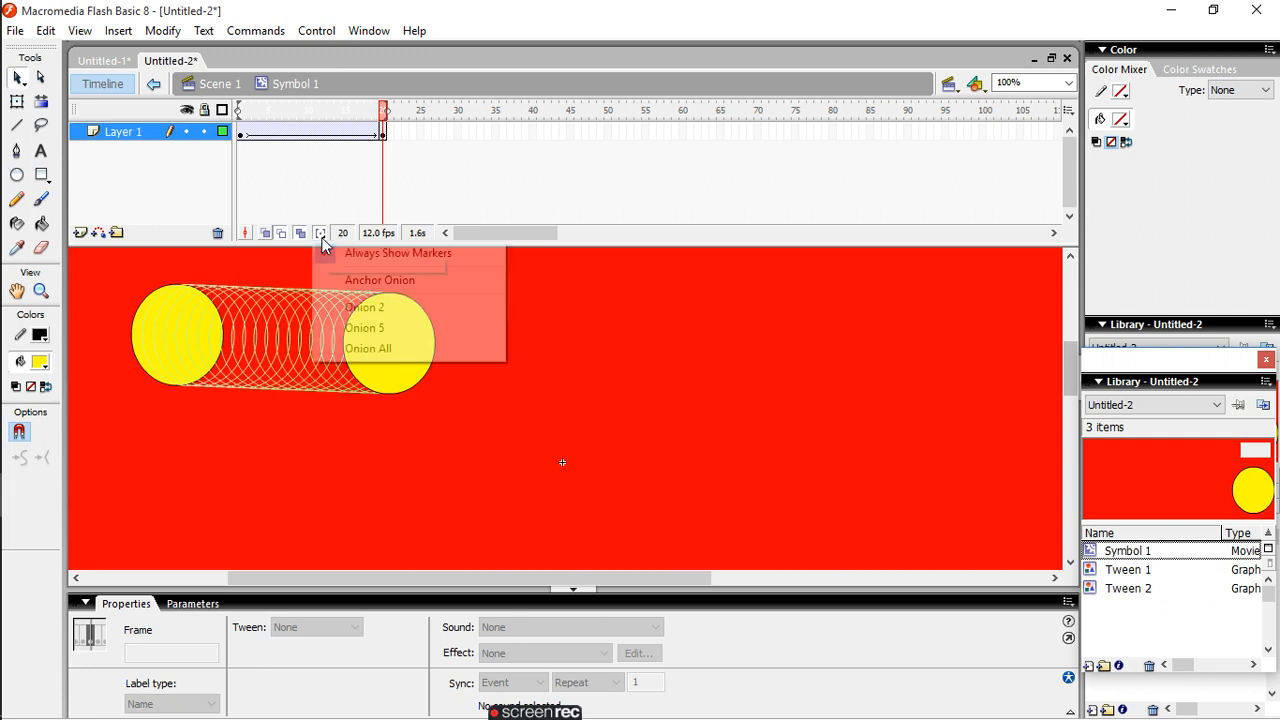
left_click(376, 289)
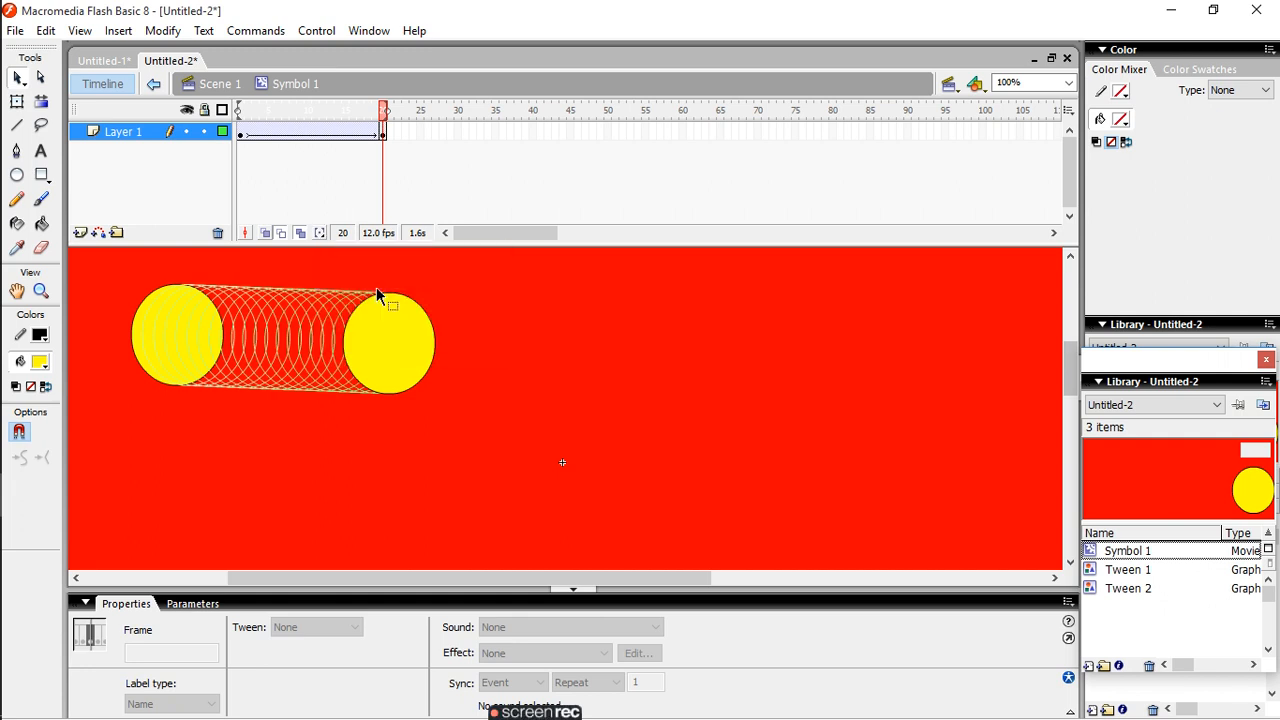
- Try the Onion 2 and Onion 5 ranges, and set the onion range back to Onion All
left_click(322, 233)
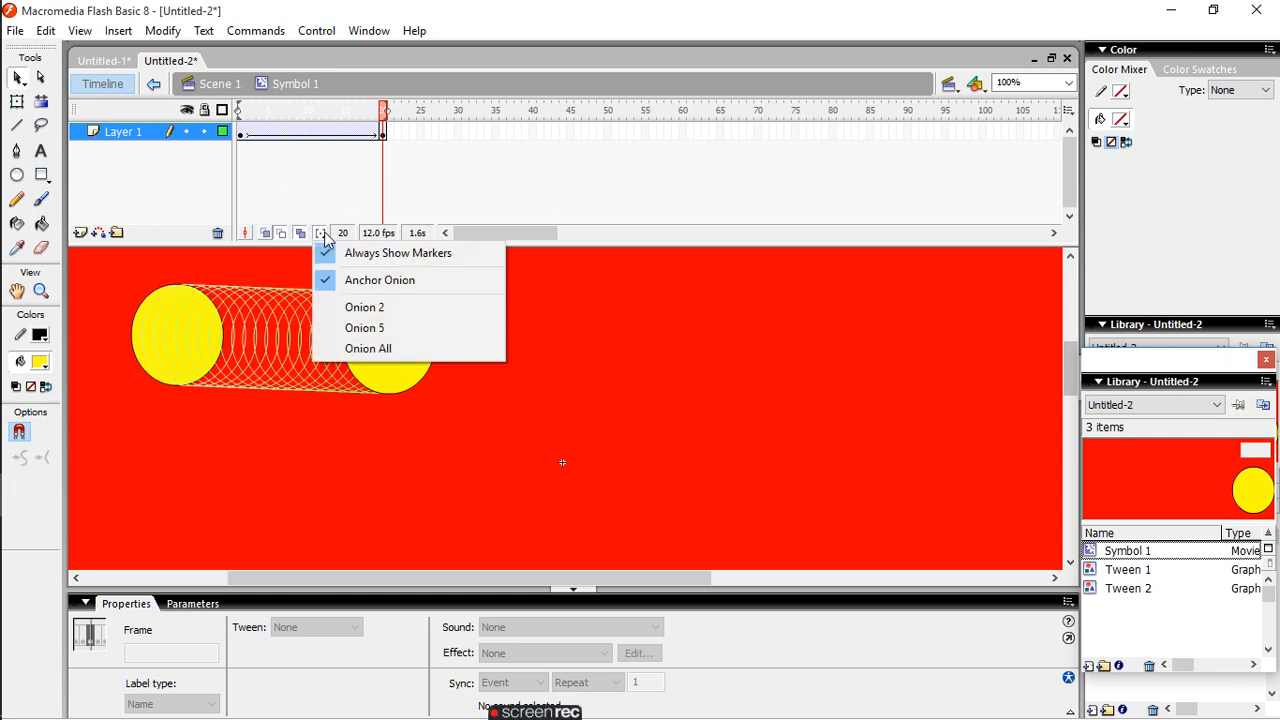
left_click(404, 309)
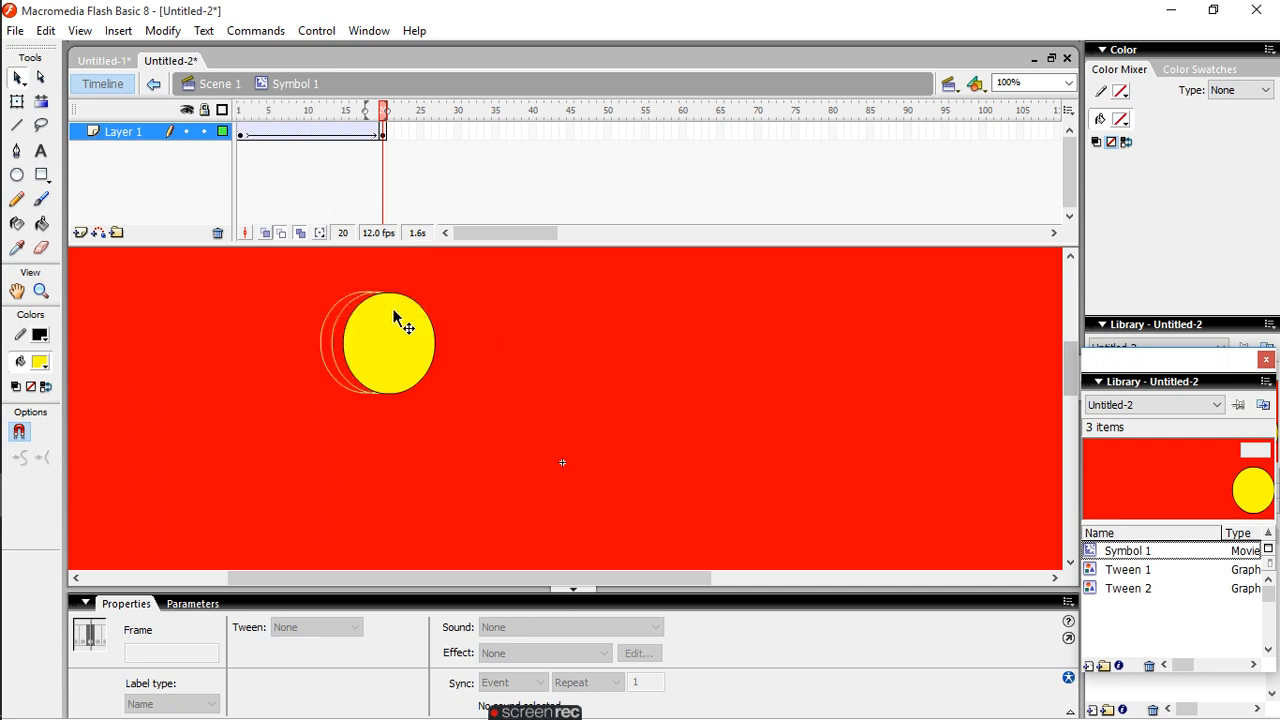
left_click(320, 233)
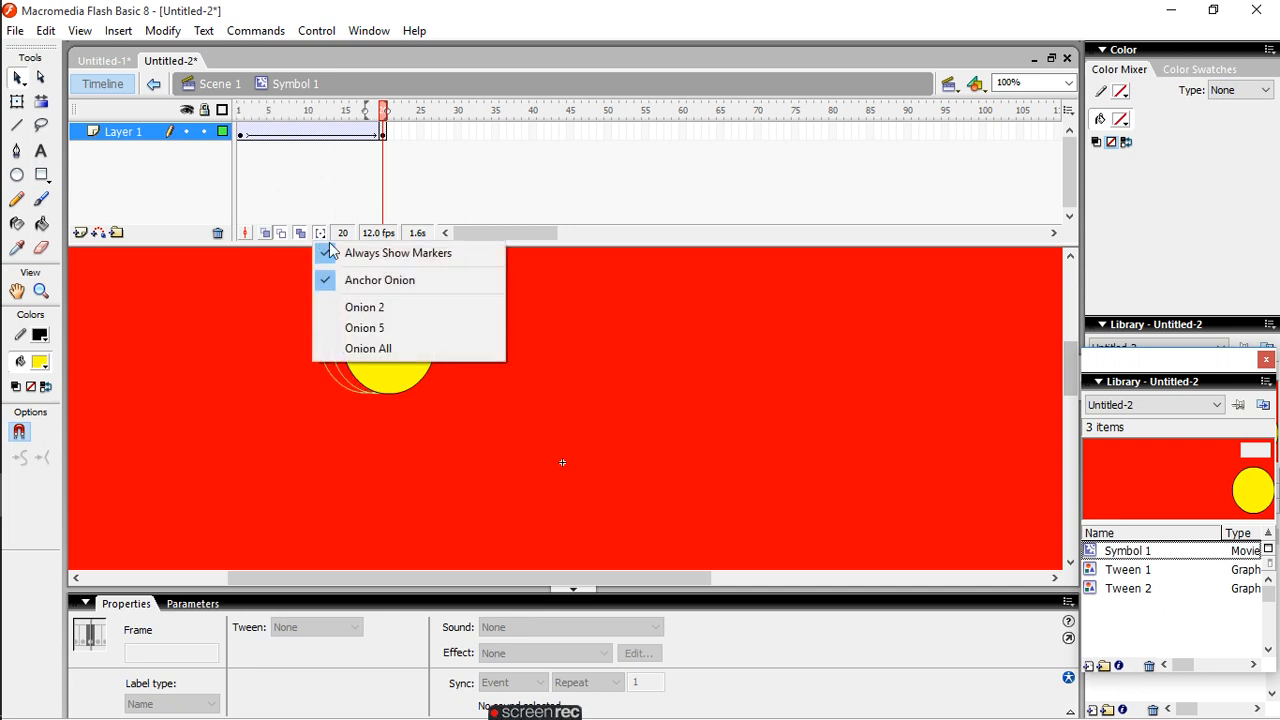
left_click(374, 328)
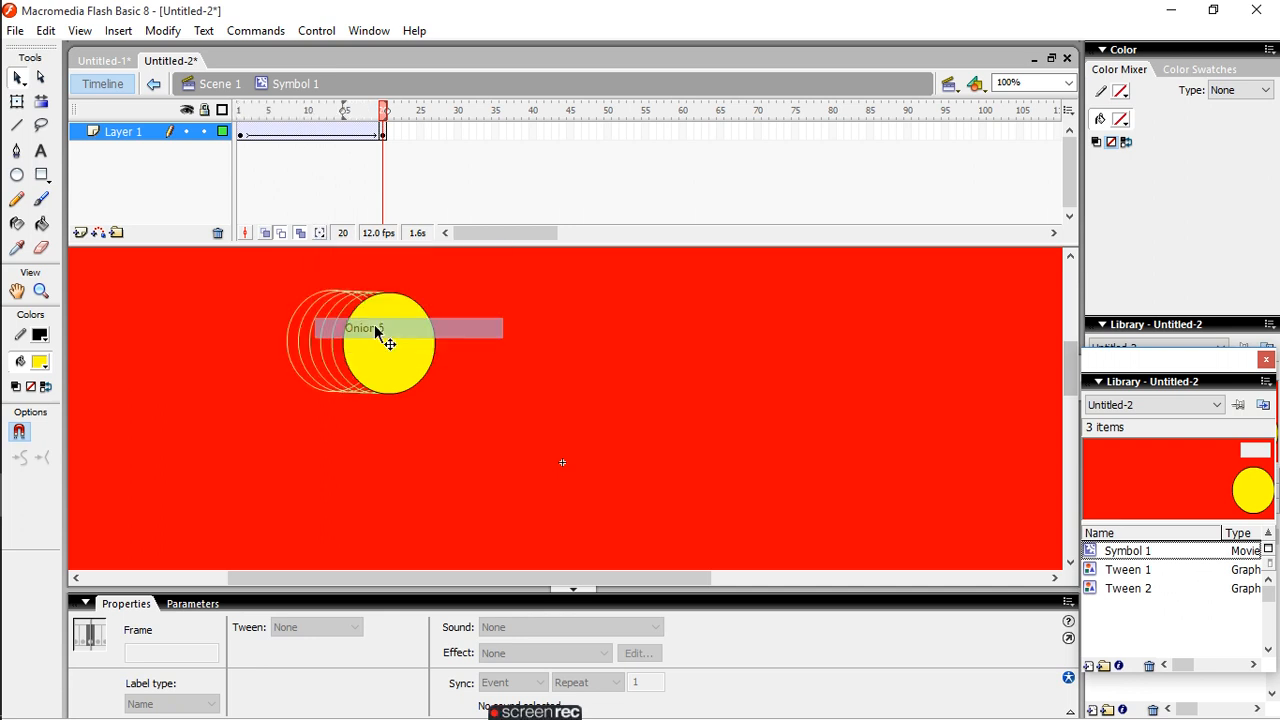
left_click(320, 233)
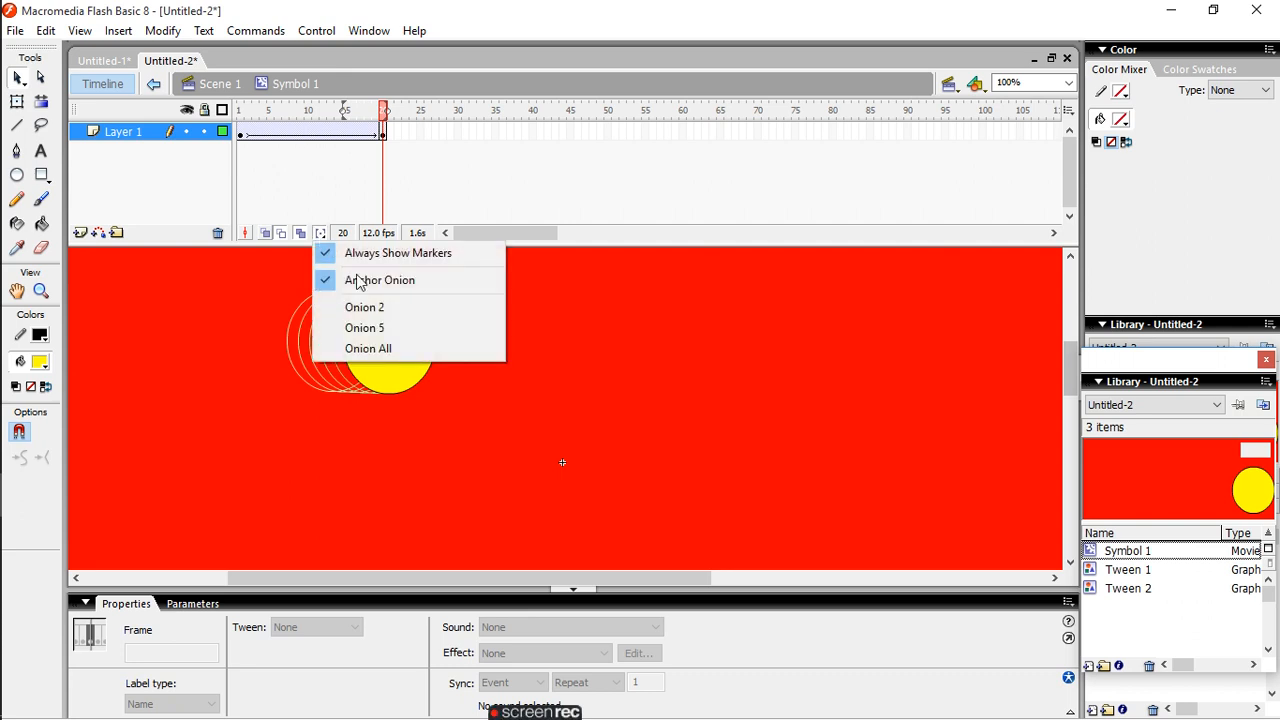
left_click(388, 349)
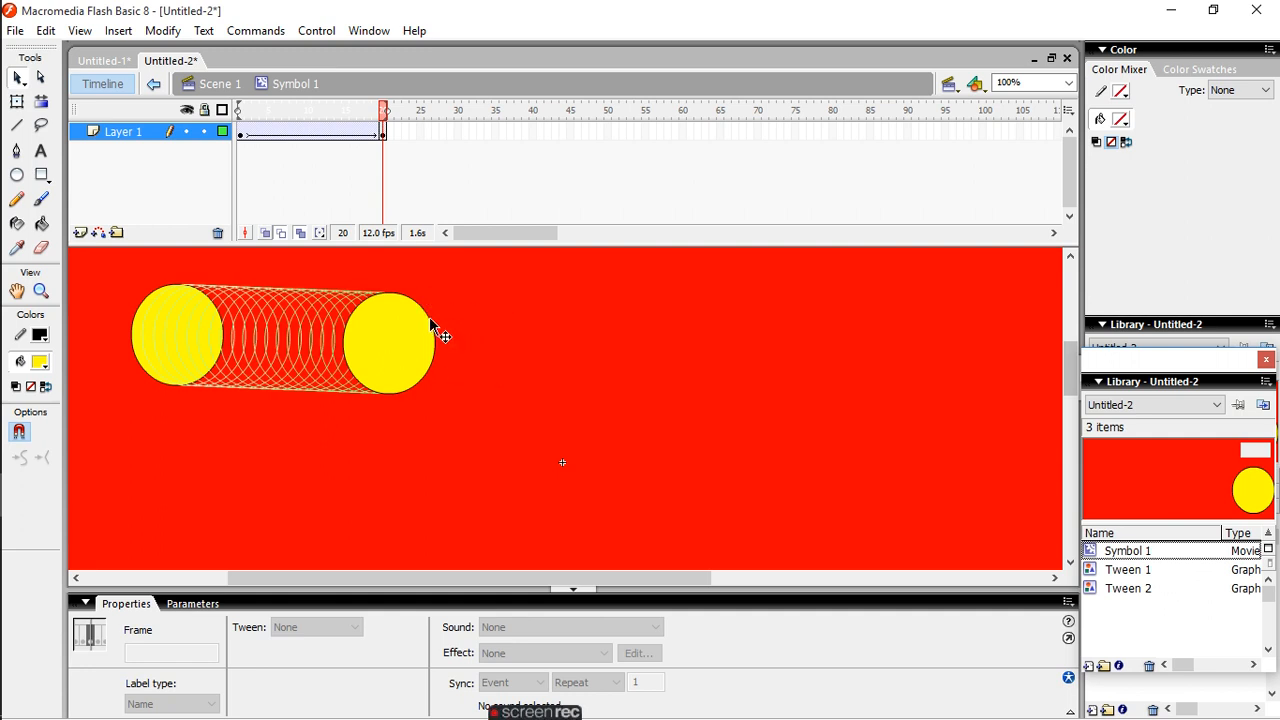
- Select the end keyframe at frame 20, and turn off Anchor Onion and Always Show Markers
left_click(385, 133)
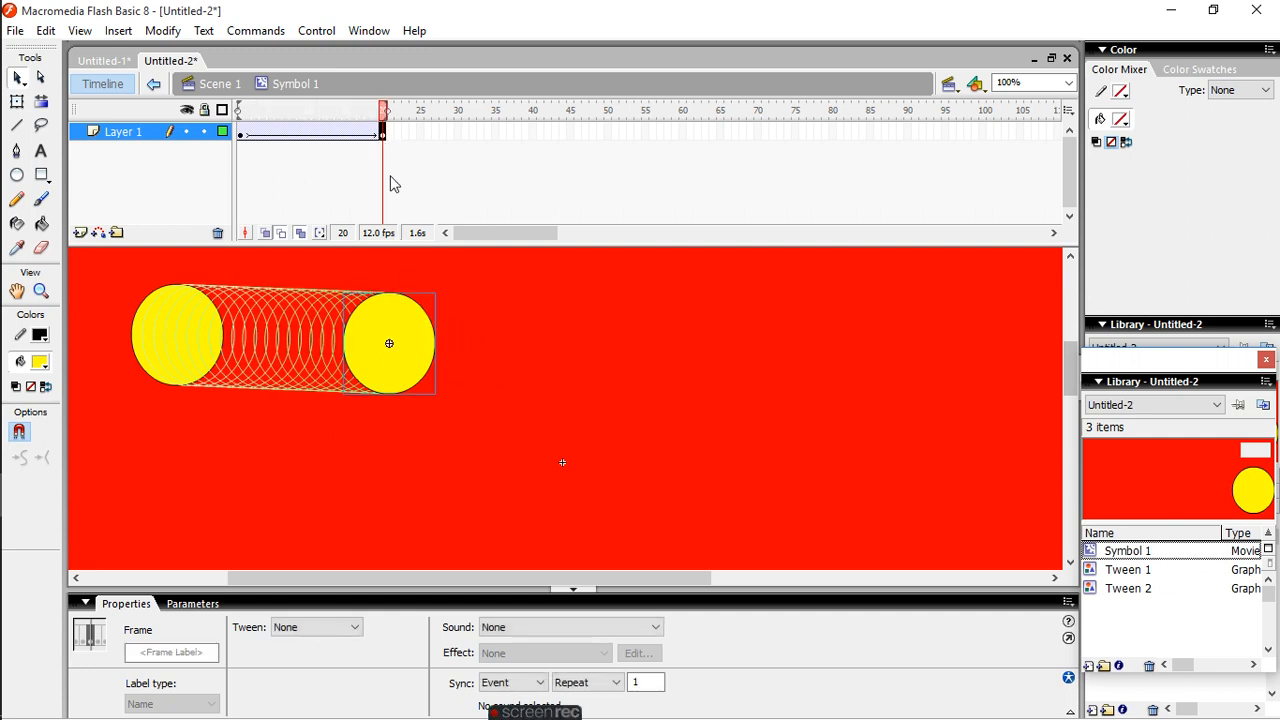
left_click(321, 233)
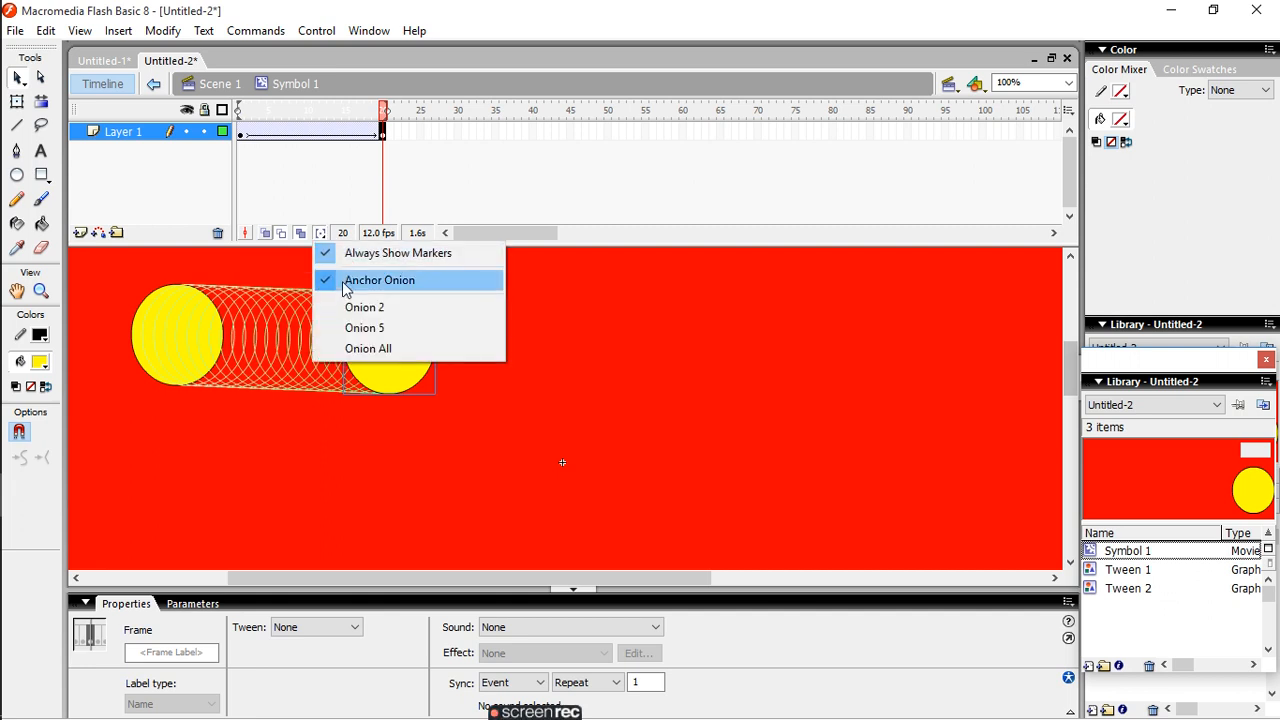
left_click(347, 286)
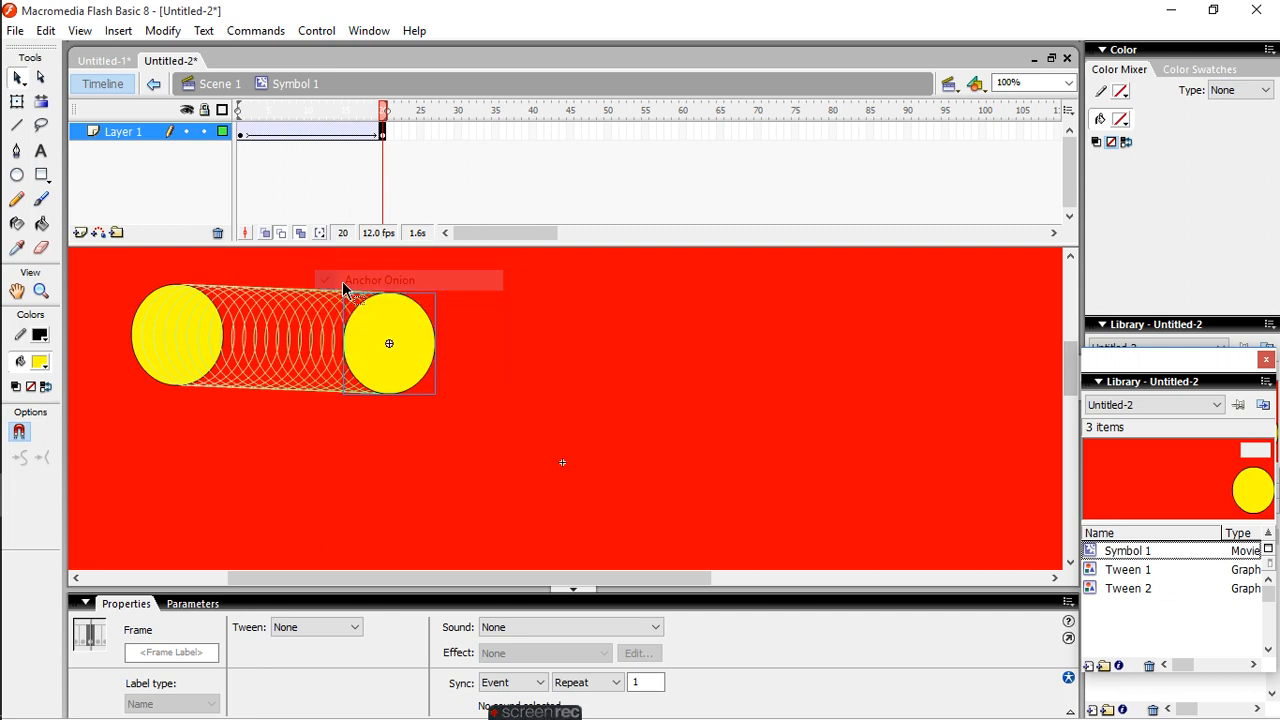
left_click(321, 235)
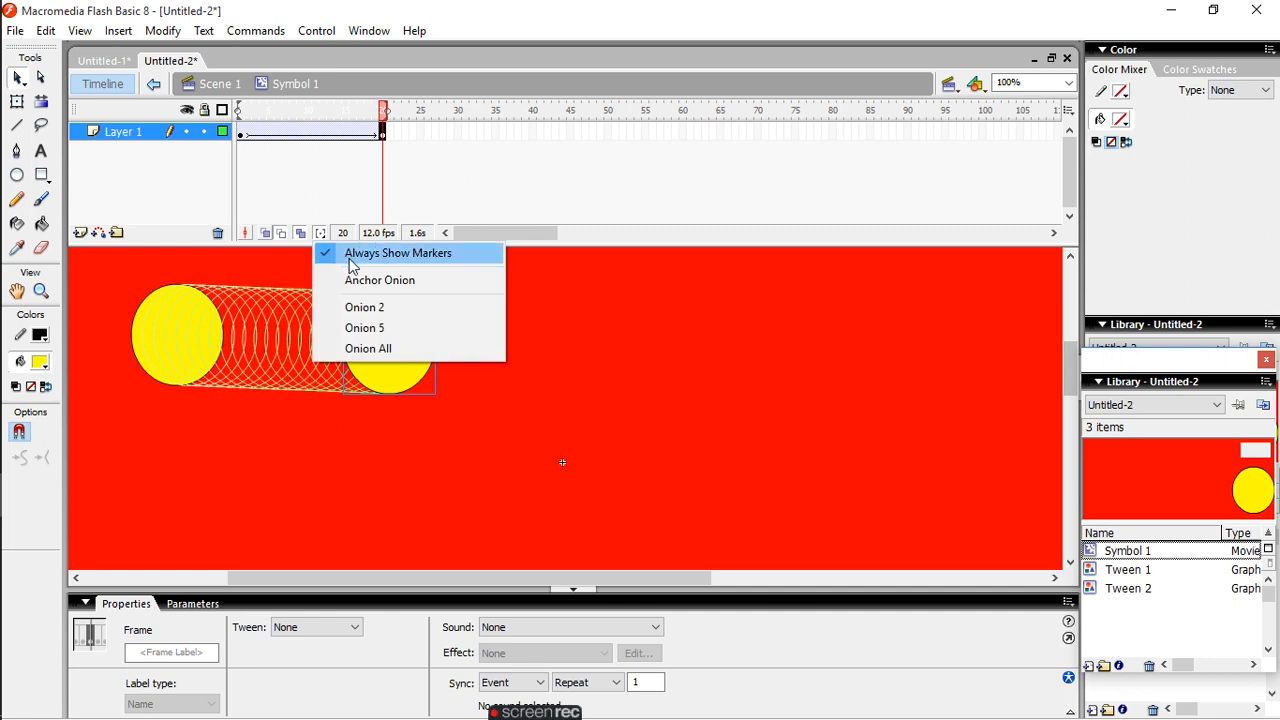
left_click(350, 262)
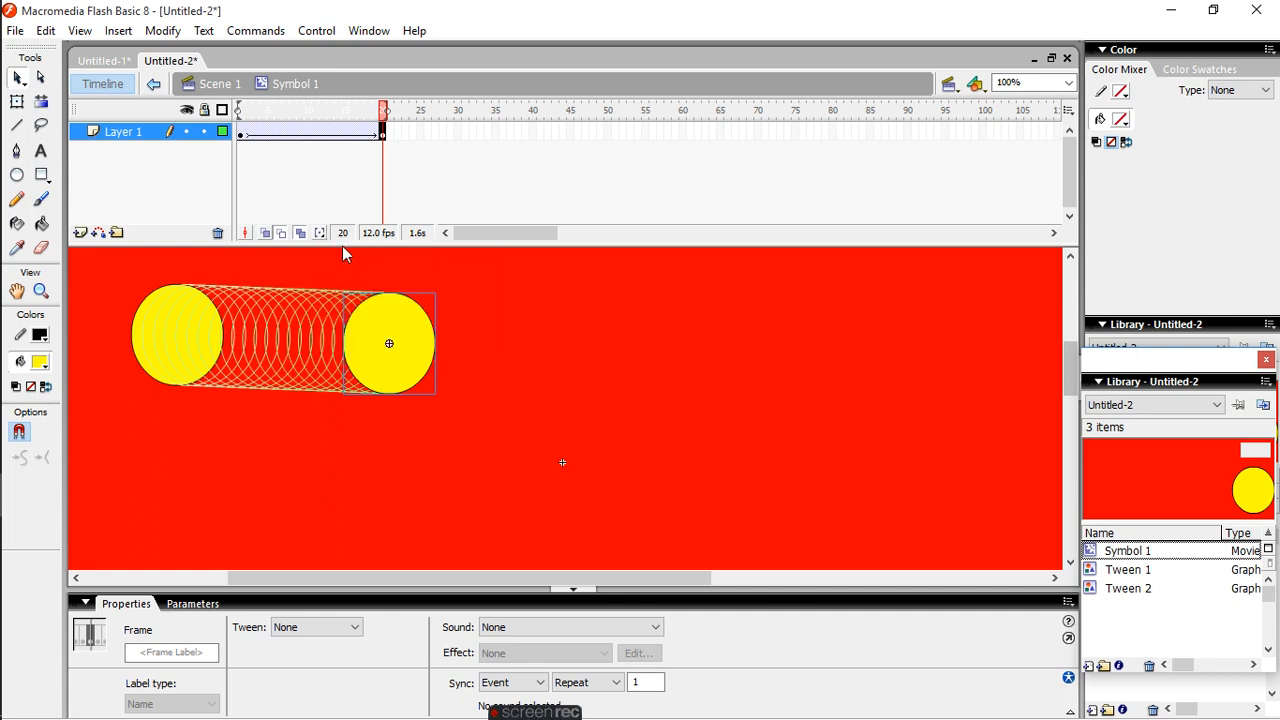
- Turn off onion skin outlines and multiple-frame editing, and move the frame 20 circle right to about X 260, Y -175
left_click(281, 234)
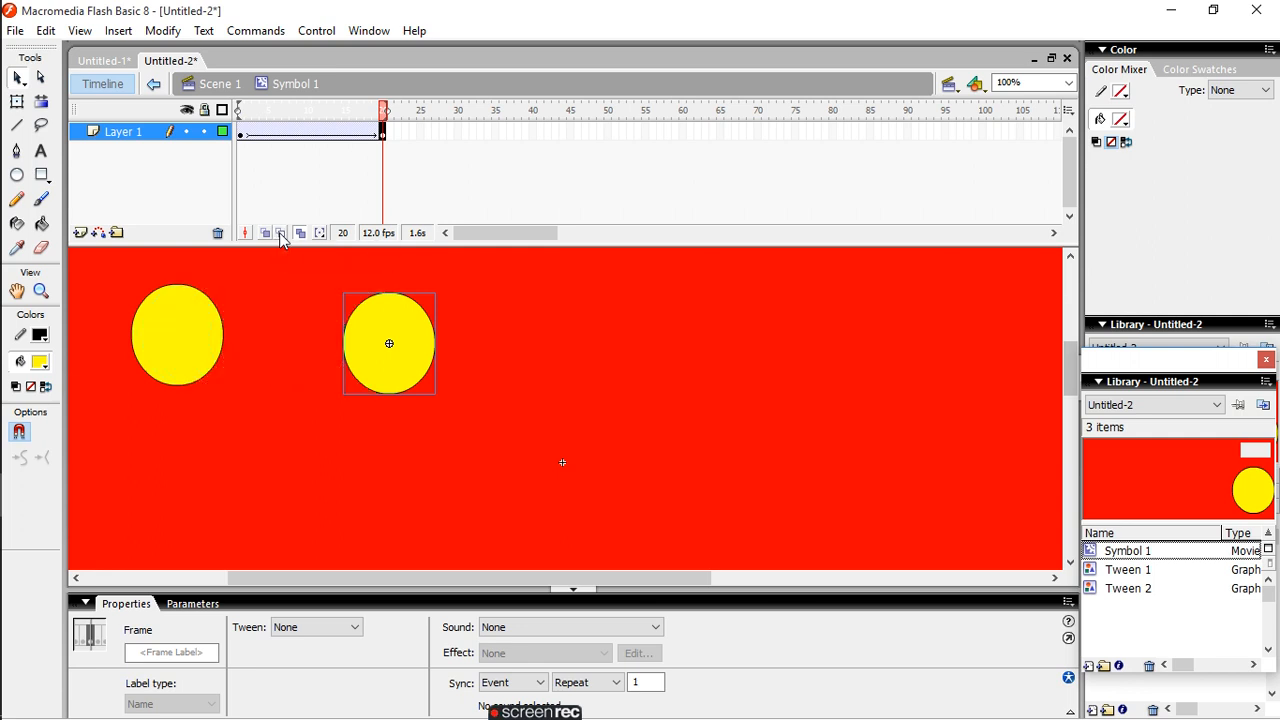
left_click(301, 234)
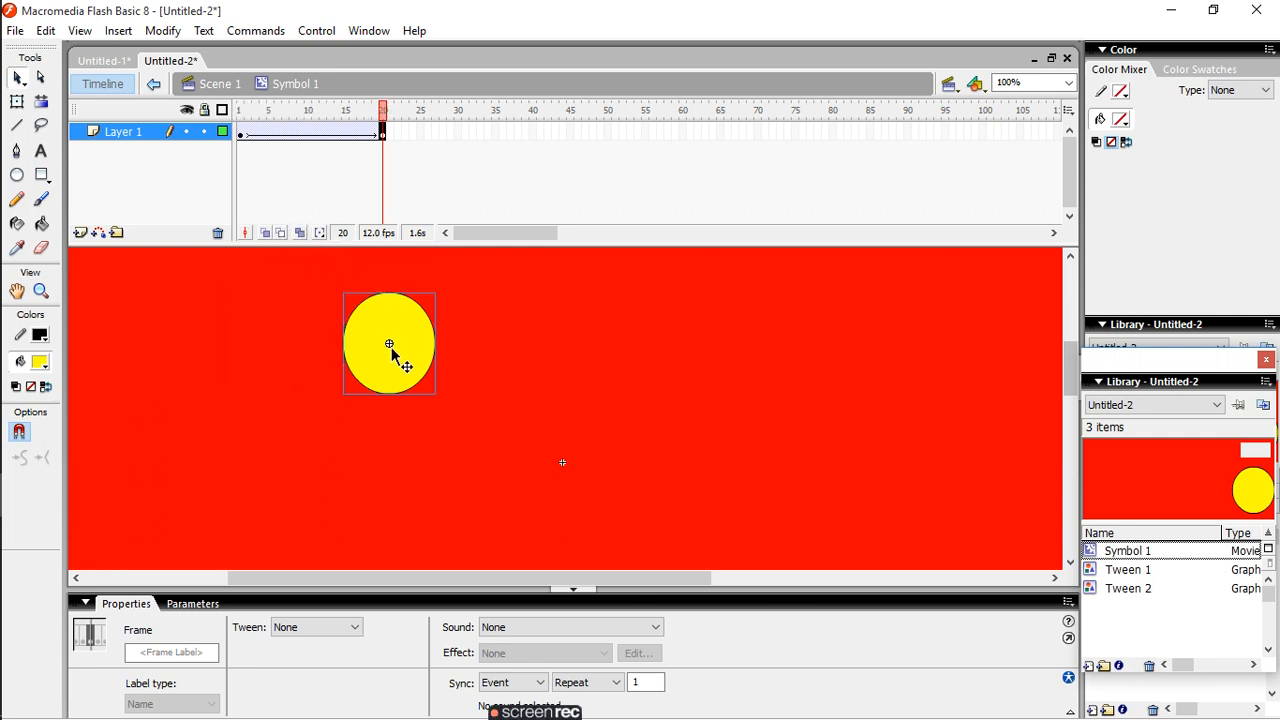
left_click_drag(390, 345, 855, 350)
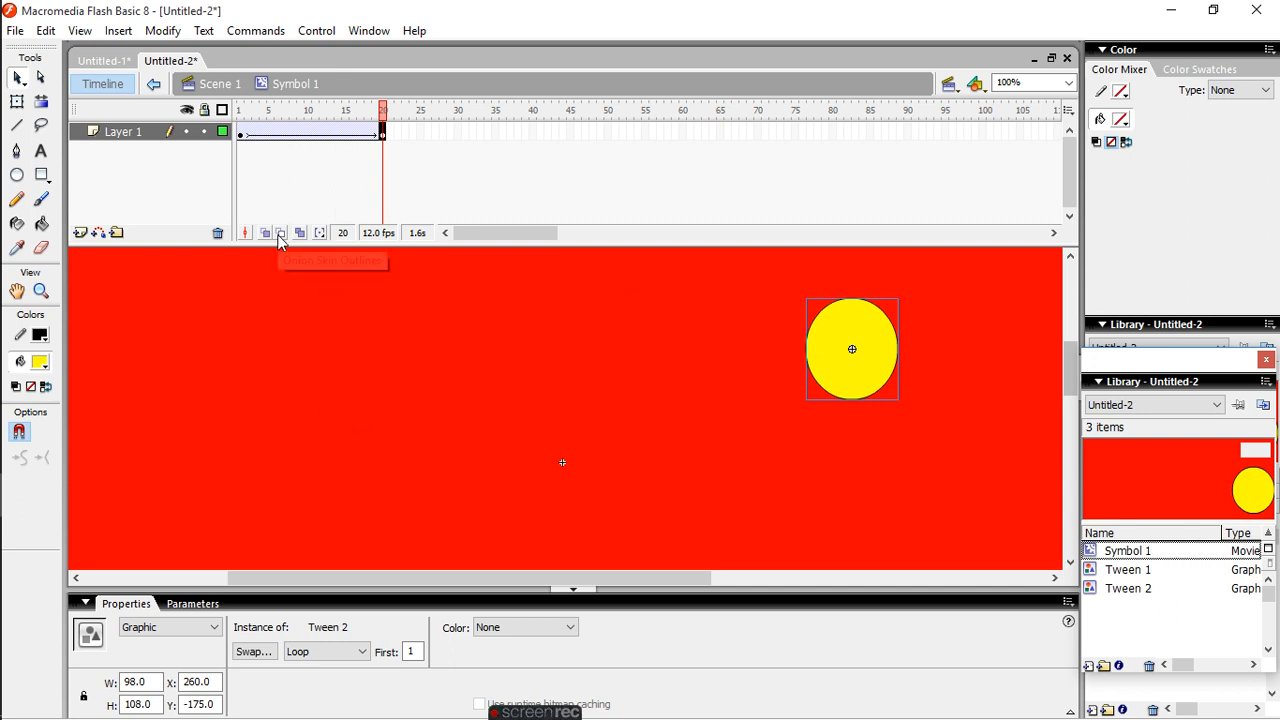
- Turn on Always Show Markers for the onion skin, and play the tween
left_click(320, 234)
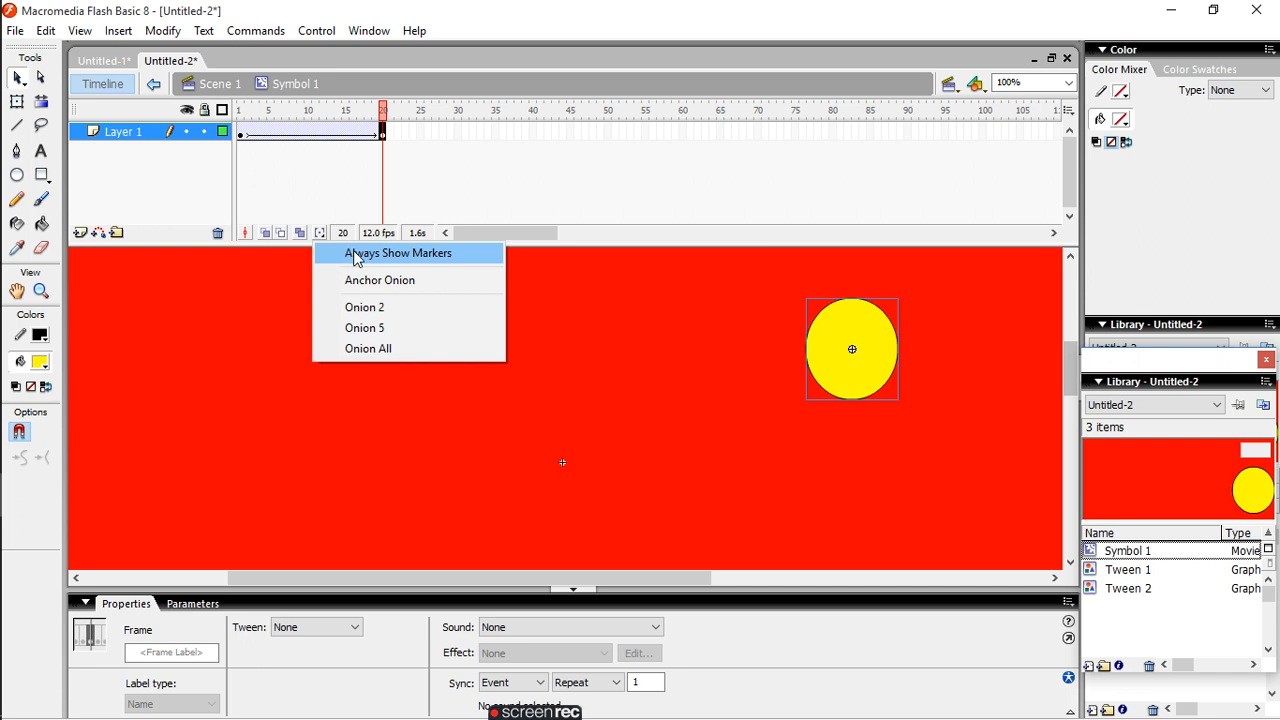
left_click(356, 255)
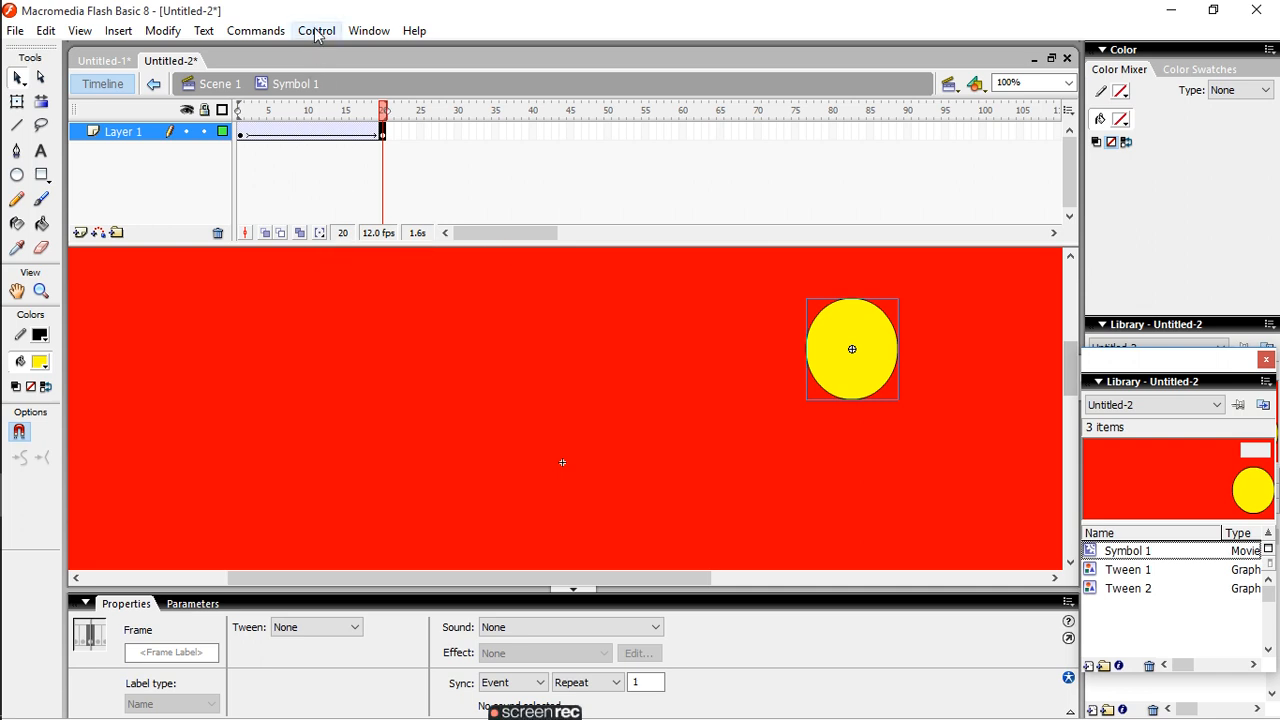
left_click(316, 31)
left_click(334, 52)
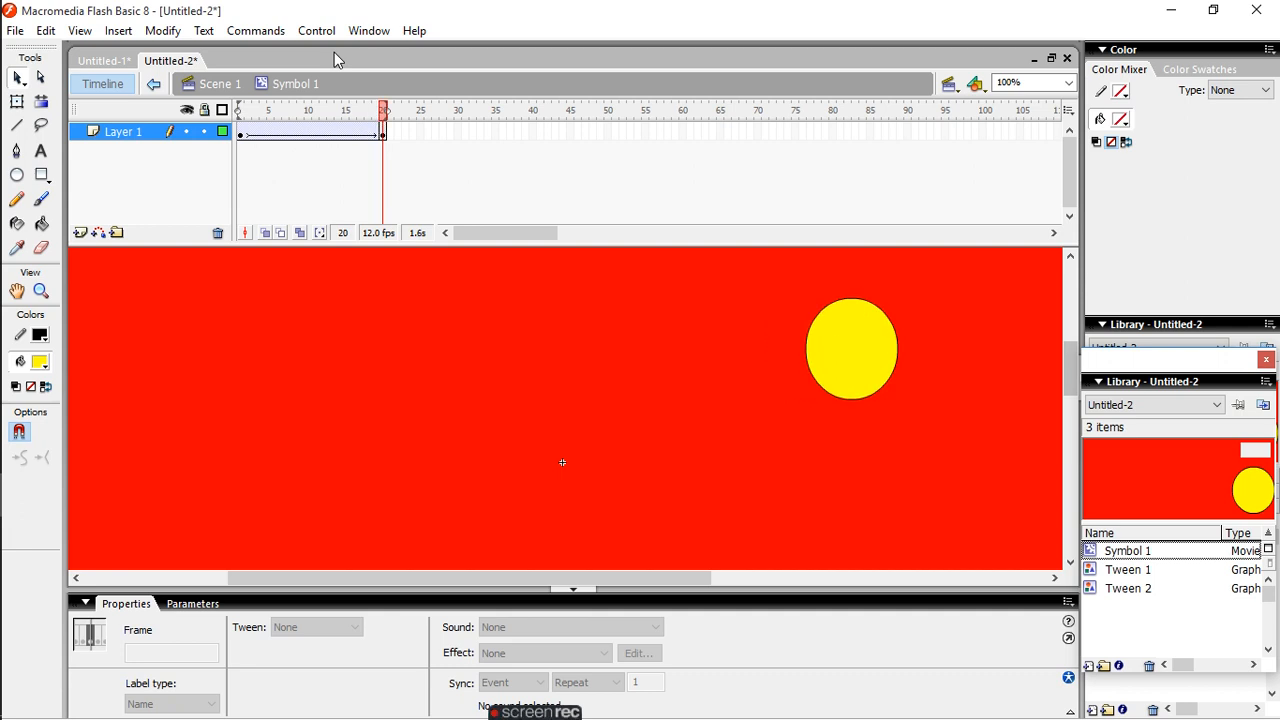
- Set the onion range to Onion All, and play the lengthened motion tween again
left_click(321, 234)
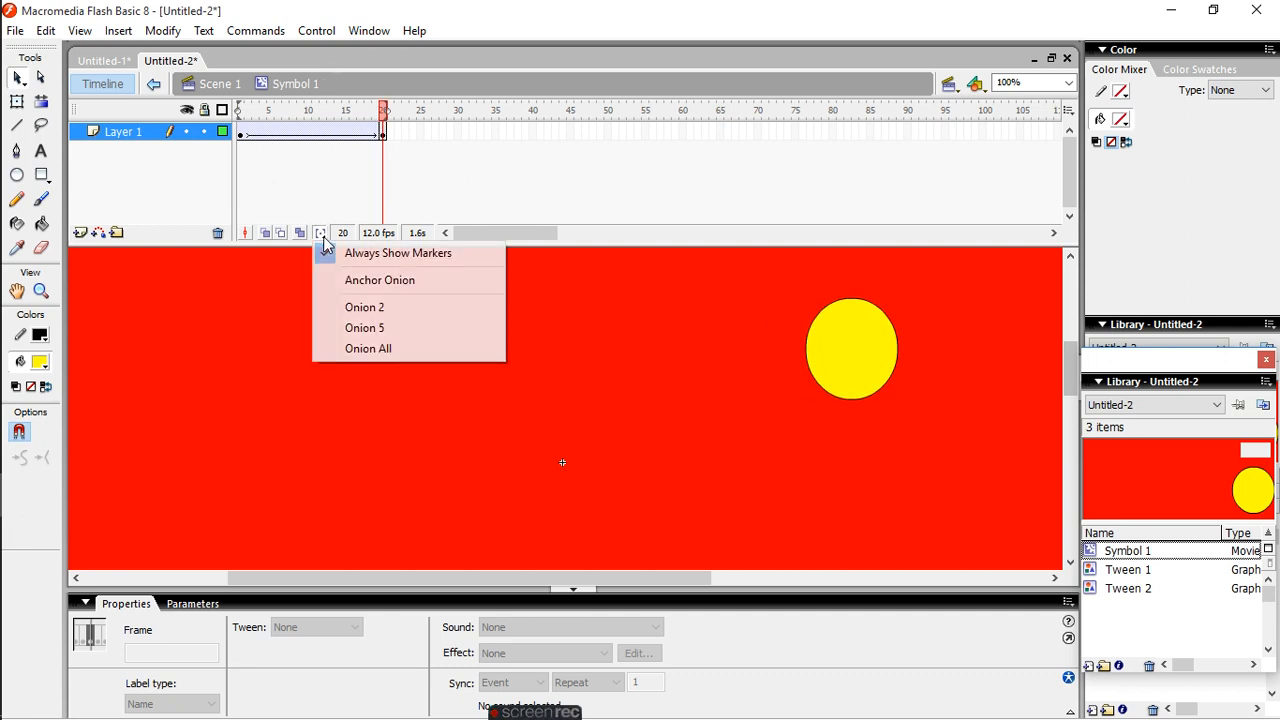
left_click(370, 348)
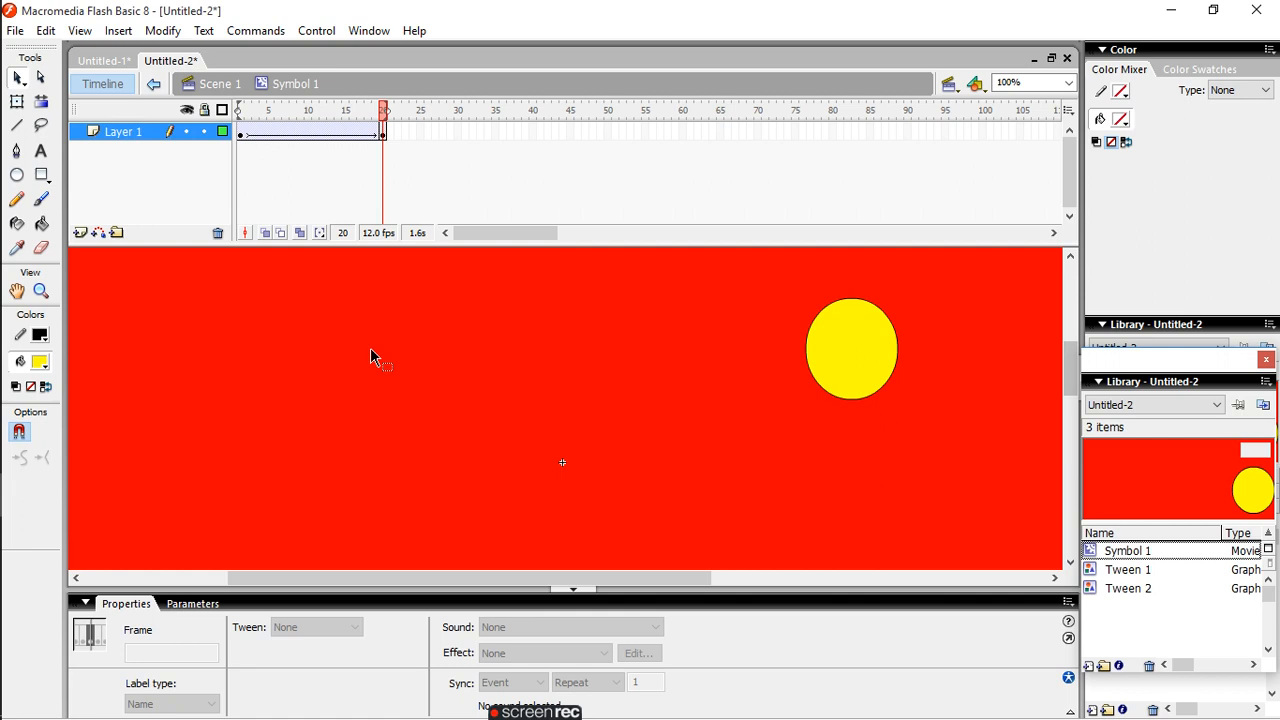
left_click(316, 31)
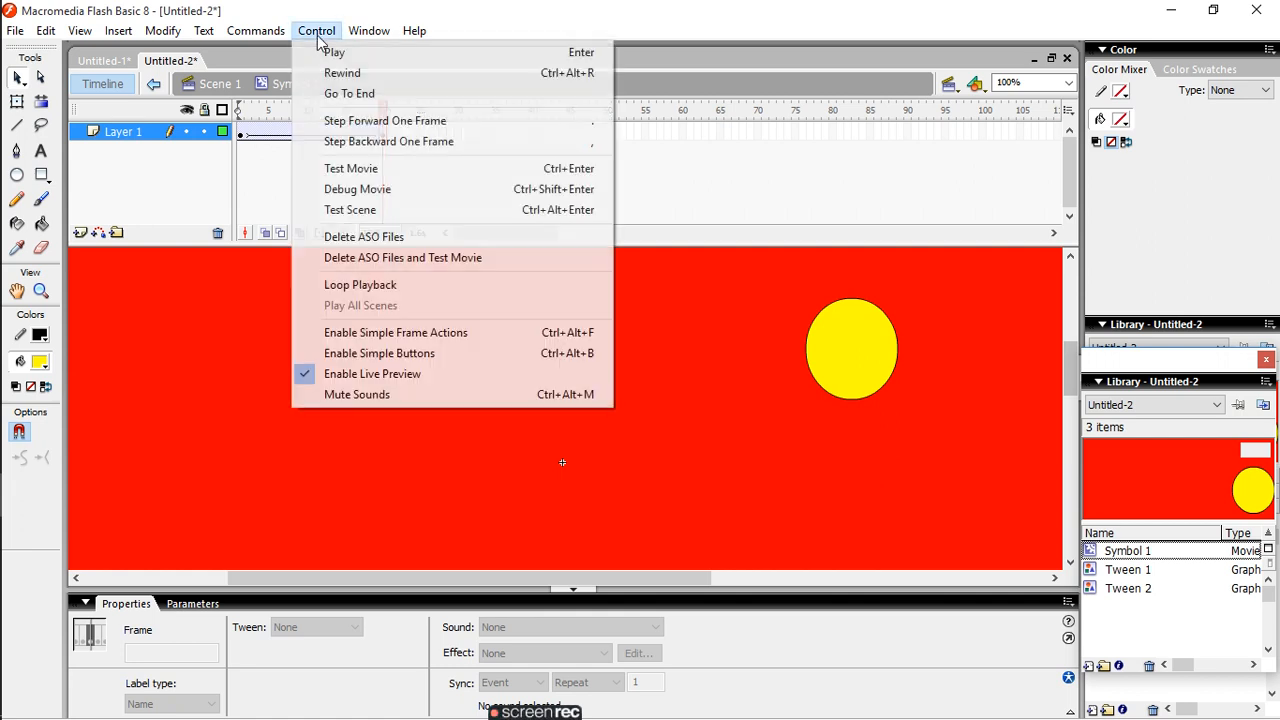
left_click(335, 52)
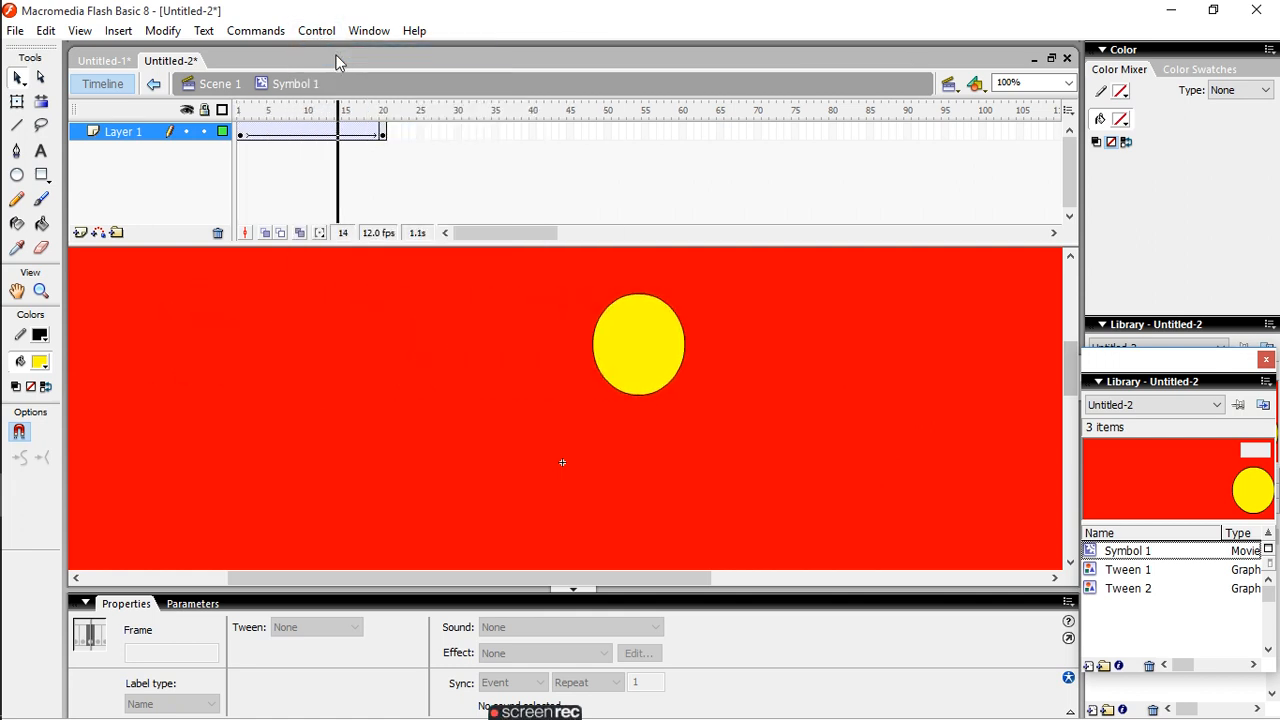
- Compare outlined and filled onion skins of the tween with multiple-frame editing turned on, finishing on the filled Onion Skin
left_click(280, 234)
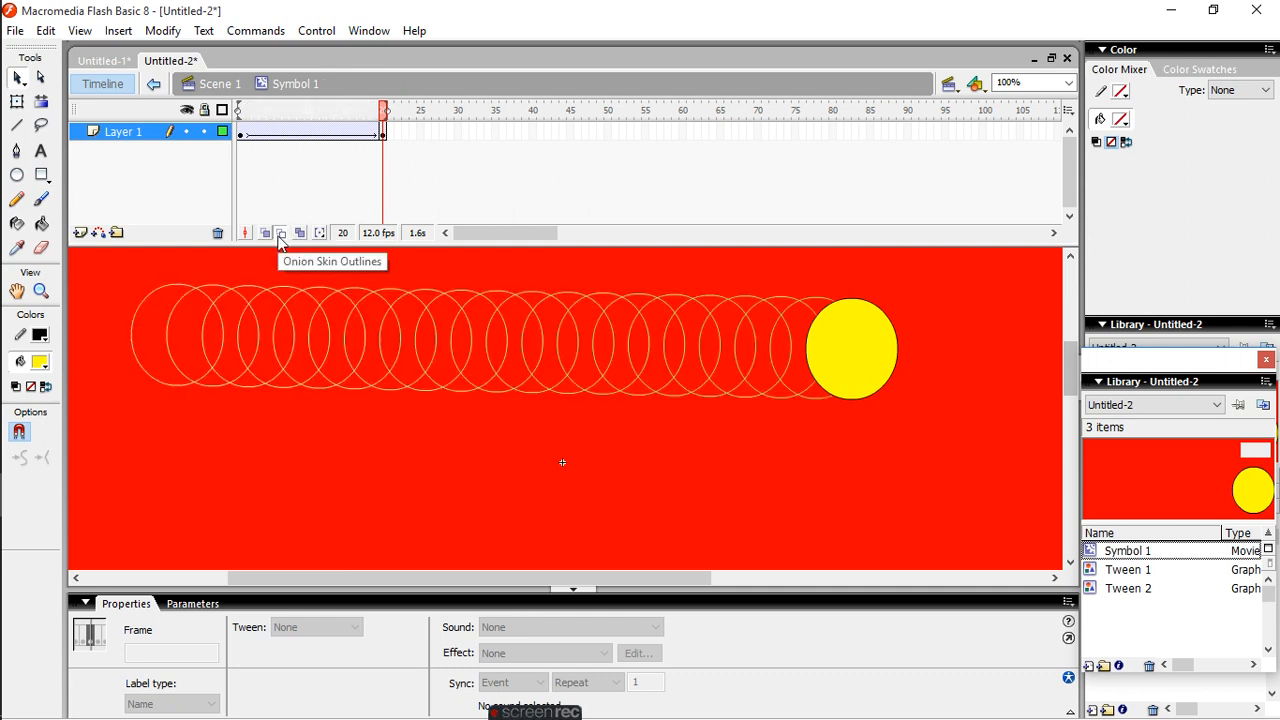
left_click(266, 233)
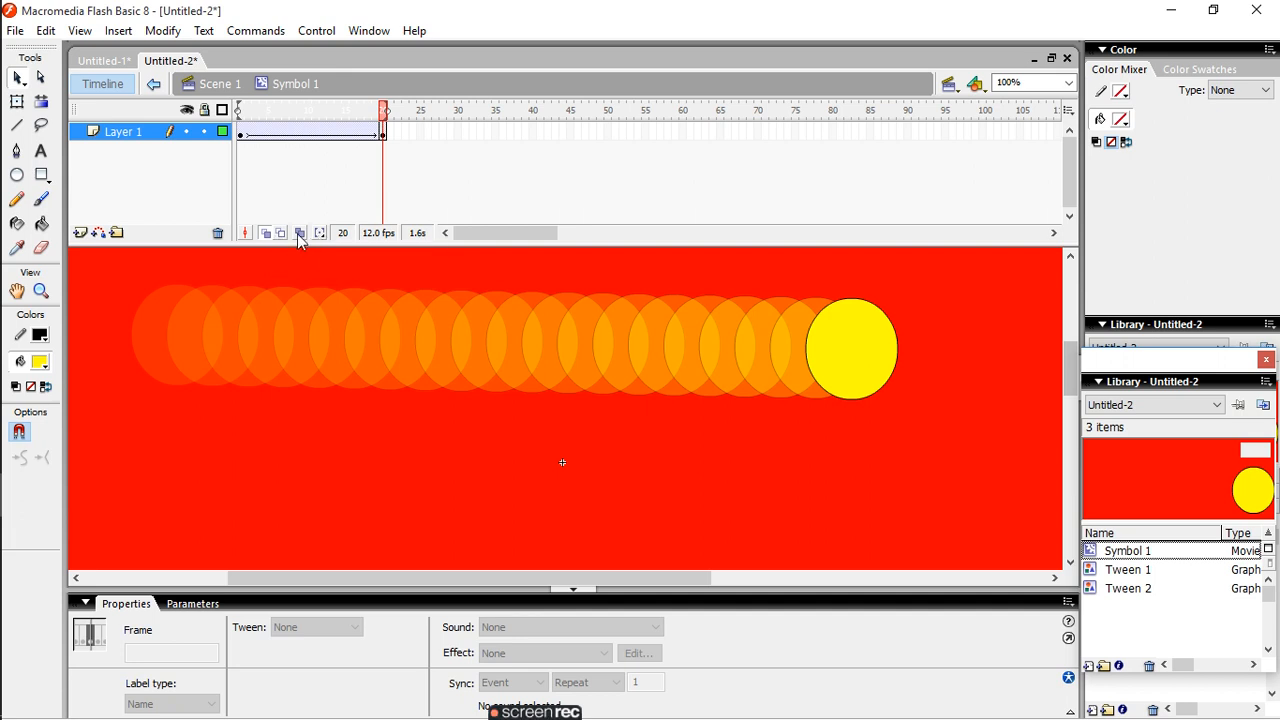
left_click(299, 235)
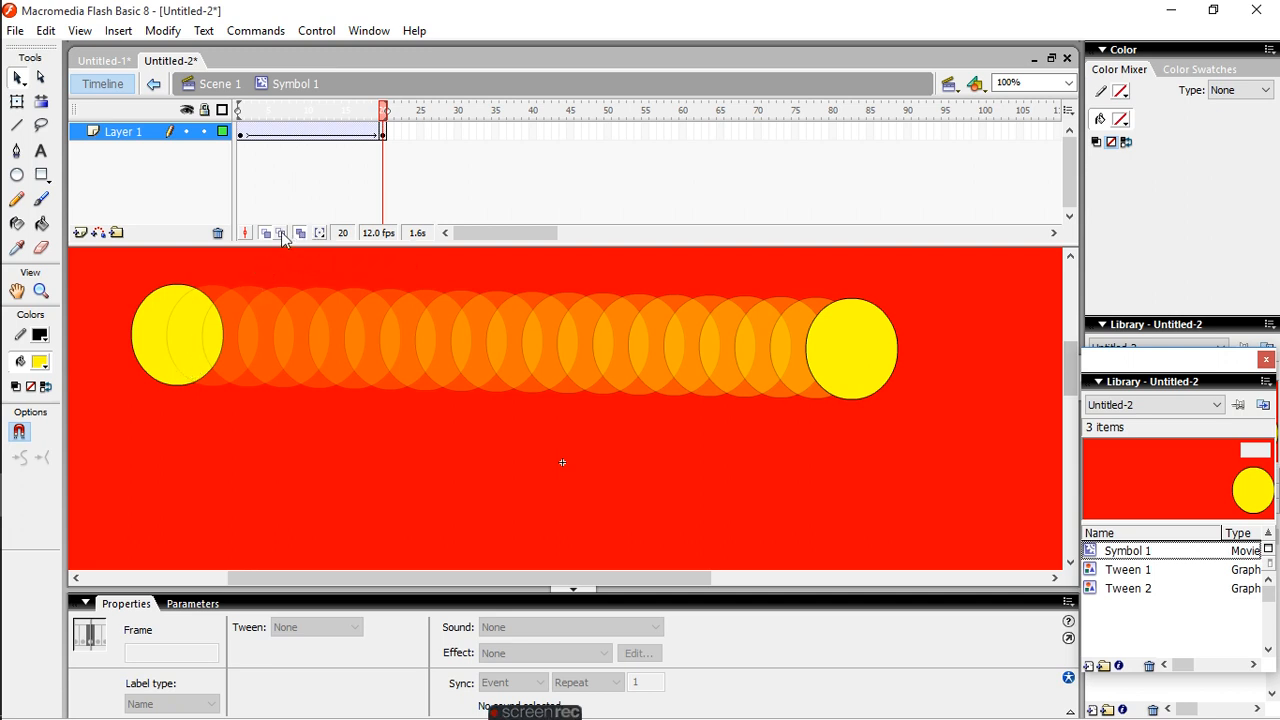
left_click(281, 233)
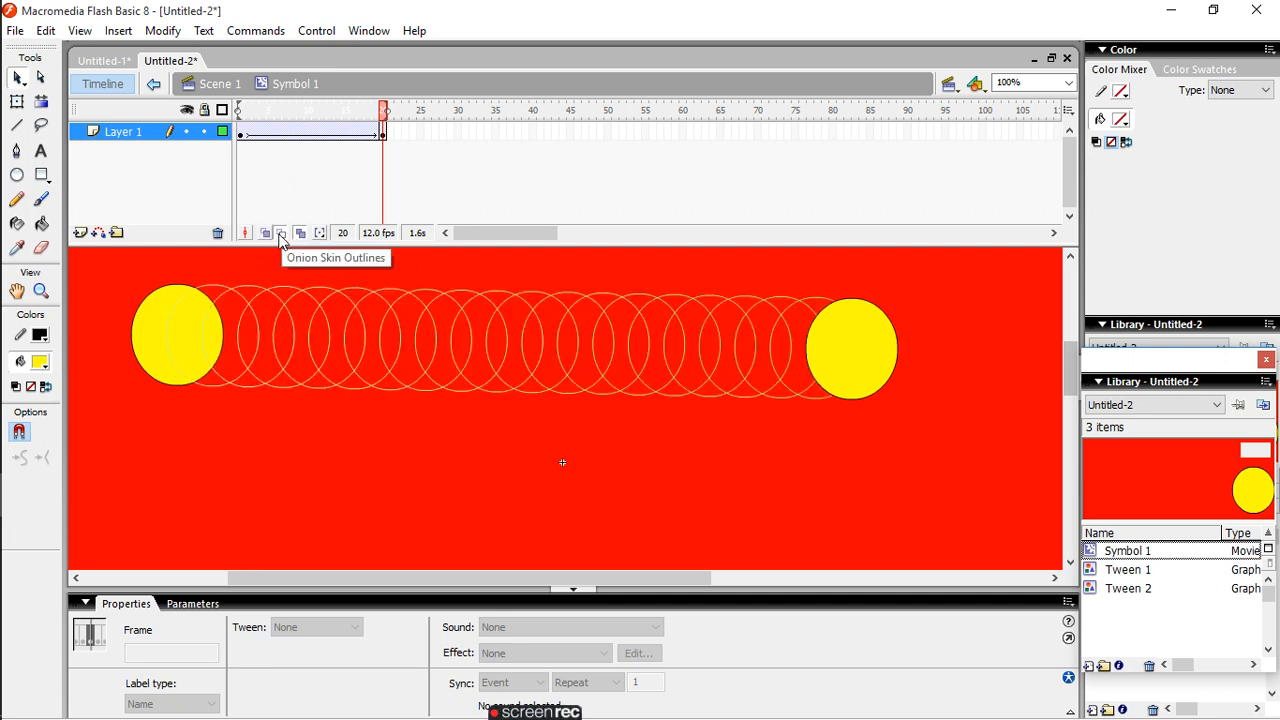
left_click(269, 234)
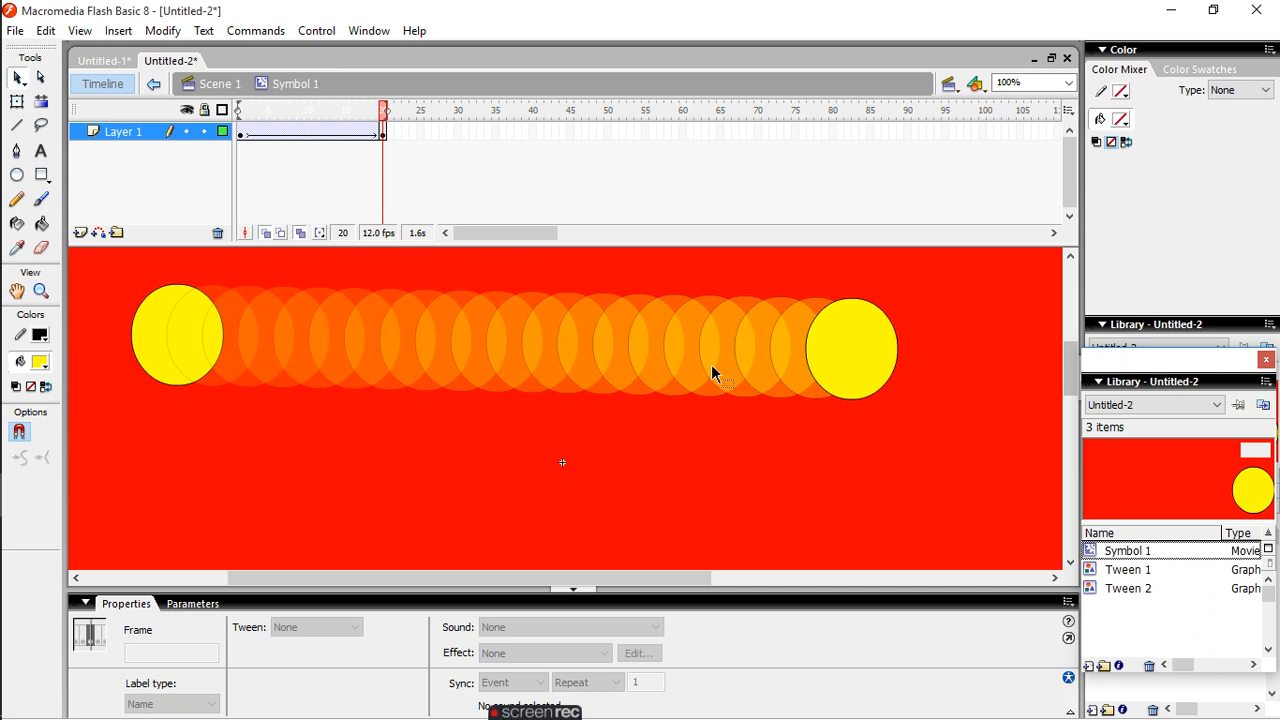
- Set the ease of the circle's motion tween to 1
left_click(291, 310)
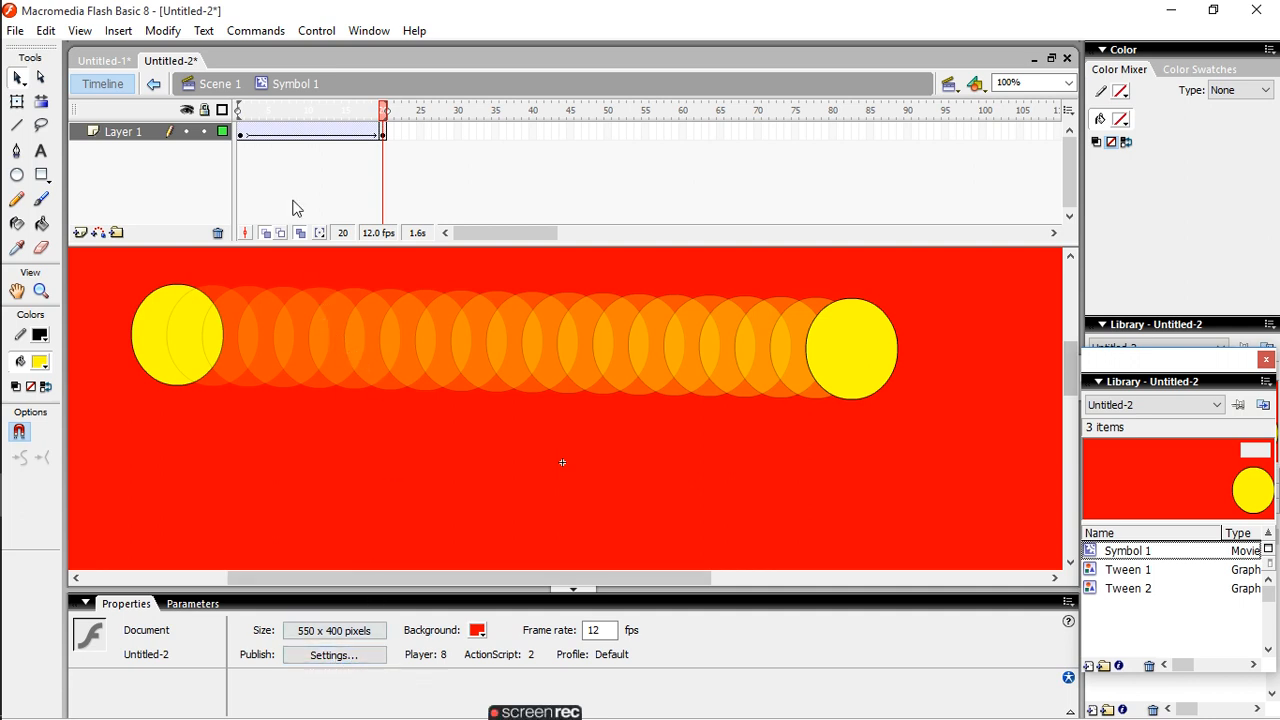
left_click(298, 131)
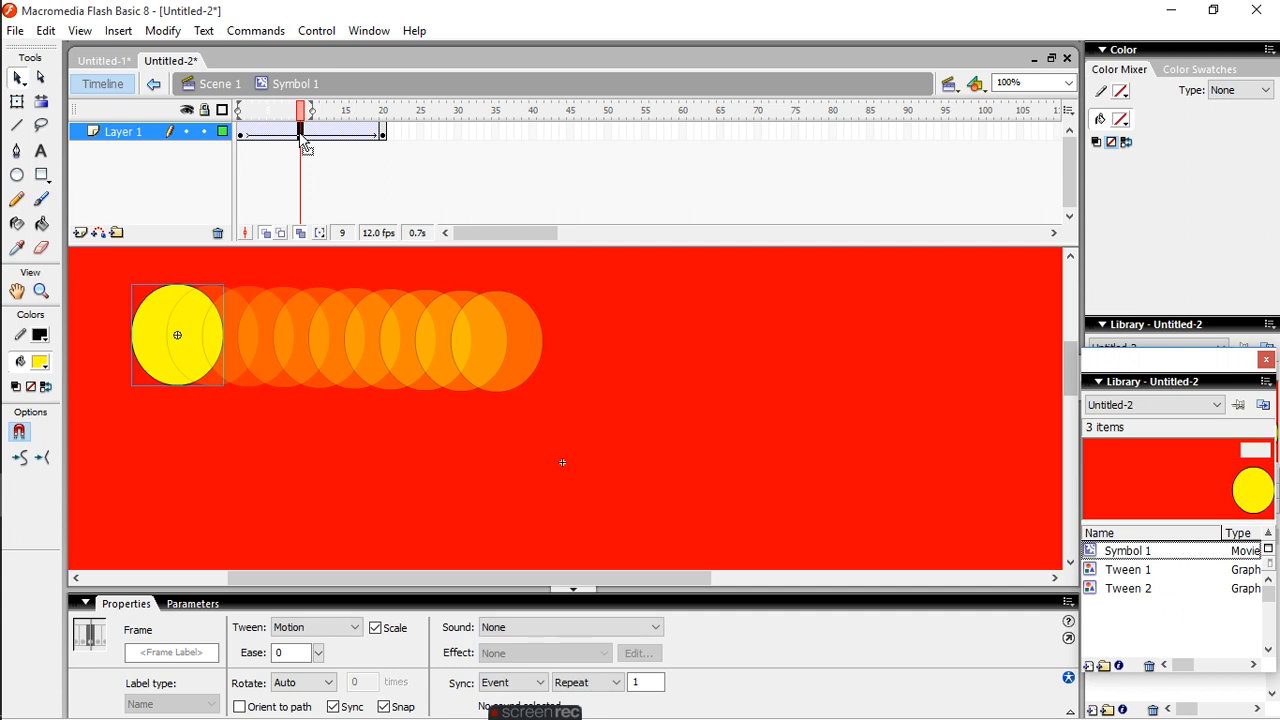
left_click(318, 652)
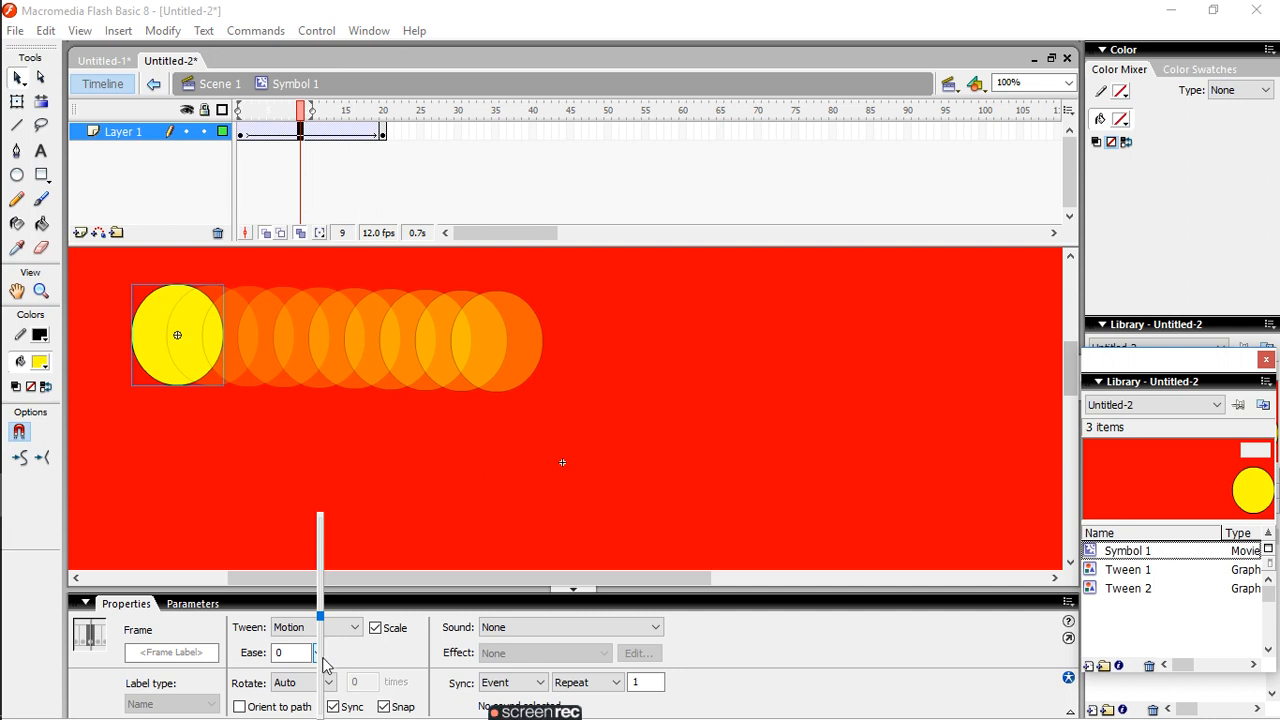
left_click(283, 653)
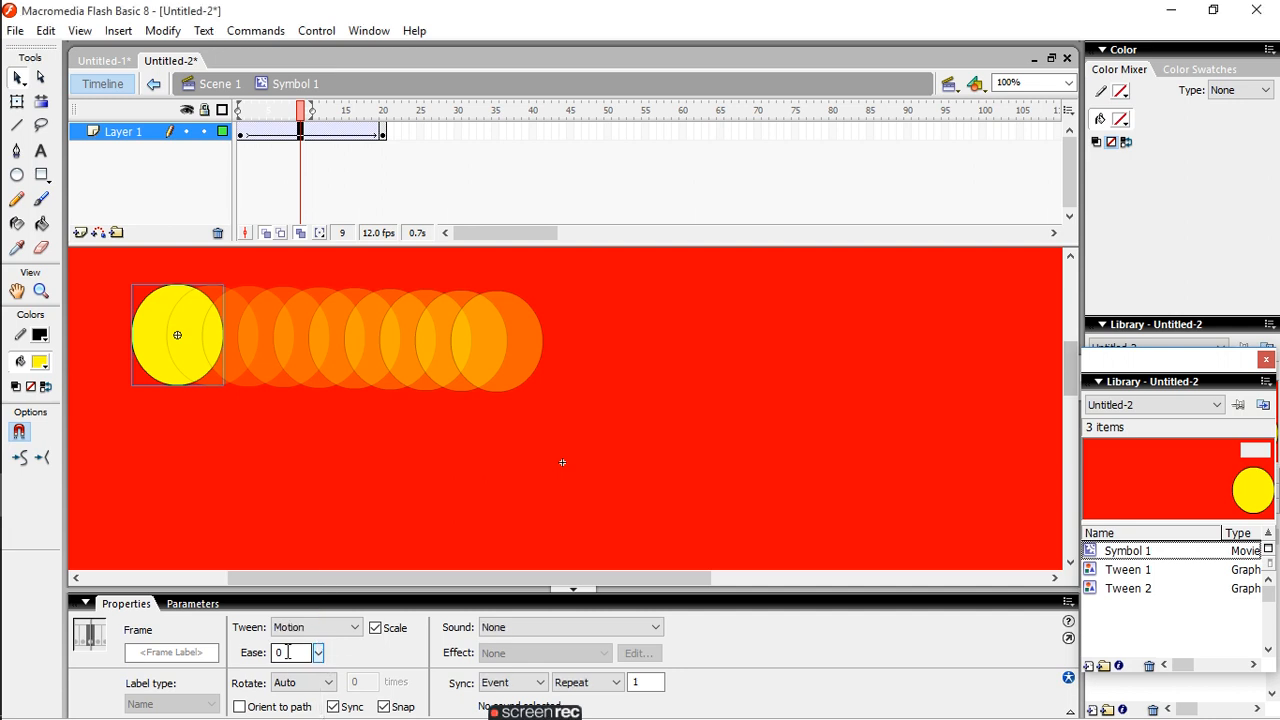
left_click_drag(283, 653, 262, 652)
type("1")
- Look through the available tween types and sound choices for the motion tween's frame without changing them
left_click(357, 630)
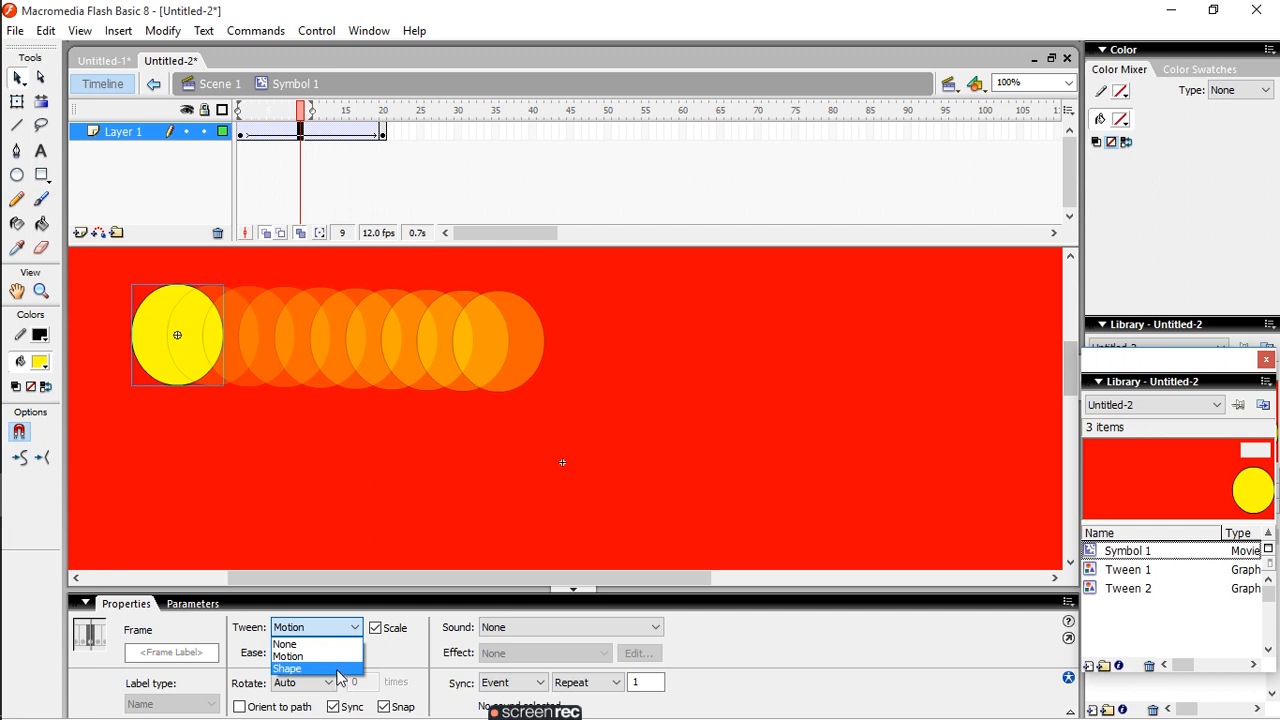
left_click(355, 630)
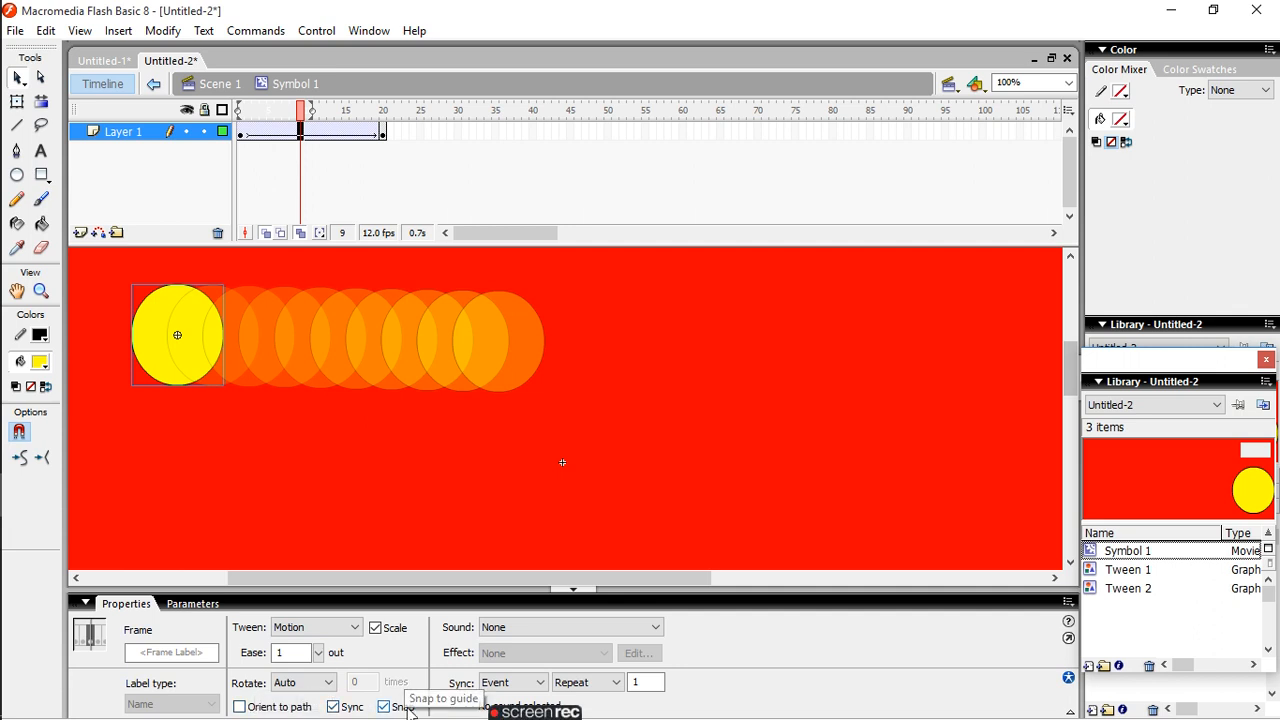
left_click(655, 627)
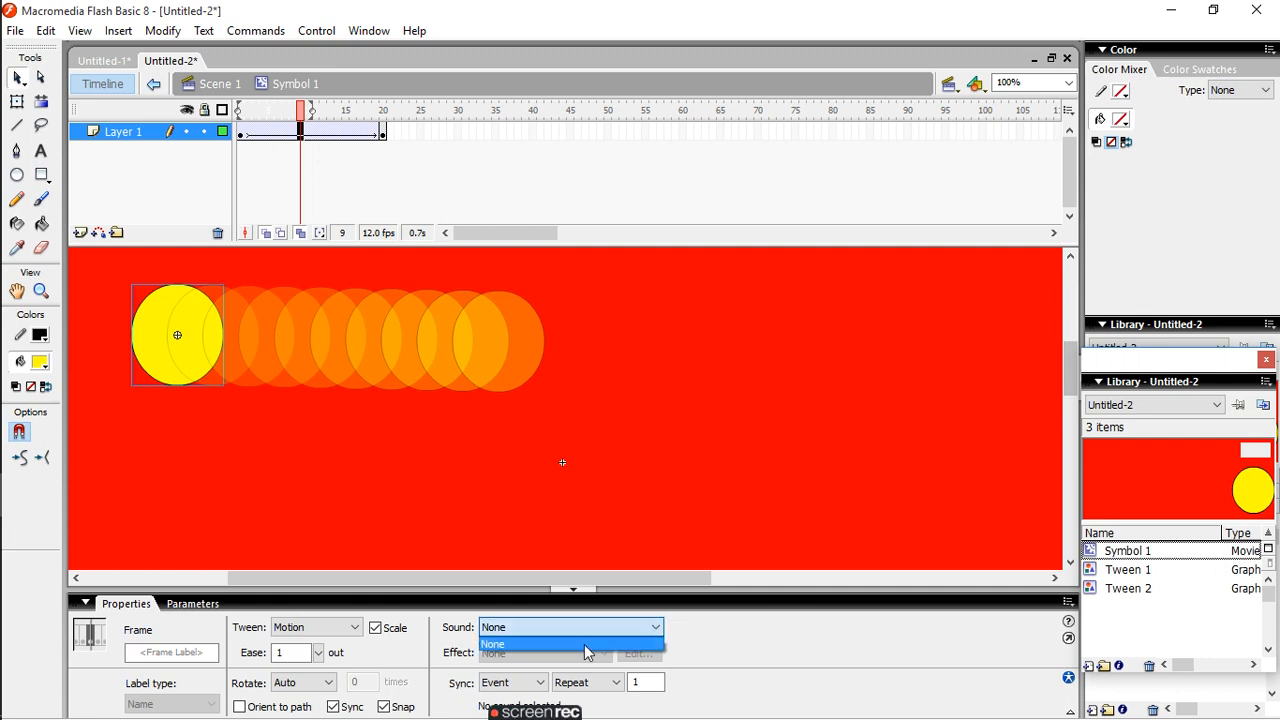
left_click(681, 663)
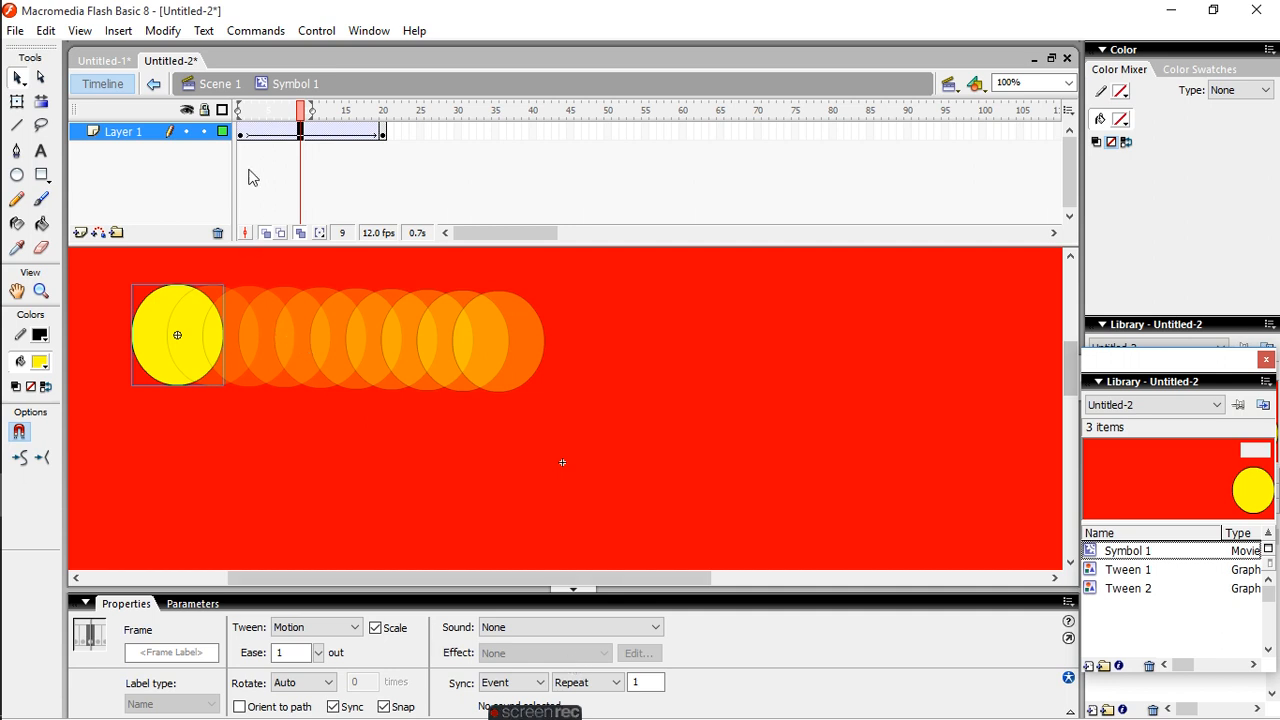
- On frame 1 of the tween, set the sound sync to Stream and its repeat count to 2
left_click(241, 133)
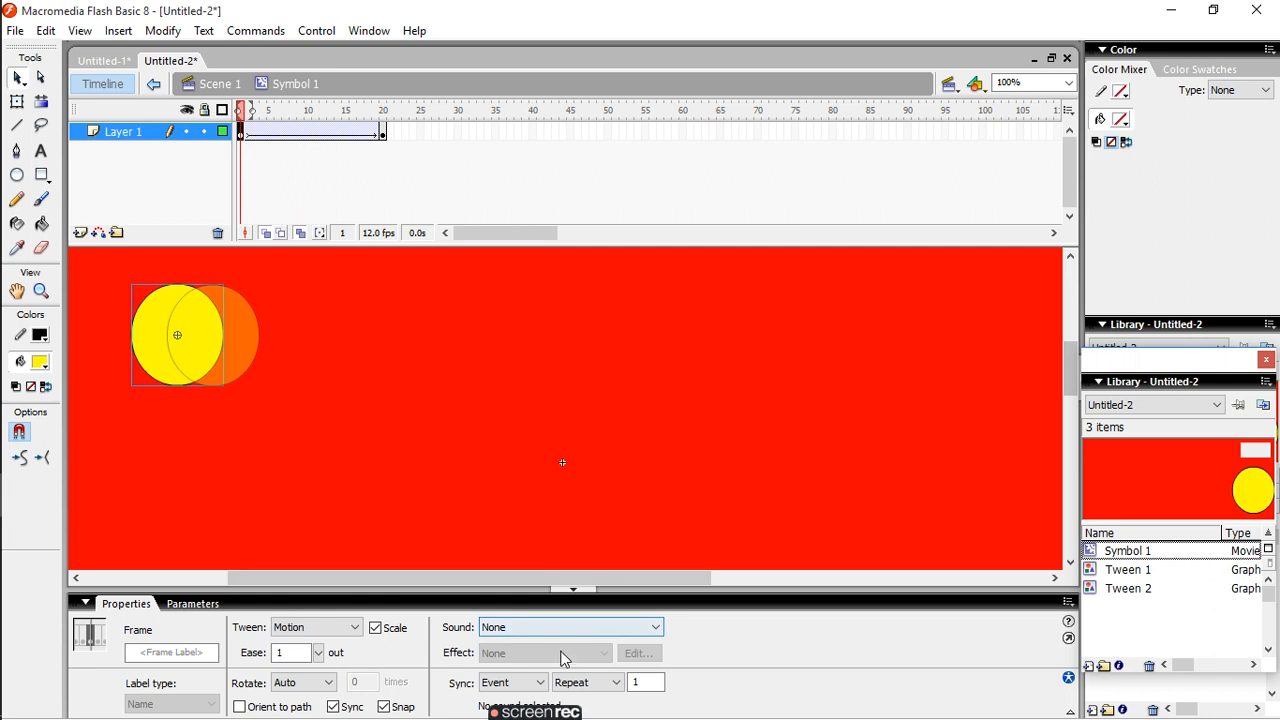
left_click(657, 628)
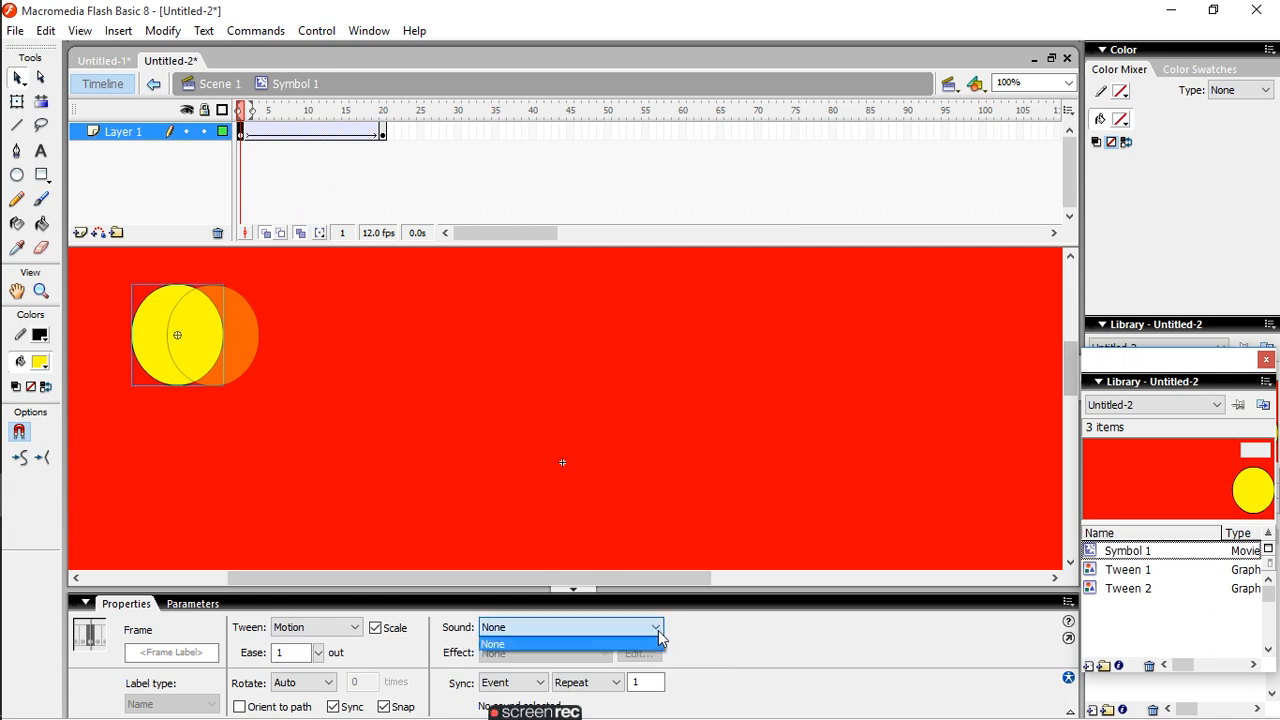
left_click(658, 634)
left_click(540, 685)
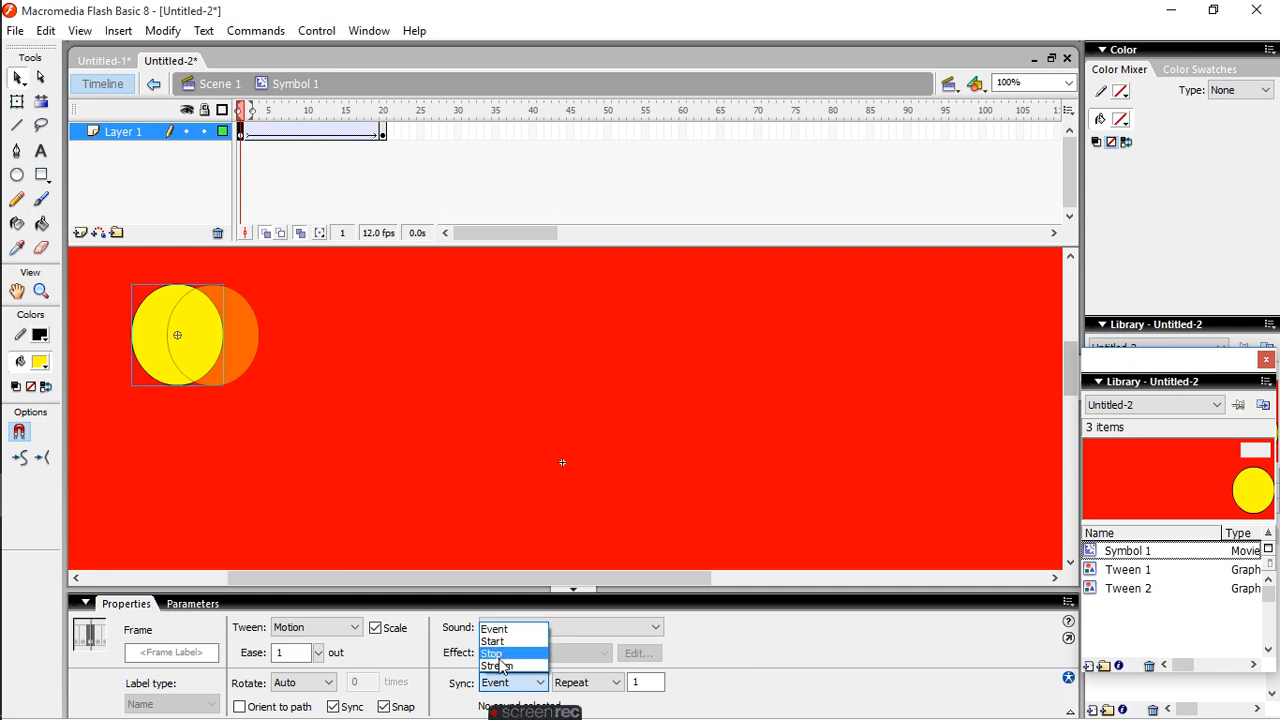
left_click(506, 666)
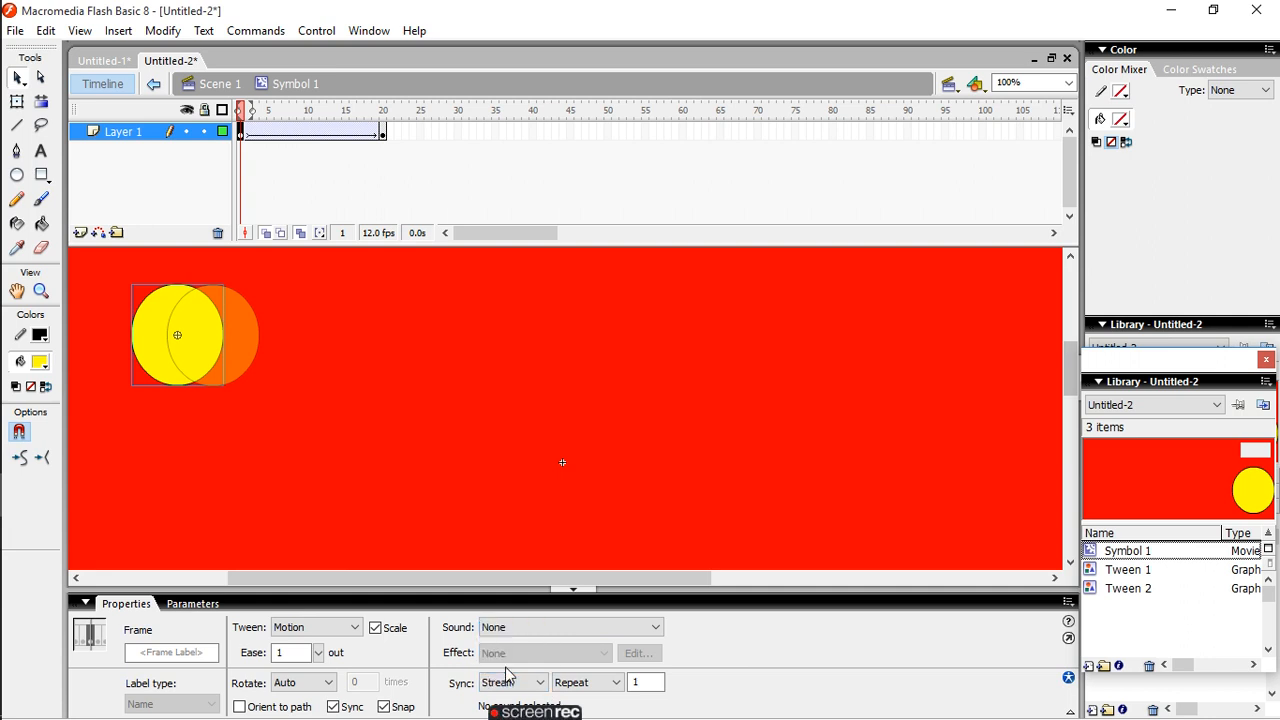
left_click(585, 683)
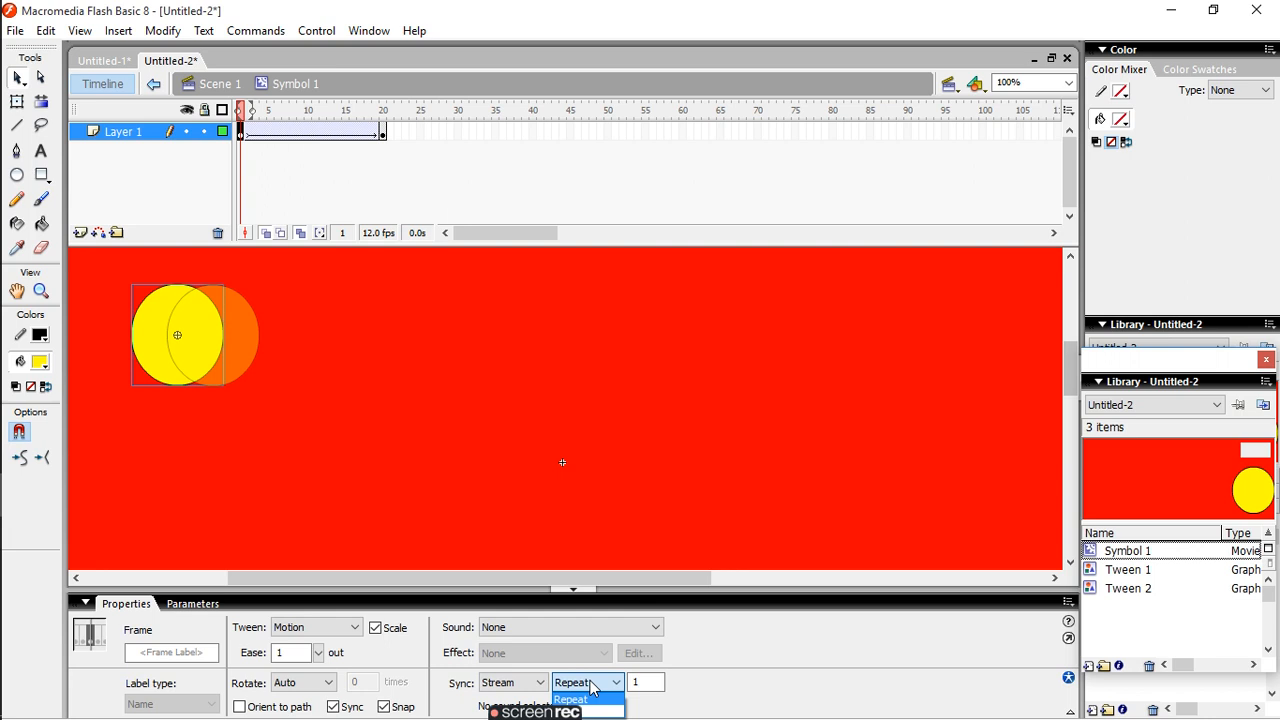
left_click(620, 690)
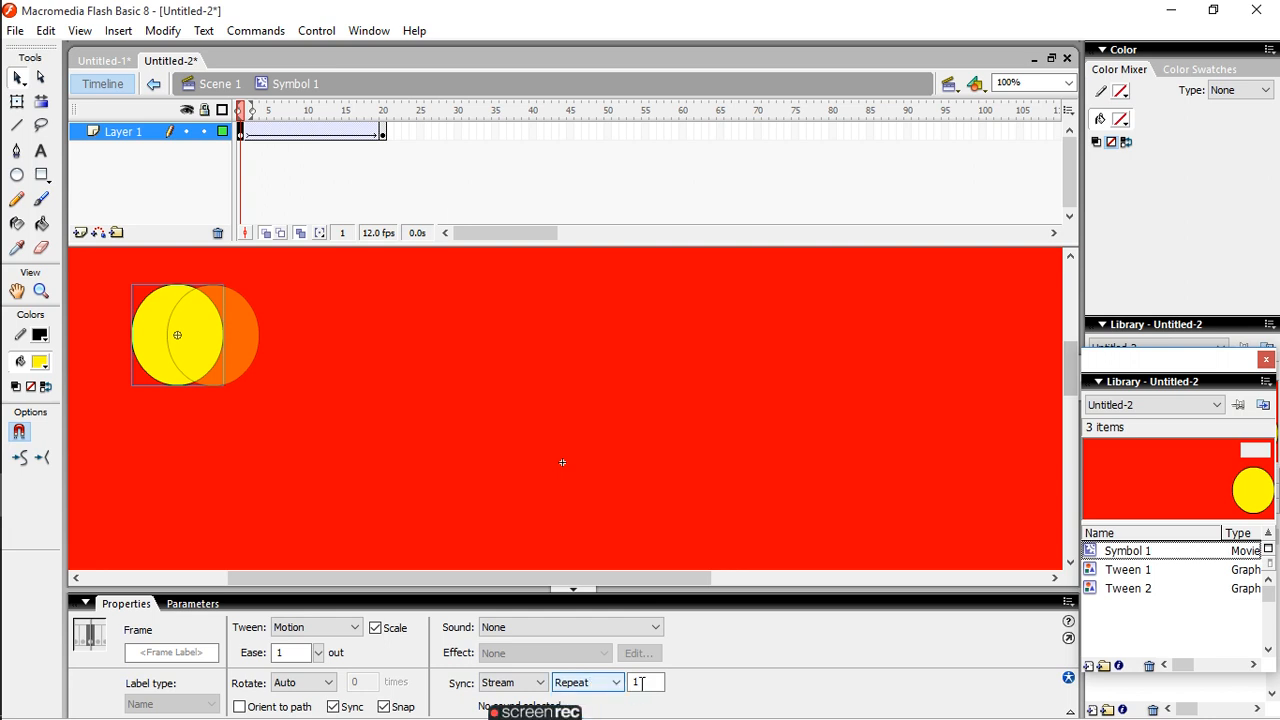
left_click(634, 686)
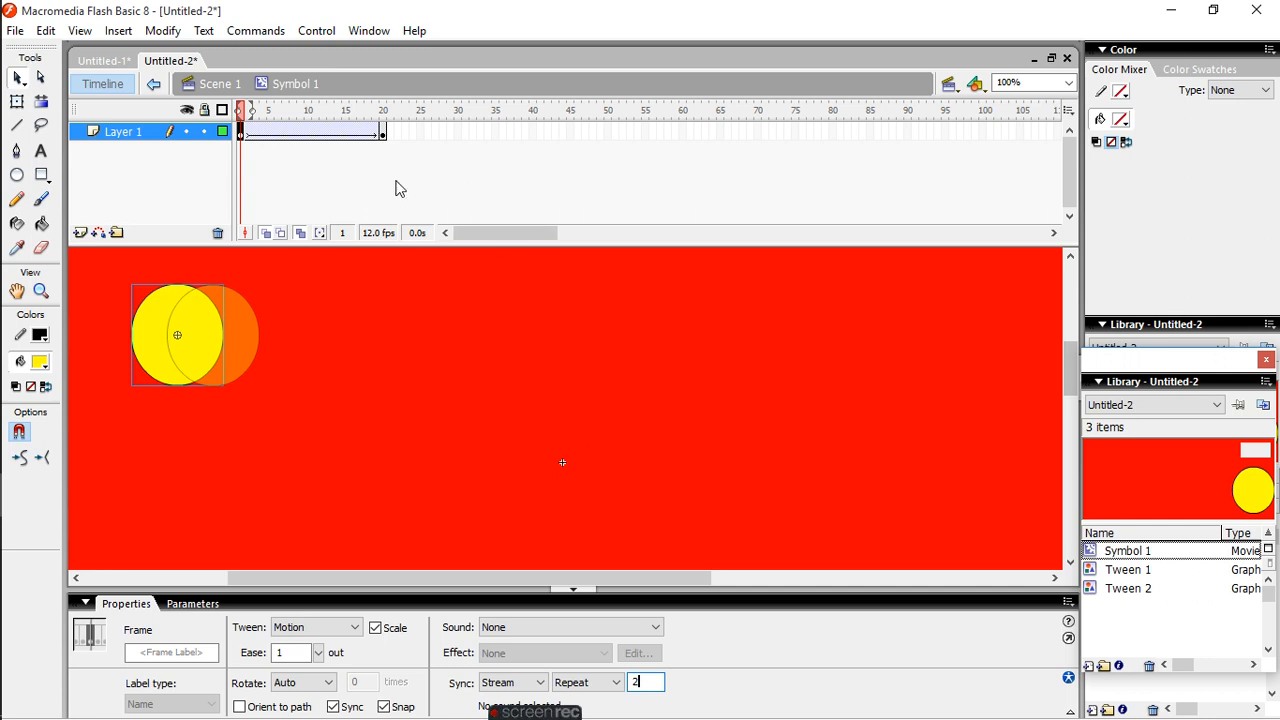
- Play the circle's motion tween twice to check it with the ease and sync settings
left_click(313, 31)
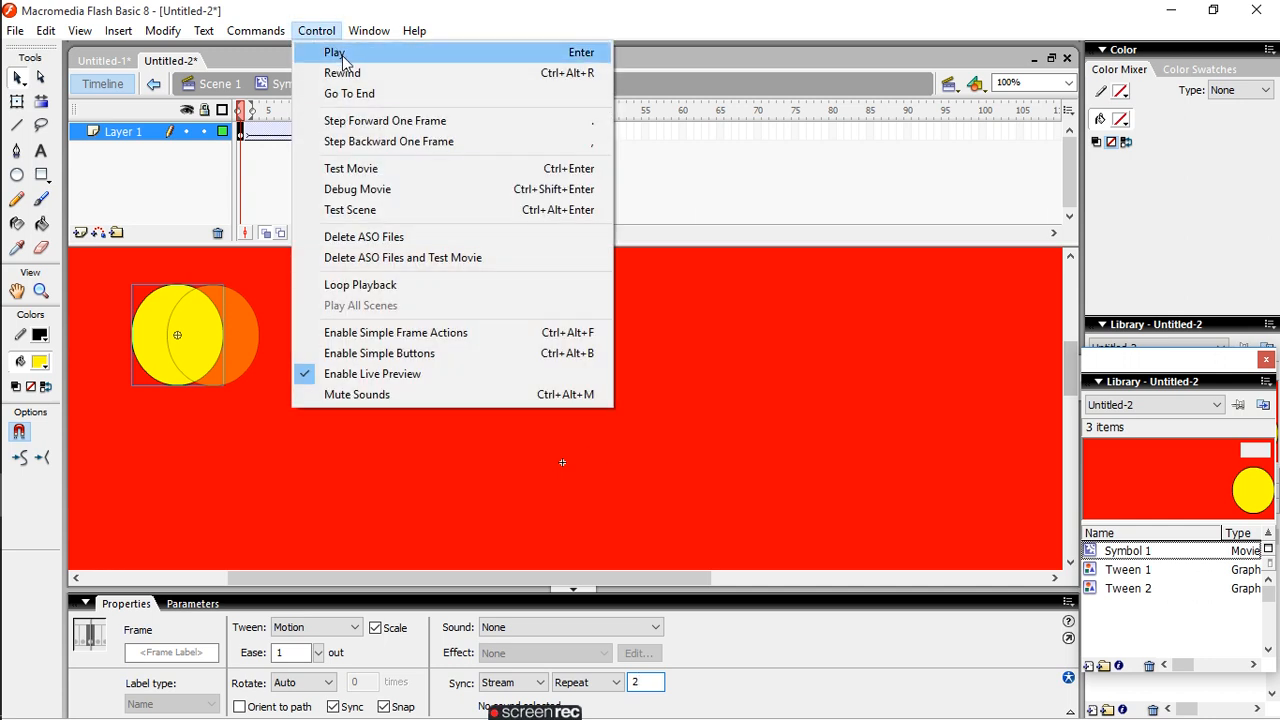
left_click(342, 55)
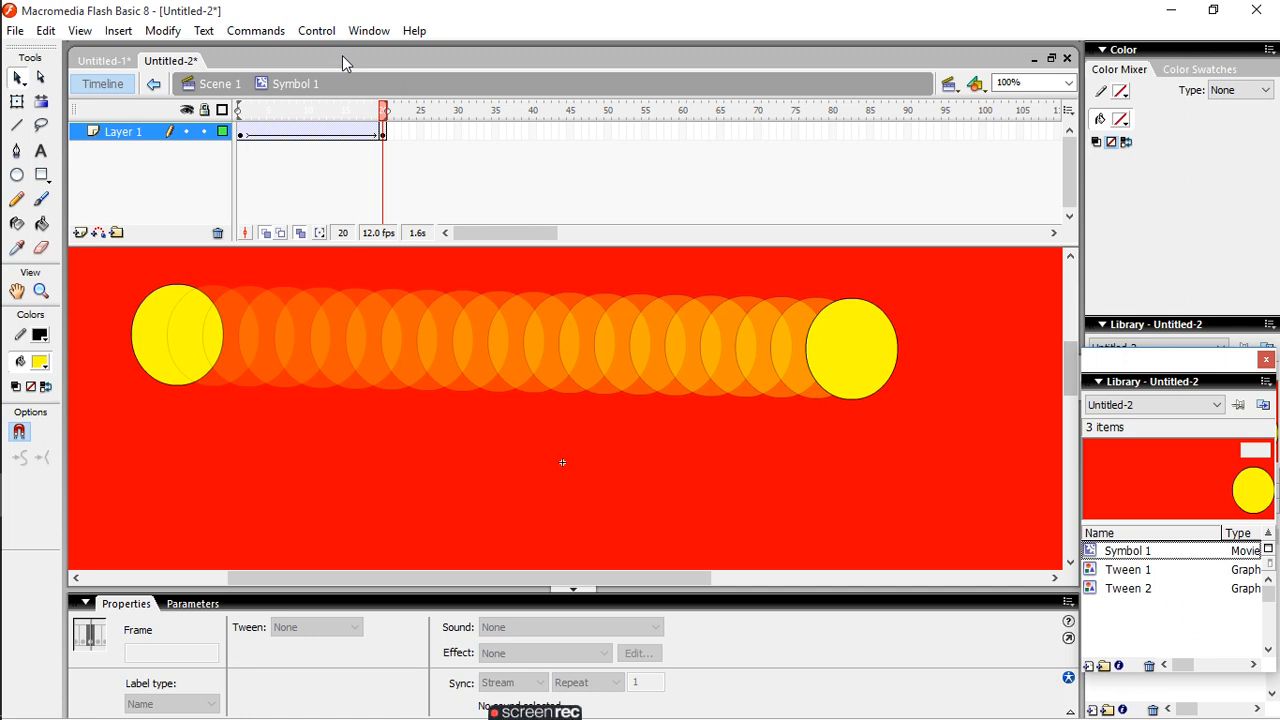
left_click(318, 28)
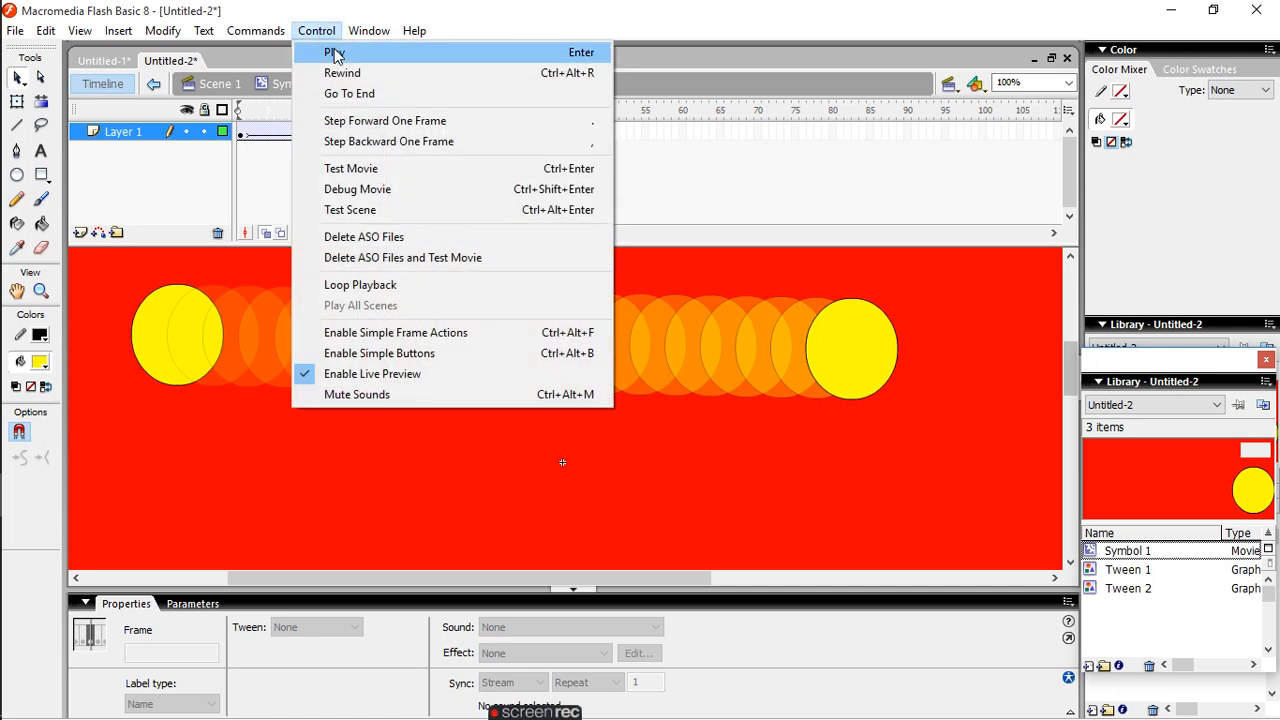
left_click(336, 55)
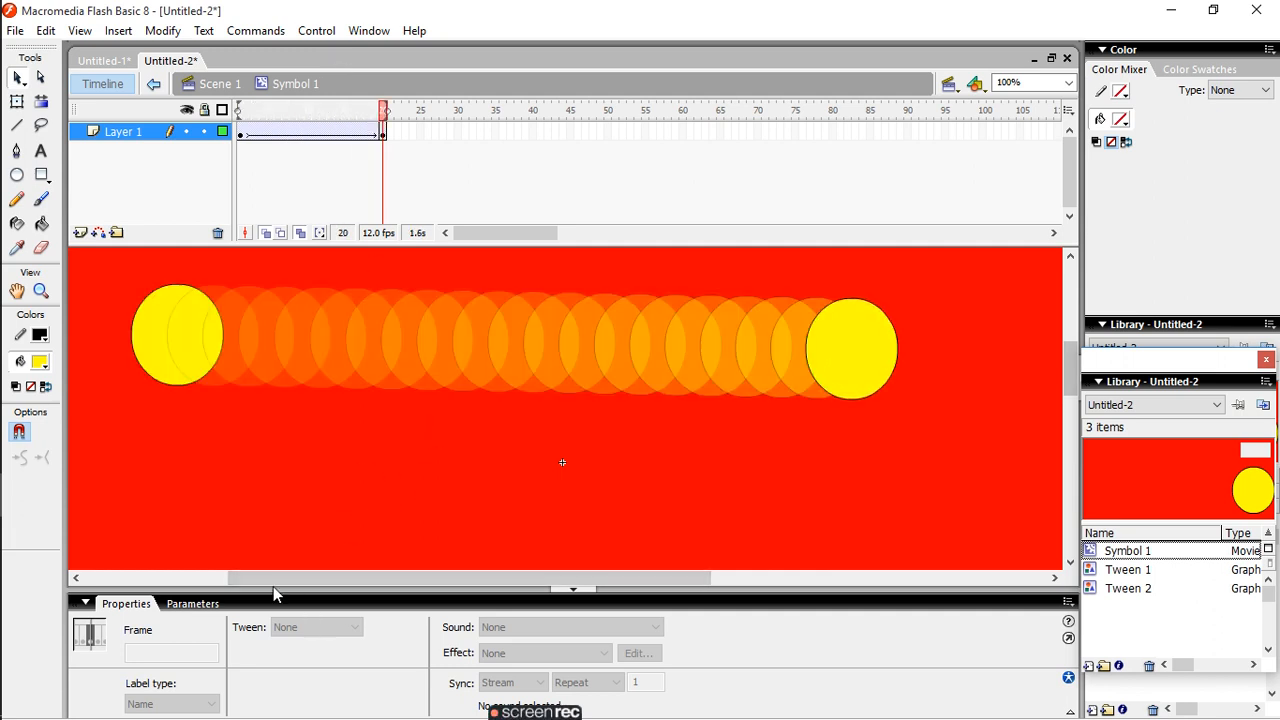
- Try CCW and CW rotation on the tween starting at frame 1, and play it with CW
left_click(171, 332)
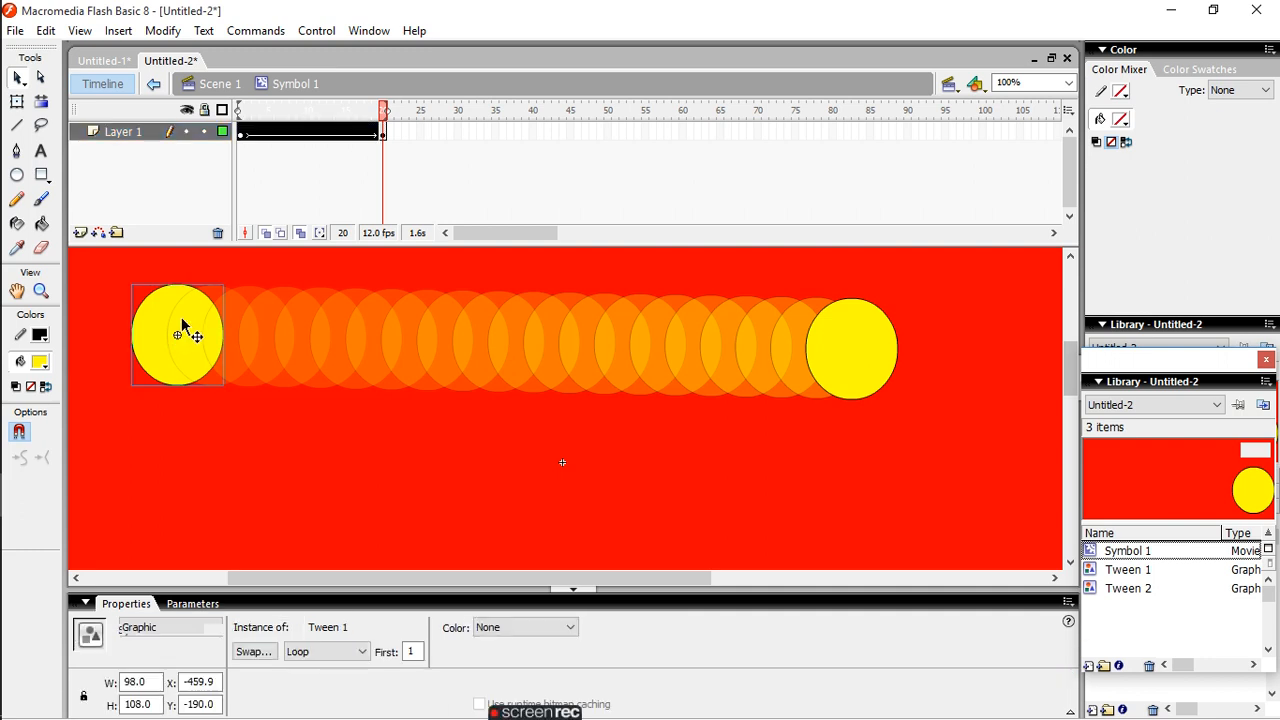
left_click(243, 136)
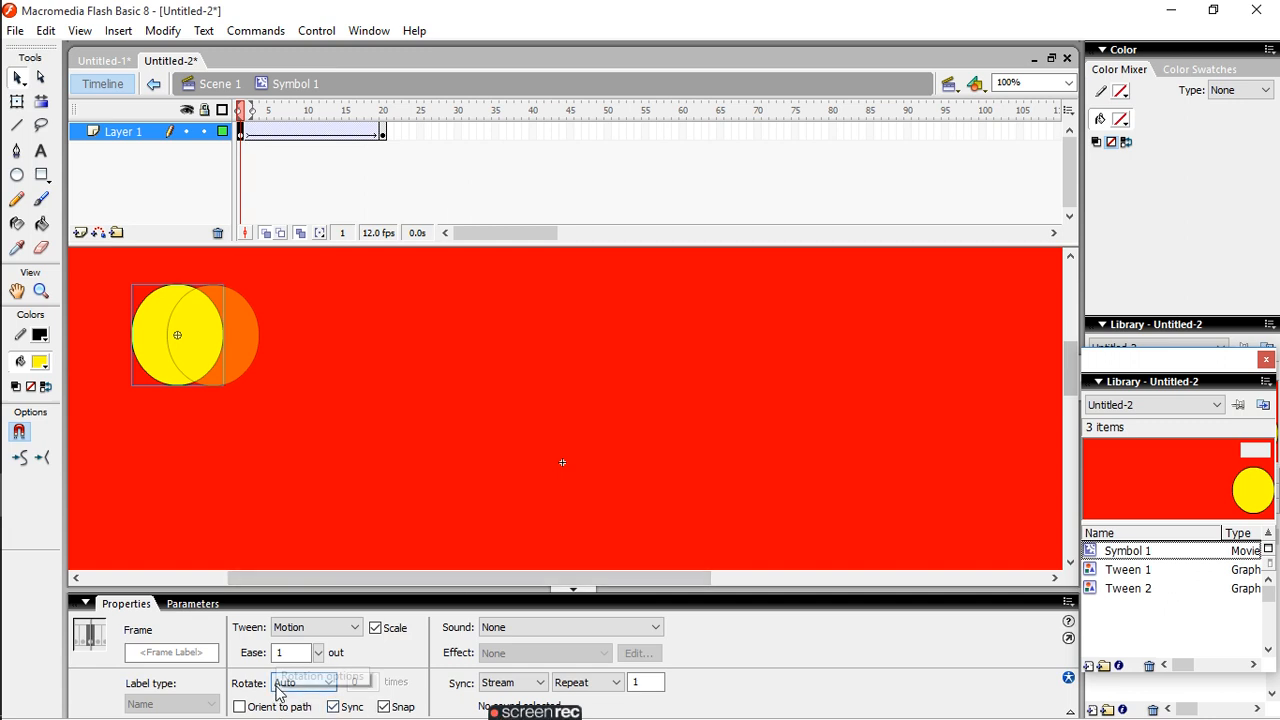
left_click(315, 682)
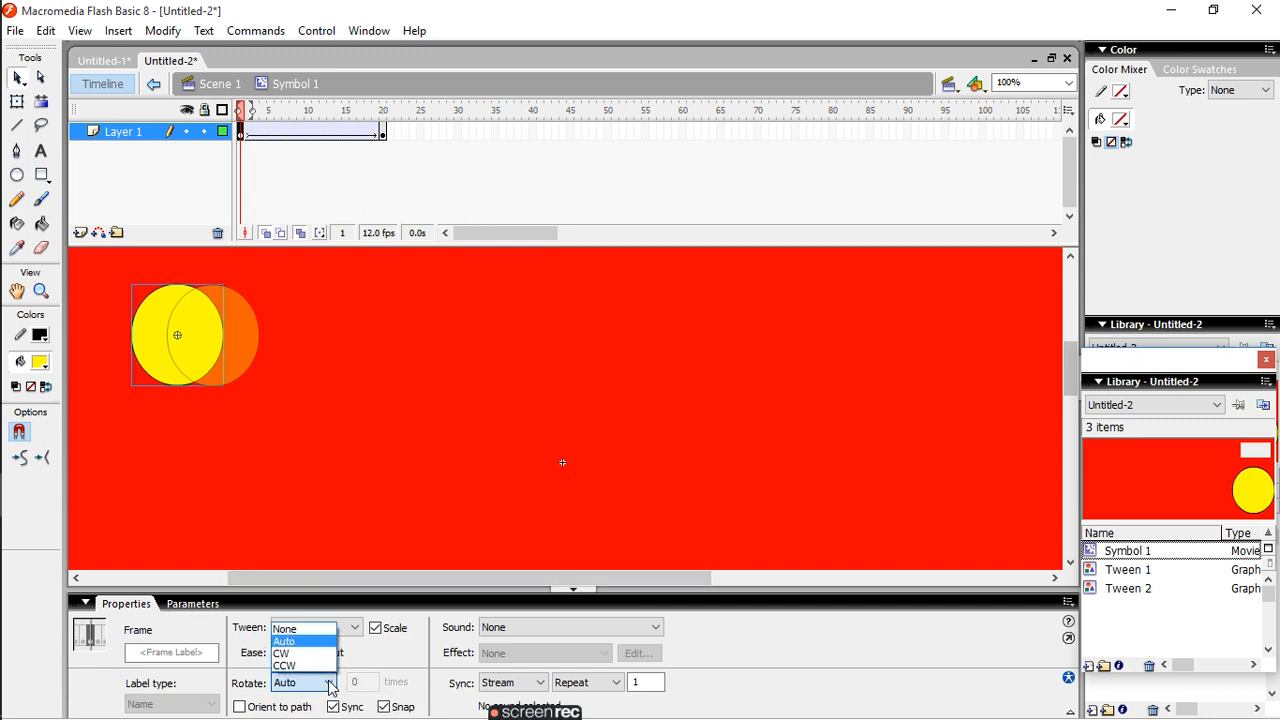
left_click(288, 666)
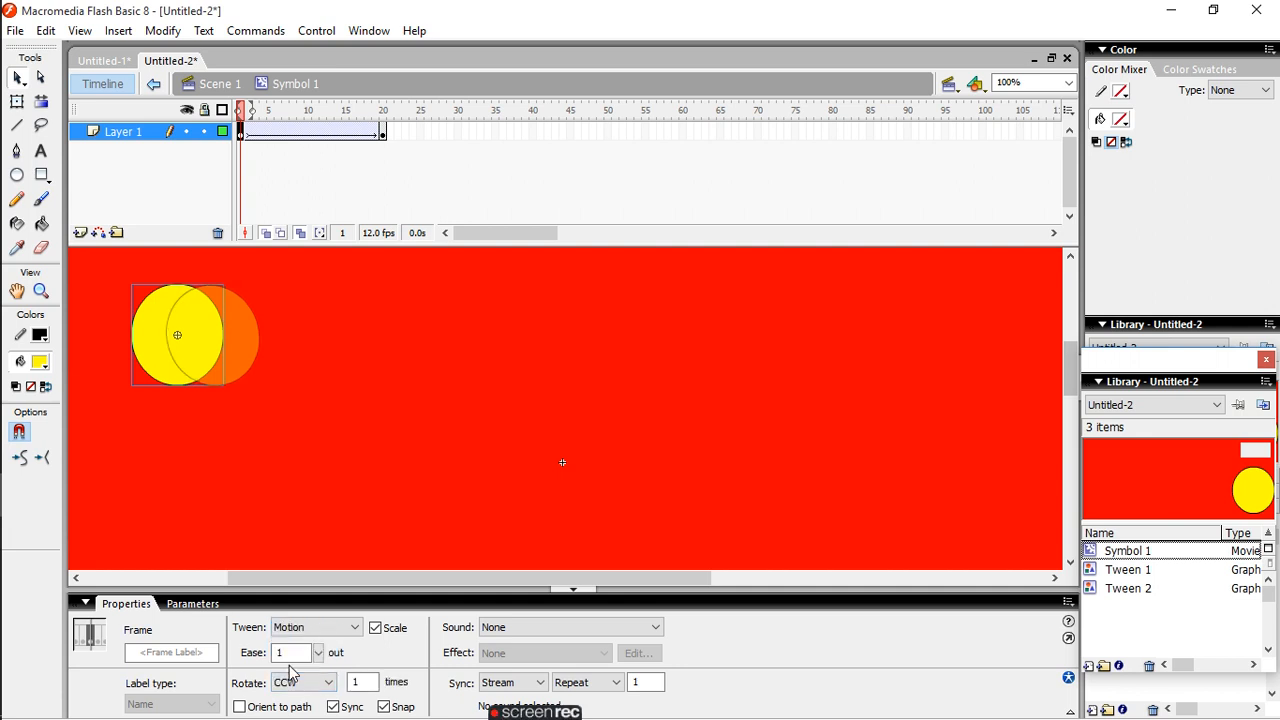
left_click(329, 684)
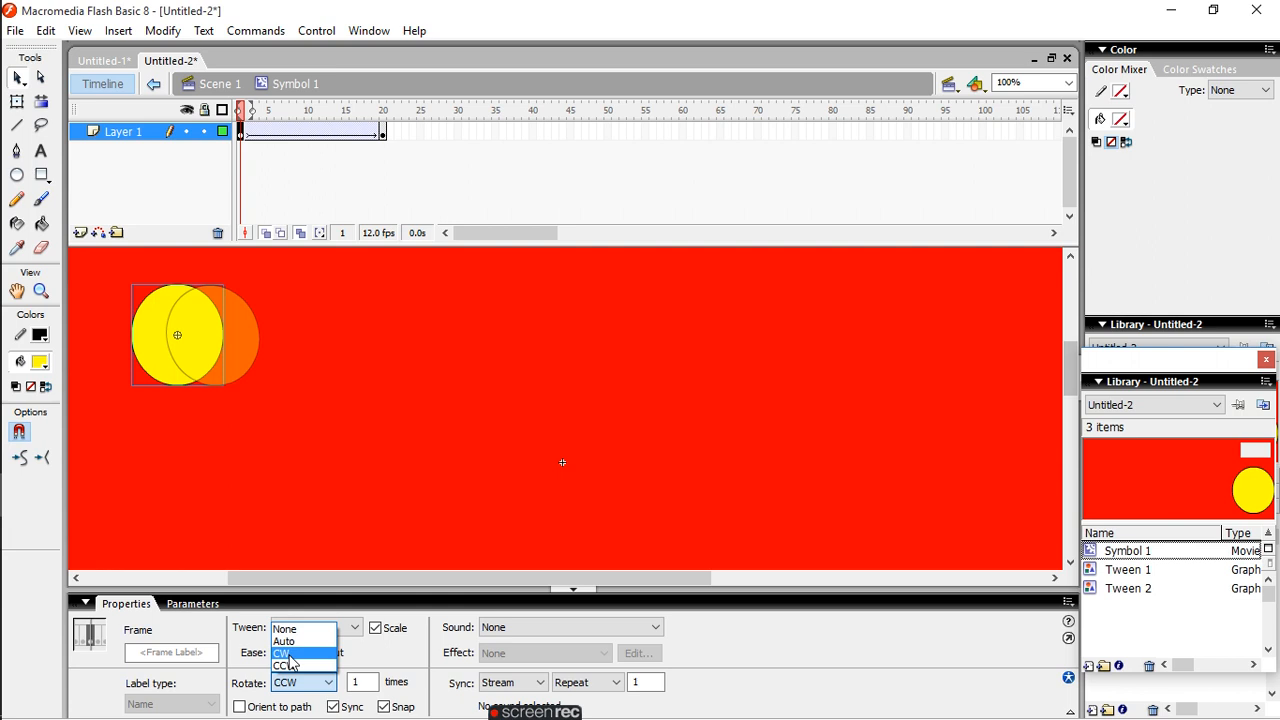
left_click(284, 653)
left_click(316, 31)
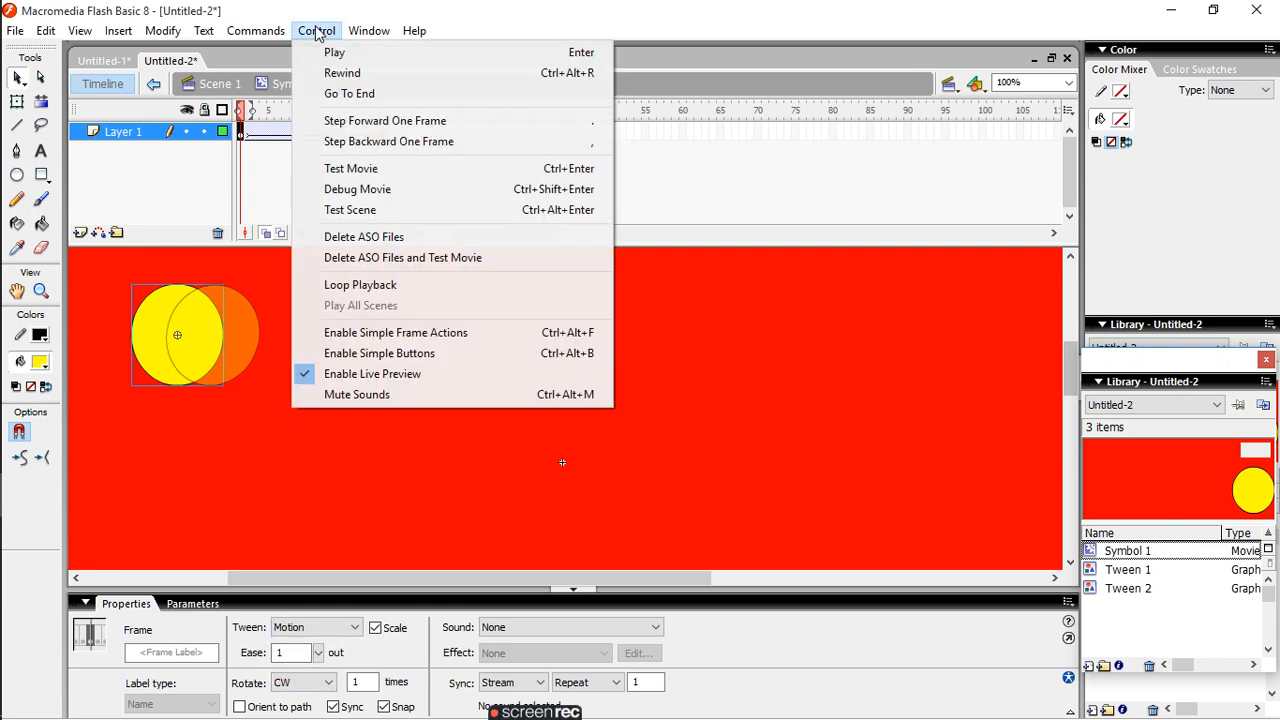
left_click(331, 45)
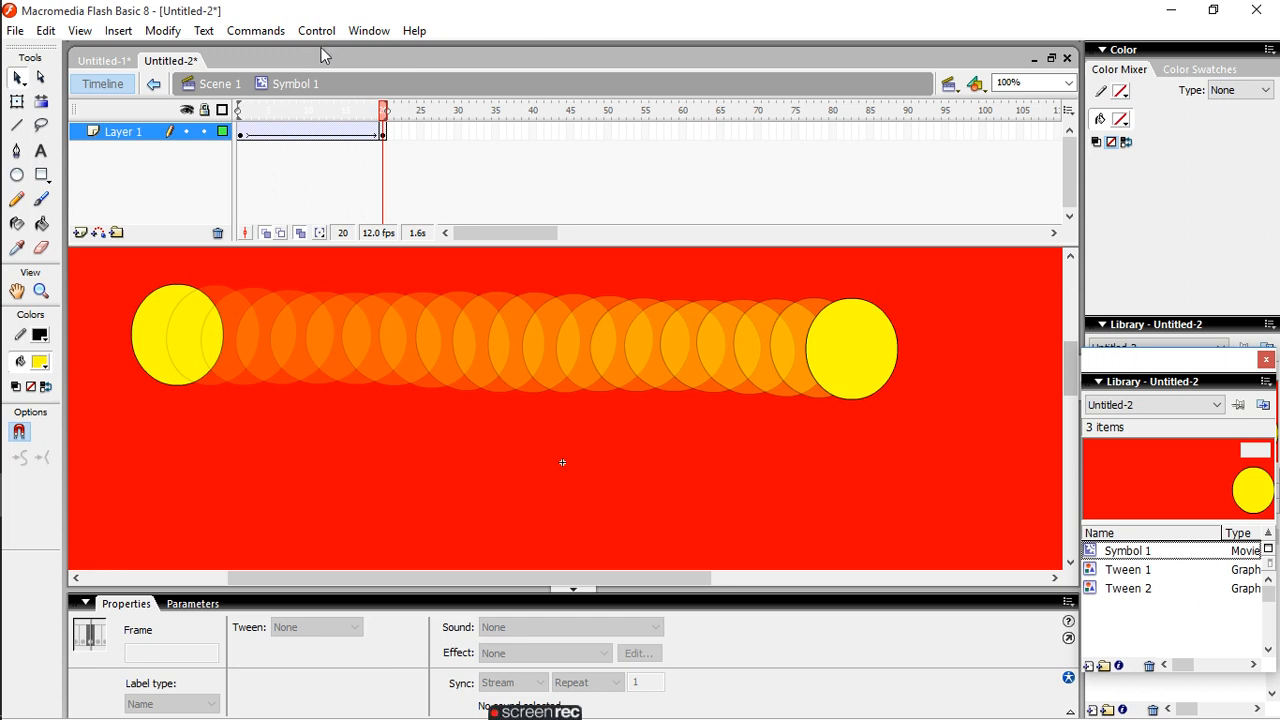
- Set the tween's rotation at frame 1 to CCW and play the animation
left_click(176, 336)
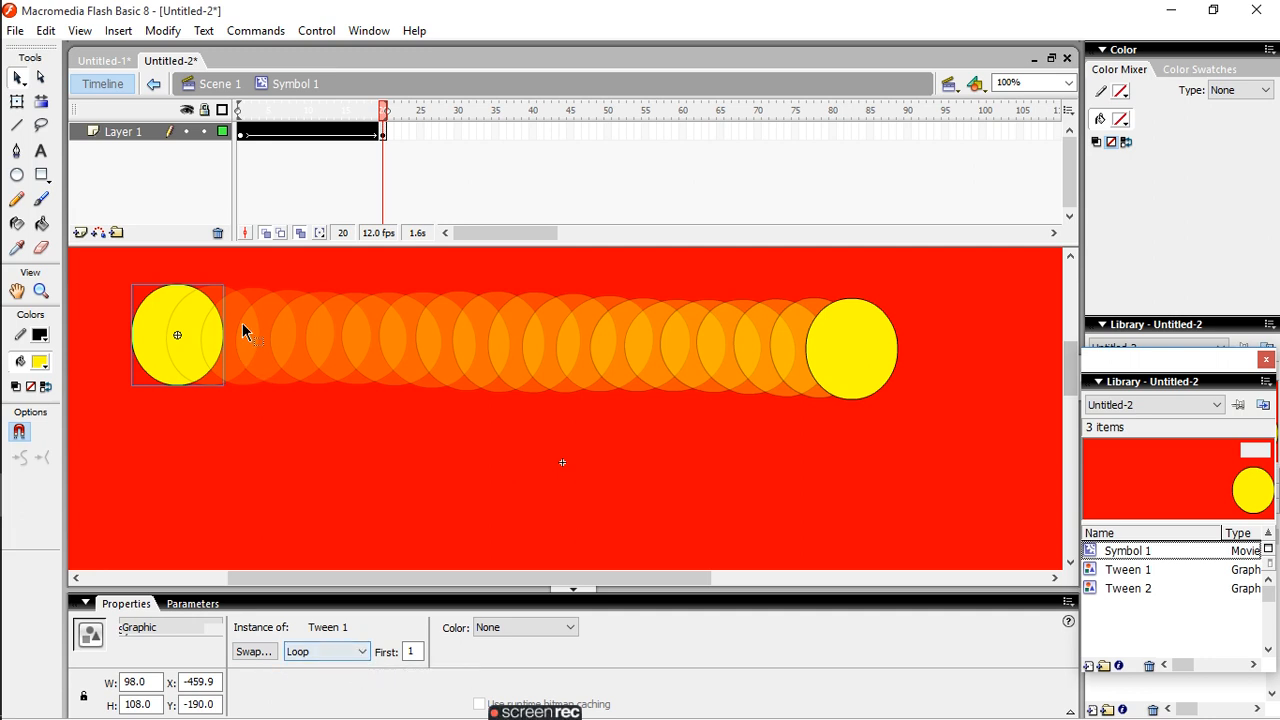
left_click(316, 31)
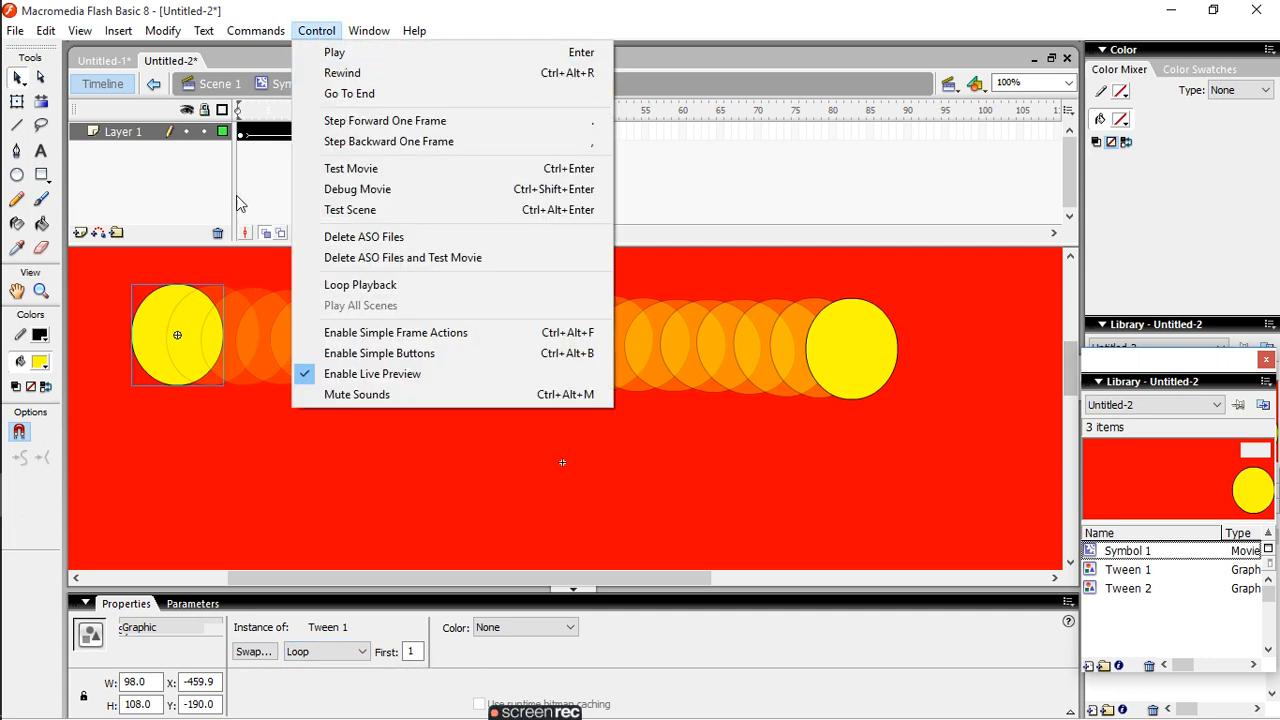
left_click(243, 150)
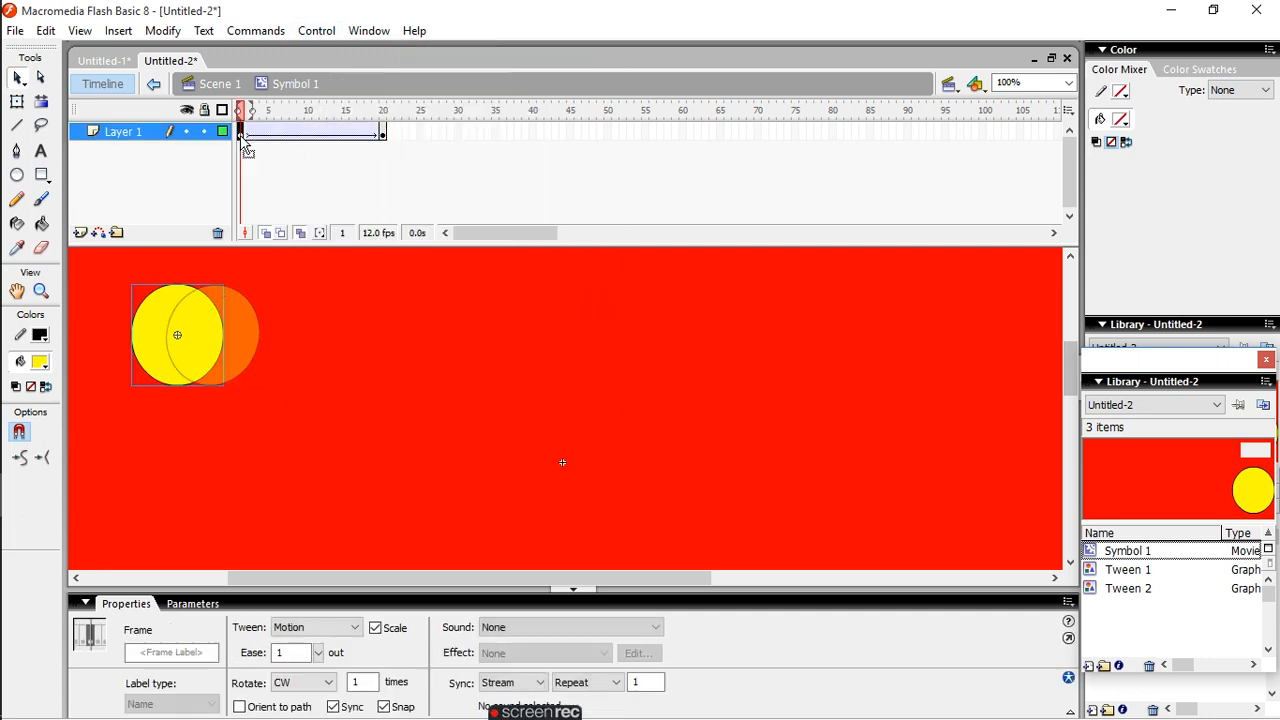
left_click(330, 686)
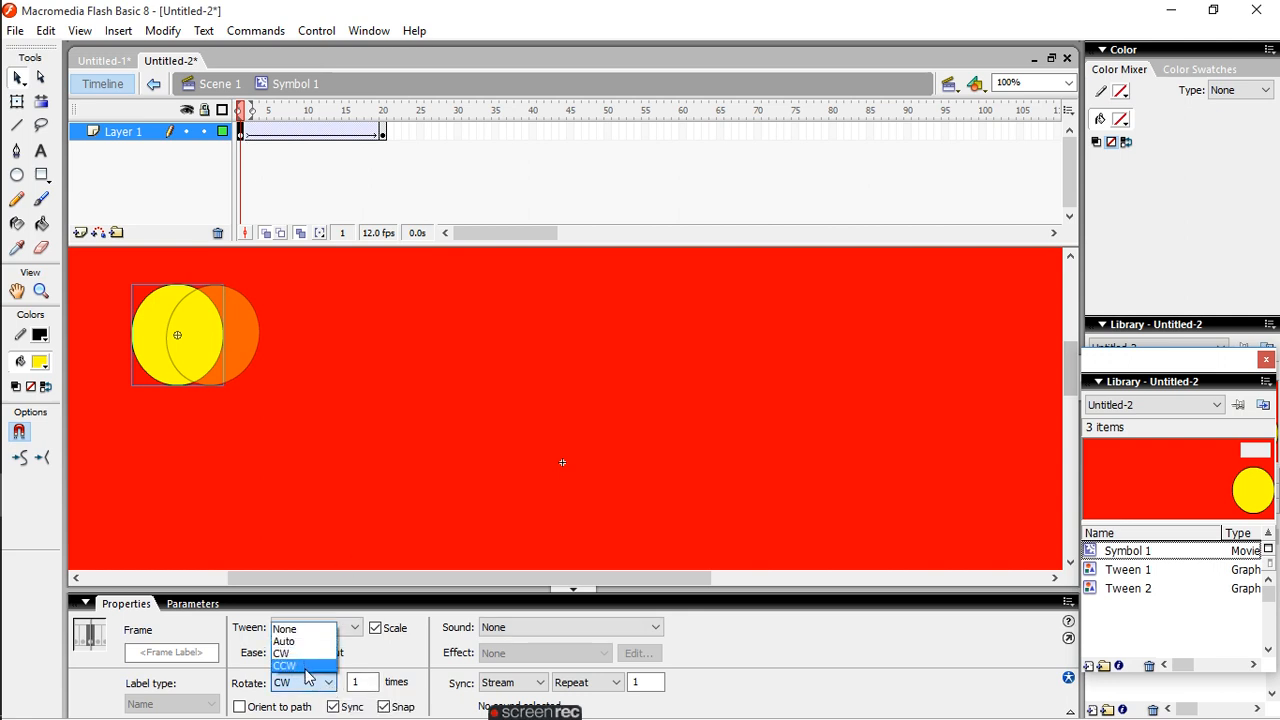
left_click(304, 667)
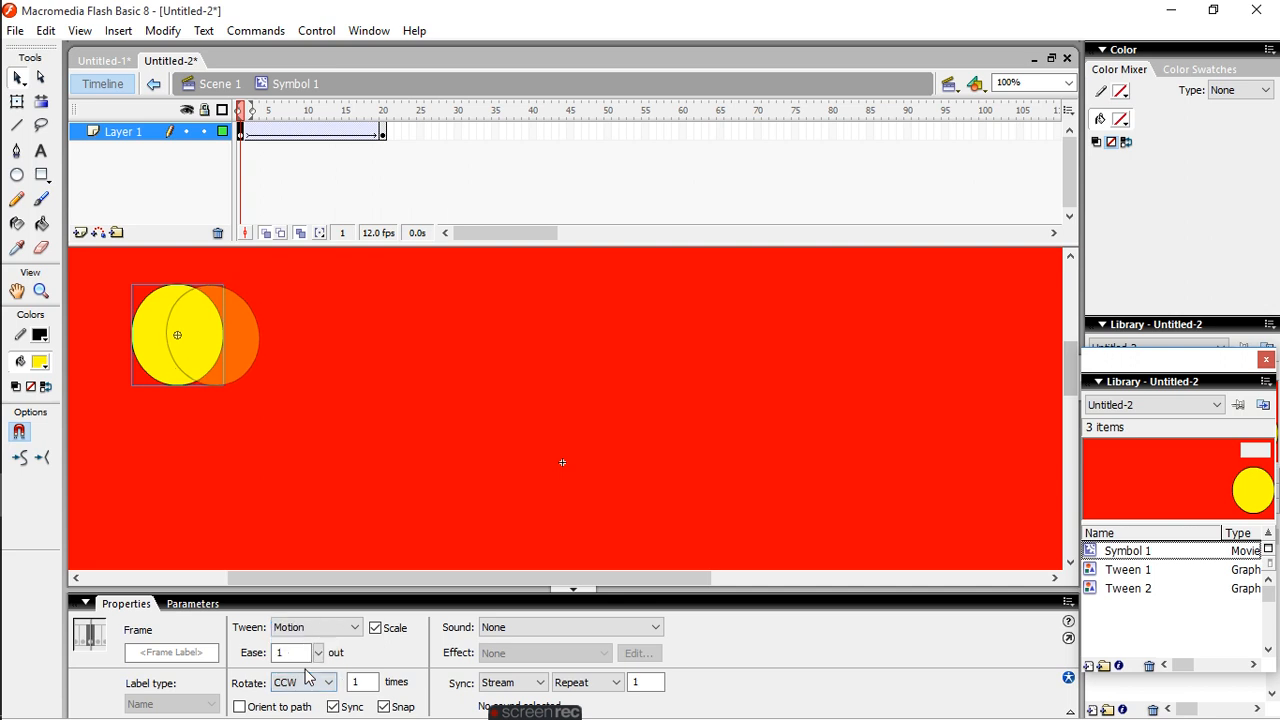
left_click(318, 30)
left_click(337, 49)
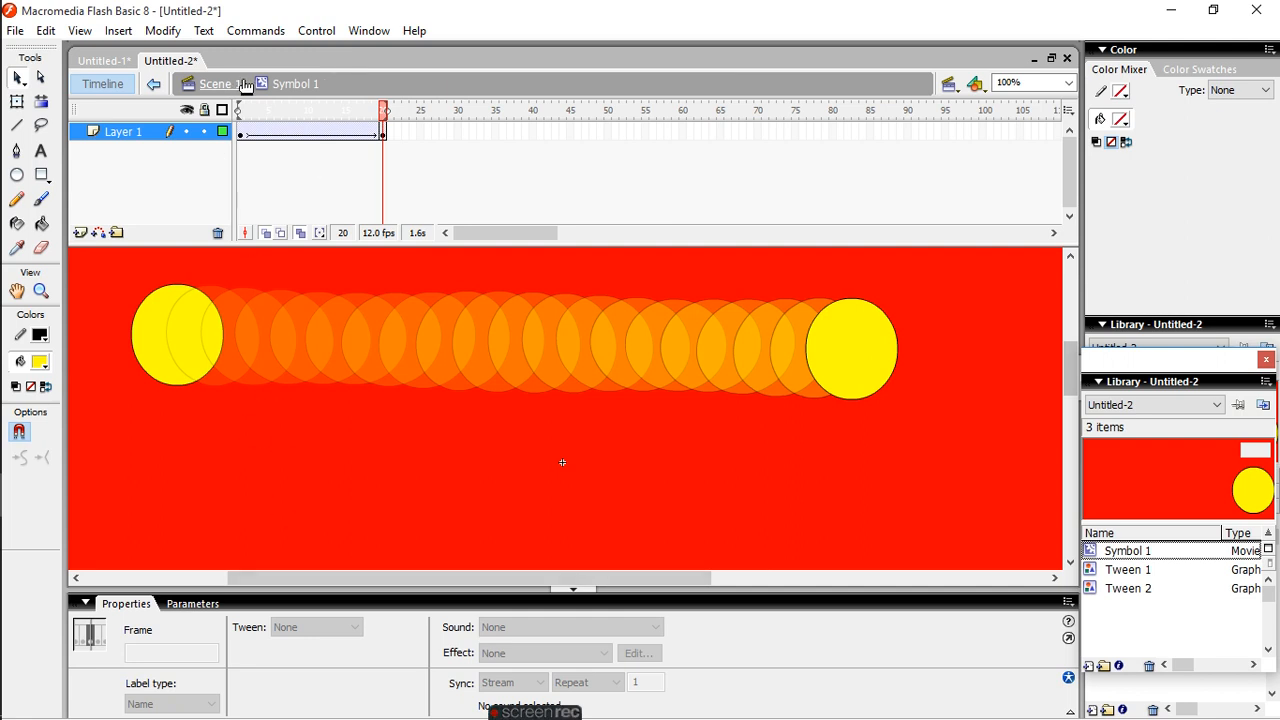
left_click(241, 134)
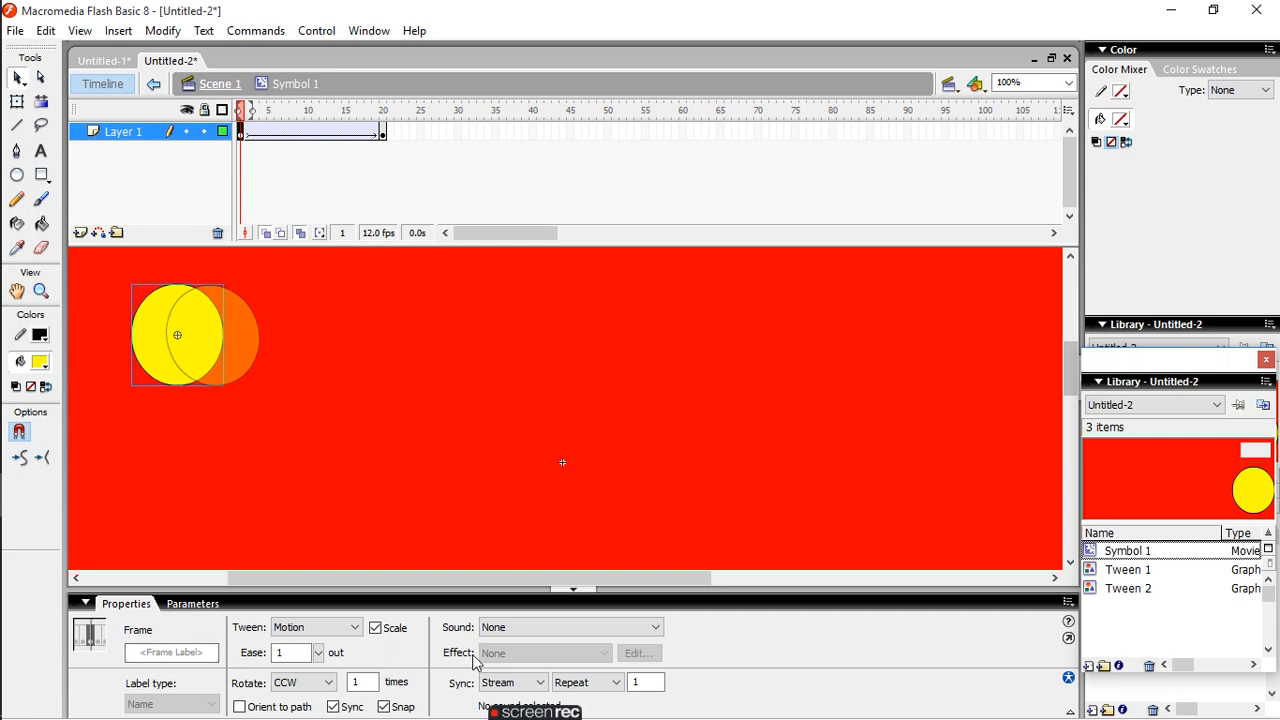
mouse_move(534, 711)
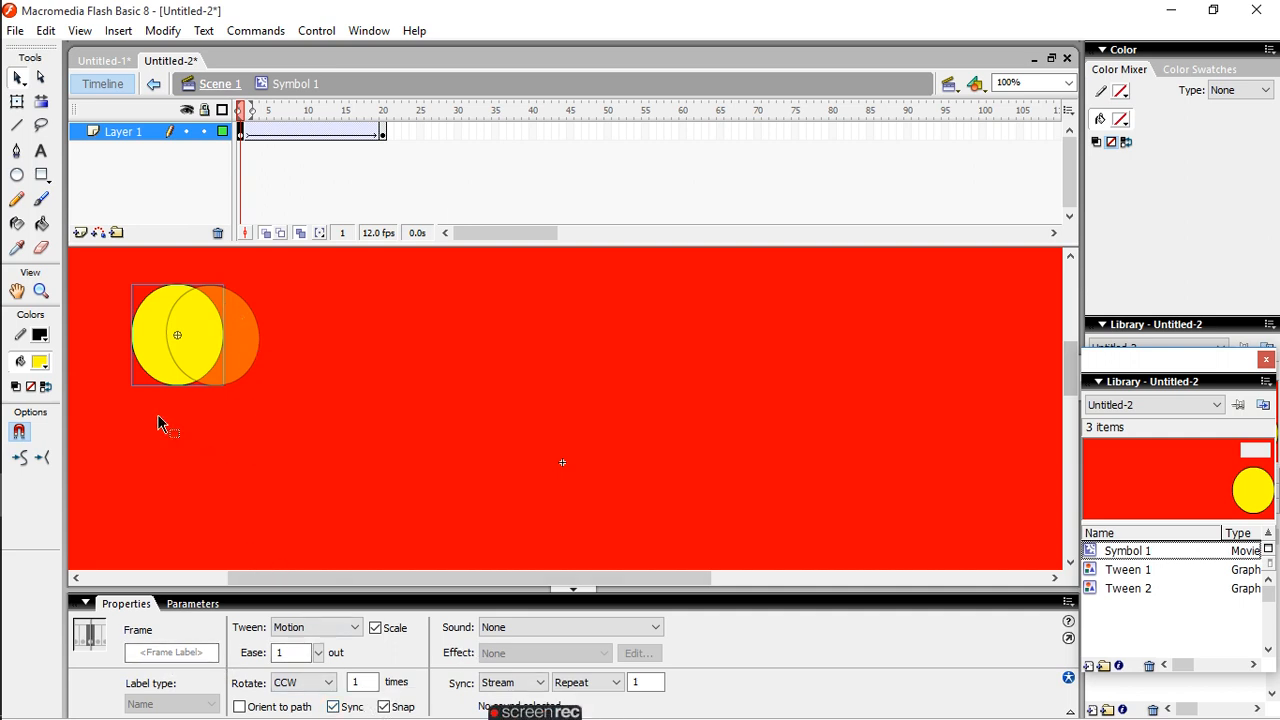
left_click(46, 32)
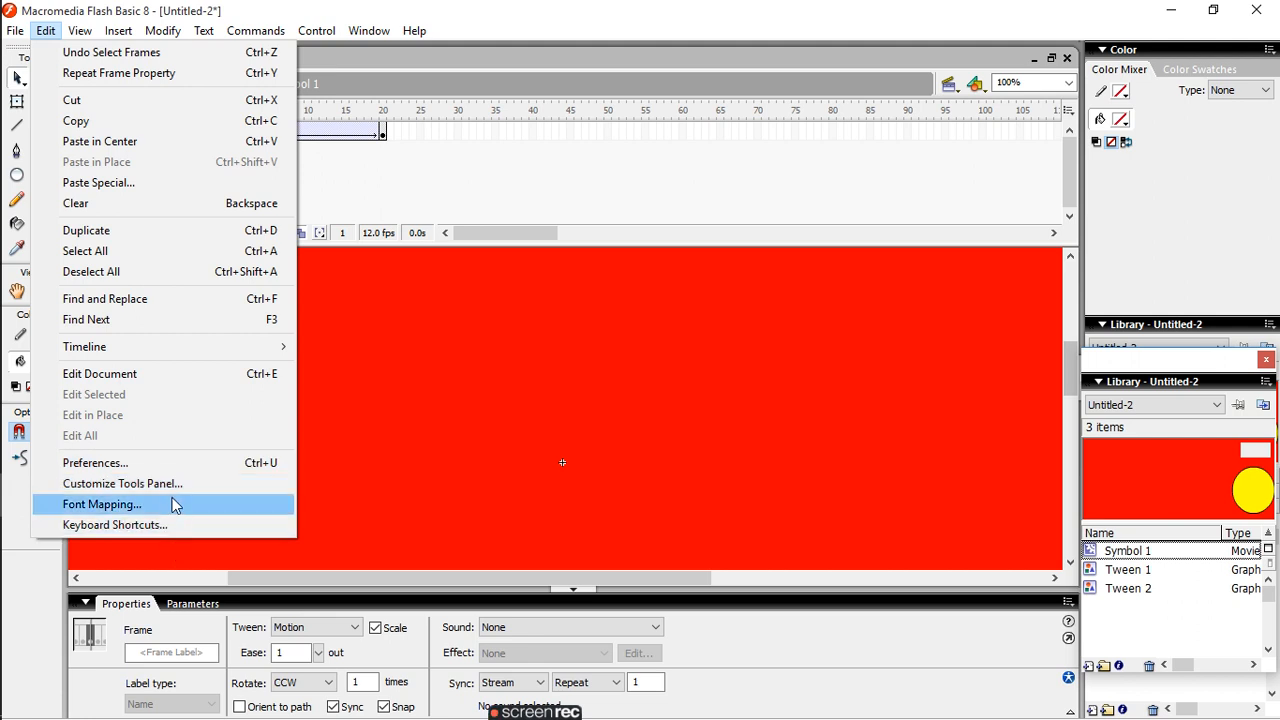
left_click(402, 440)
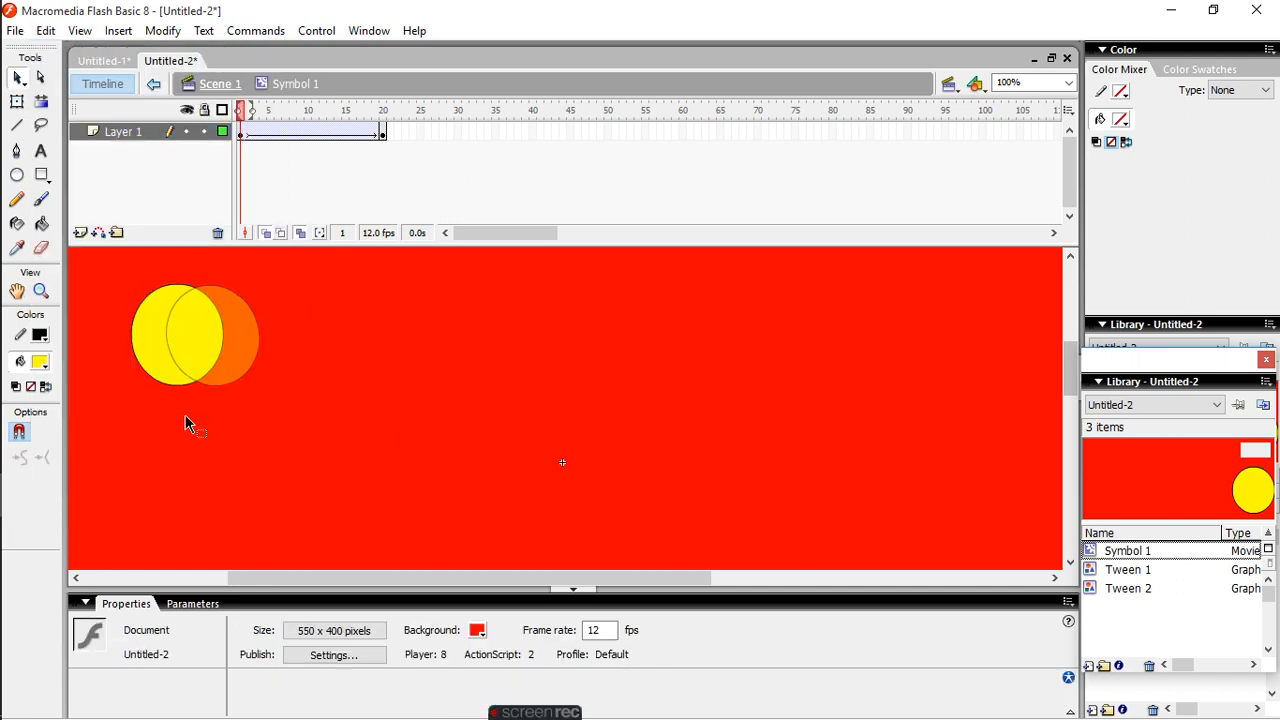
- Show the grid on the stage
left_click(79, 31)
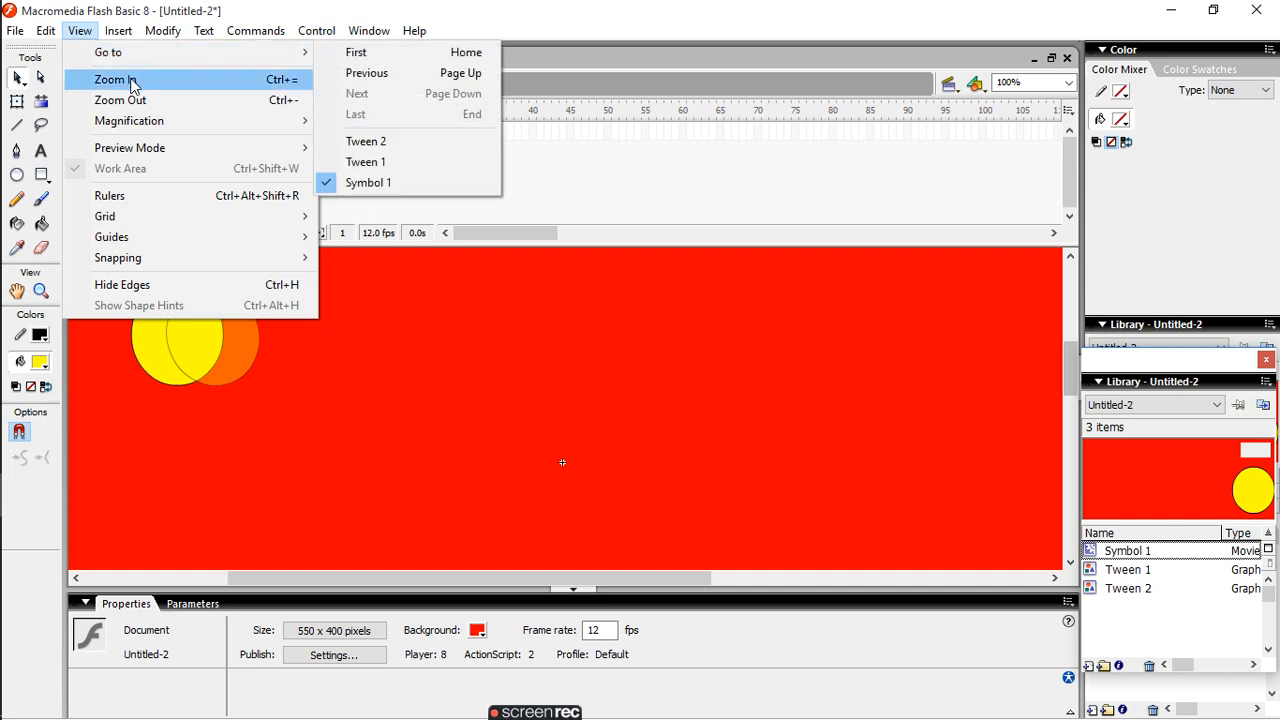
mouse_move(157, 120)
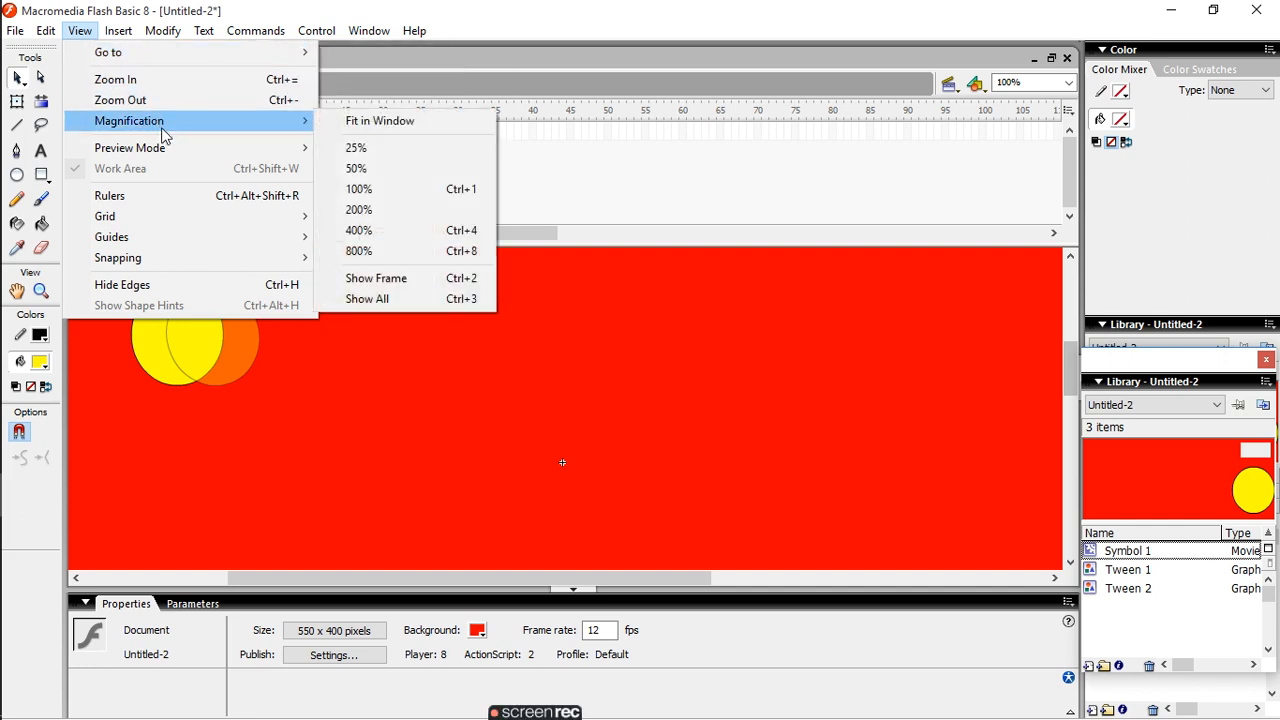
mouse_move(163, 50)
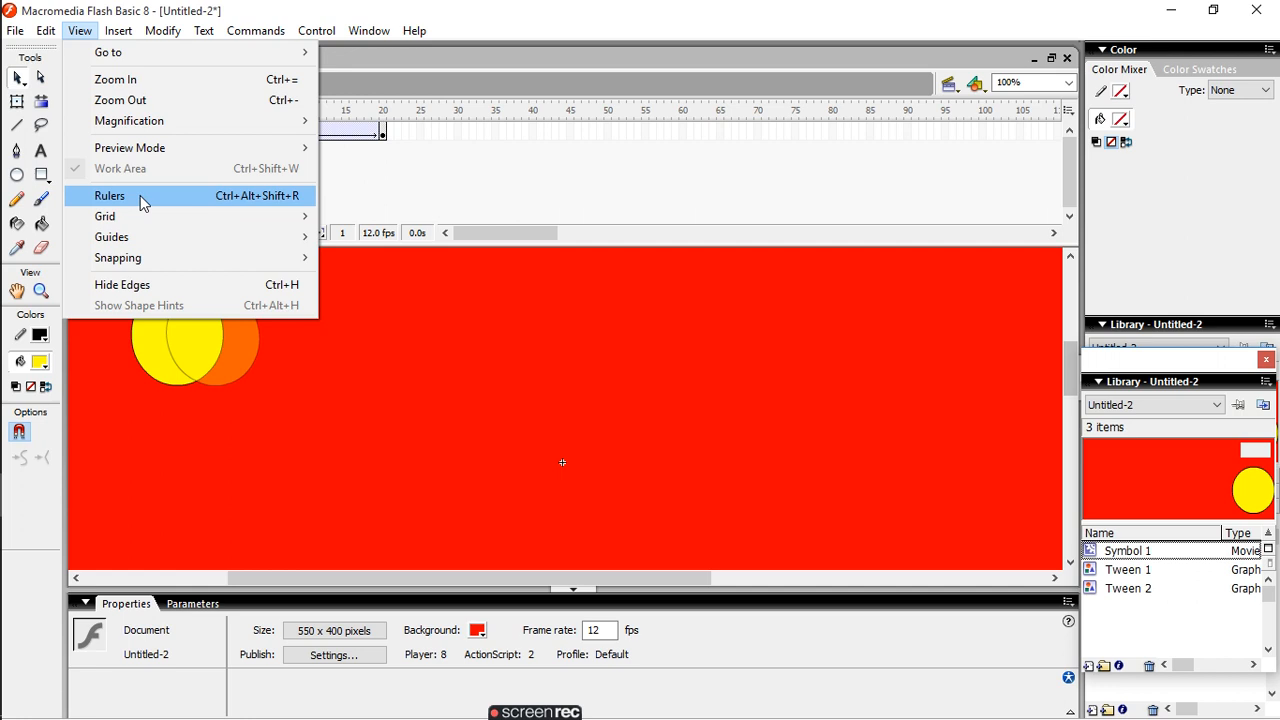
mouse_move(135, 214)
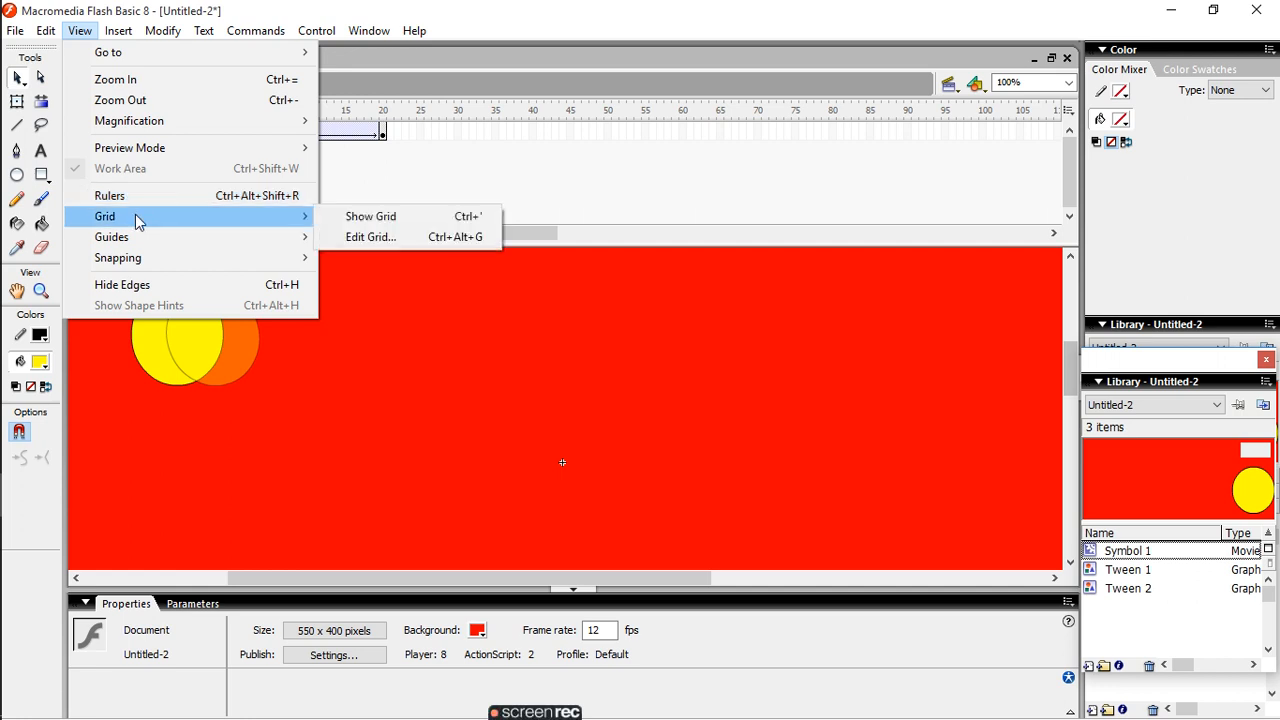
left_click(370, 216)
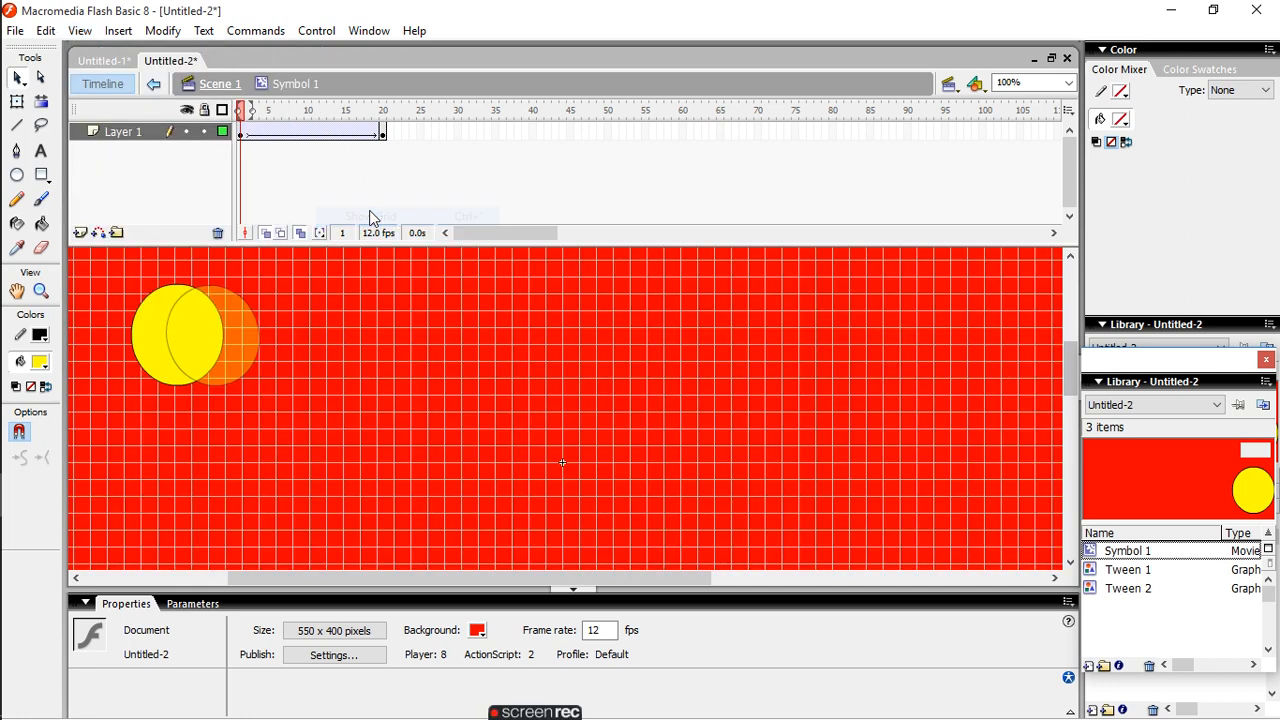
- Turn on Hide Edges for the stage
left_click(80, 30)
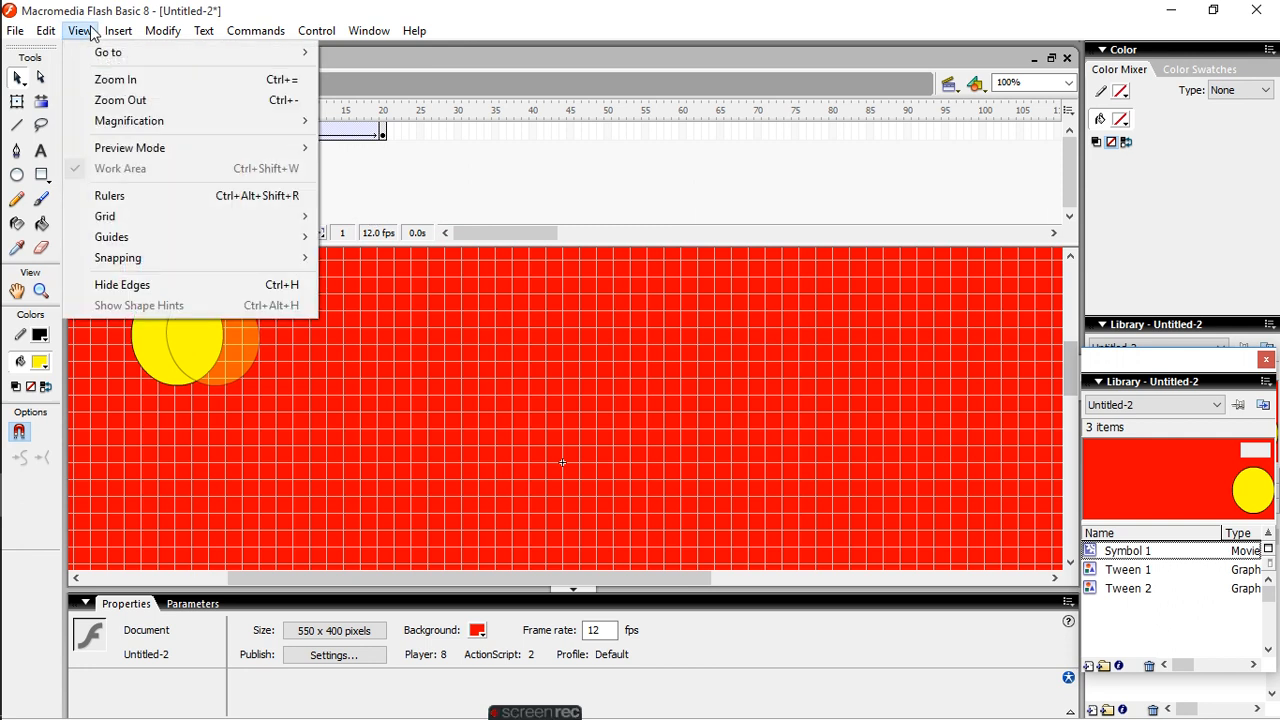
mouse_move(148, 262)
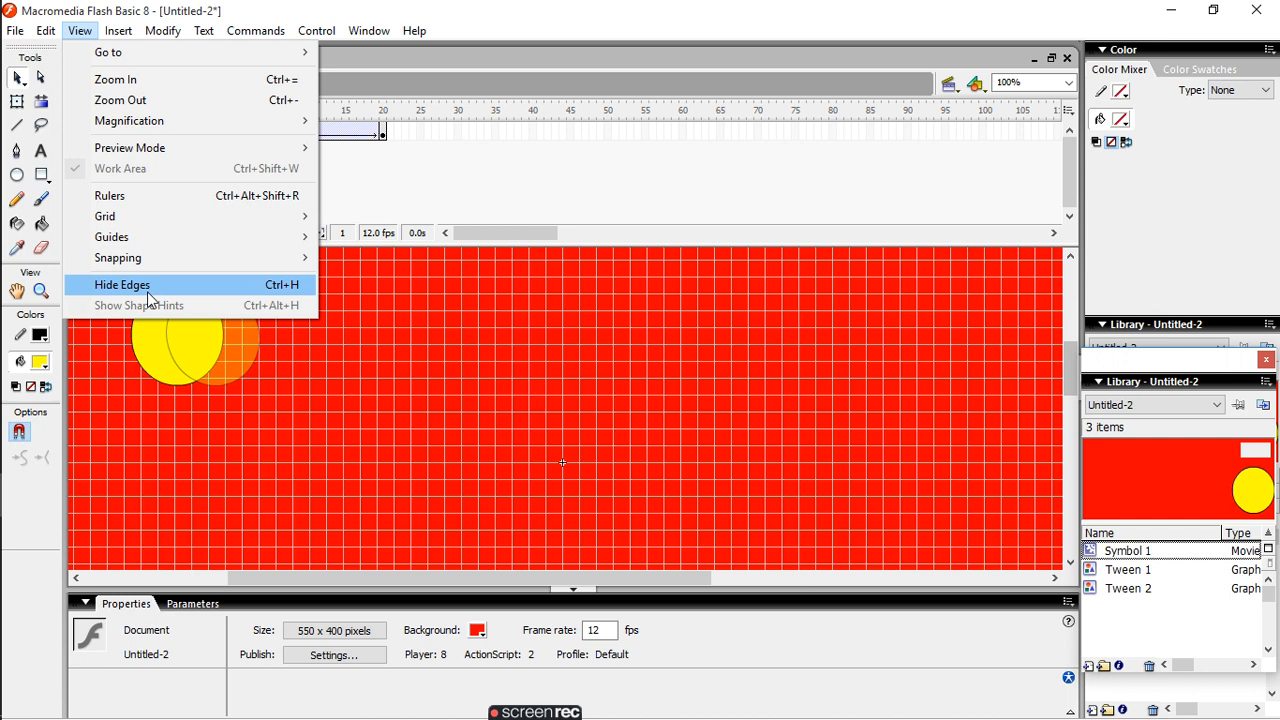
left_click(147, 287)
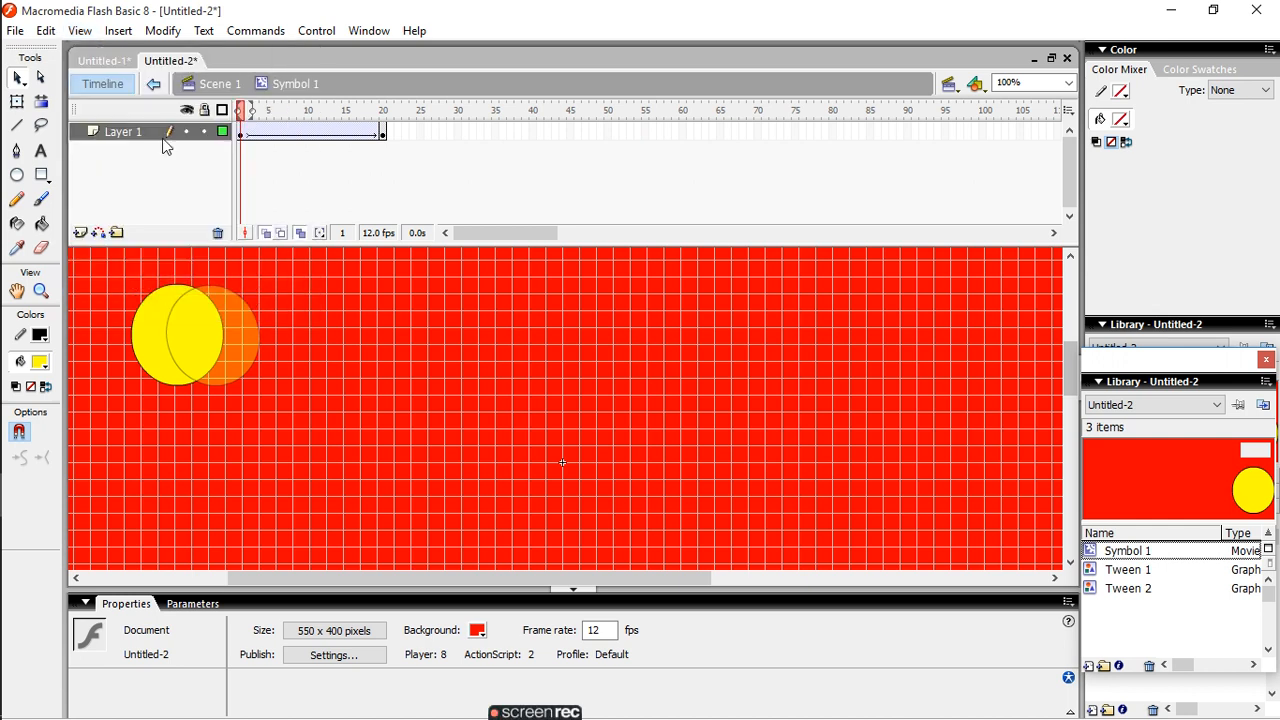
- Hide the grid on the stage
left_click(82, 31)
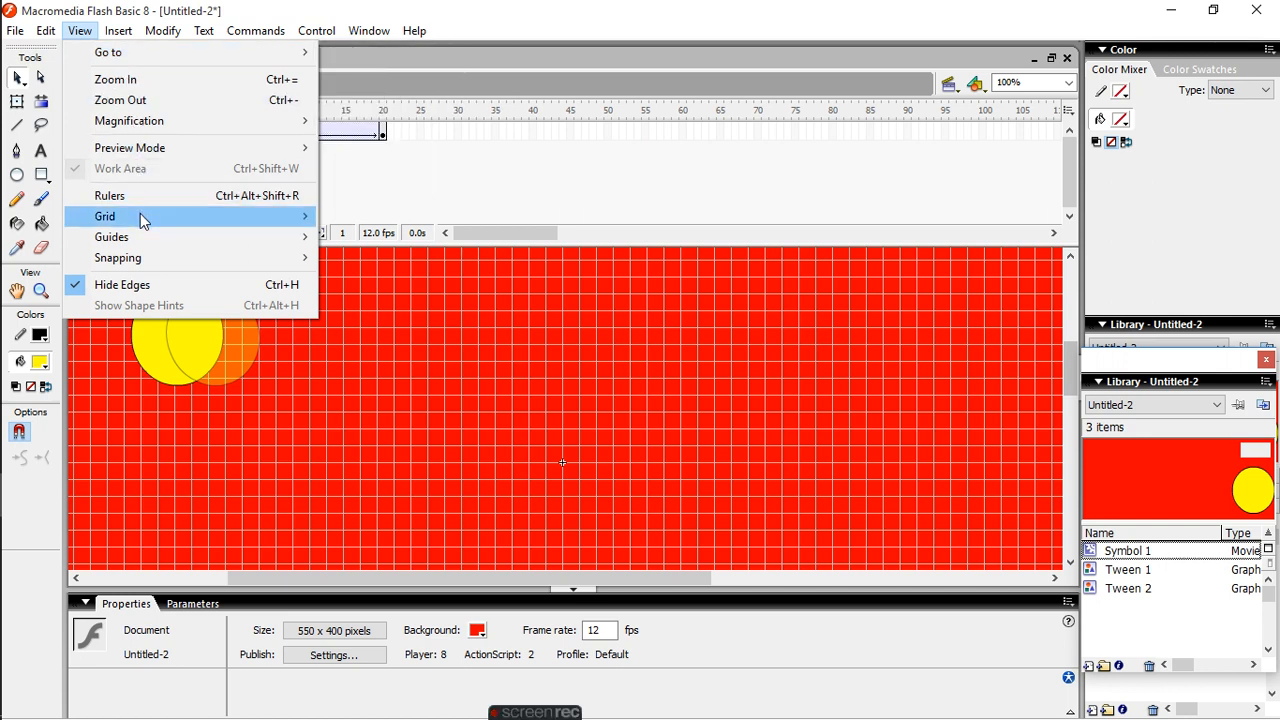
mouse_move(145, 221)
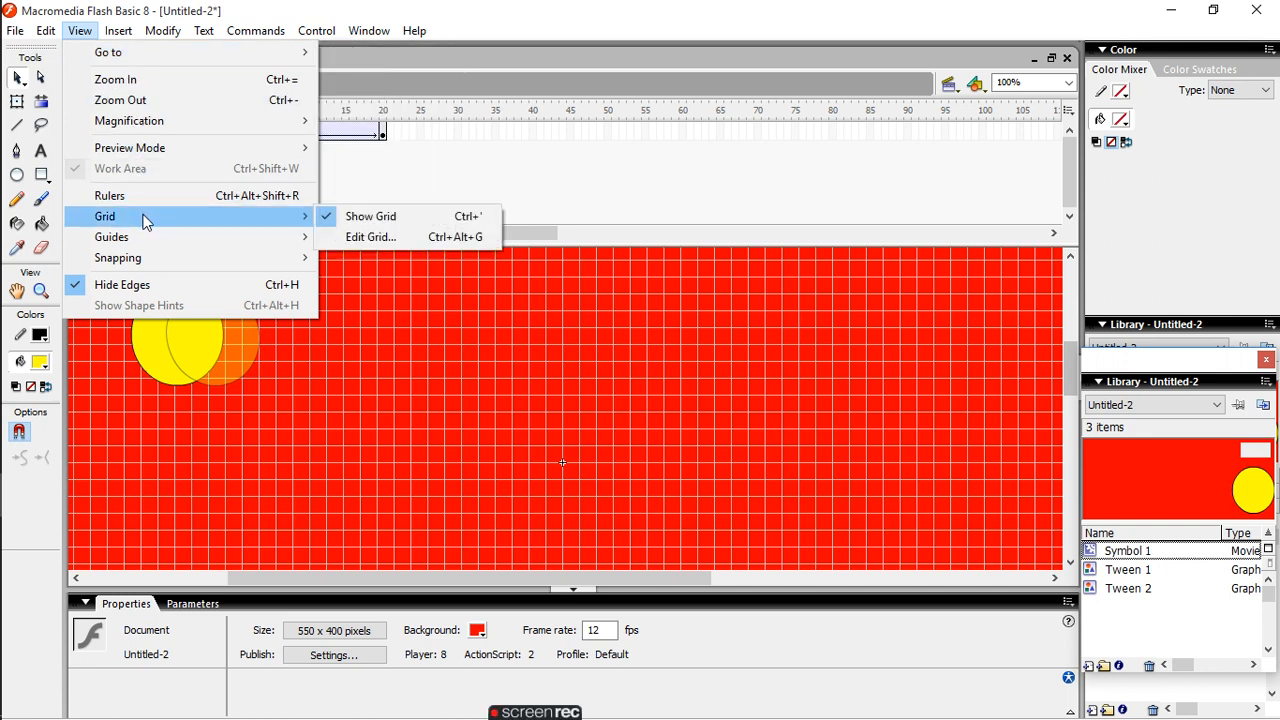
left_click(397, 216)
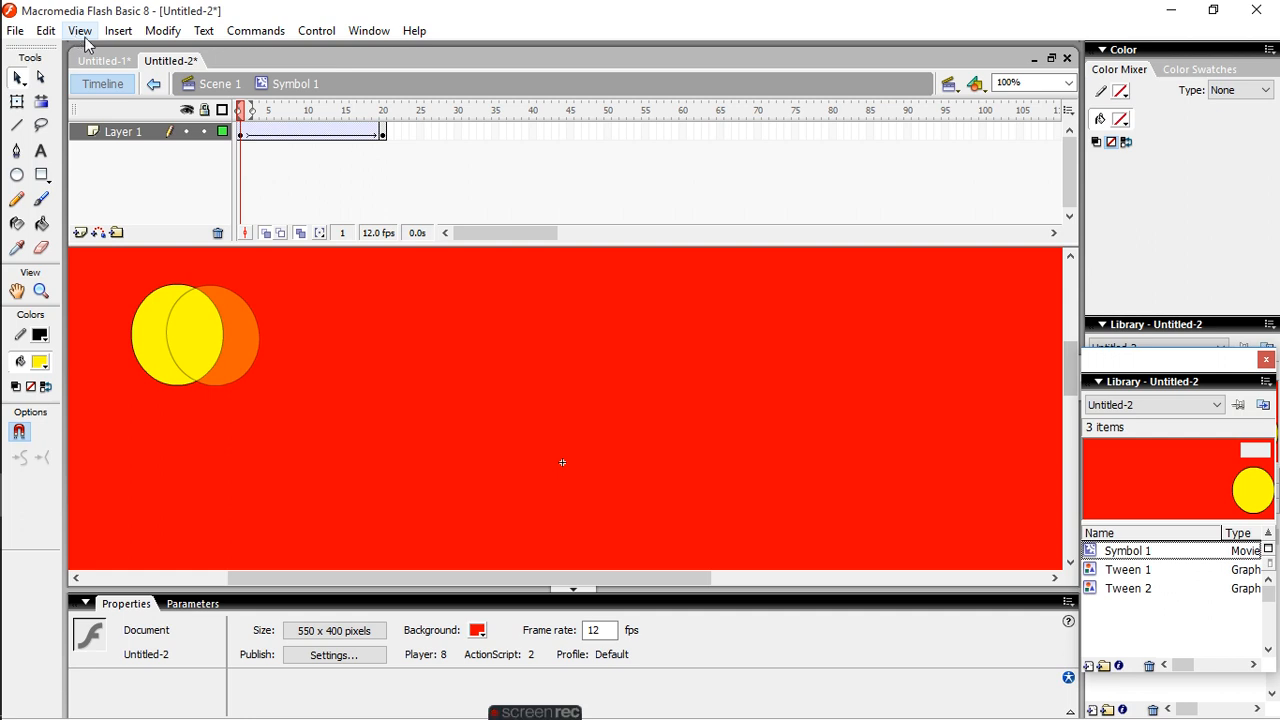
- Insert a keyframe into the circle's motion tween on Layer 1 and undo the insertion
left_click(120, 31)
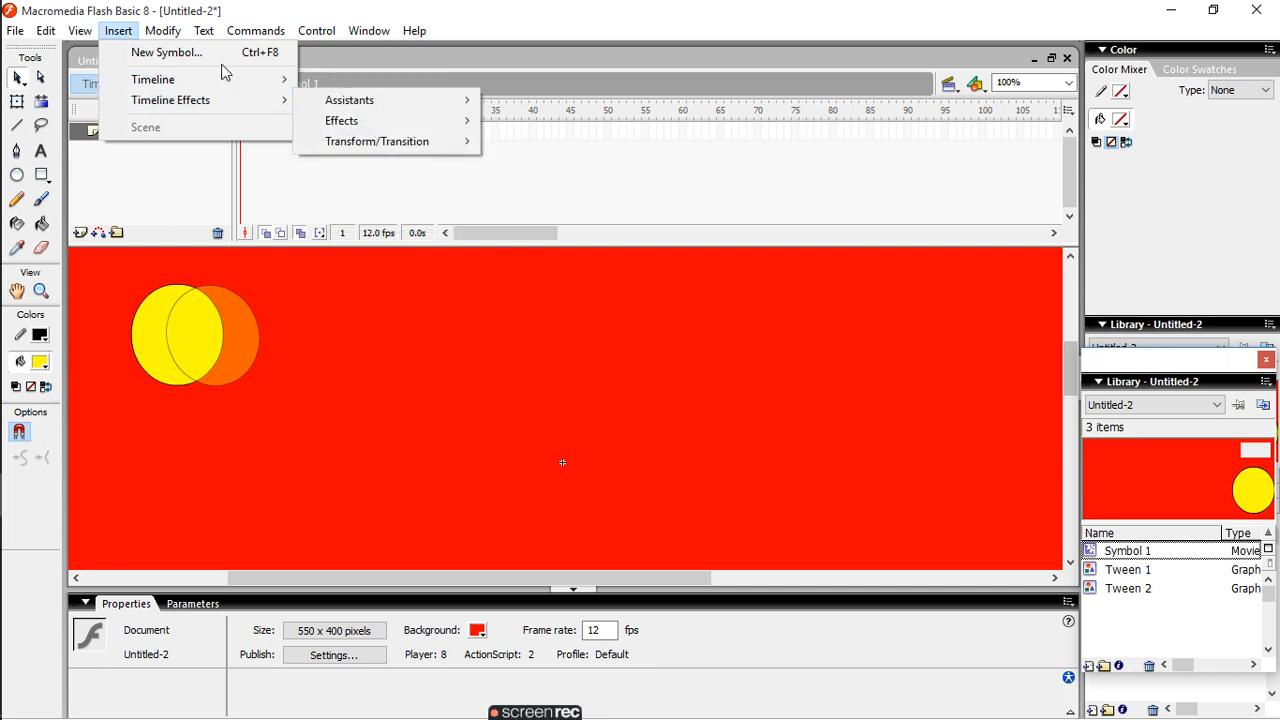
mouse_move(227, 76)
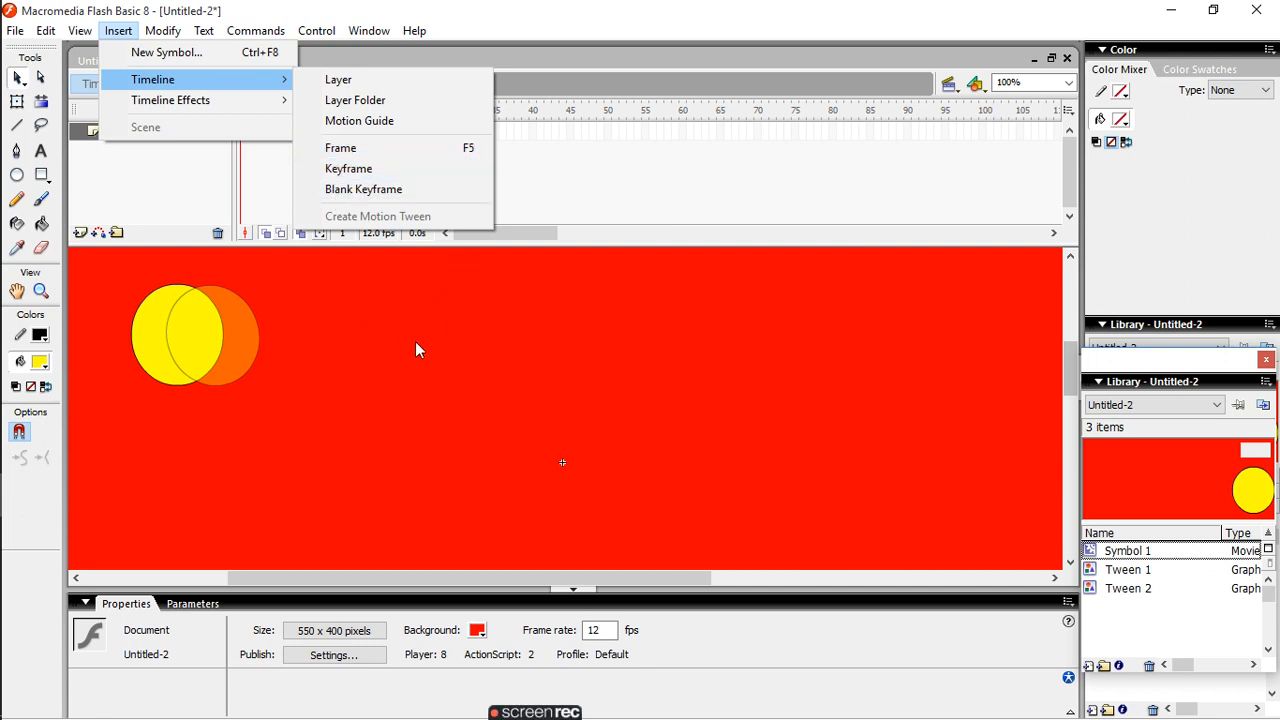
left_click(359, 172)
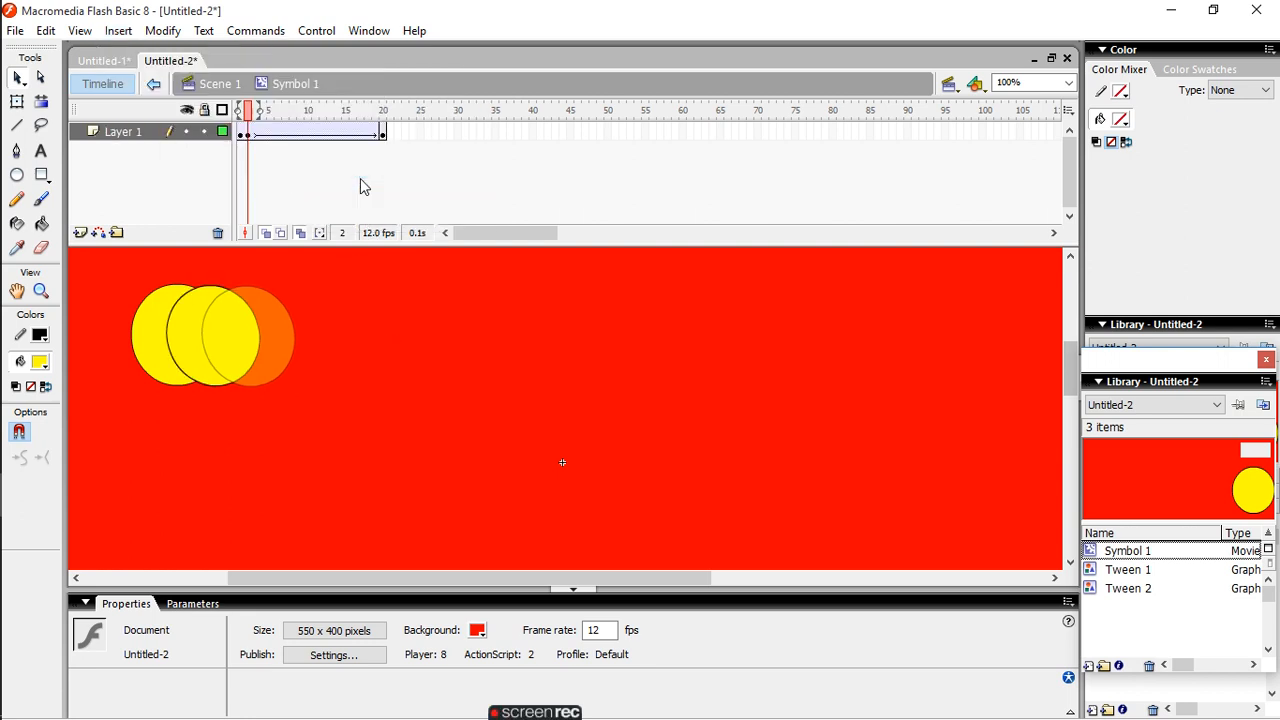
key("ctrl+z")
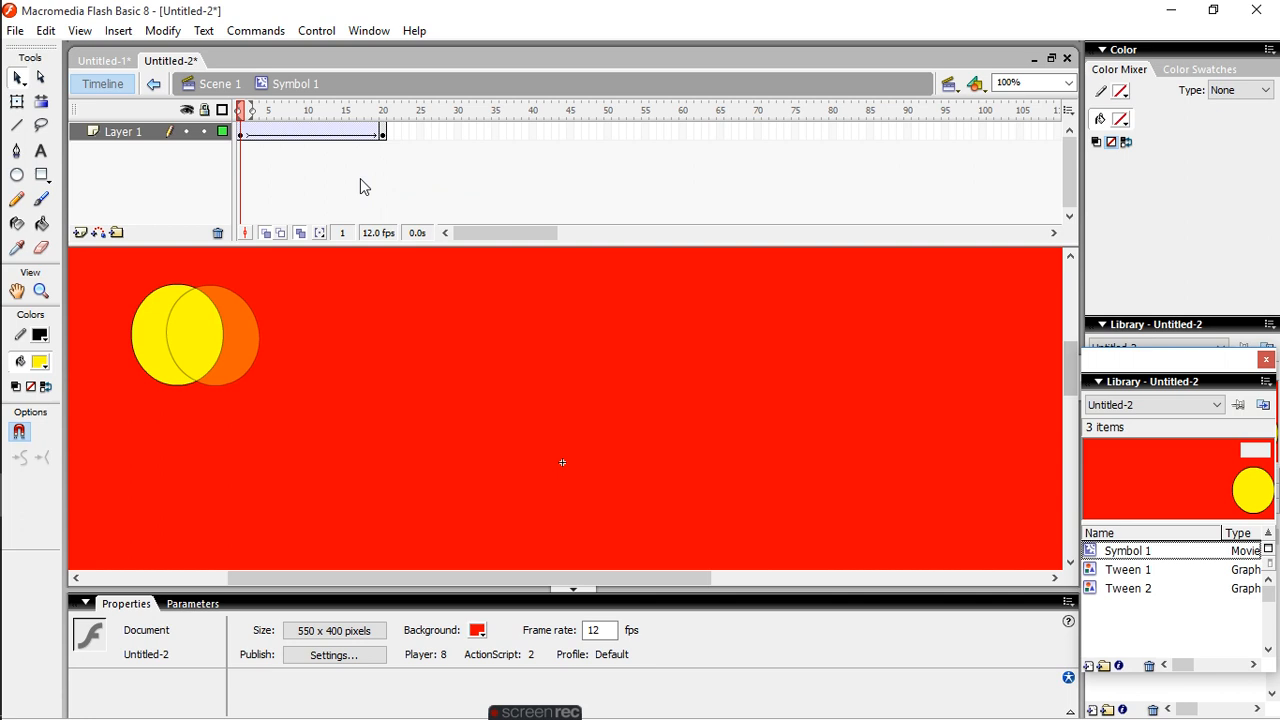
- Insert frames into the circle's motion tween on Layer 1 until its end keyframe sits at frame 36
key("F5")
key("F5")
key("F5")
key("F5")
key("F5")
key("F5")
key("F5")
key("F5")
key("F5")
key("F5")
key("F5")
key("F5")
key("F5")
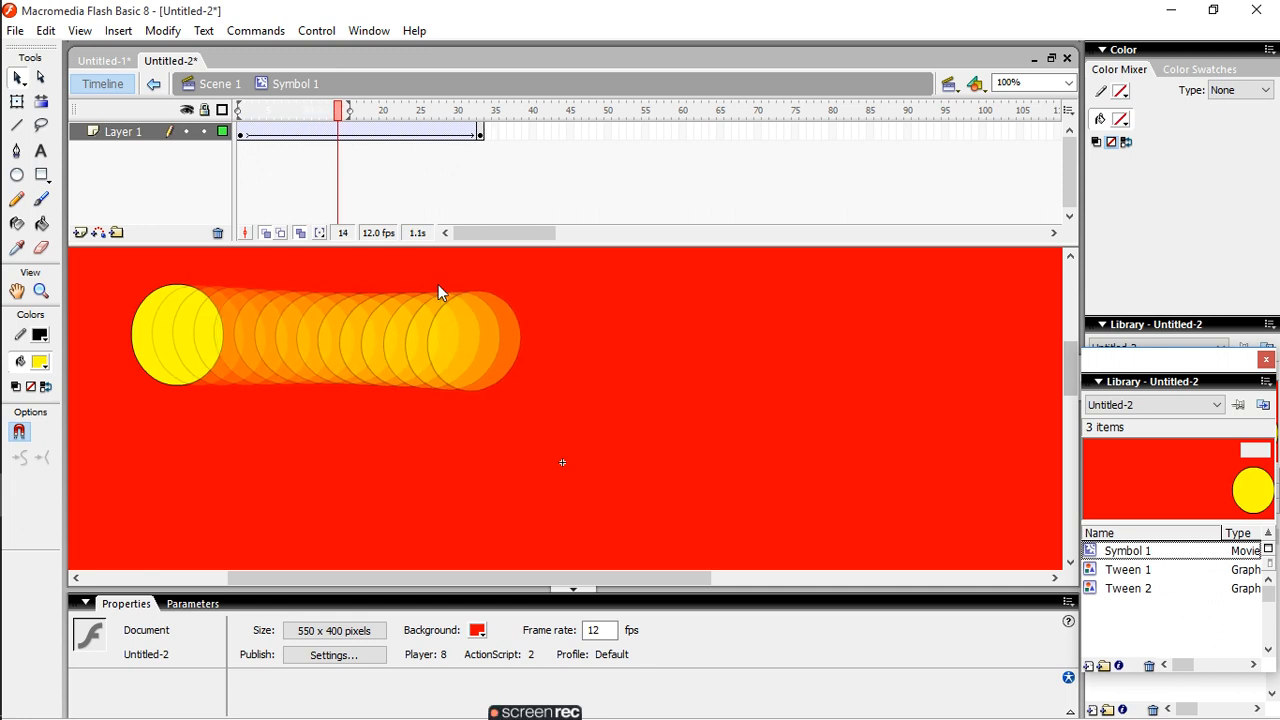
key("F5")
key("F5")
key("F5")
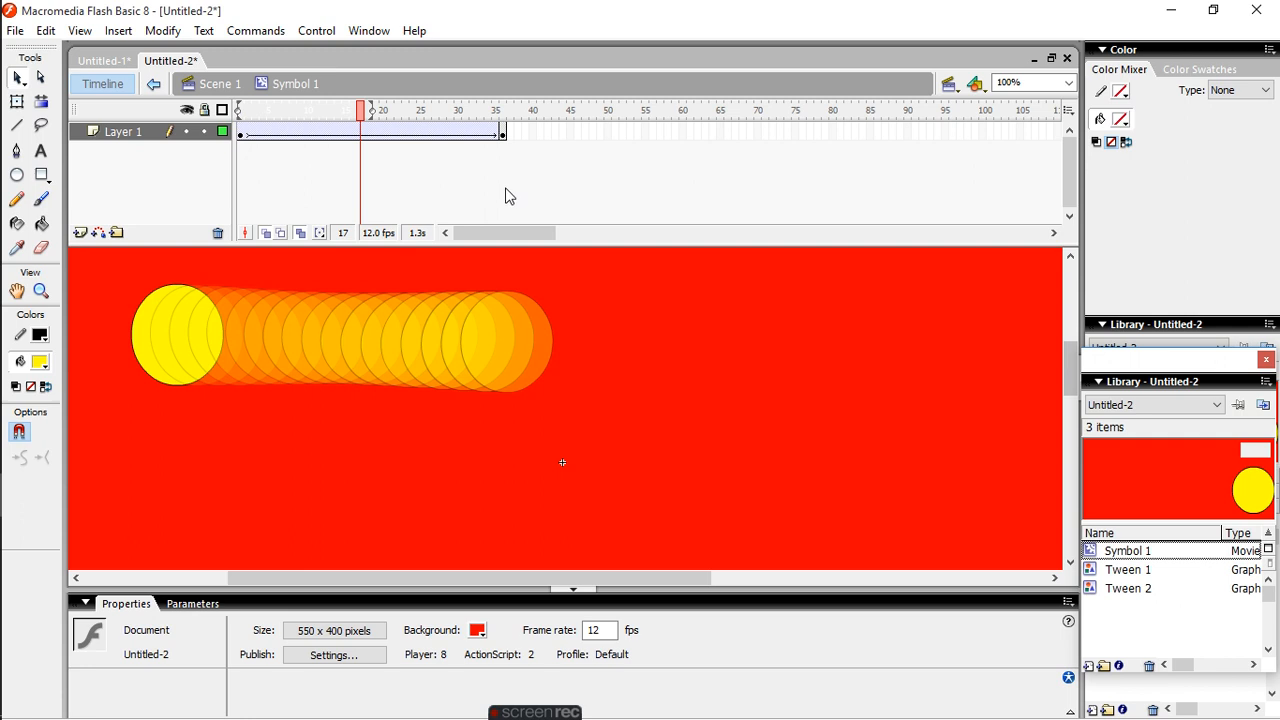
- Play the lengthened tween and extend the start of the onion skin range back to frame 1
left_click(387, 177)
left_click(316, 31)
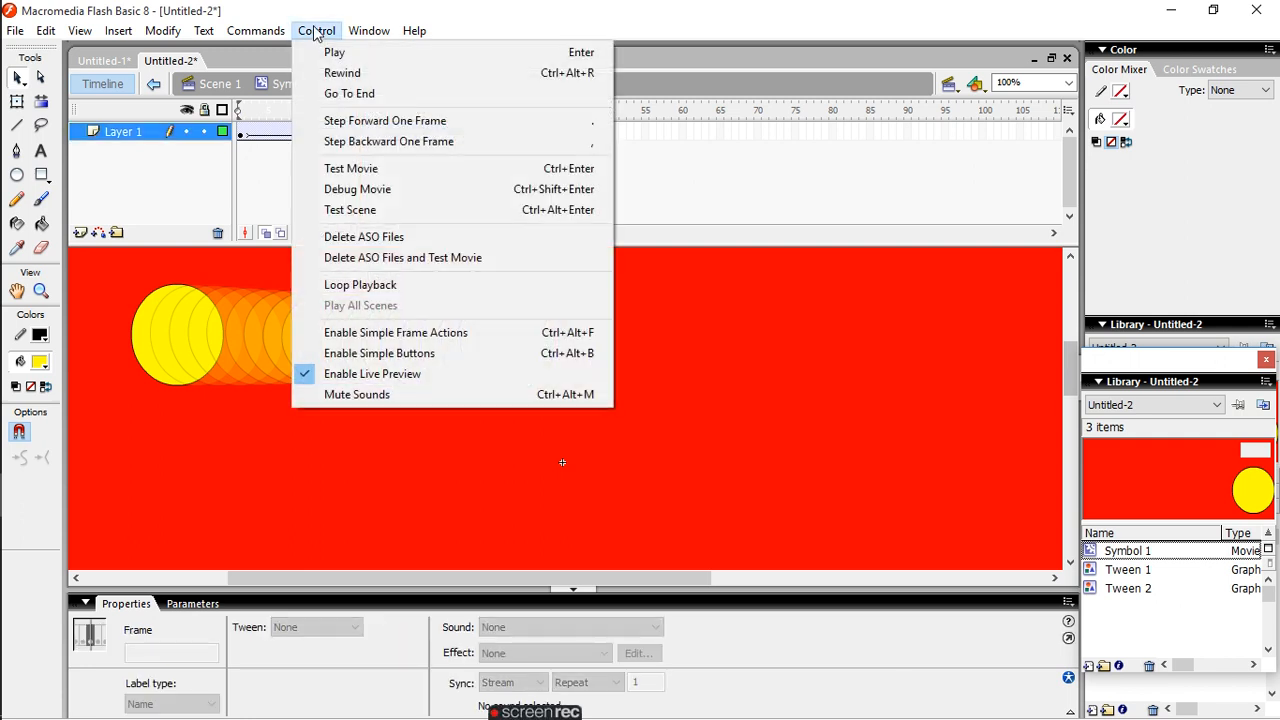
left_click(329, 55)
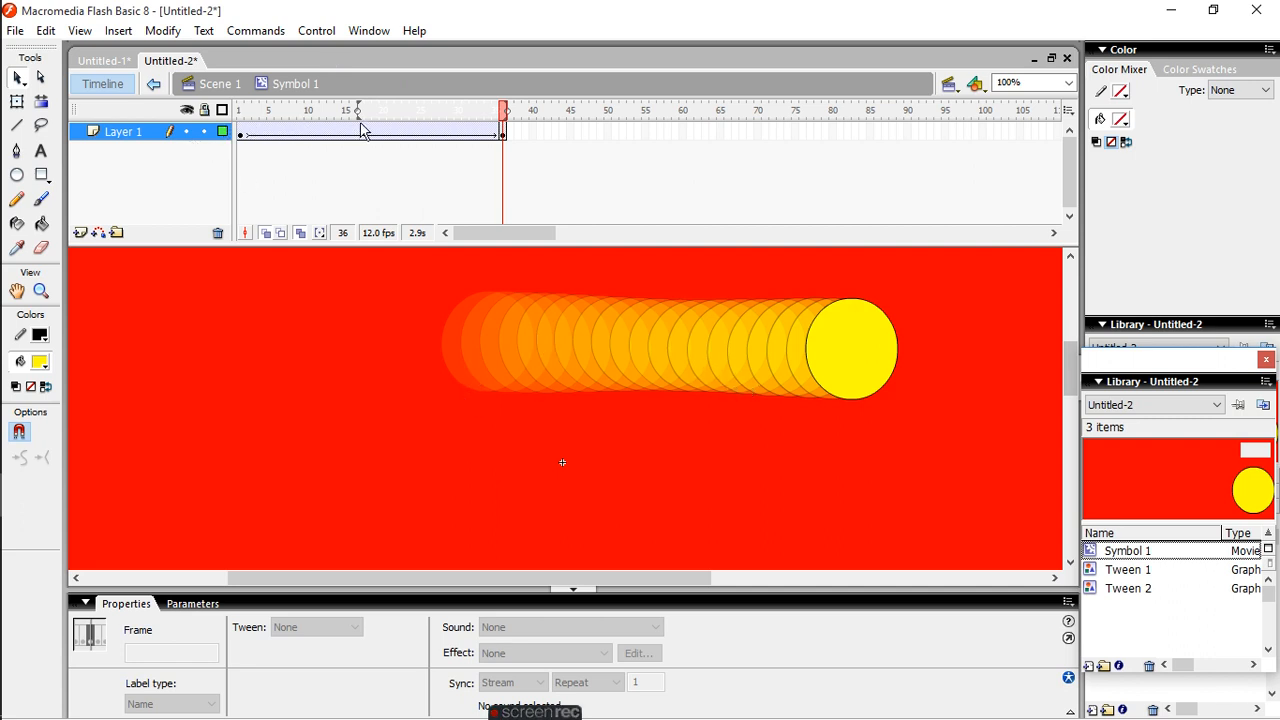
left_click_drag(356, 122, 239, 126)
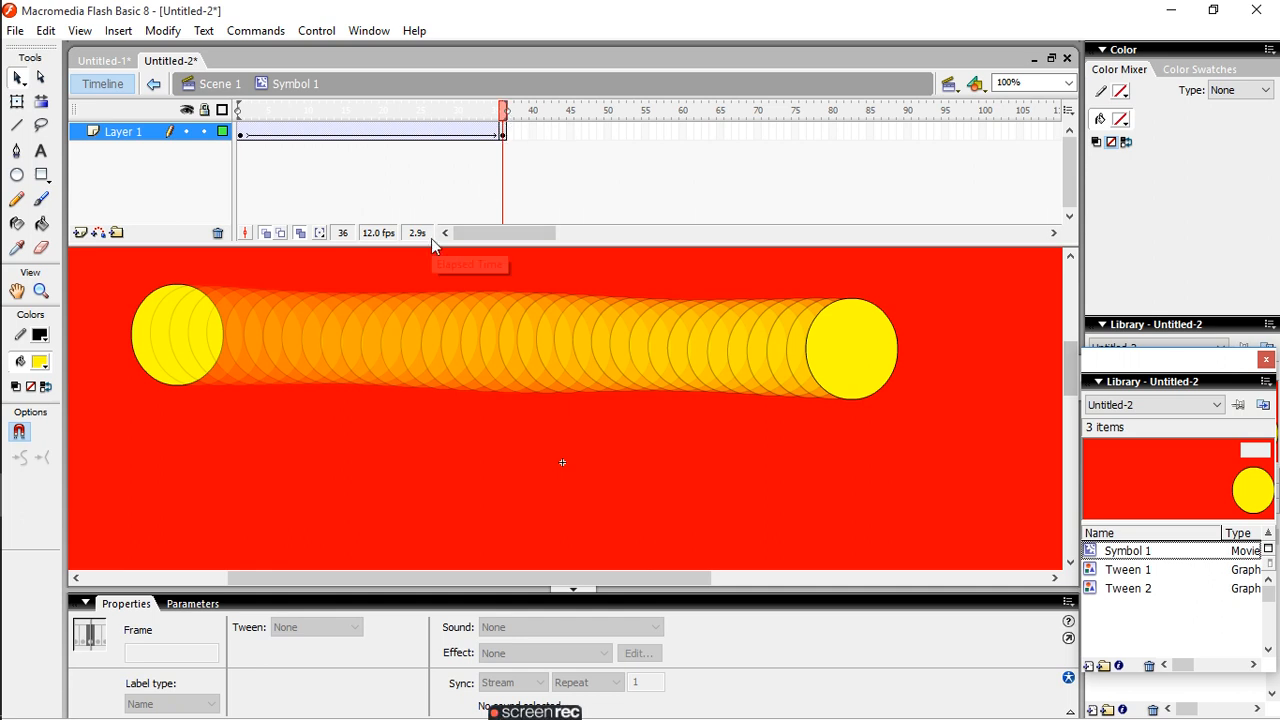
- Lock Layer 1, switch its visibility off and on, and unlock it
left_click(204, 132)
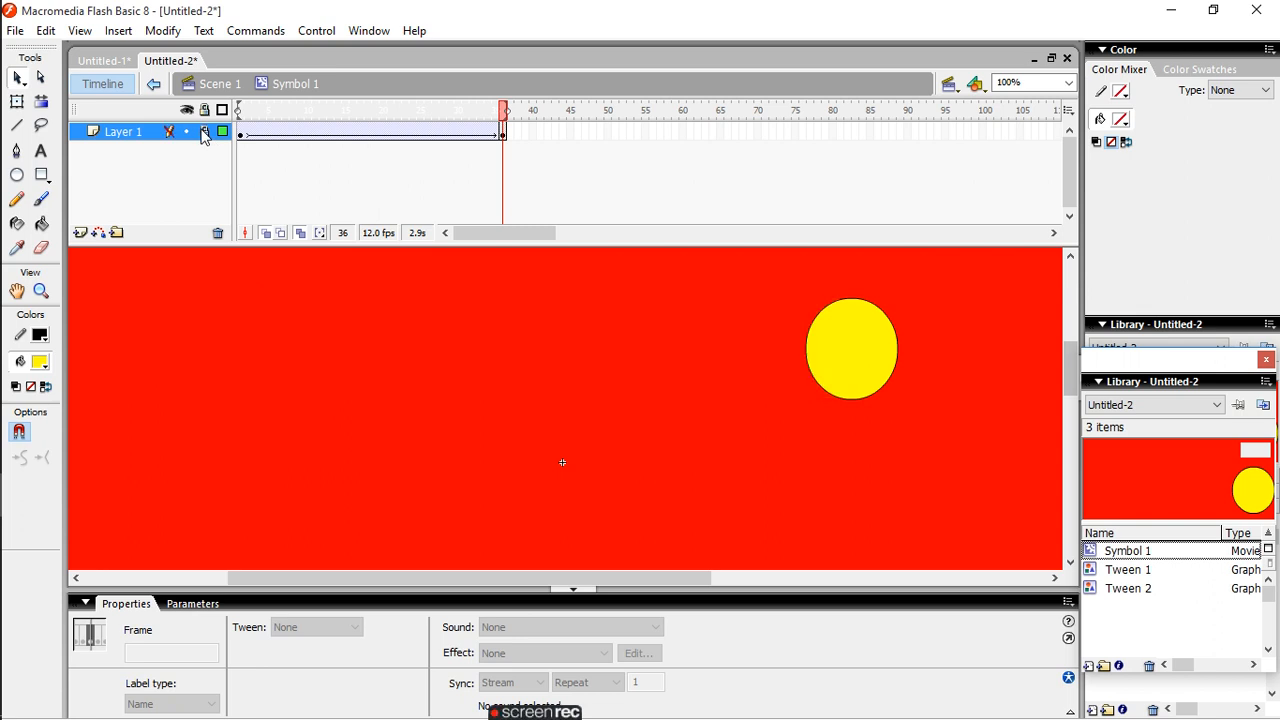
left_click(187, 132)
left_click(187, 132)
left_click(205, 132)
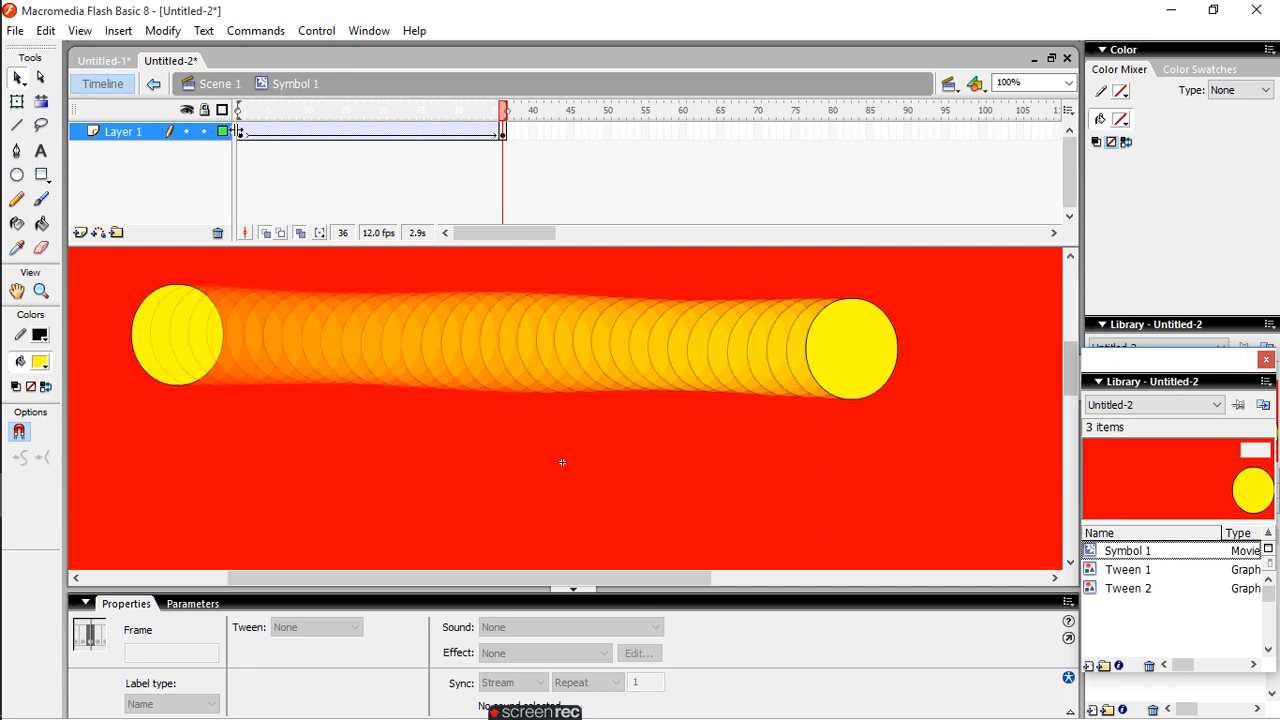
- Display Layer 1 as outlines and switch it back to normal display
left_click(224, 131)
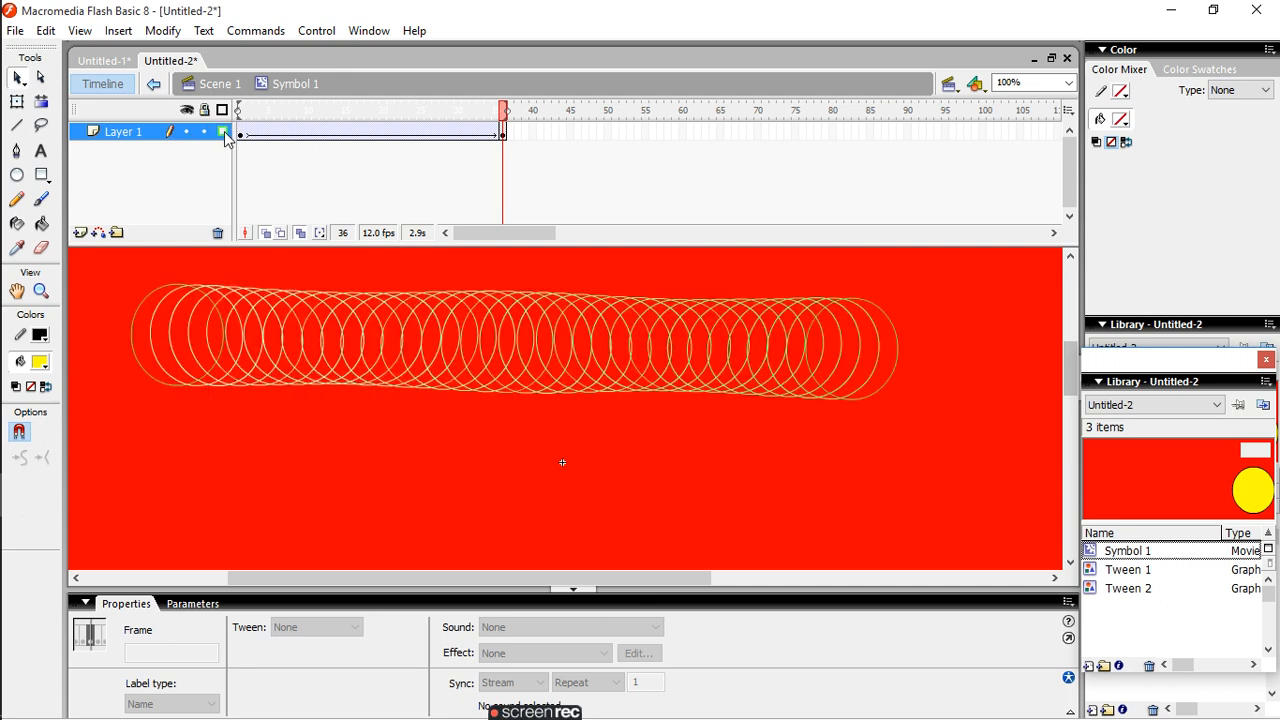
left_click(224, 131)
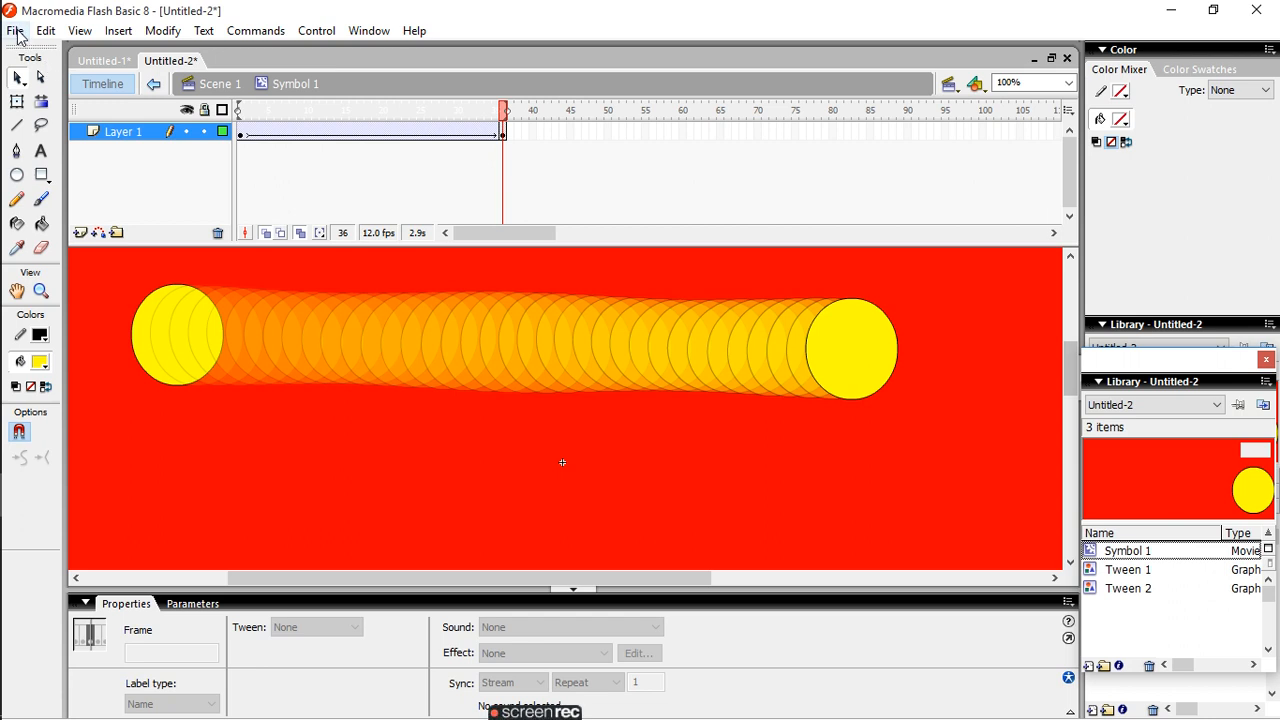
mouse_move(548, 712)
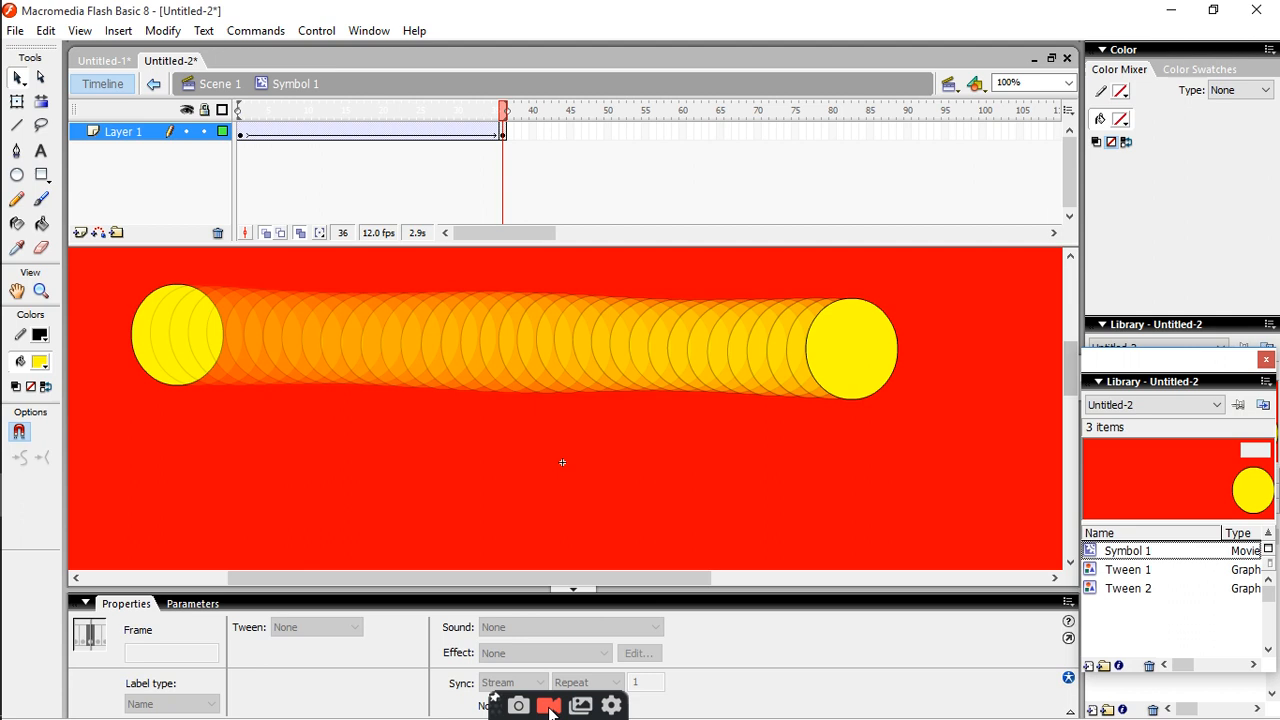